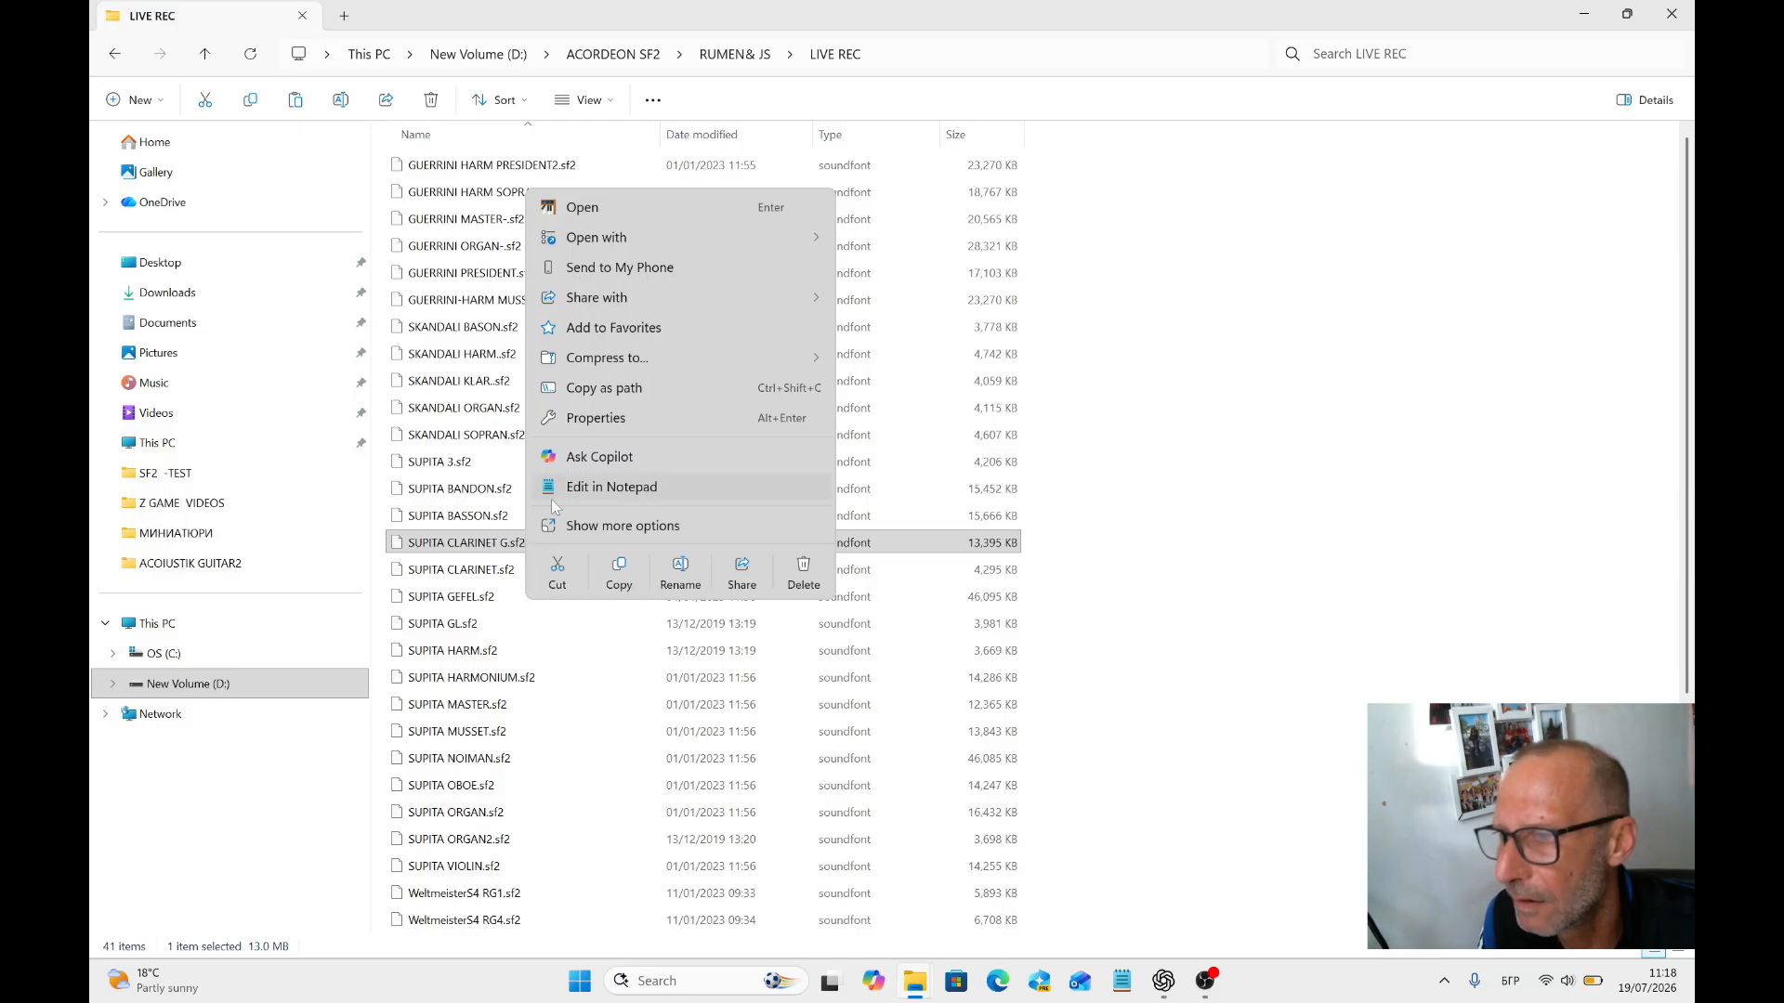
# Copy SUPITA CLARINET G.sf2 from the LIVE REC folder into the SF2 -TEST folder on the desktop.
pyautogui.click(619, 574)
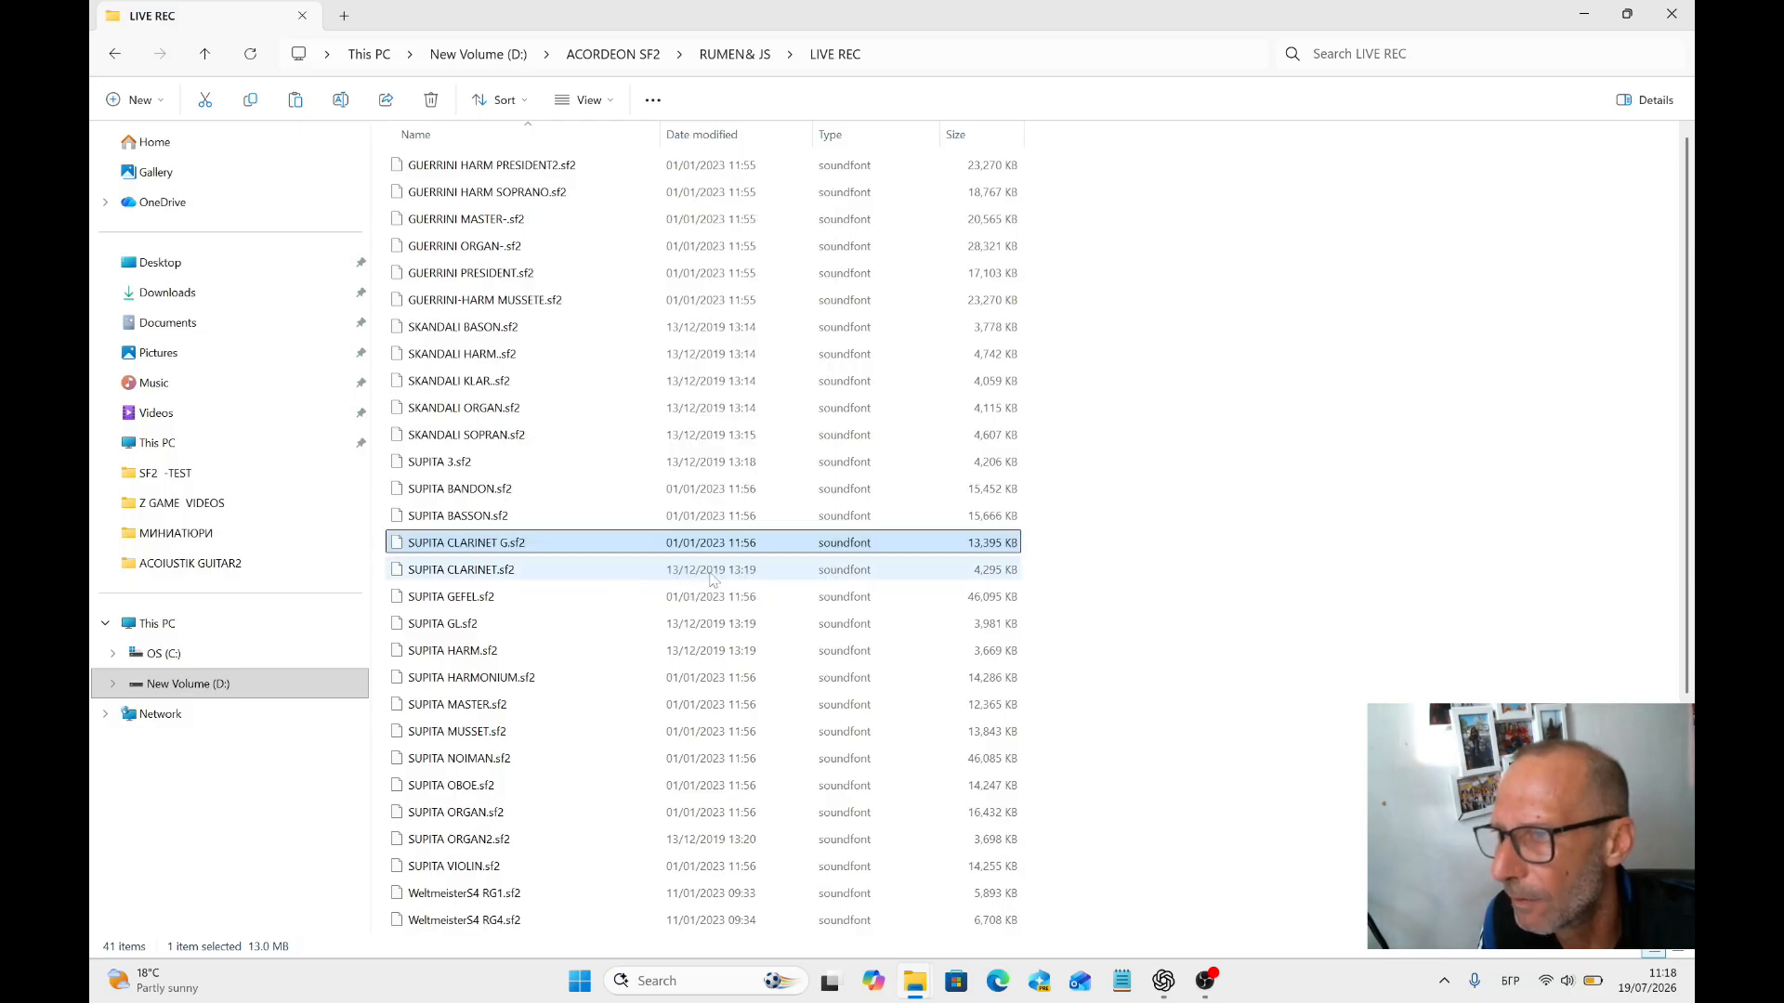
pyautogui.click(1673, 13)
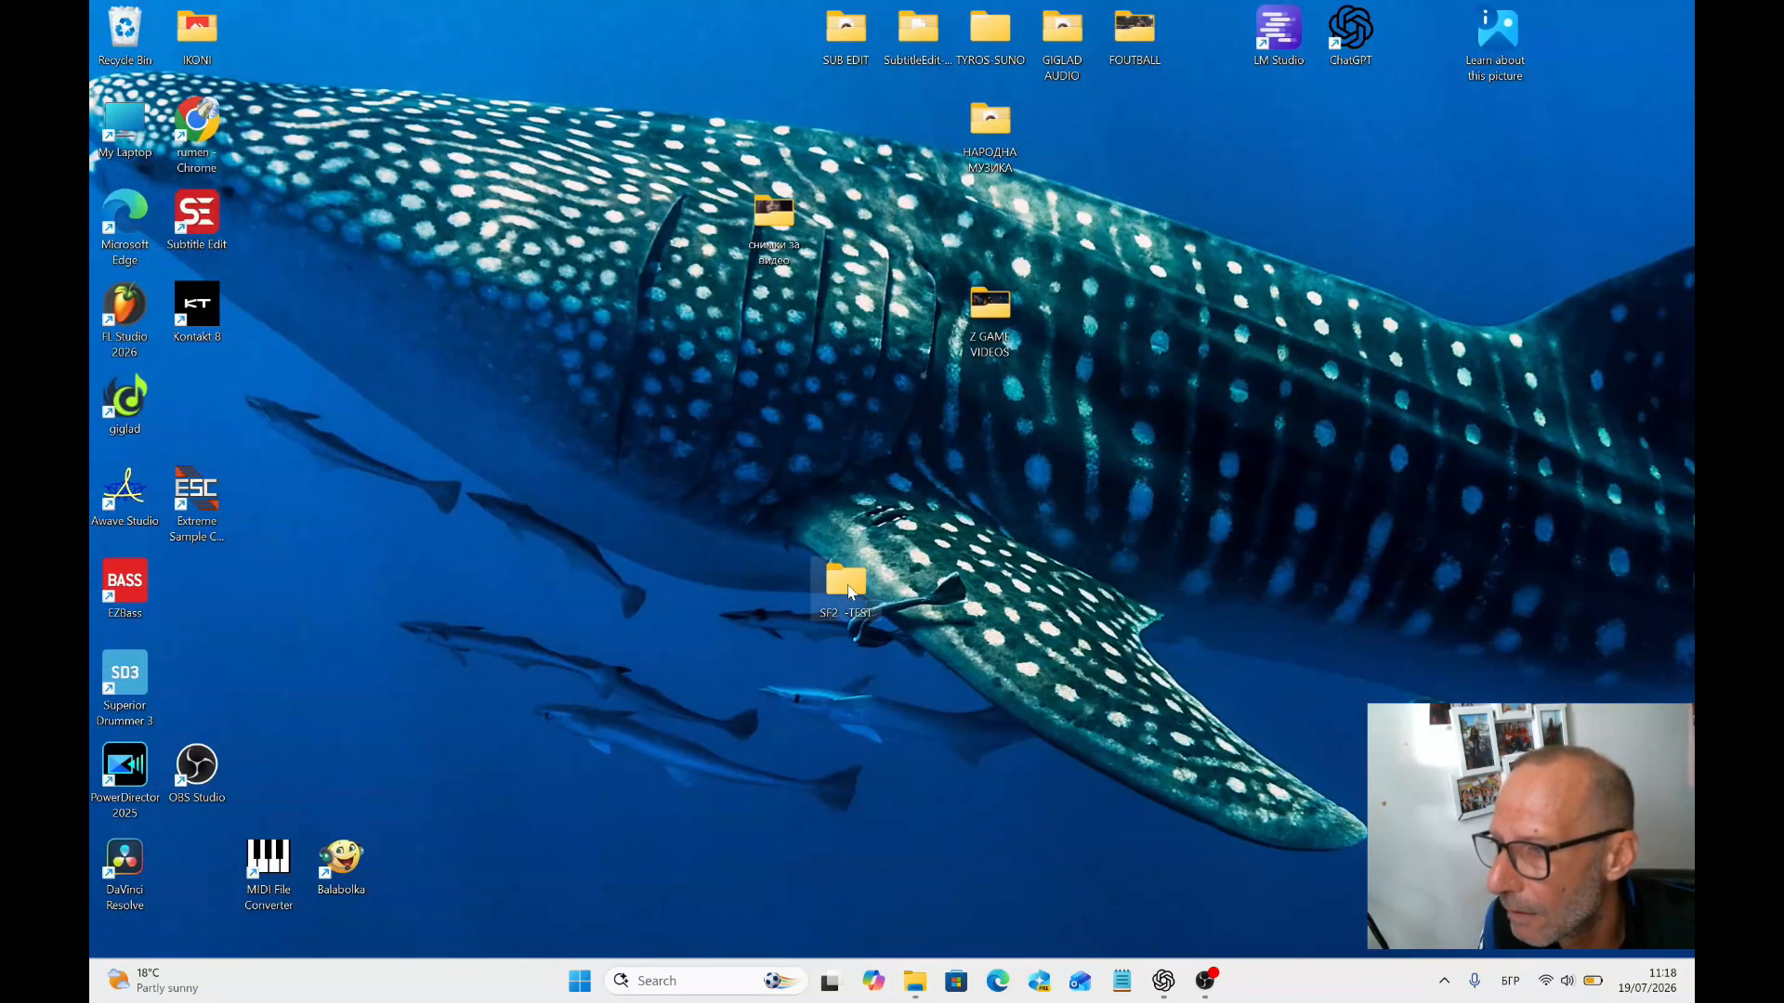
pyautogui.doubleClick(848, 587)
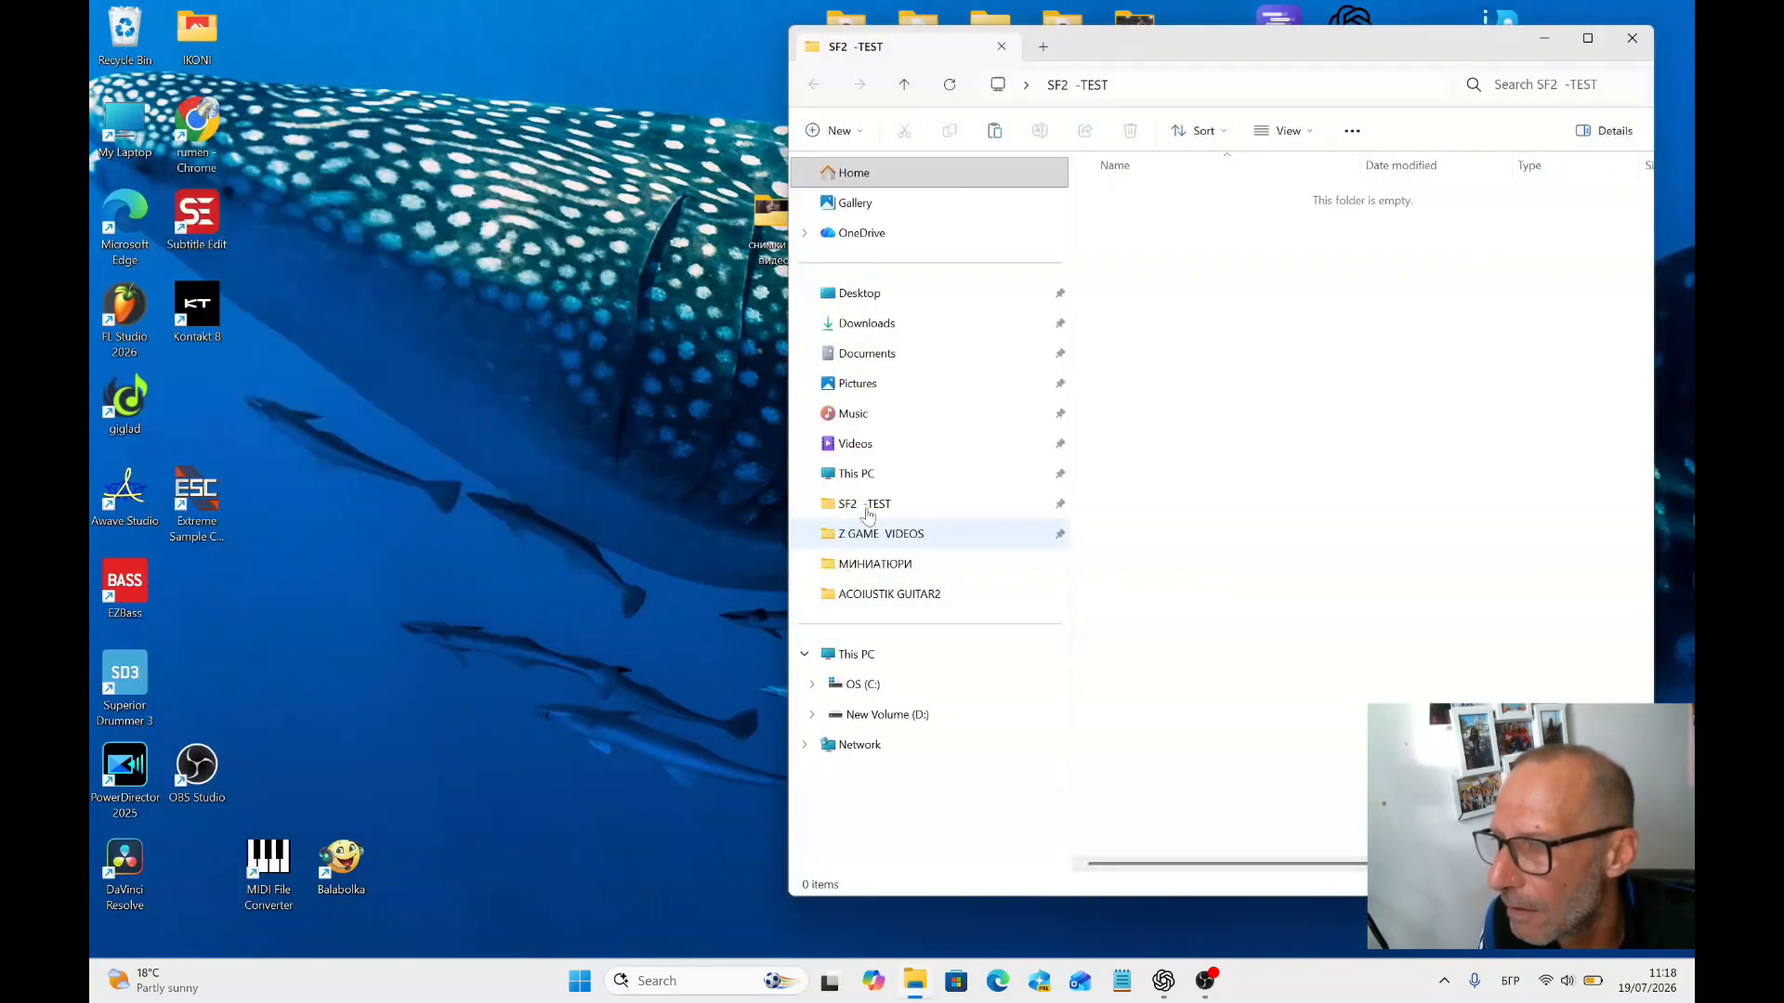
pyautogui.click(1602, 42)
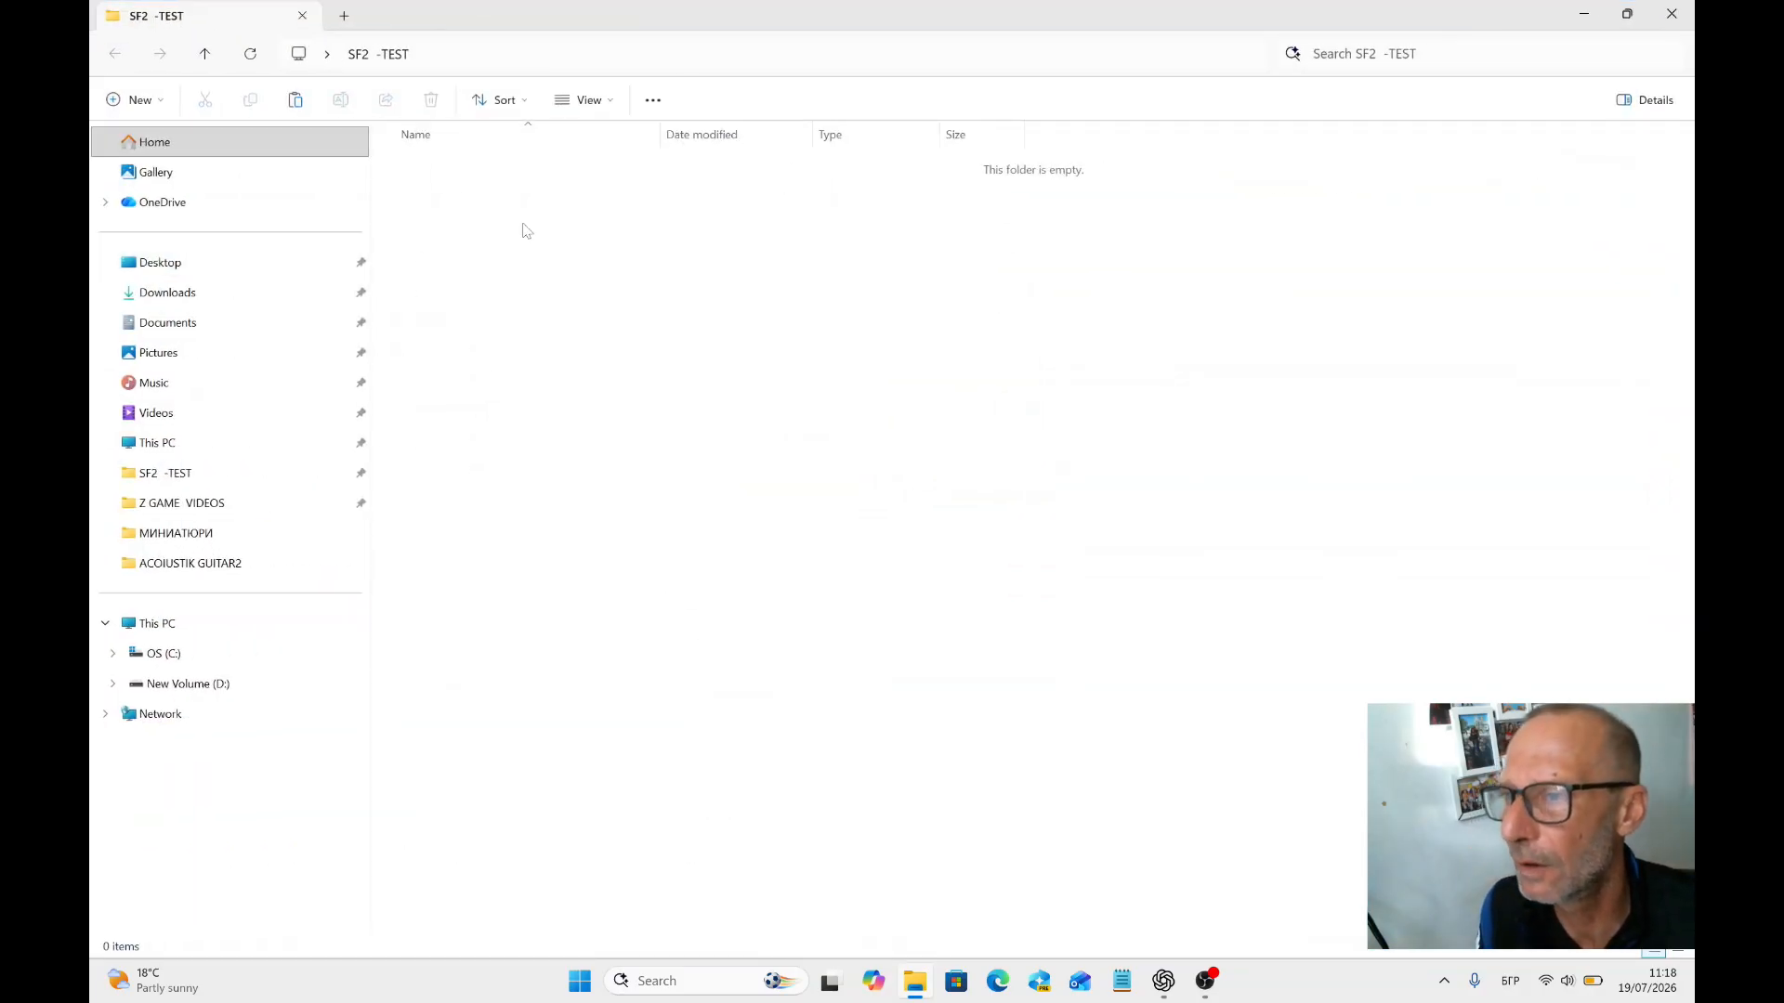
pyautogui.rightClick(523, 231)
pyautogui.click(557, 249)
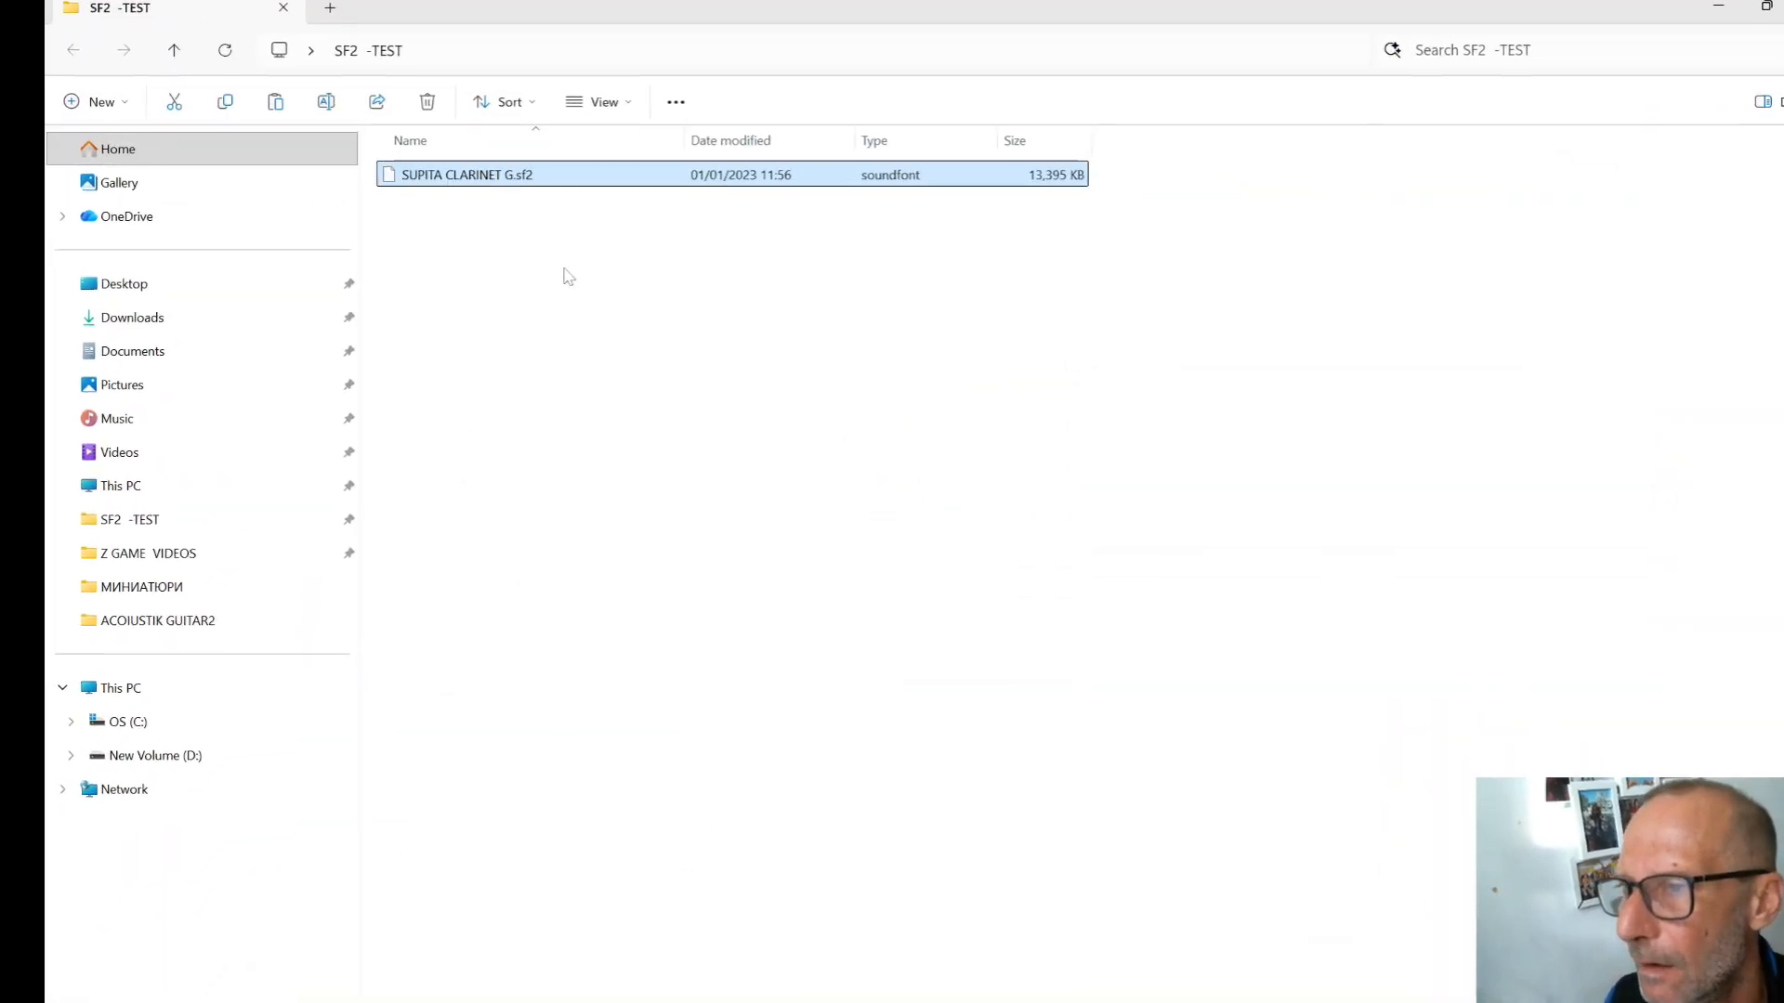
# Create a new folder named SFZ FORMAT inside the SF2 -TEST folder.
pyautogui.rightClick(494, 287)
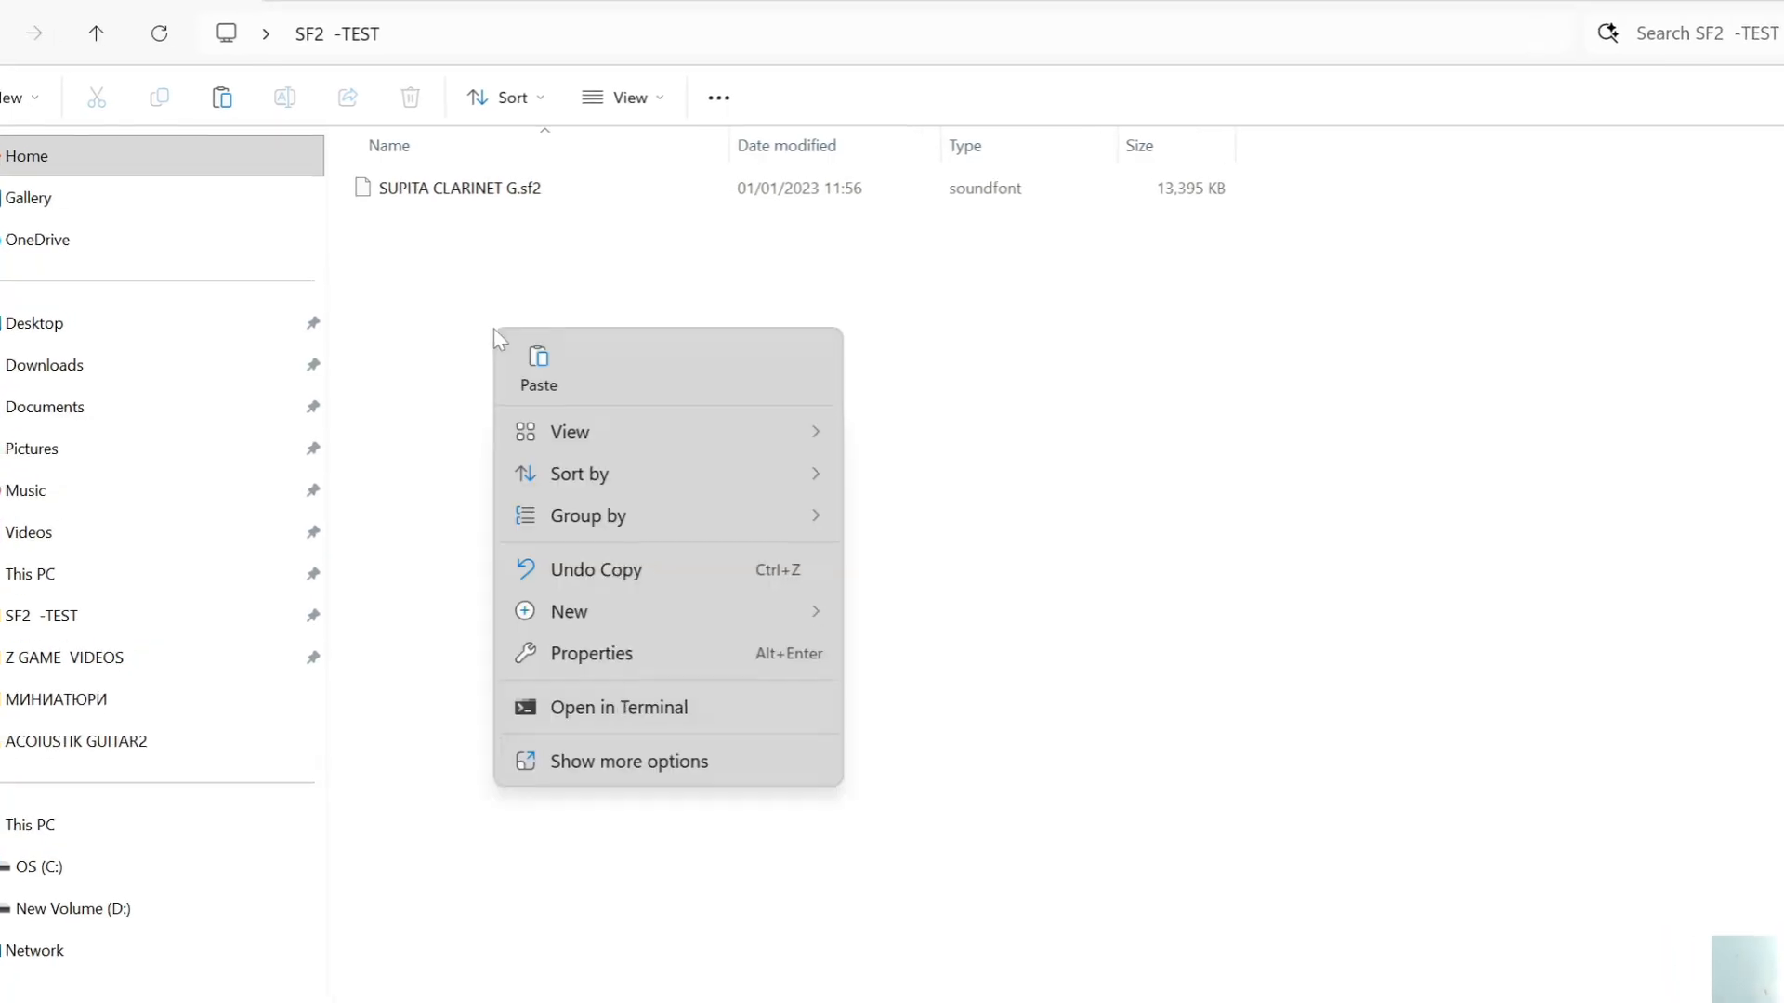
pyautogui.moveTo(808, 611)
pyautogui.click(943, 609)
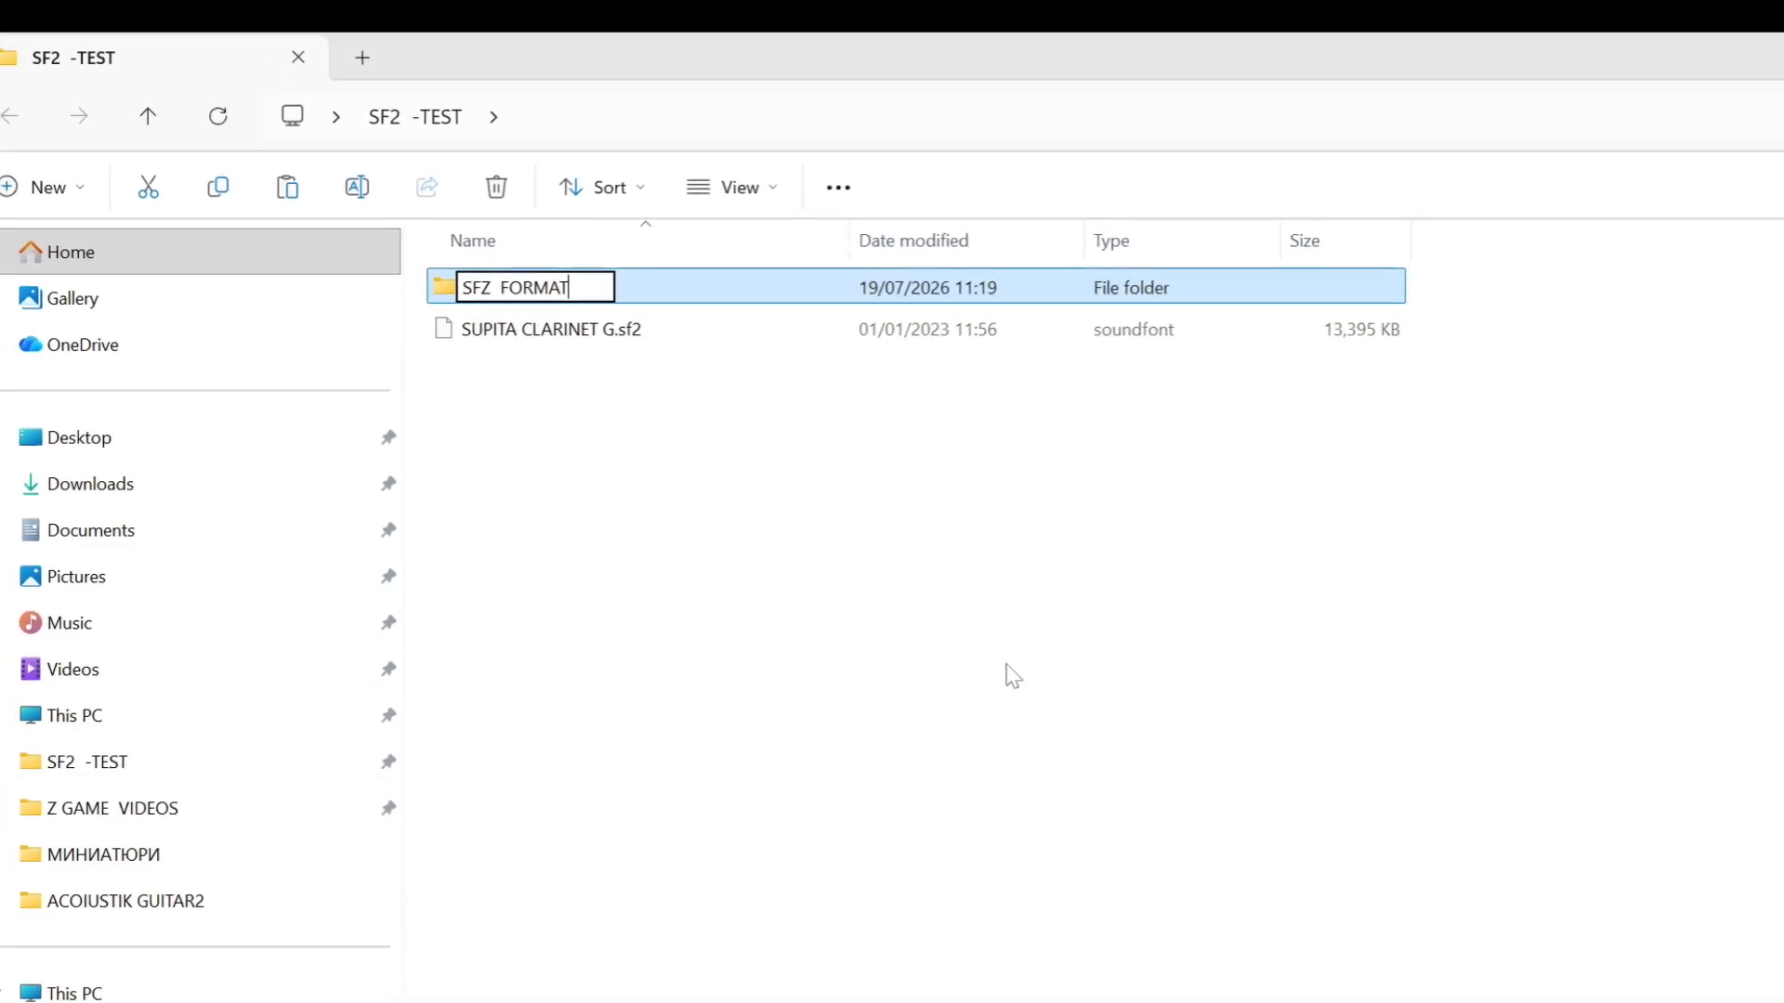
pyautogui.click(1010, 671)
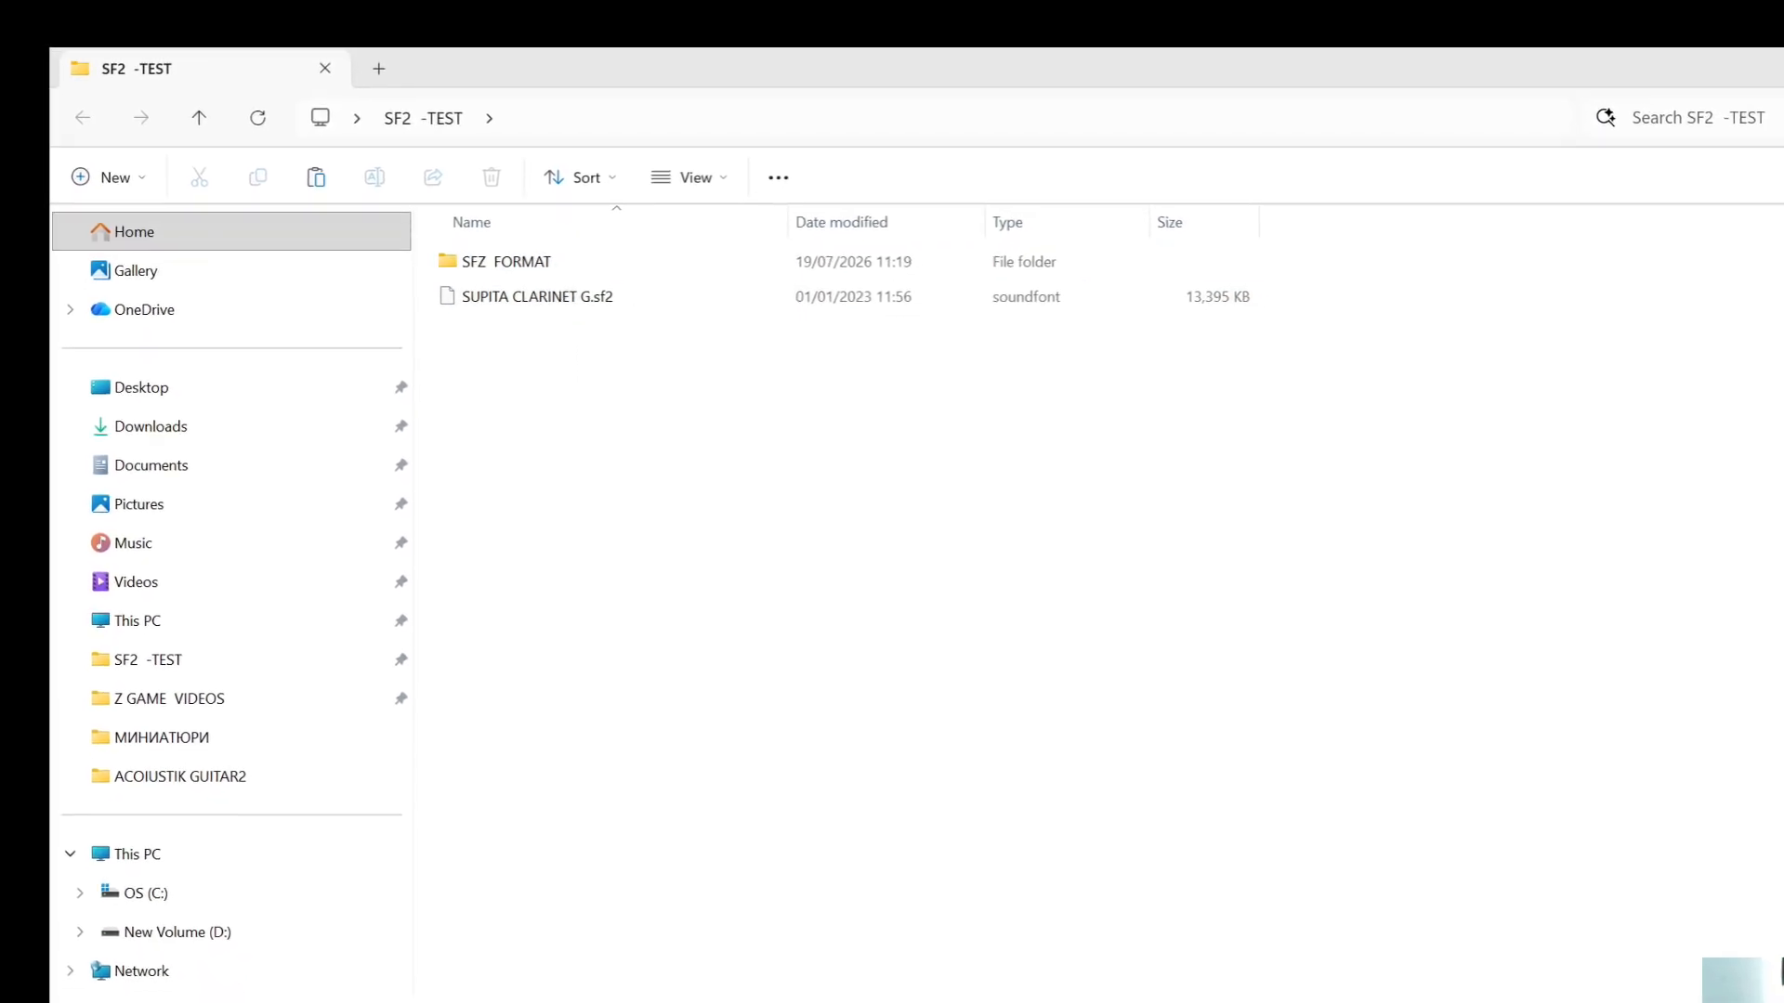
# Reduce the folder window, launch Awave Studio from the desktop and maximize its window.
pyautogui.click(1783, 67)
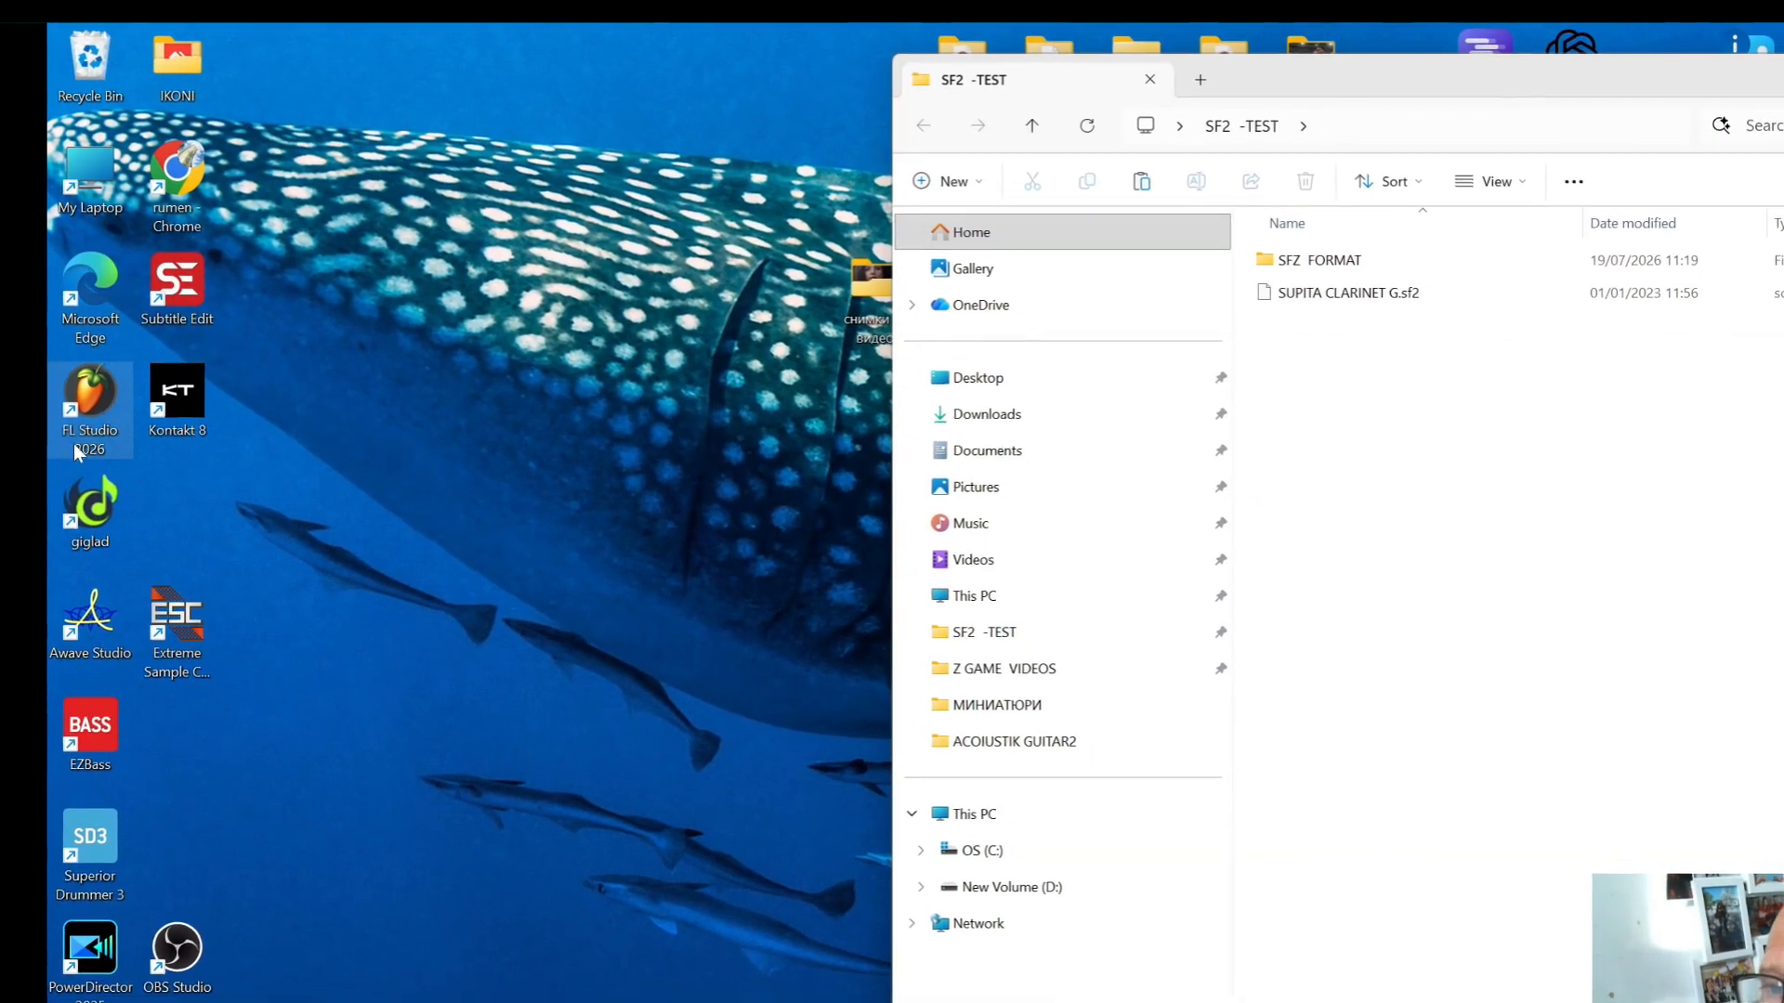
pyautogui.doubleClick(113, 627)
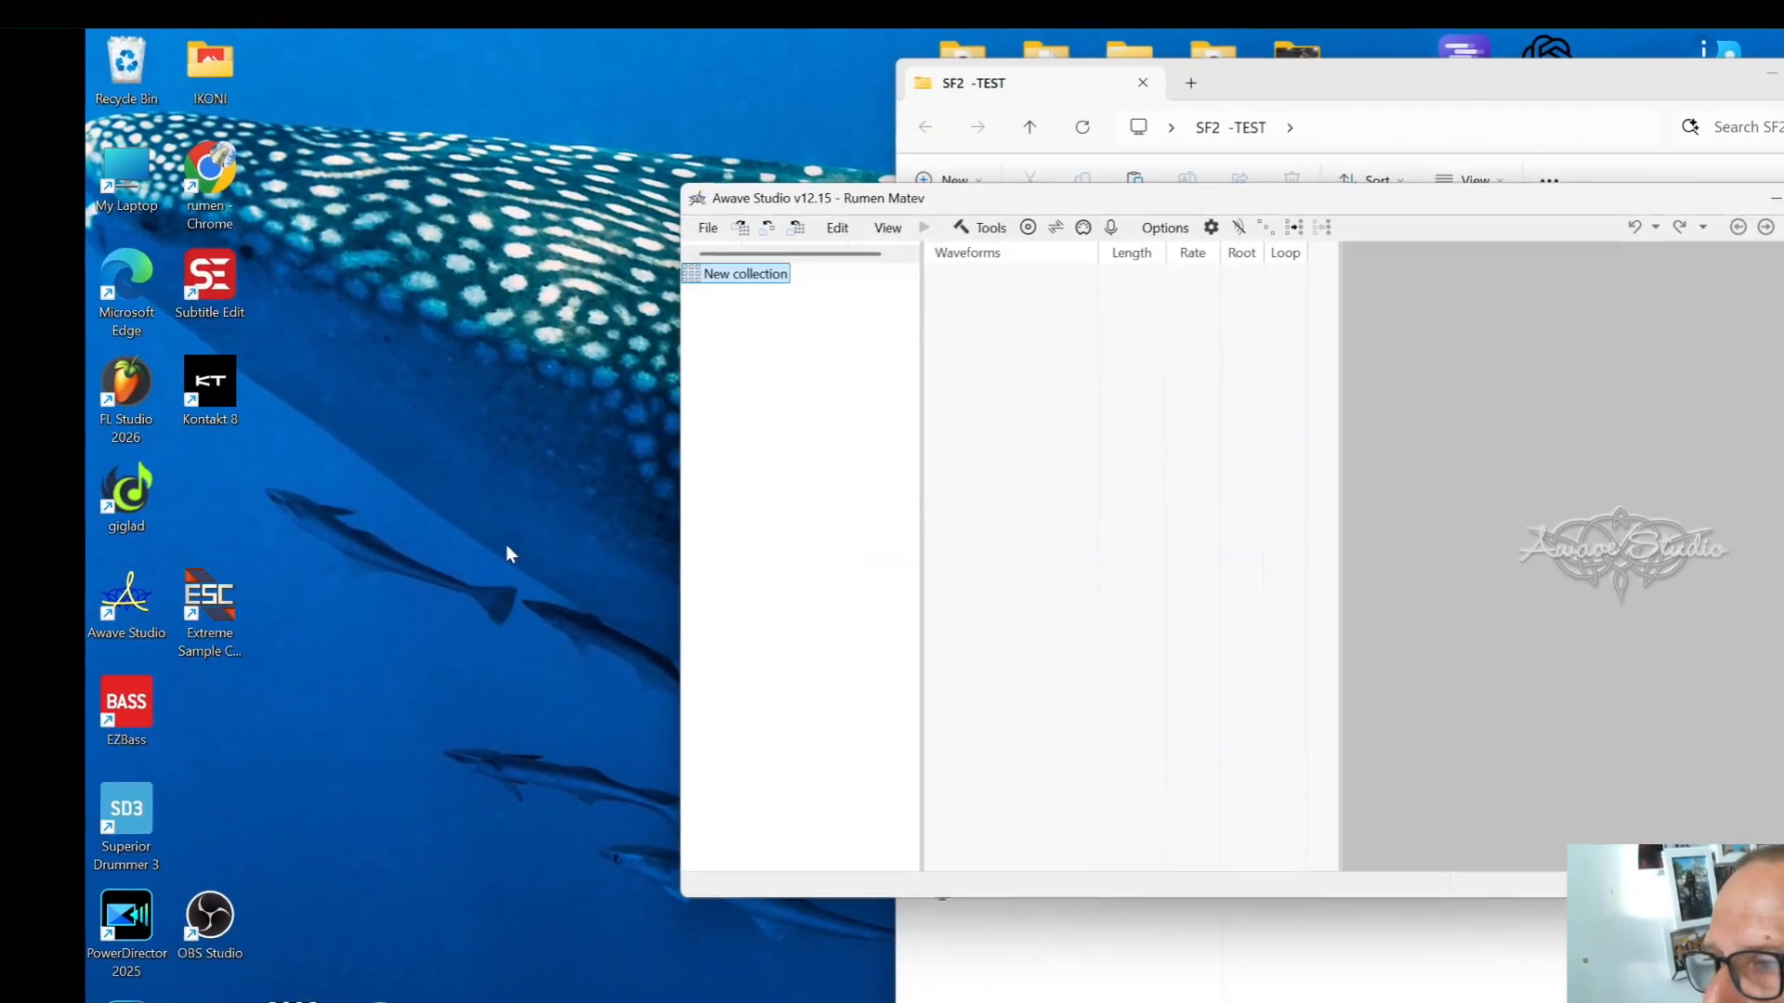
pyautogui.moveTo(1437, 220); pyautogui.dragTo(1356, 418)
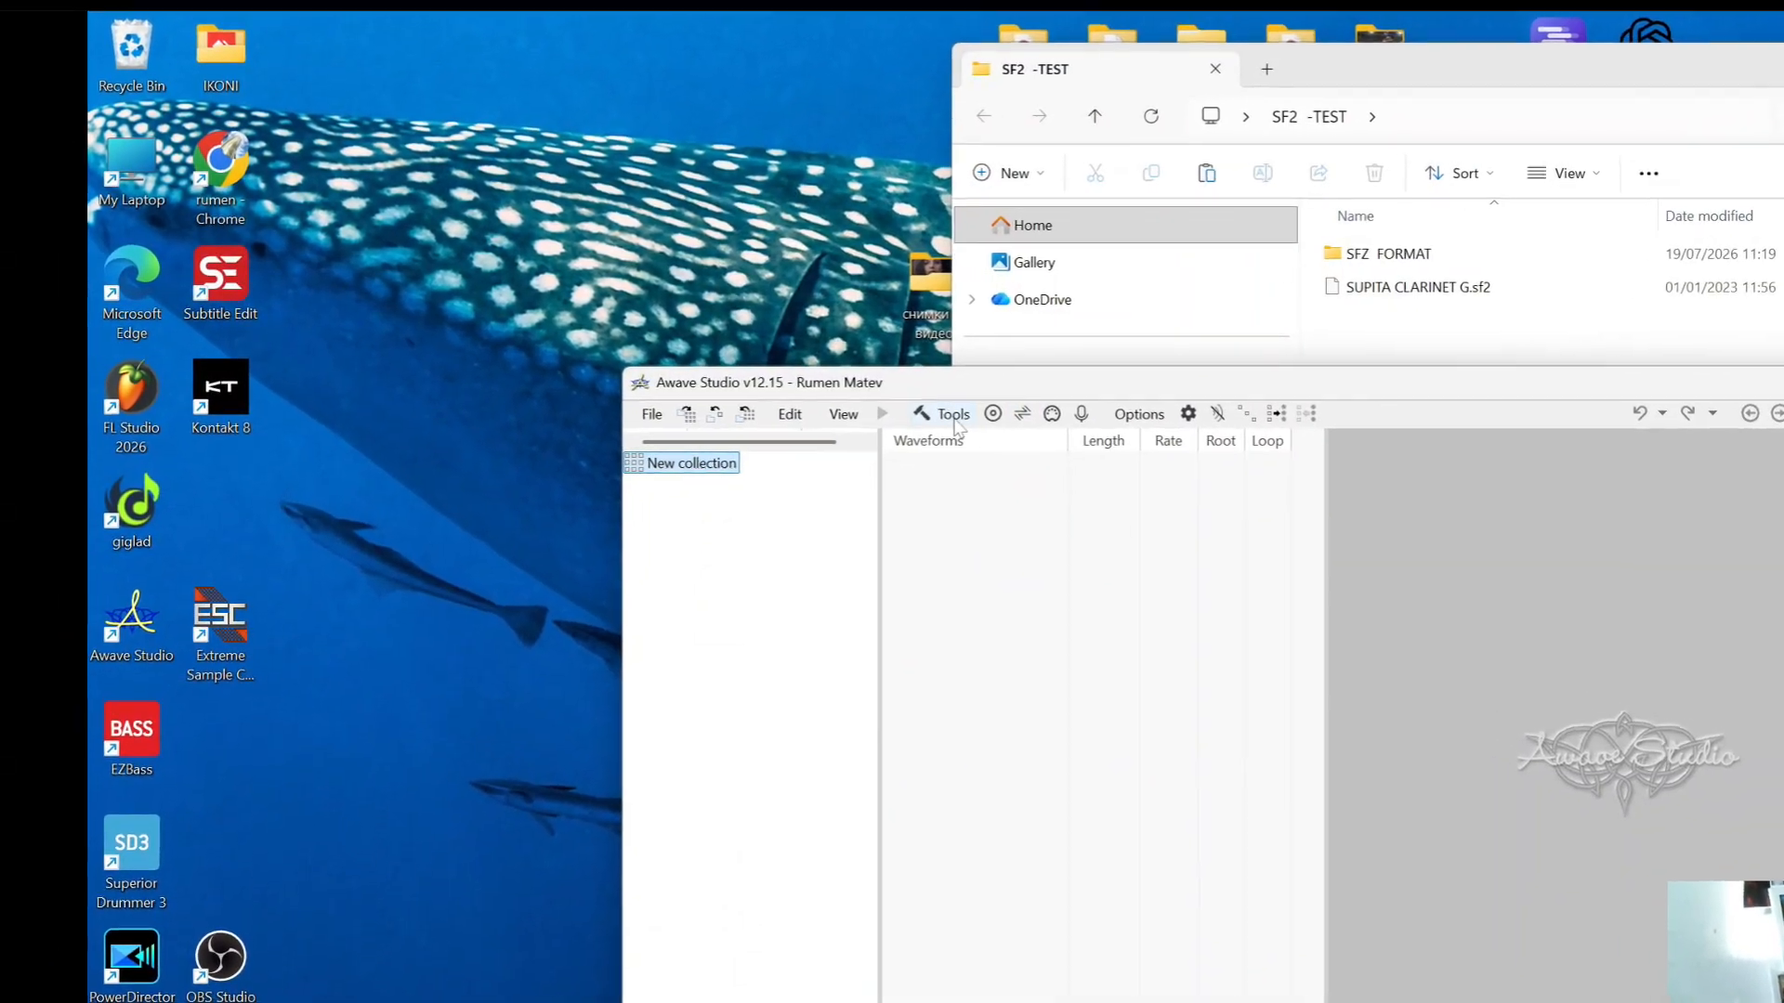
pyautogui.doubleClick(916, 391)
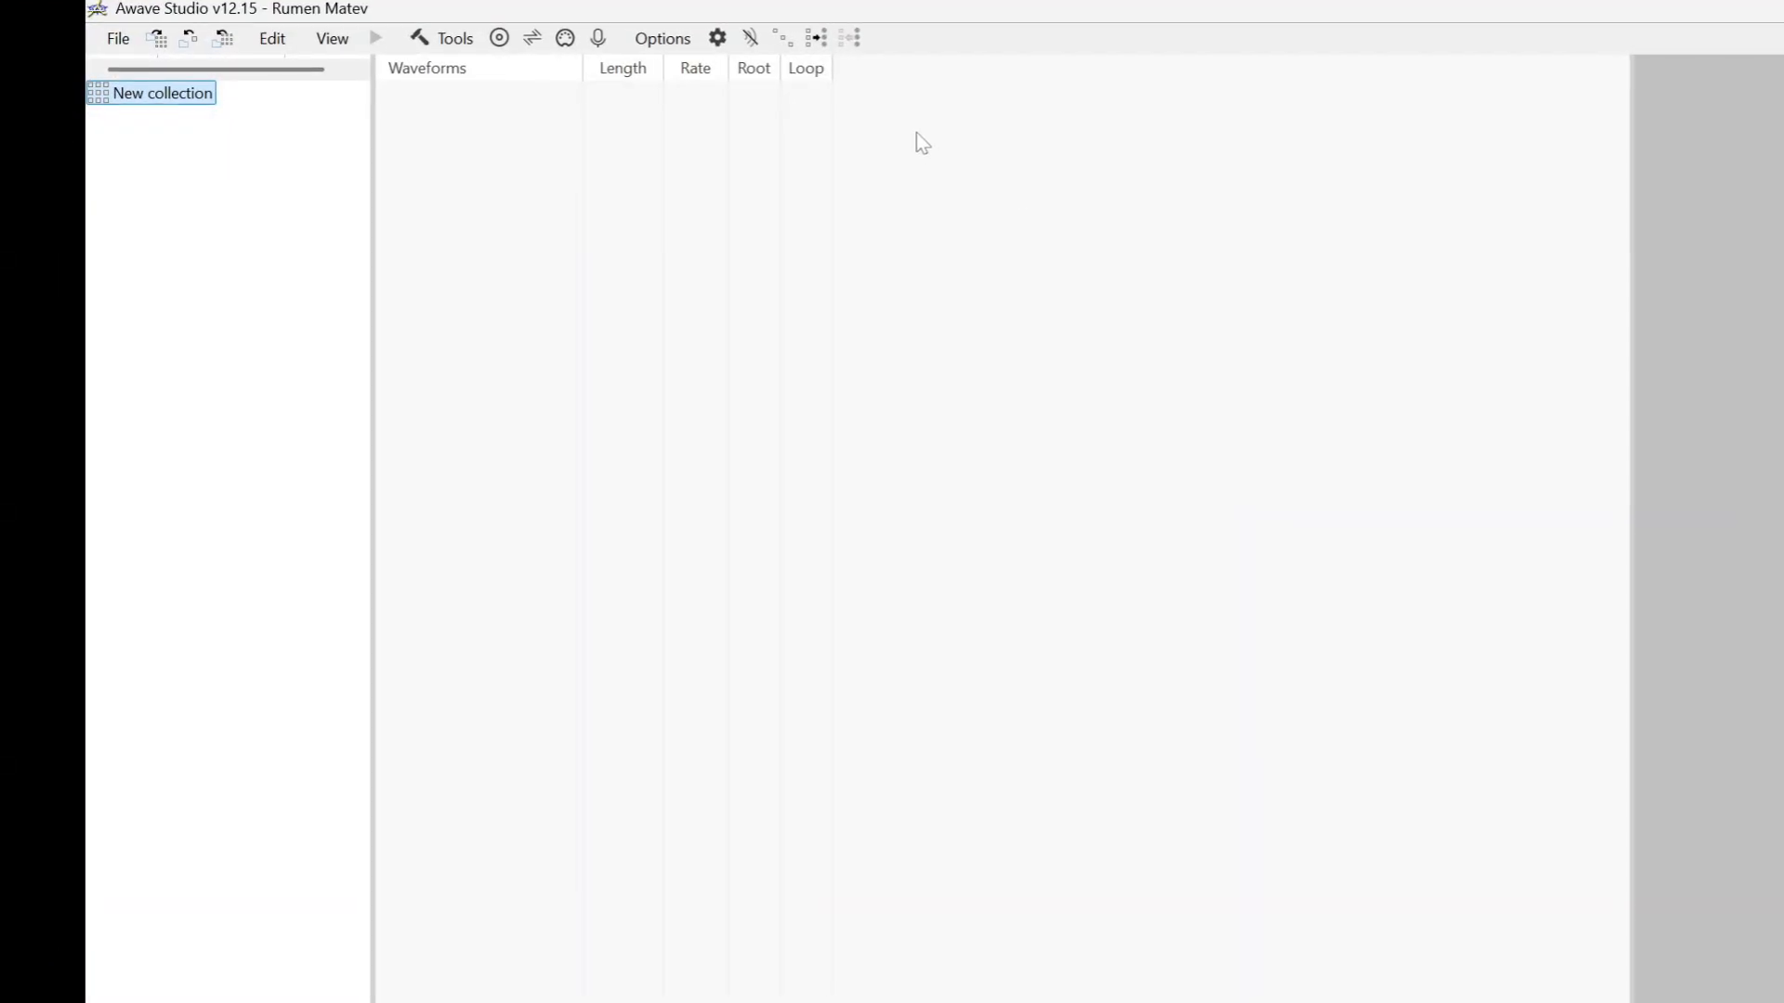
# Start a batch conversion and add SUPITA CLARINET G.sf2 from the desktop's SF2 -TEST folder as the input file.
pyautogui.click(484, 37)
pyautogui.click(536, 72)
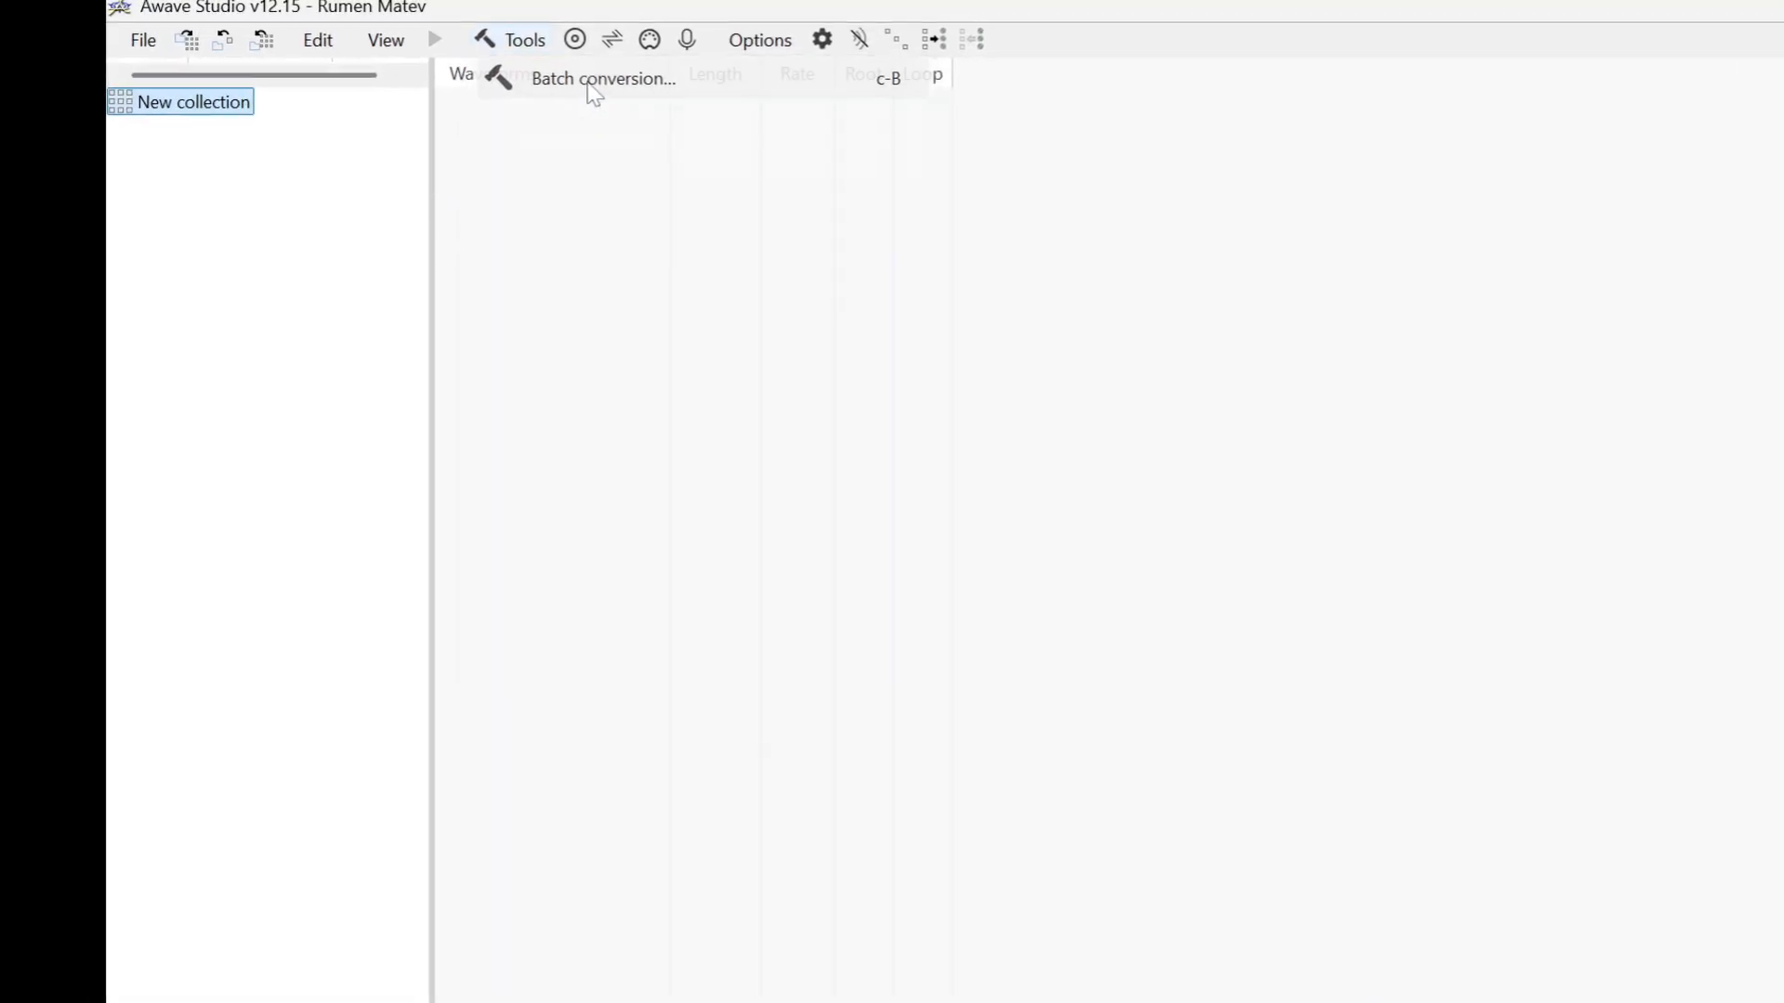
pyautogui.click(456, 359)
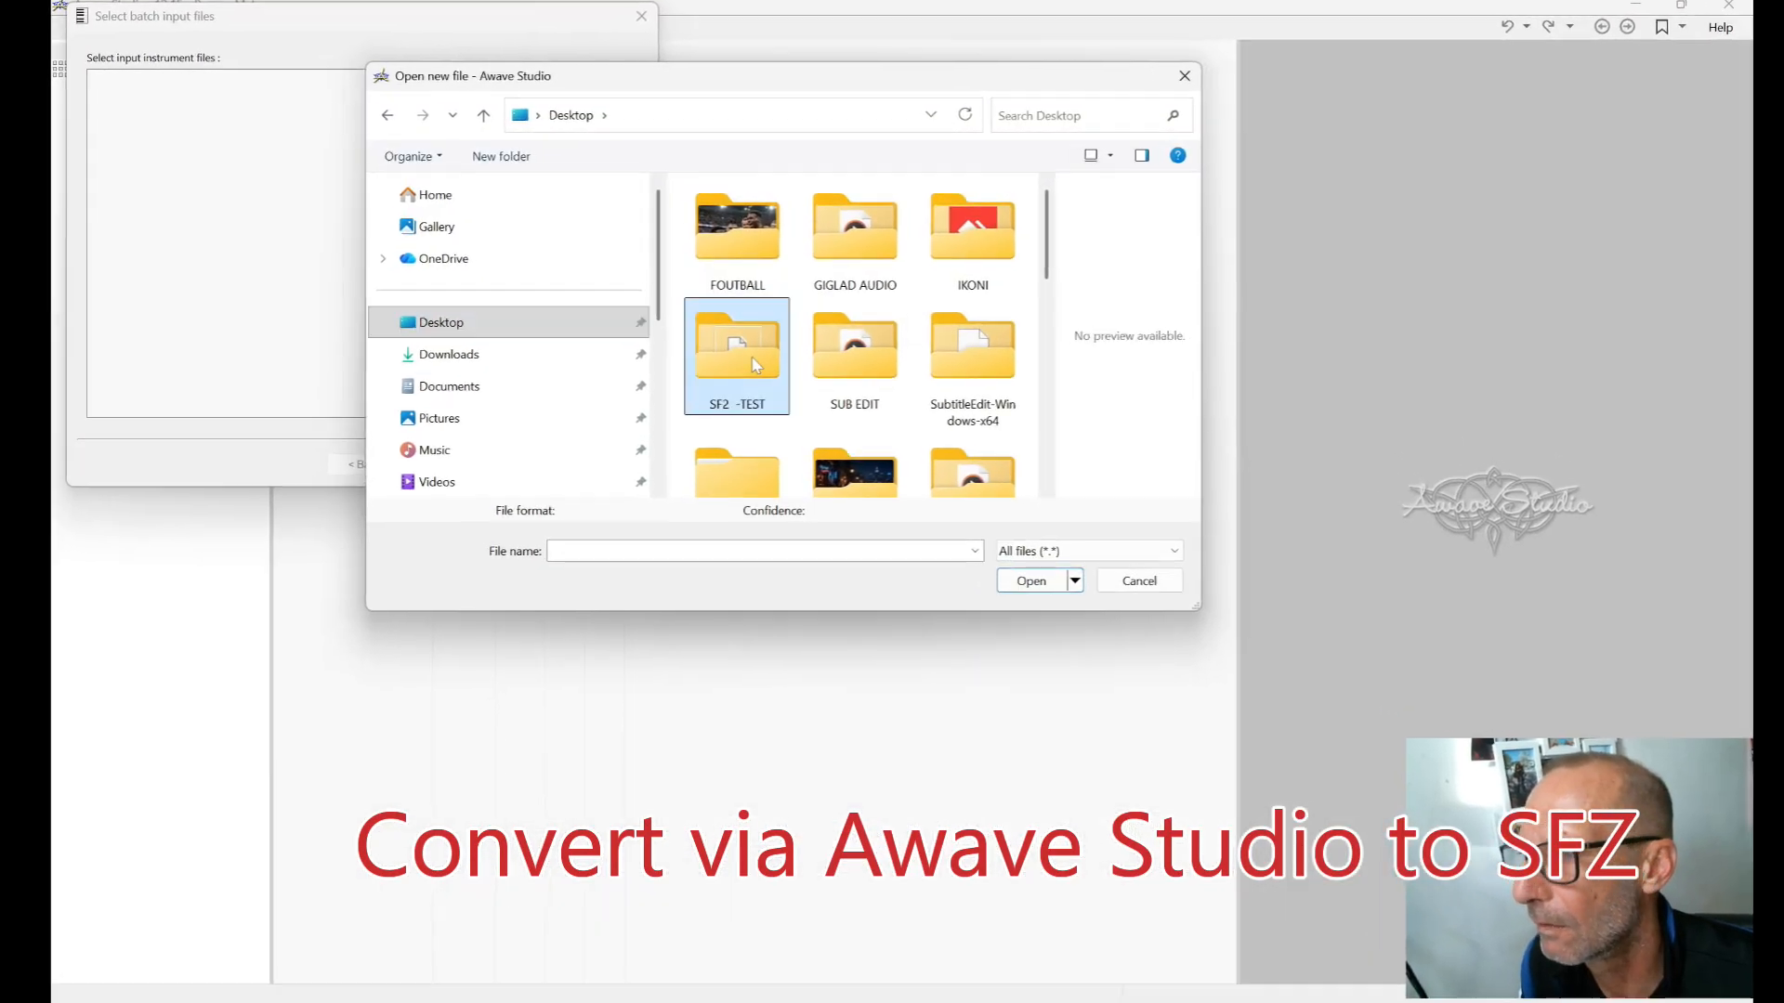
pyautogui.doubleClick(737, 344)
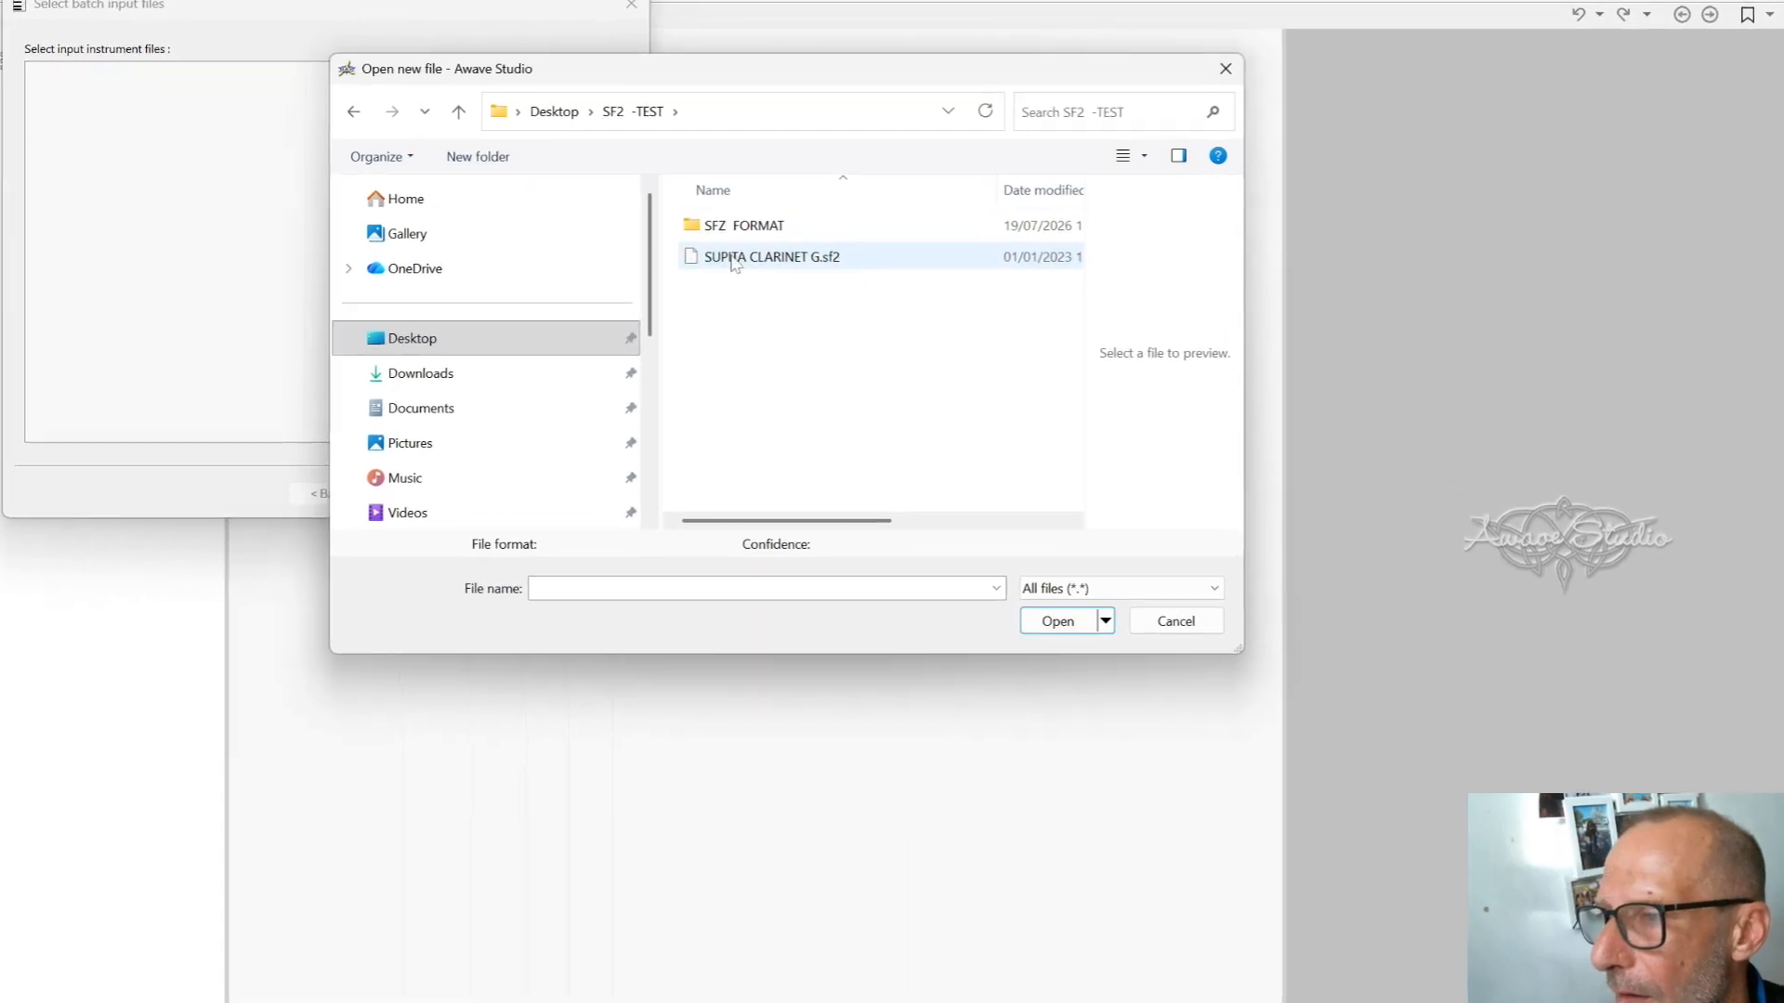
pyautogui.click(757, 252)
pyautogui.click(1075, 646)
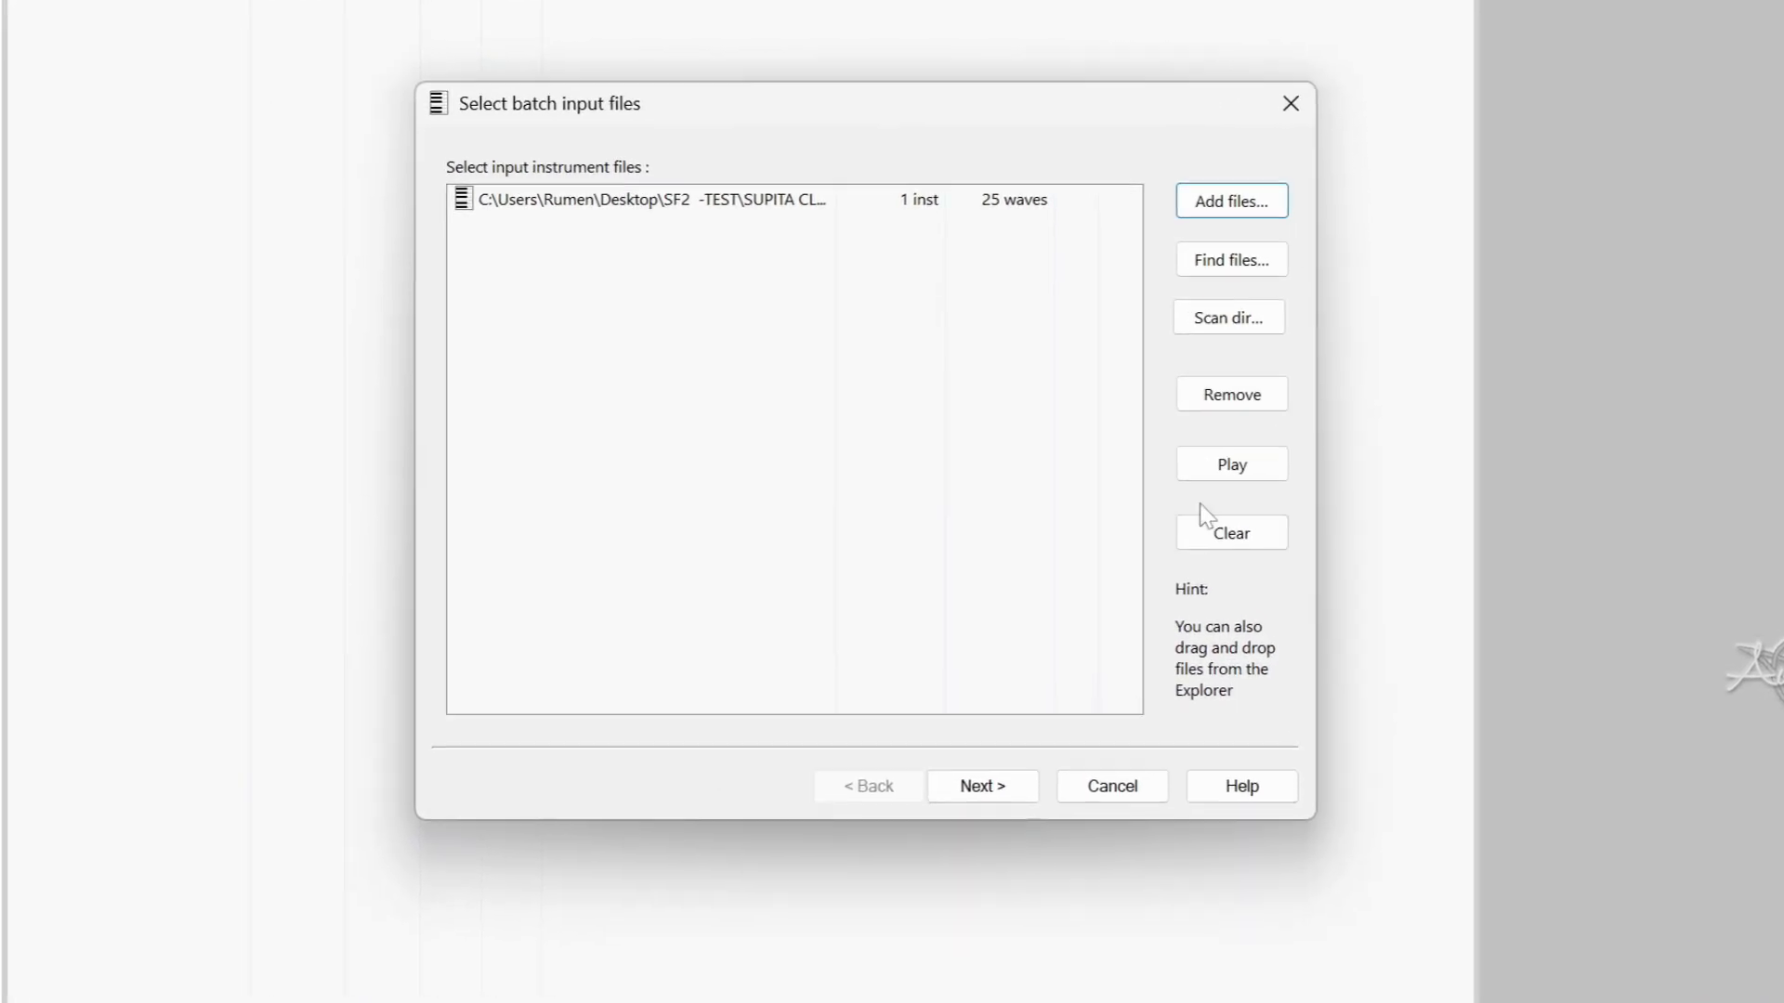
# Set the batch output folder to SFZ FORMAT inside SF2 -TEST and run the conversion to Cakewalk SFZ v2.
pyautogui.click(1021, 840)
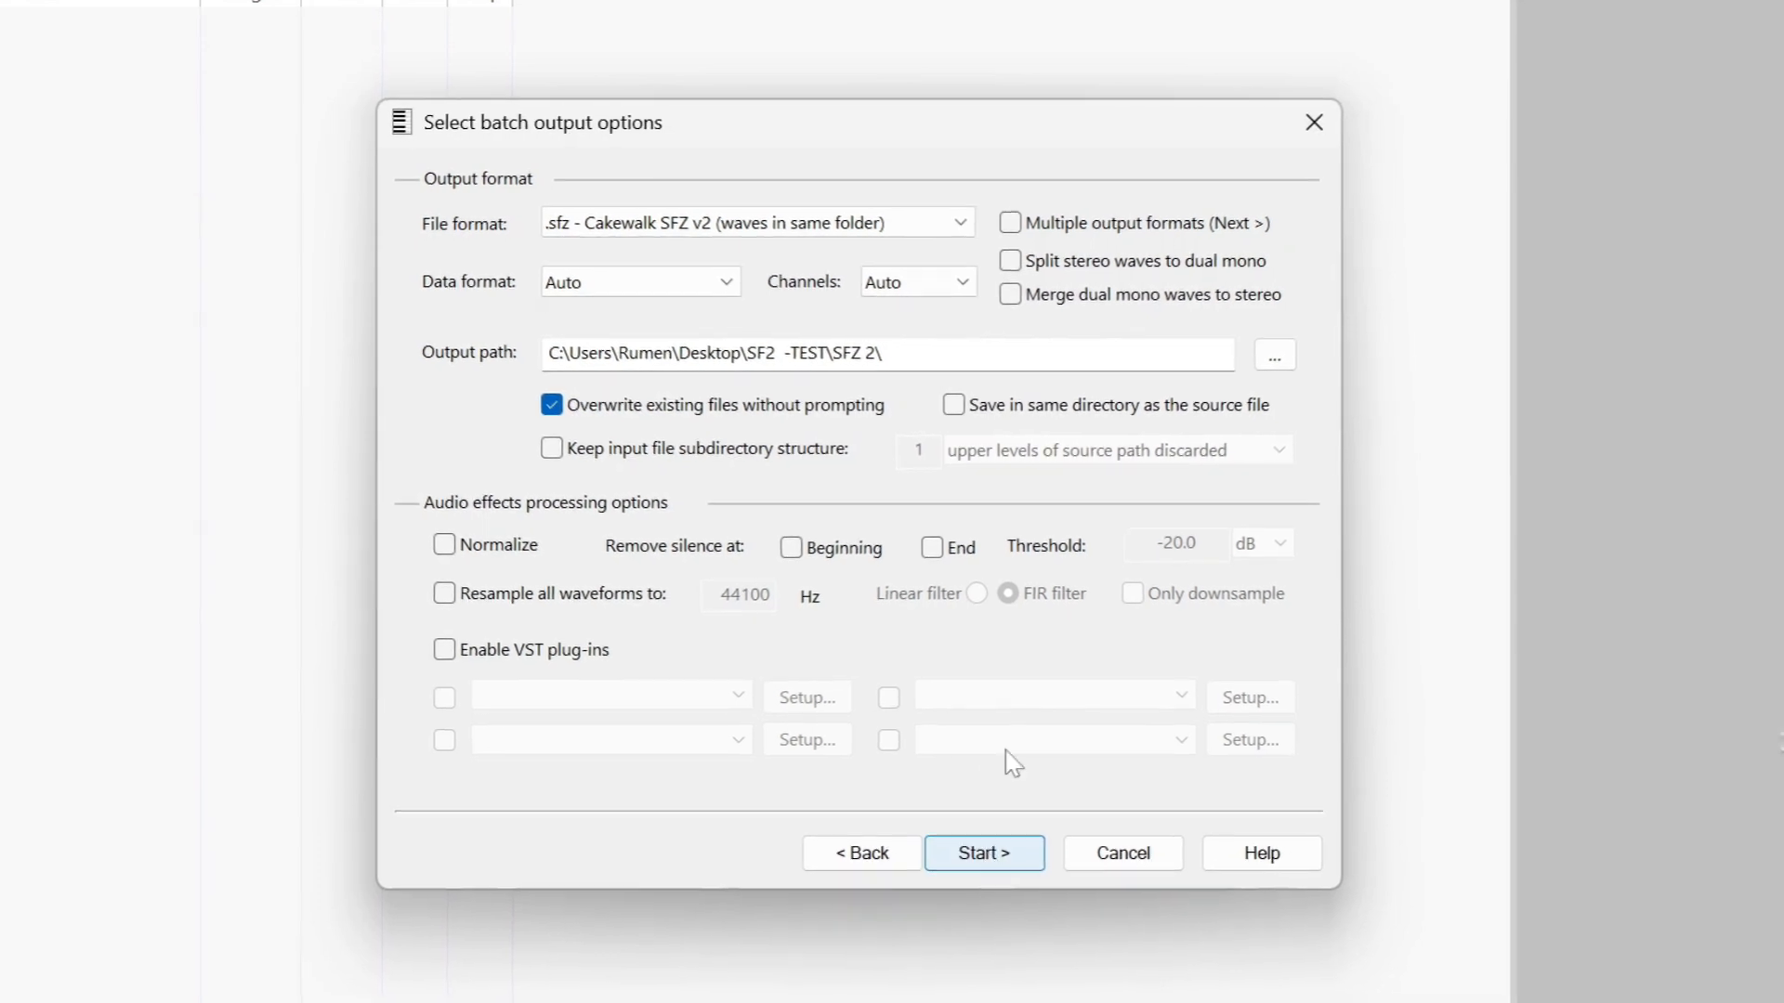
pyautogui.click(1254, 362)
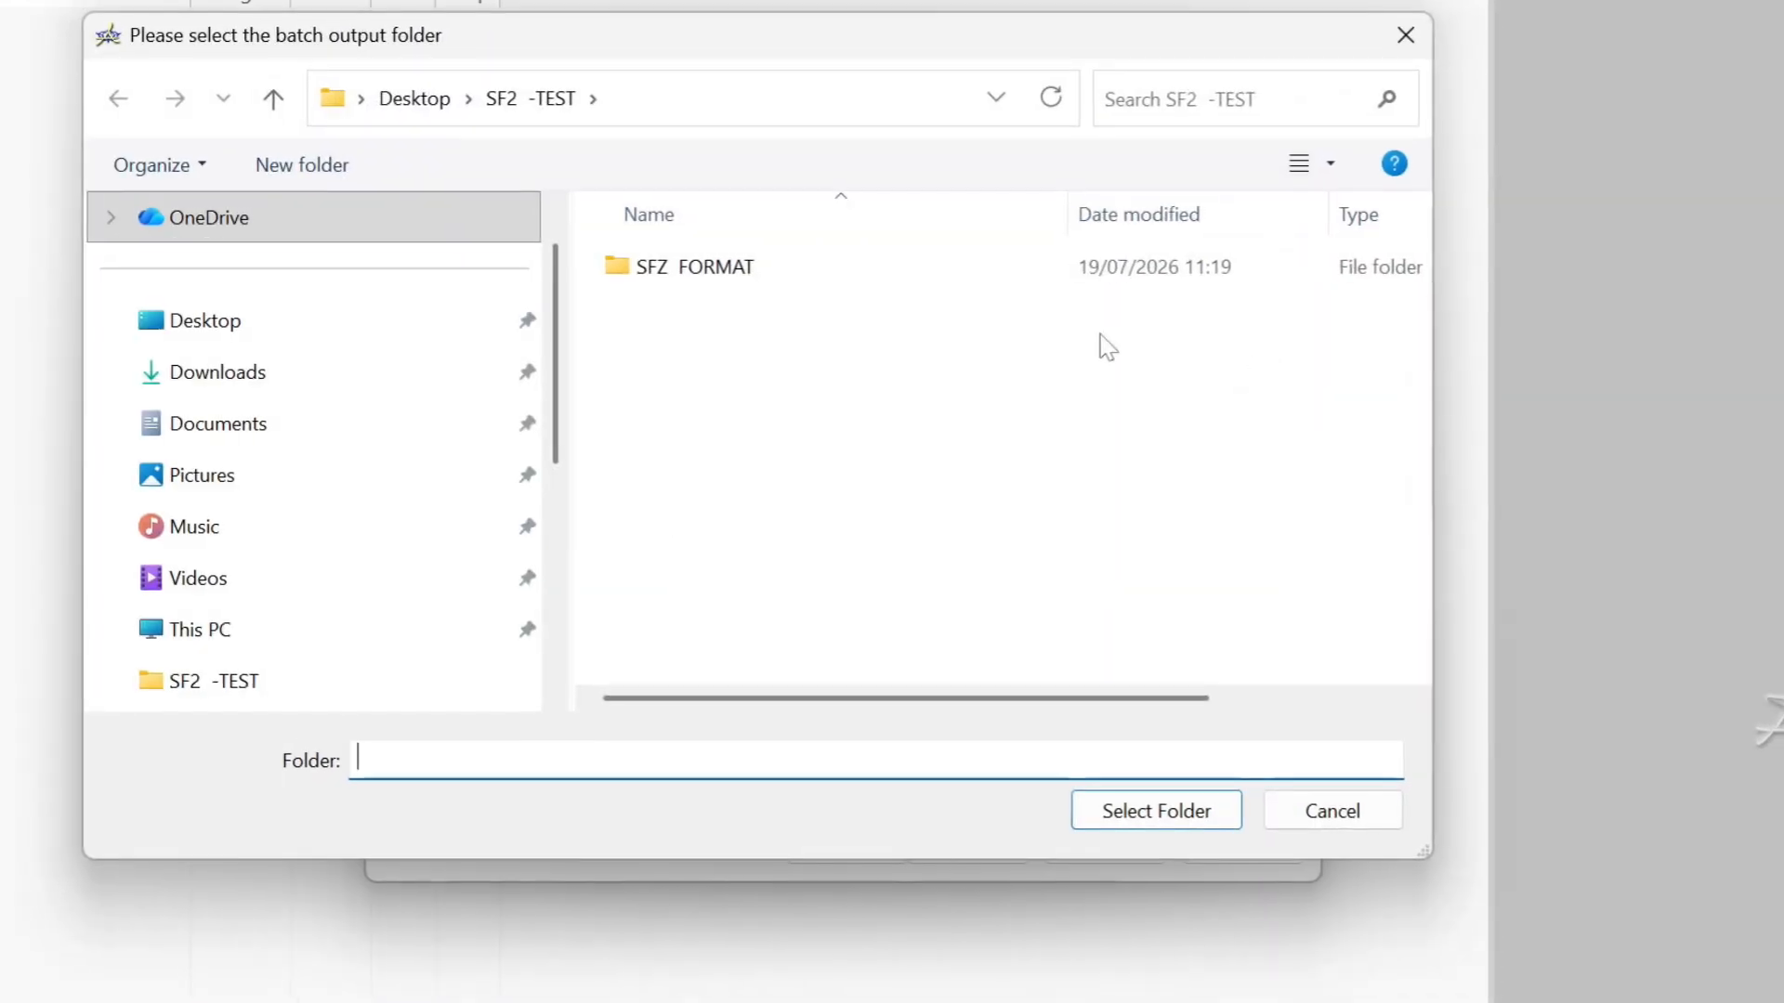
pyautogui.click(196, 325)
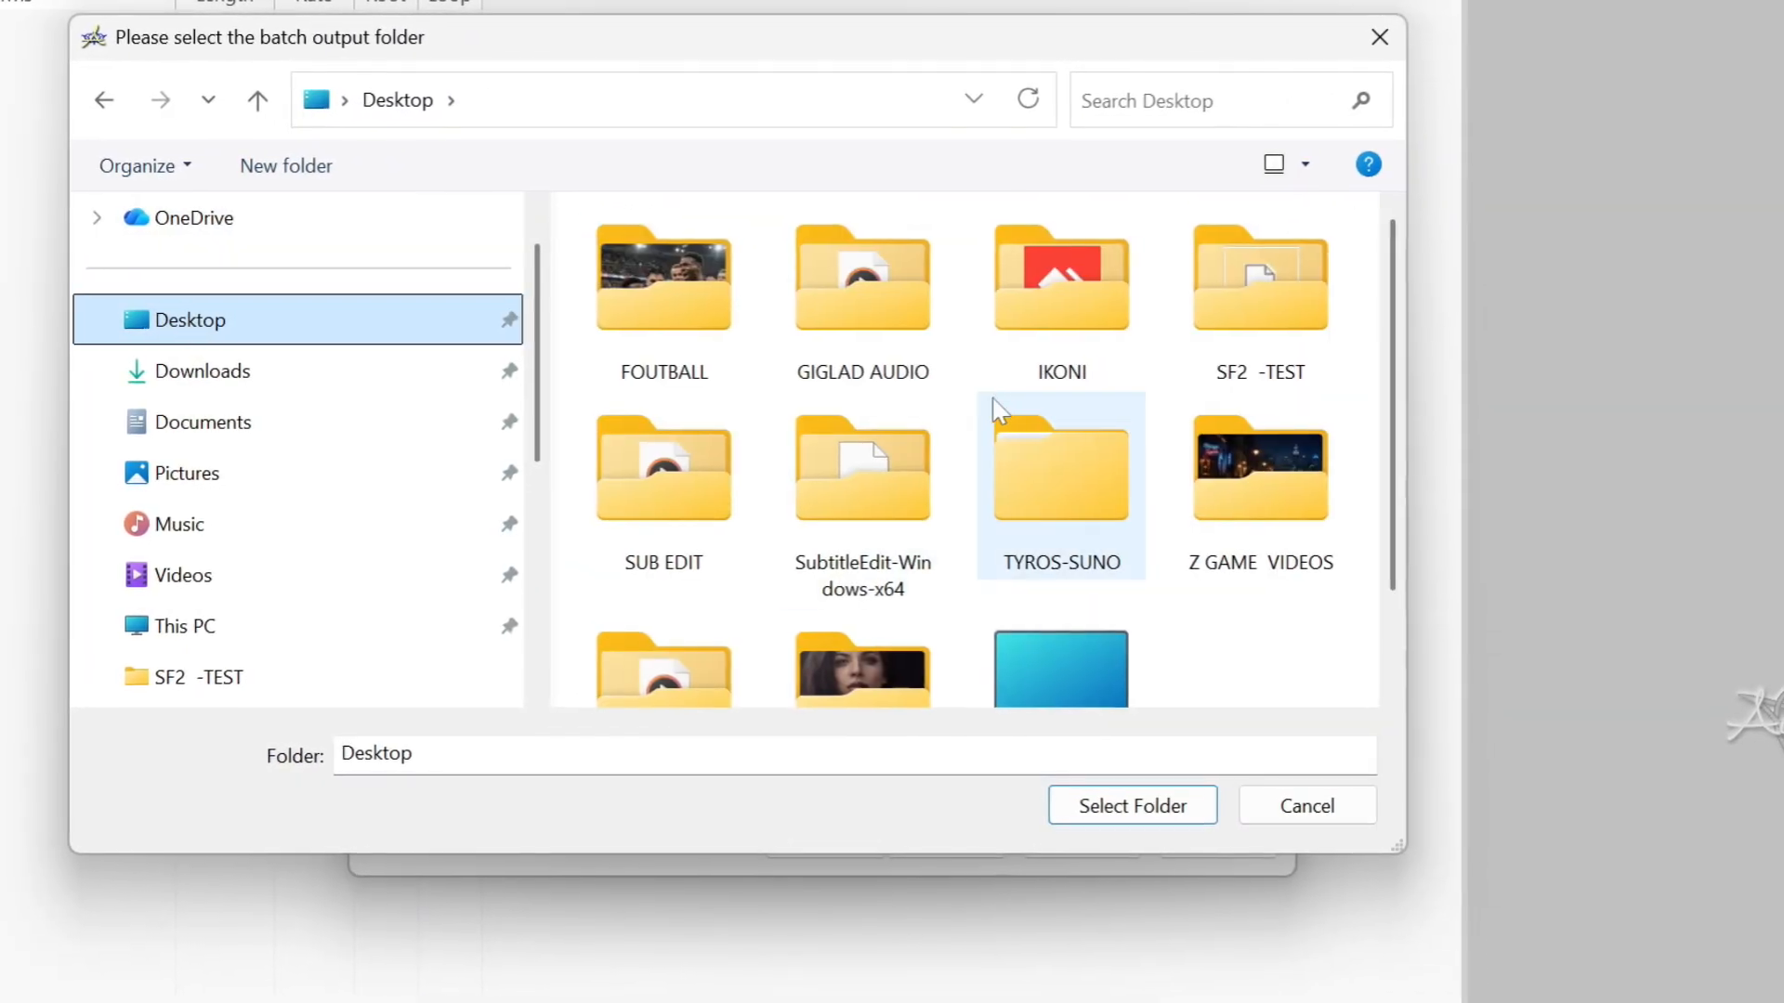
pyautogui.click(1247, 297)
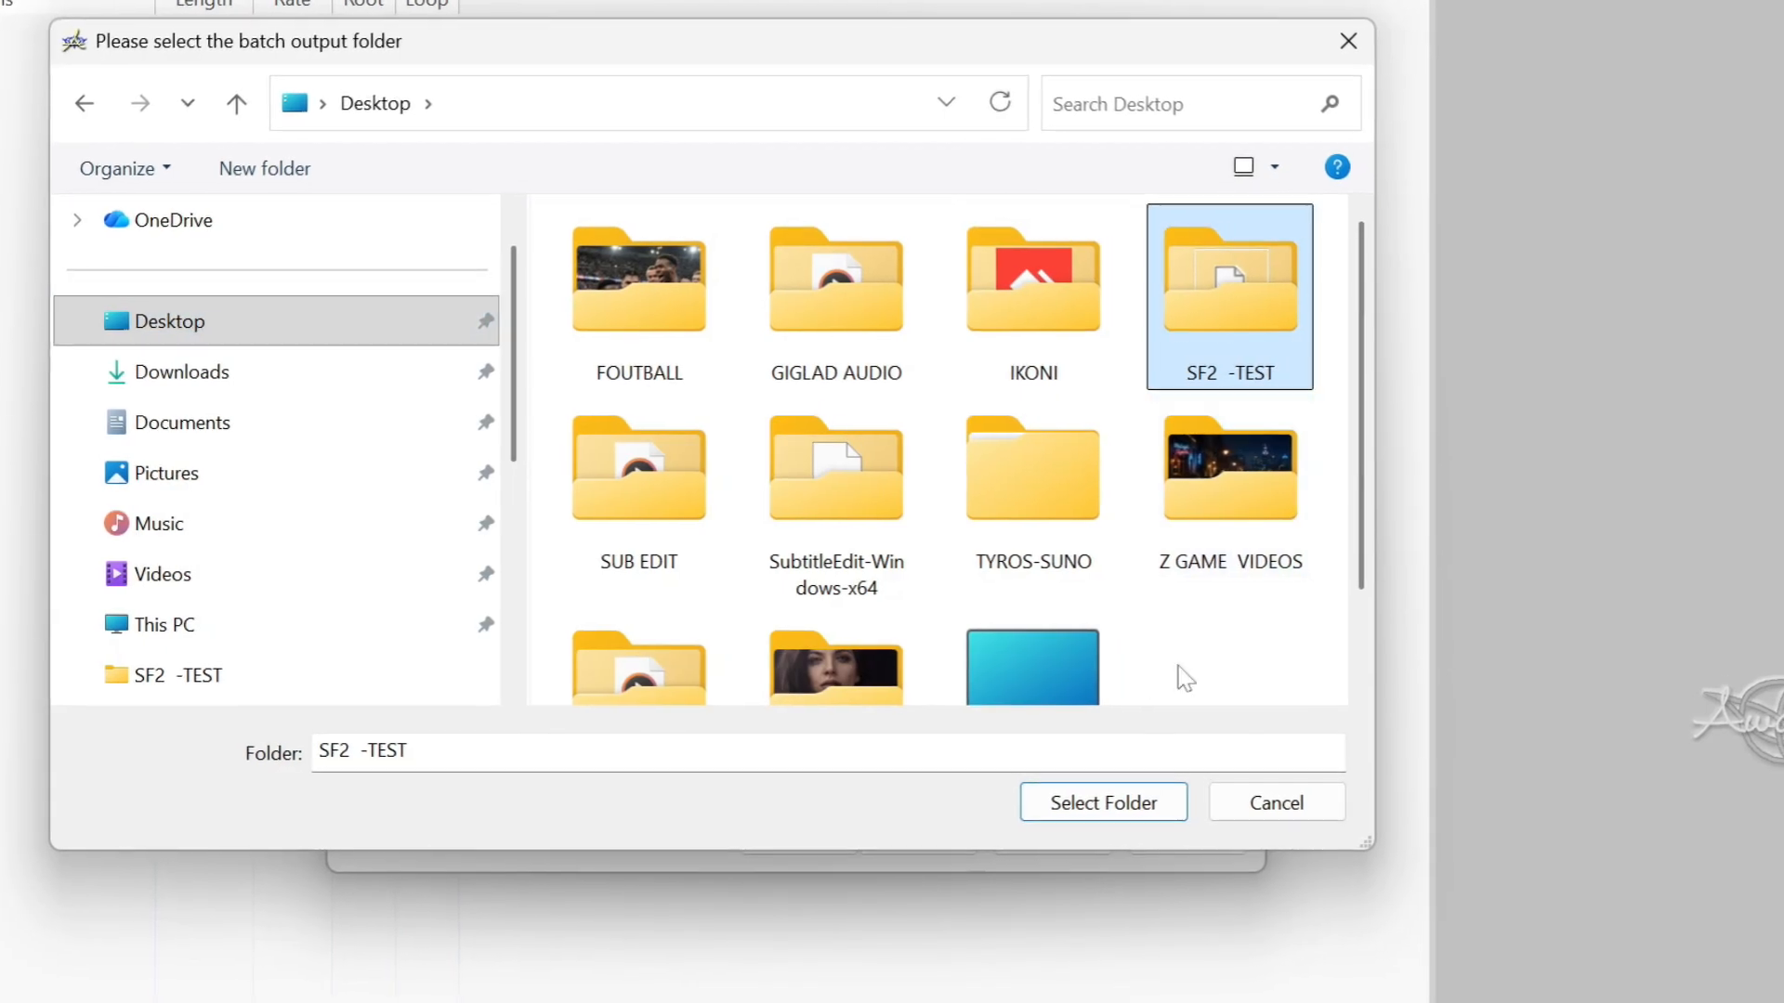
pyautogui.doubleClick(1226, 362)
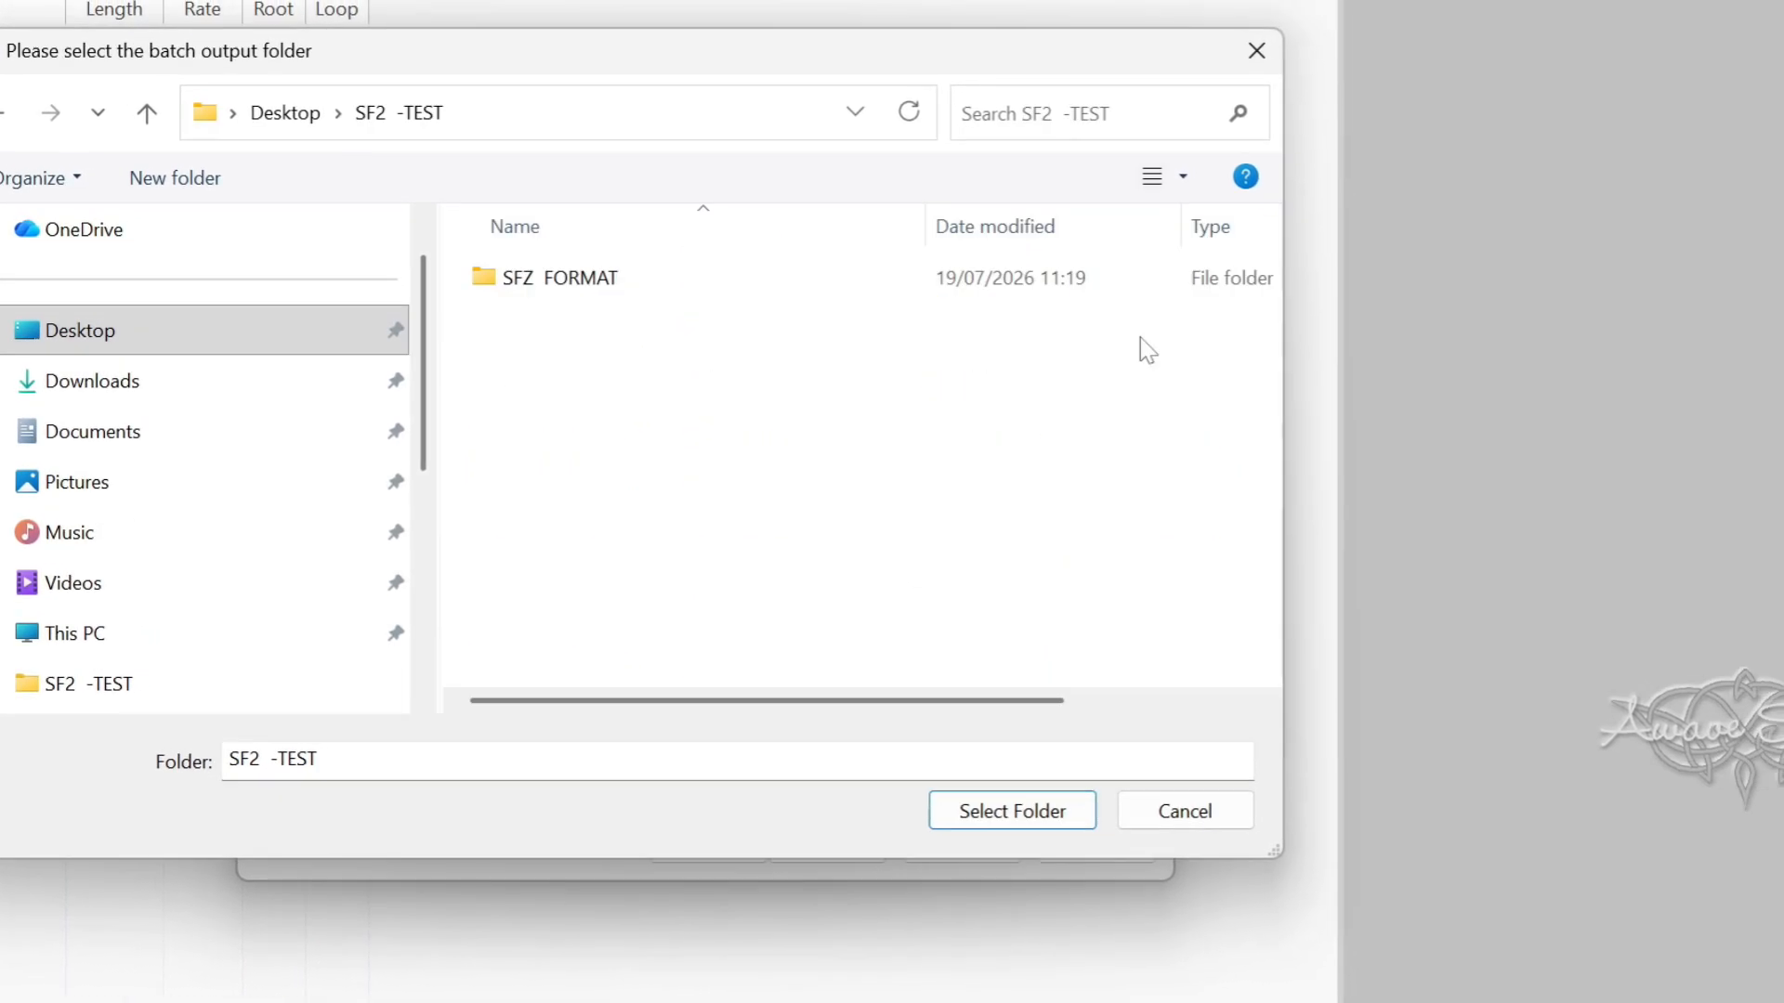
pyautogui.click(603, 284)
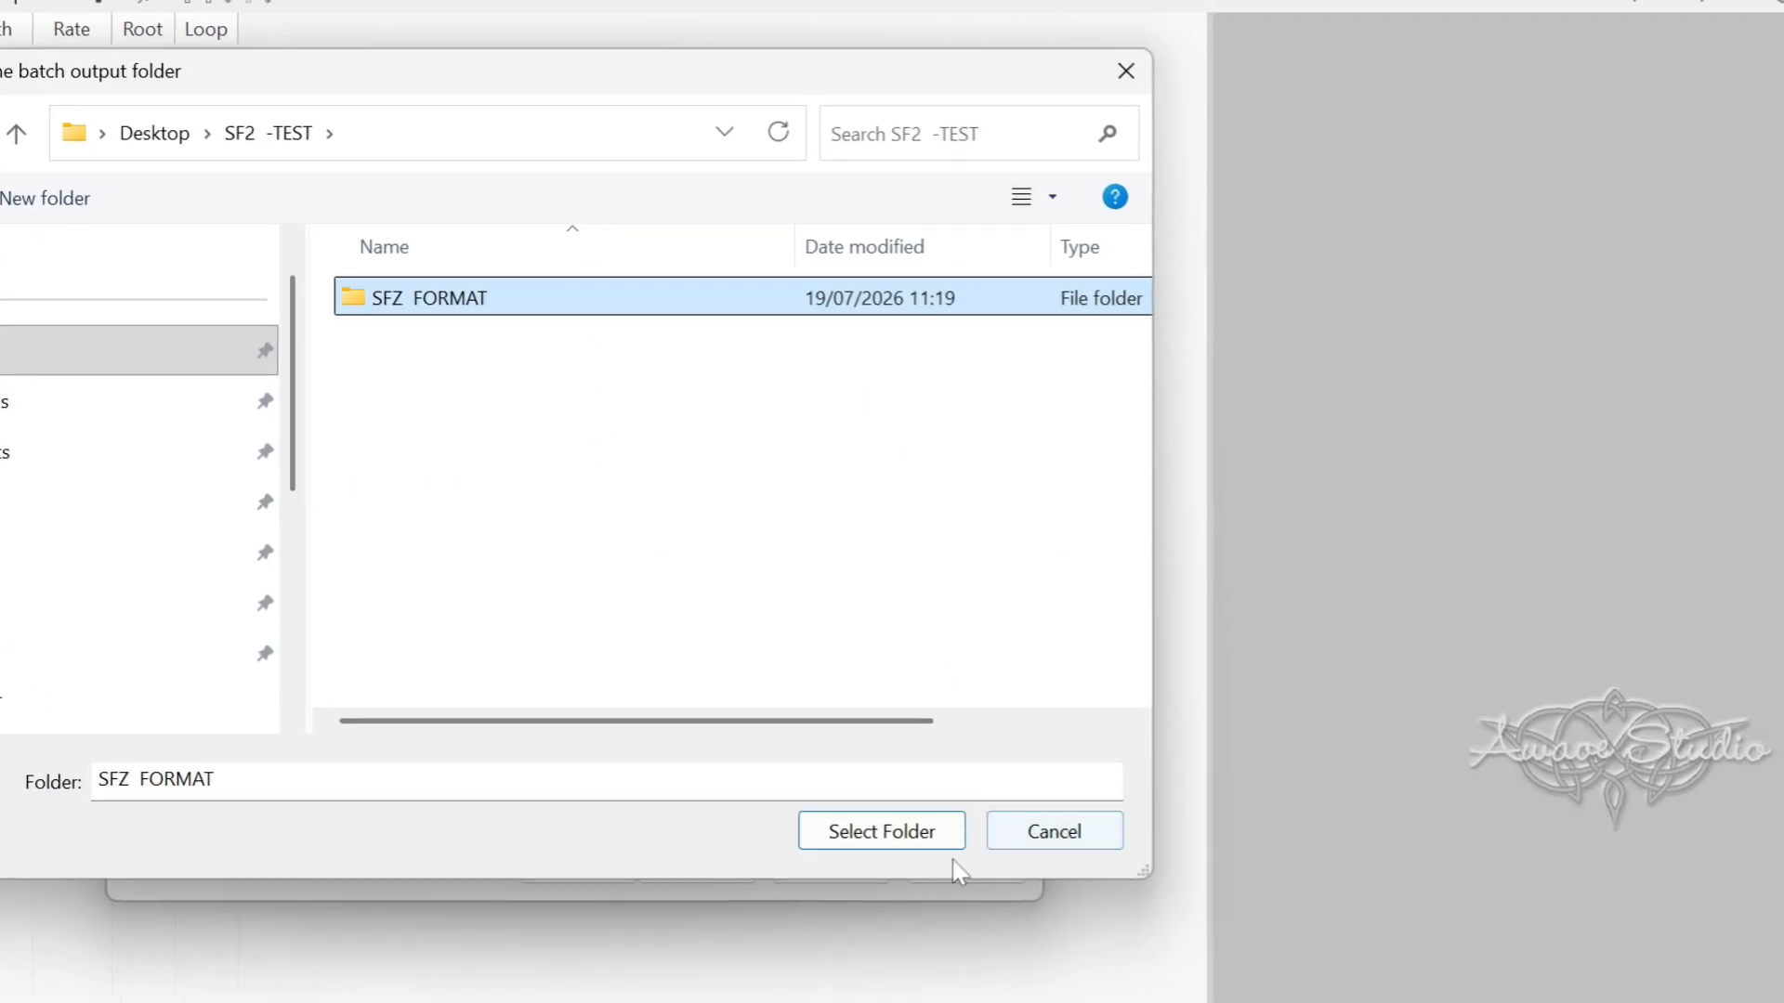
pyautogui.click(975, 830)
pyautogui.click(655, 873)
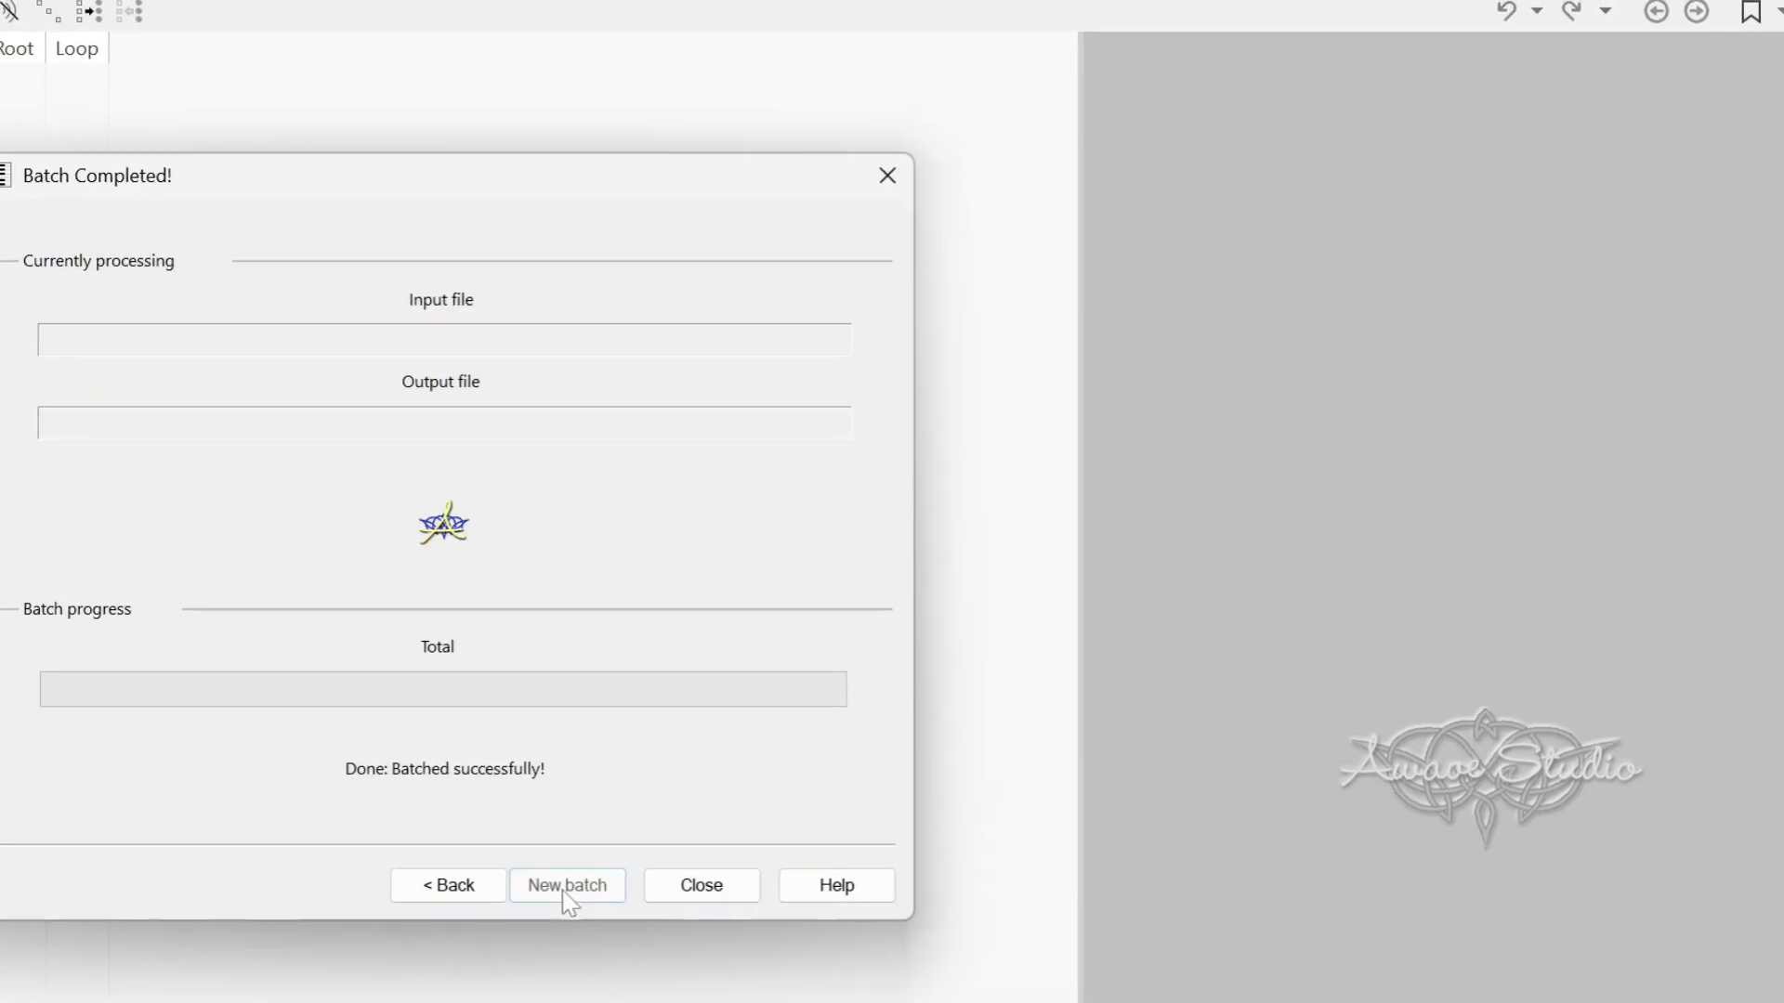
pyautogui.click(678, 890)
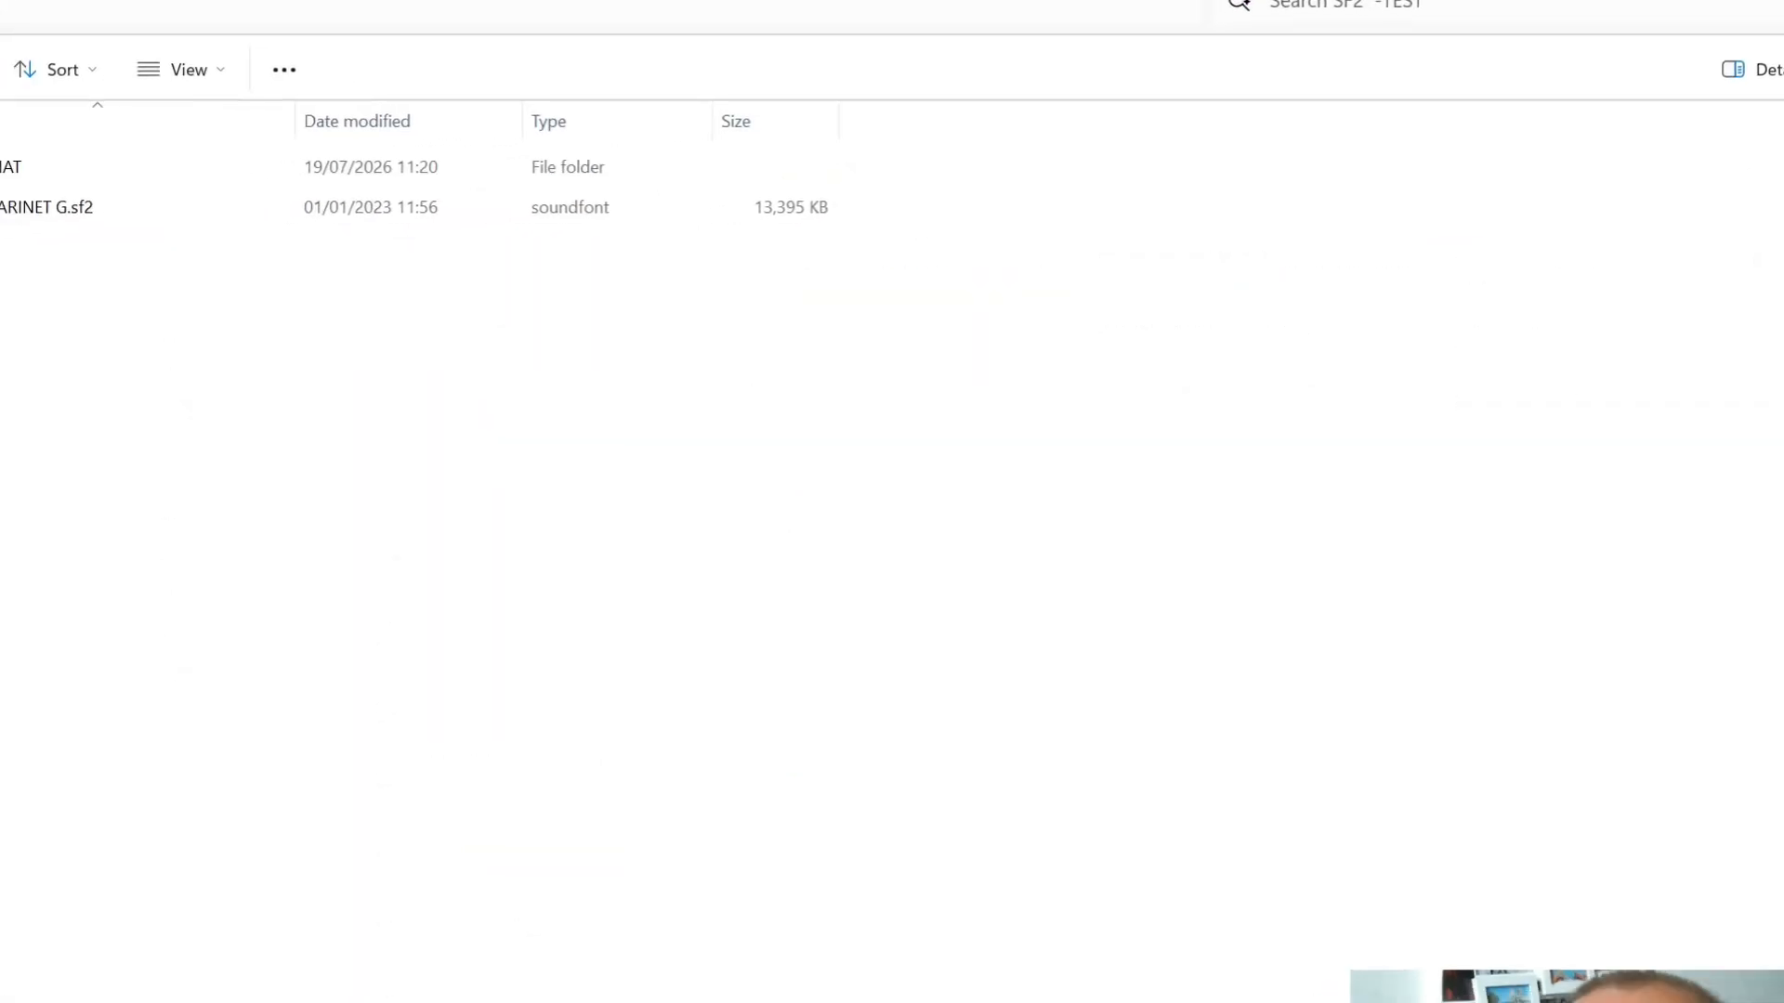
# Move SUPITA CLARINET G.sfz from the SFZ FORMAT folder up into the SF2 -TEST folder.
pyautogui.doubleClick(107, 185)
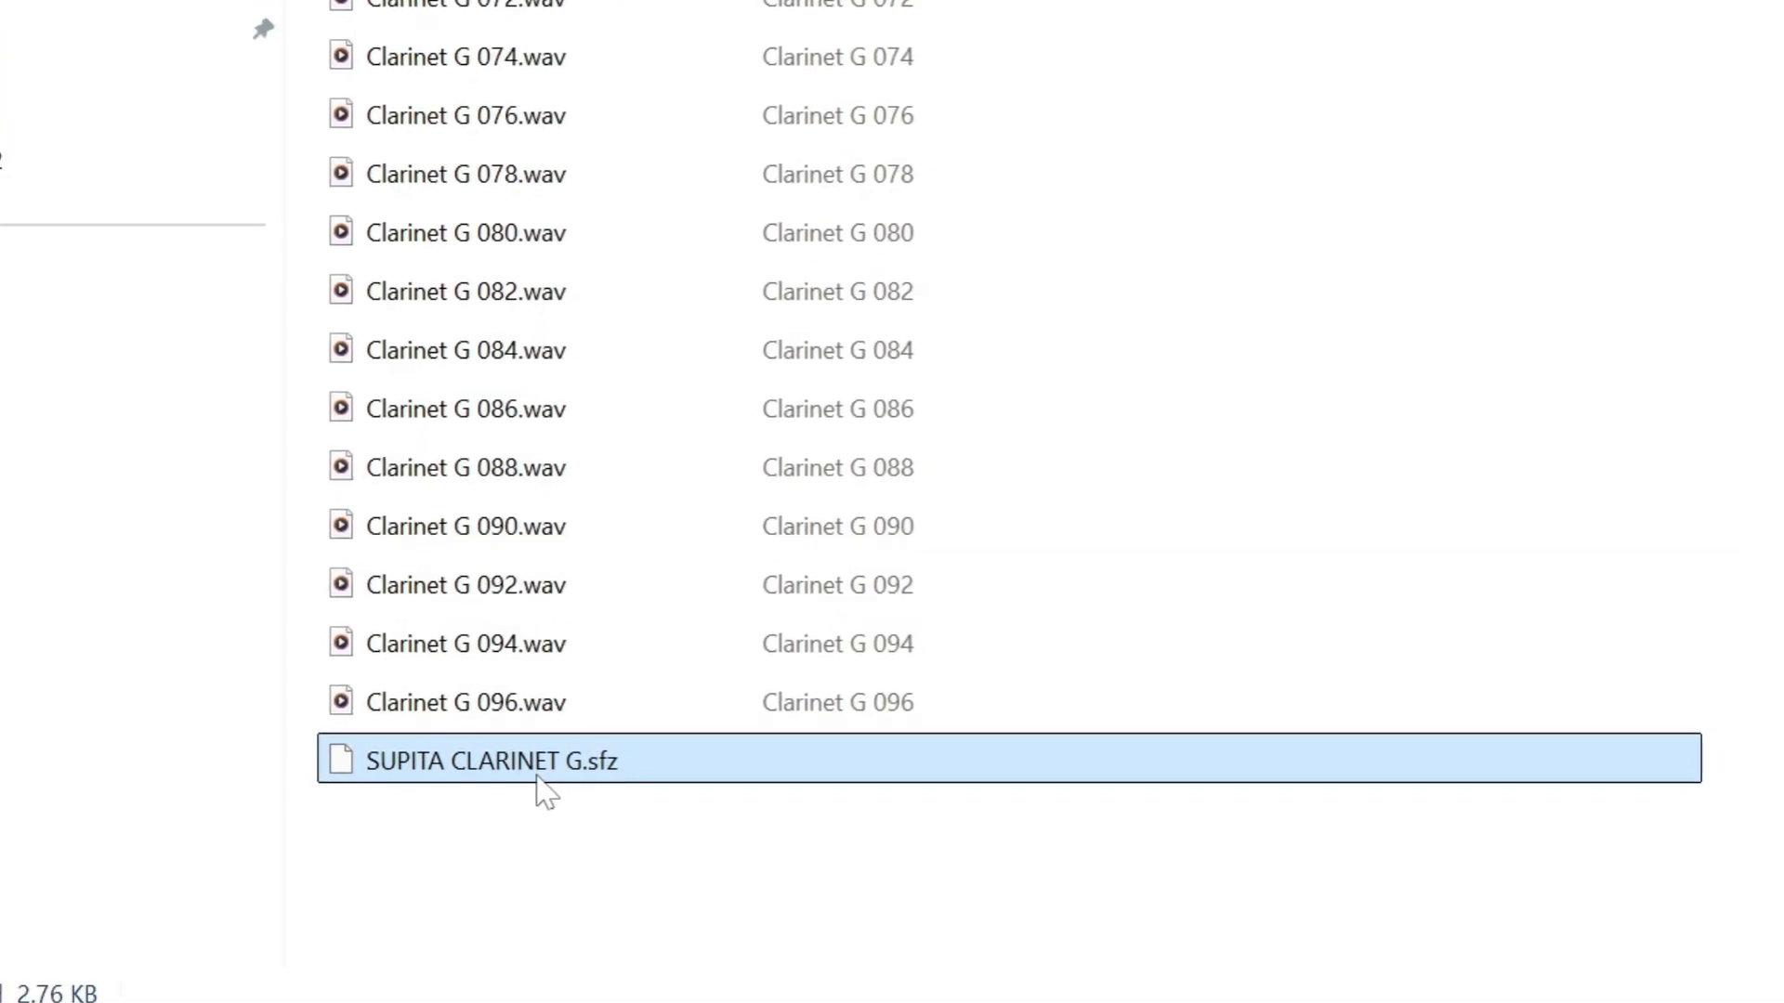
pyautogui.rightClick(549, 757)
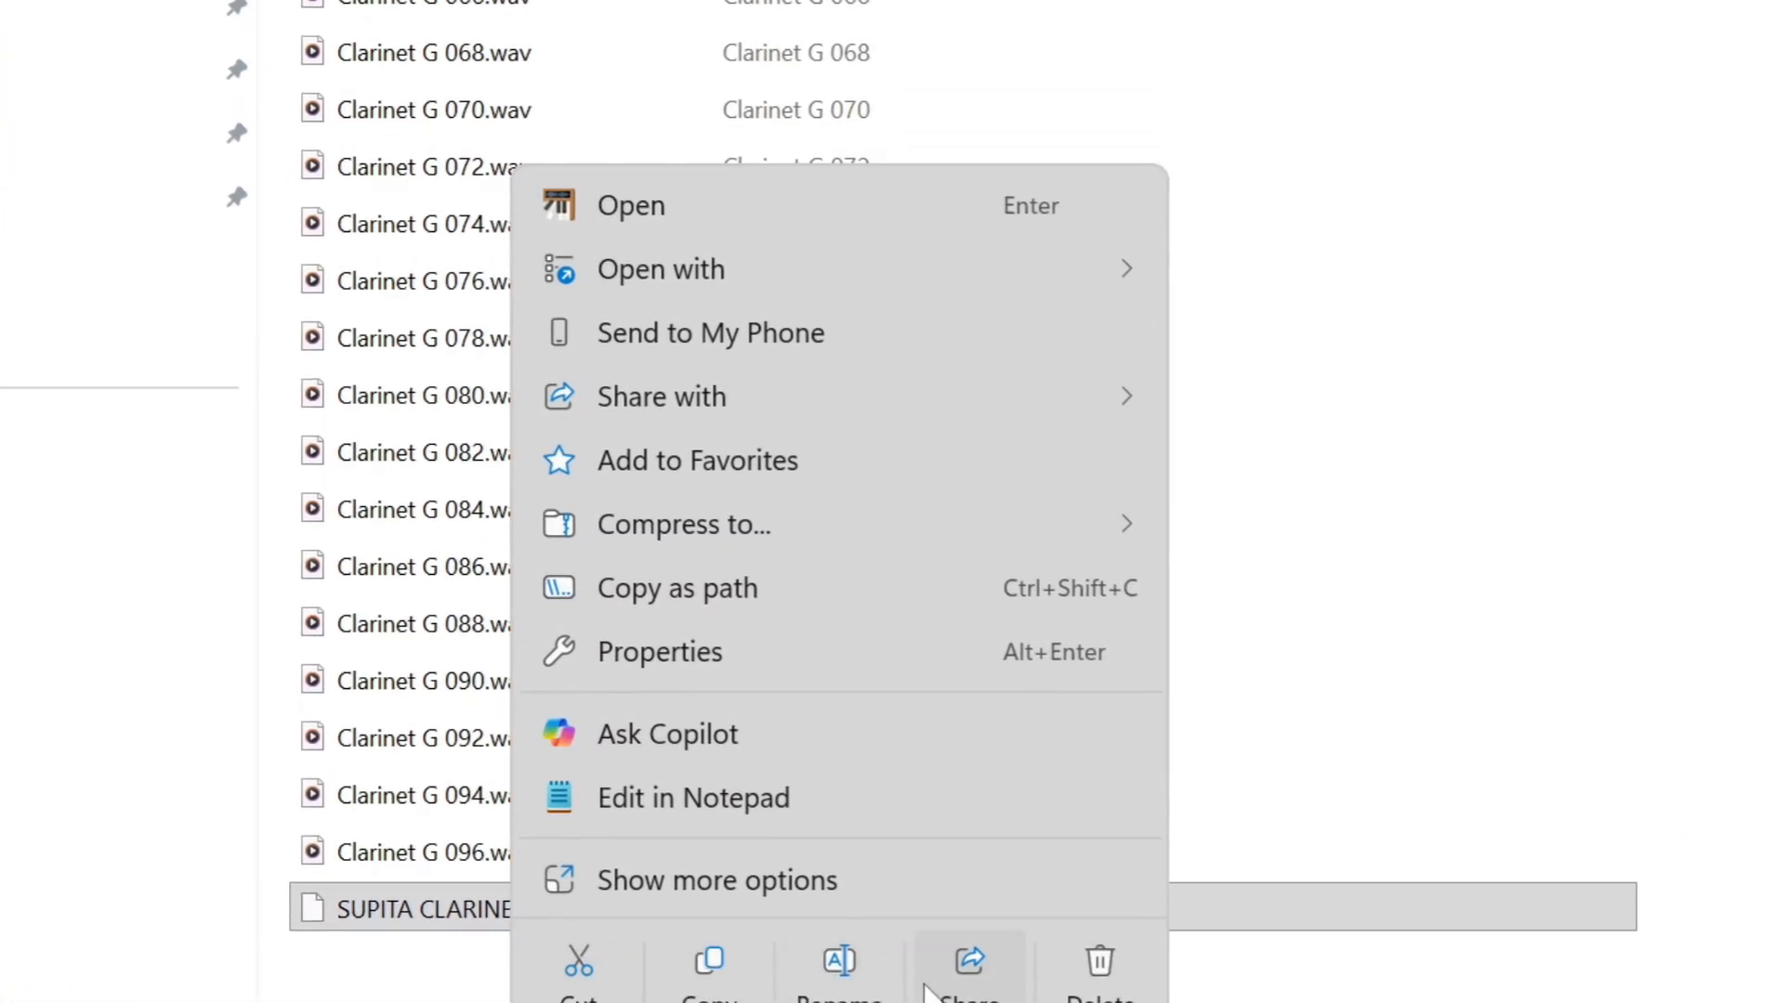
pyautogui.click(725, 931)
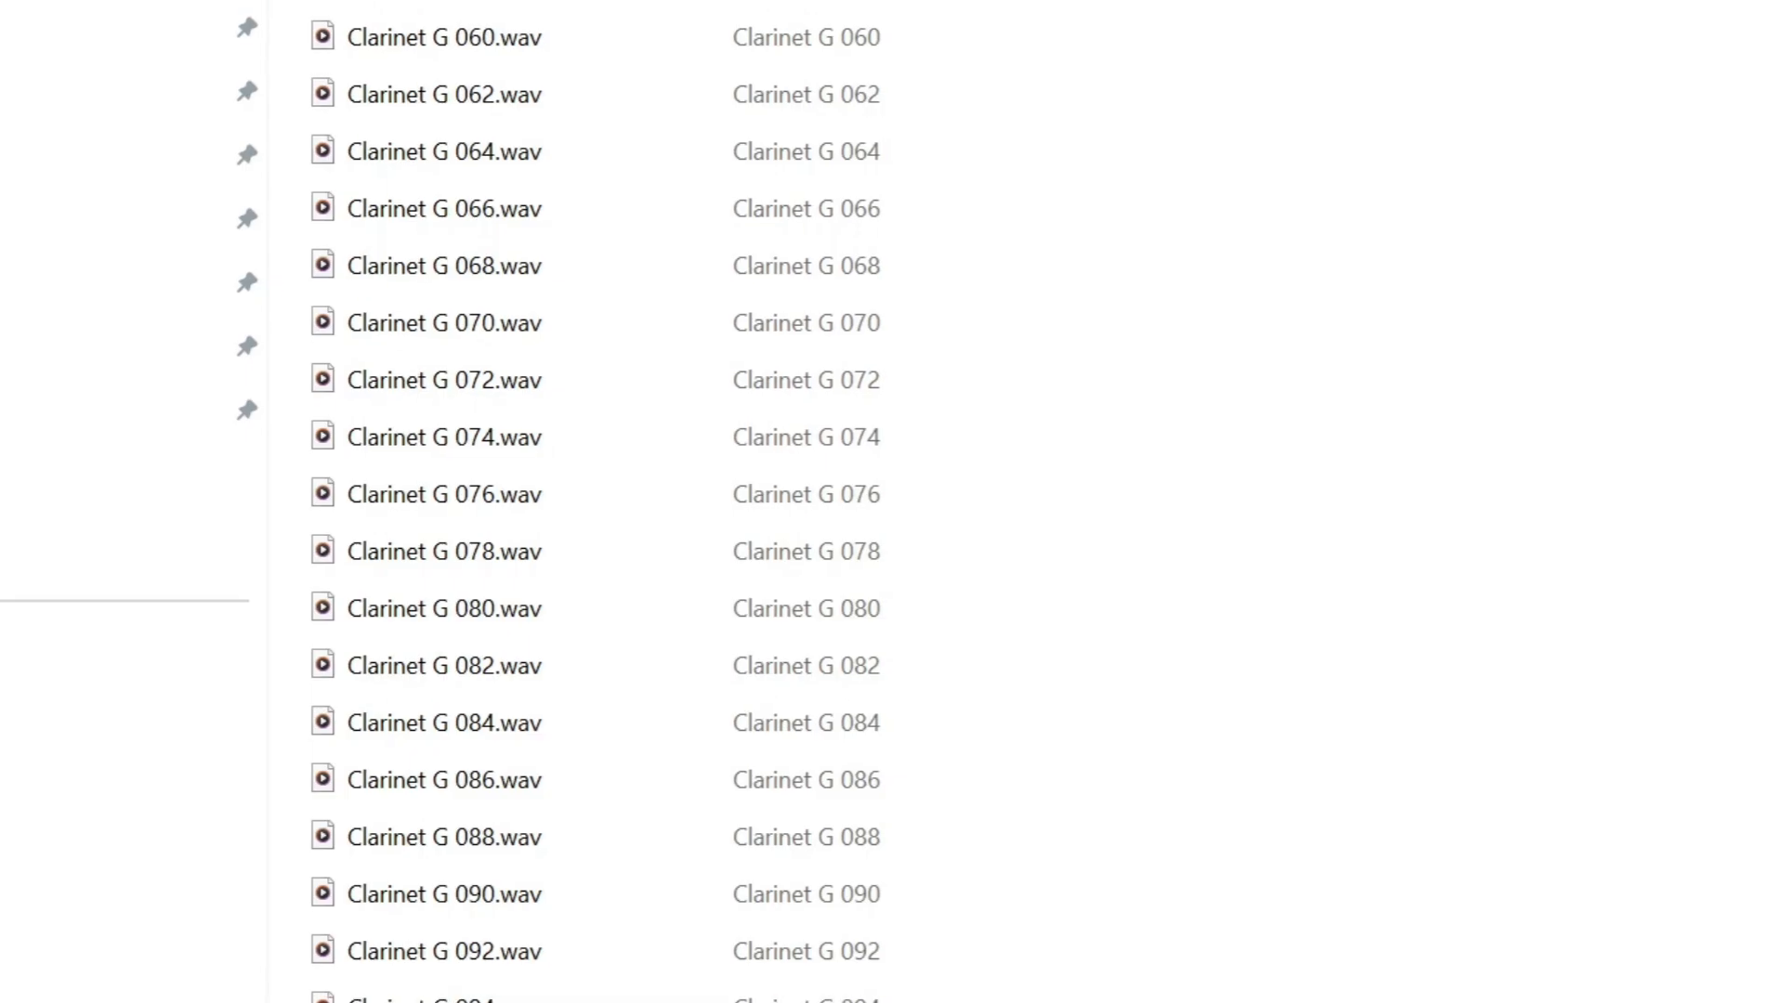
pyautogui.hotkey('alt', 'Left')
pyautogui.rightClick(578, 58)
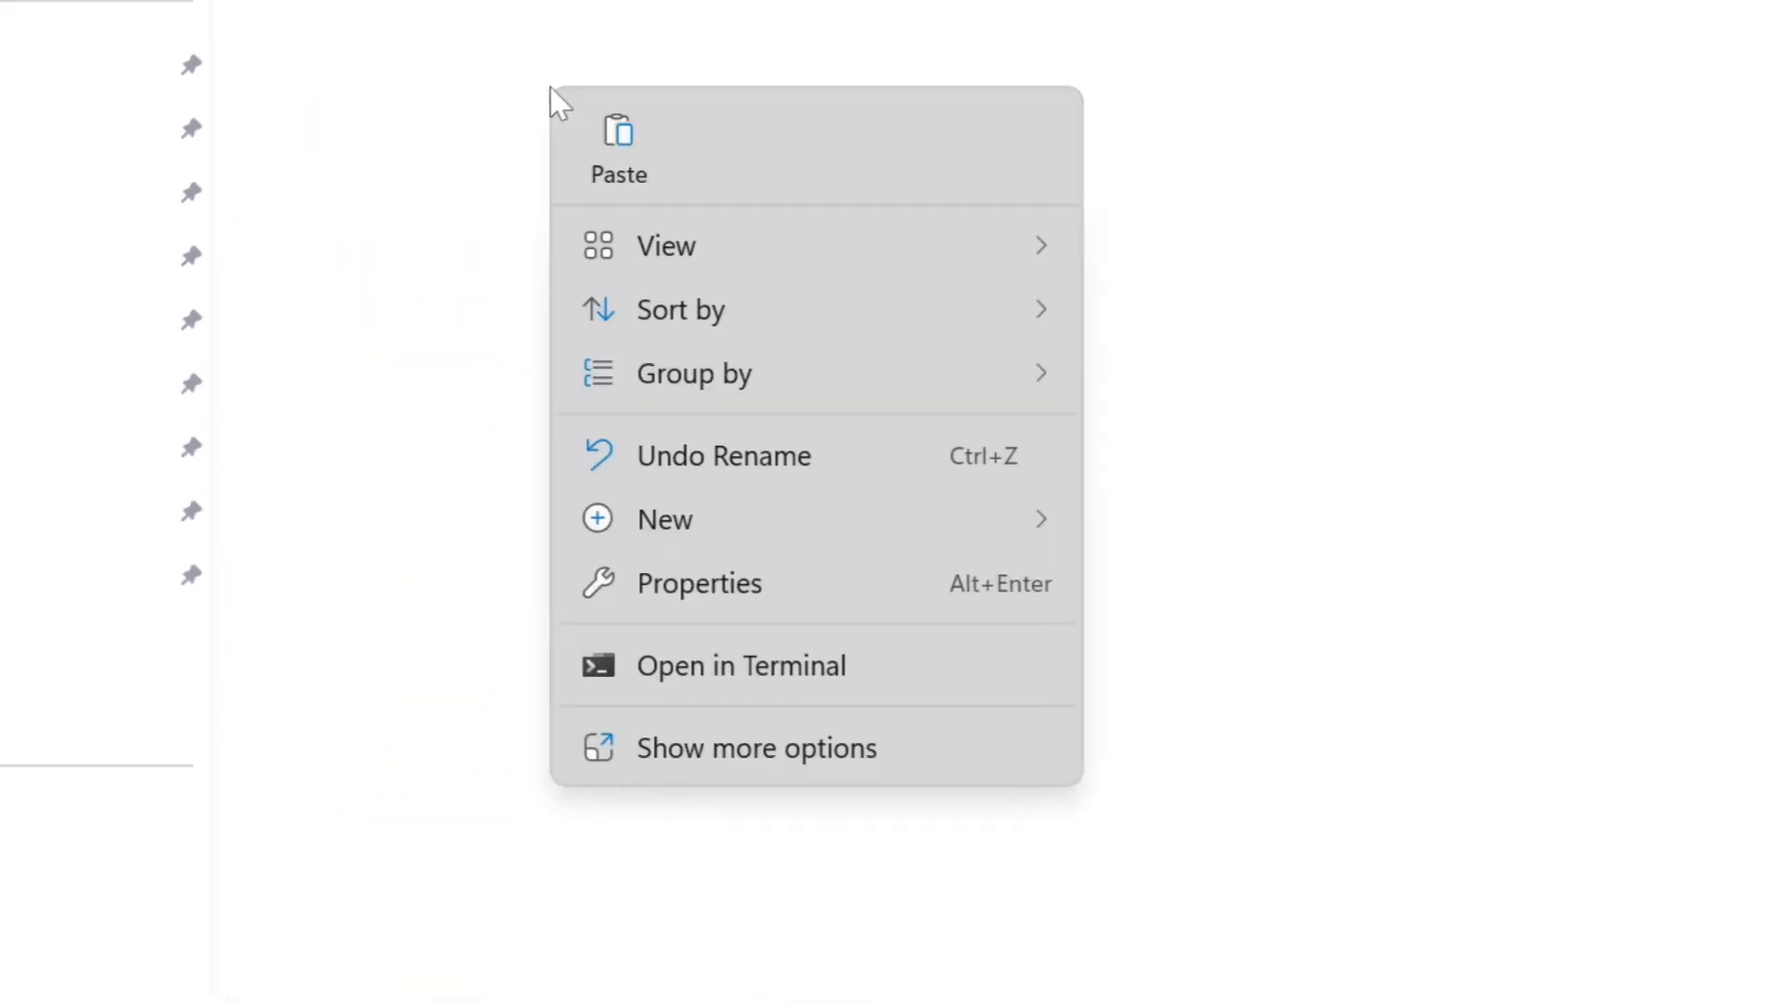
pyautogui.click(650, 135)
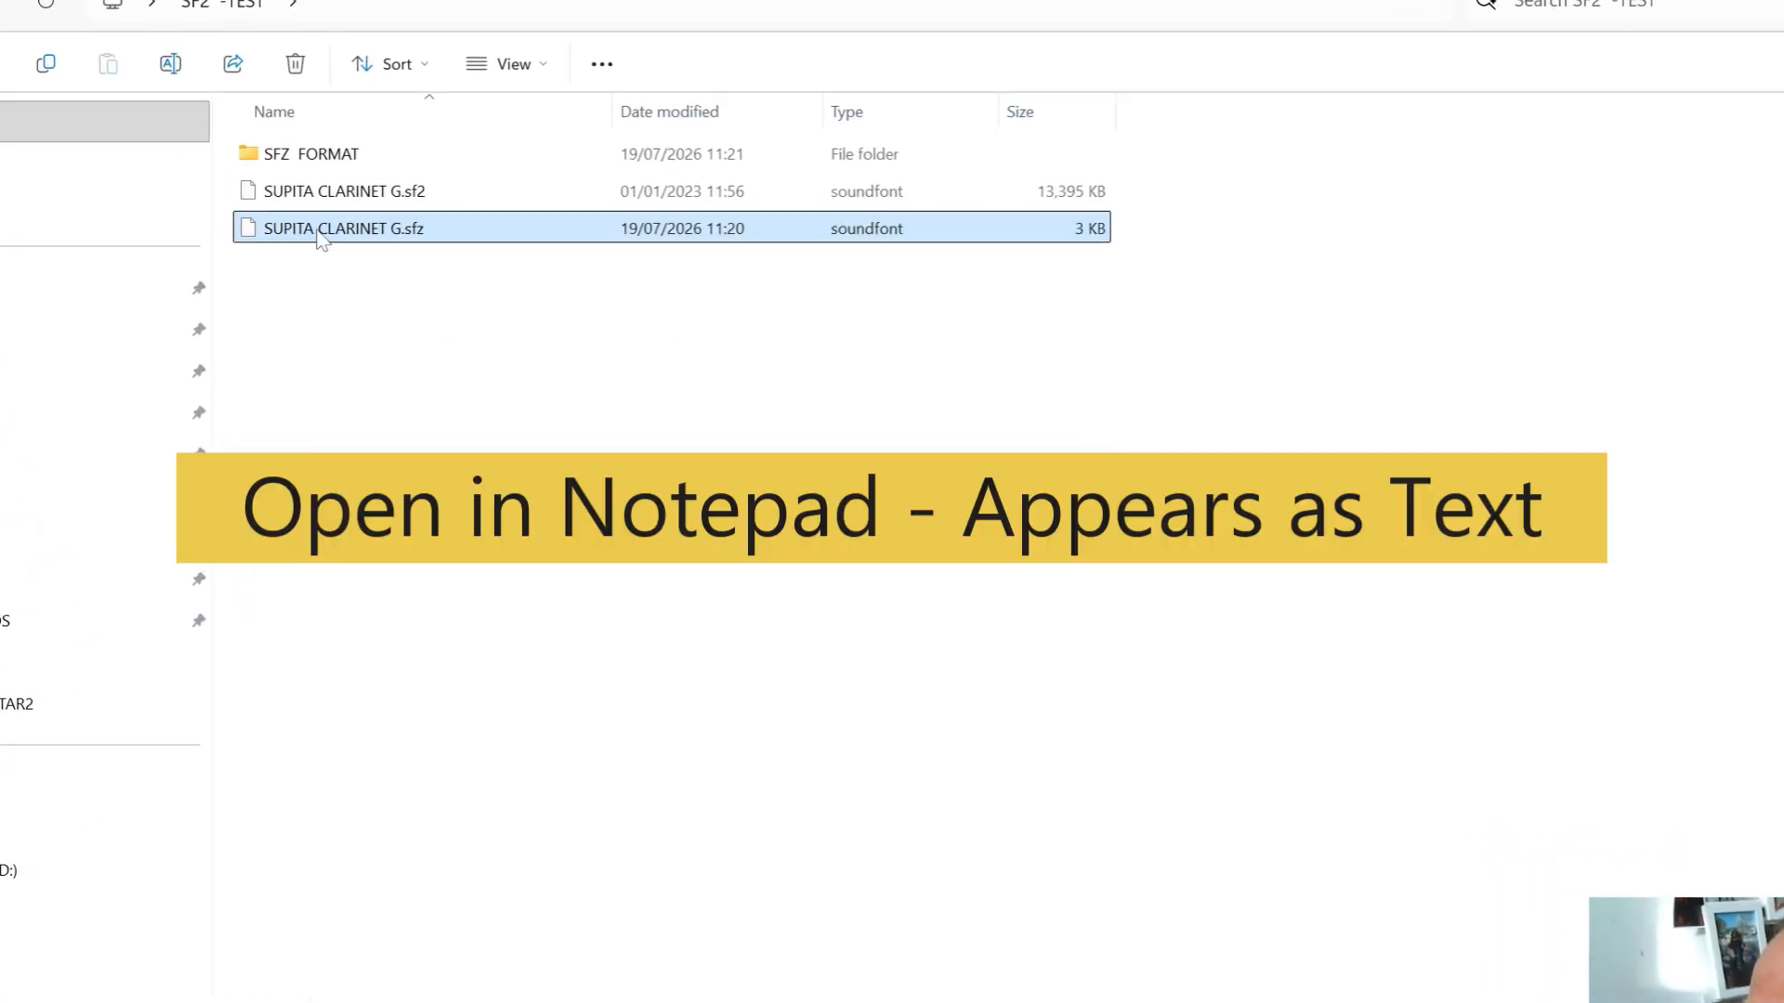
# Open SUPITA CLARINET G.sfz in Notepad and look through its region definitions.
pyautogui.rightClick(318, 233)
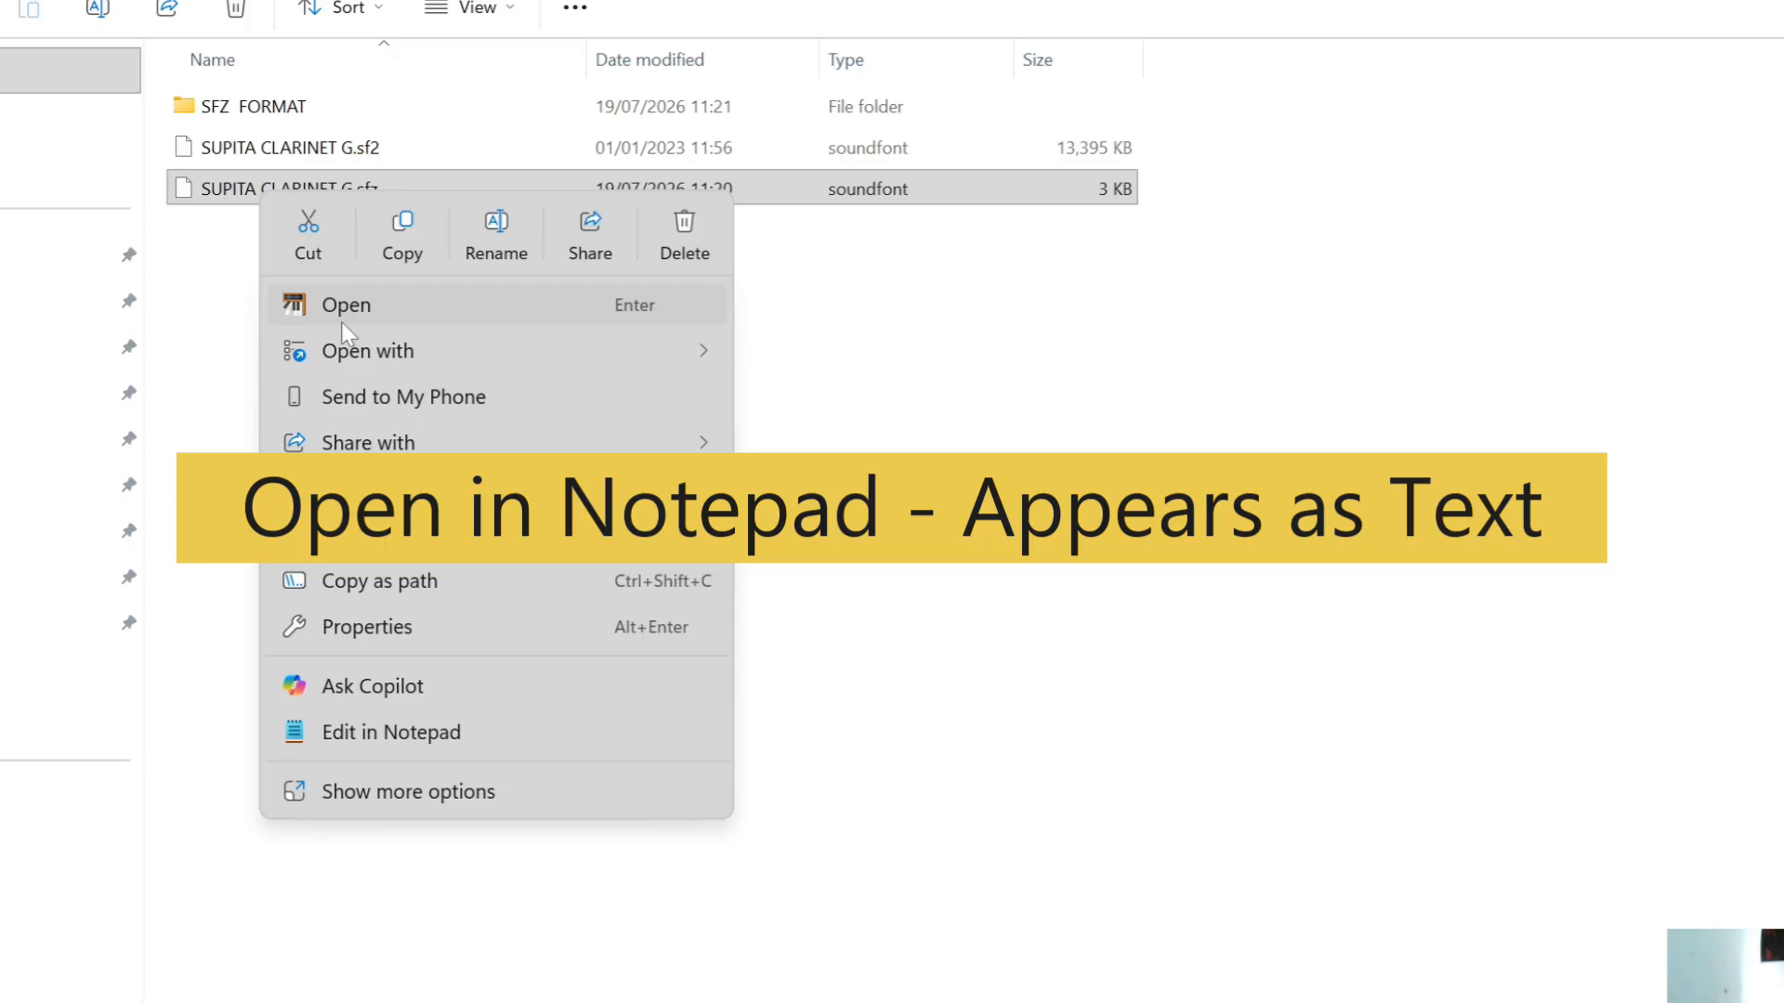
pyautogui.moveTo(363, 351)
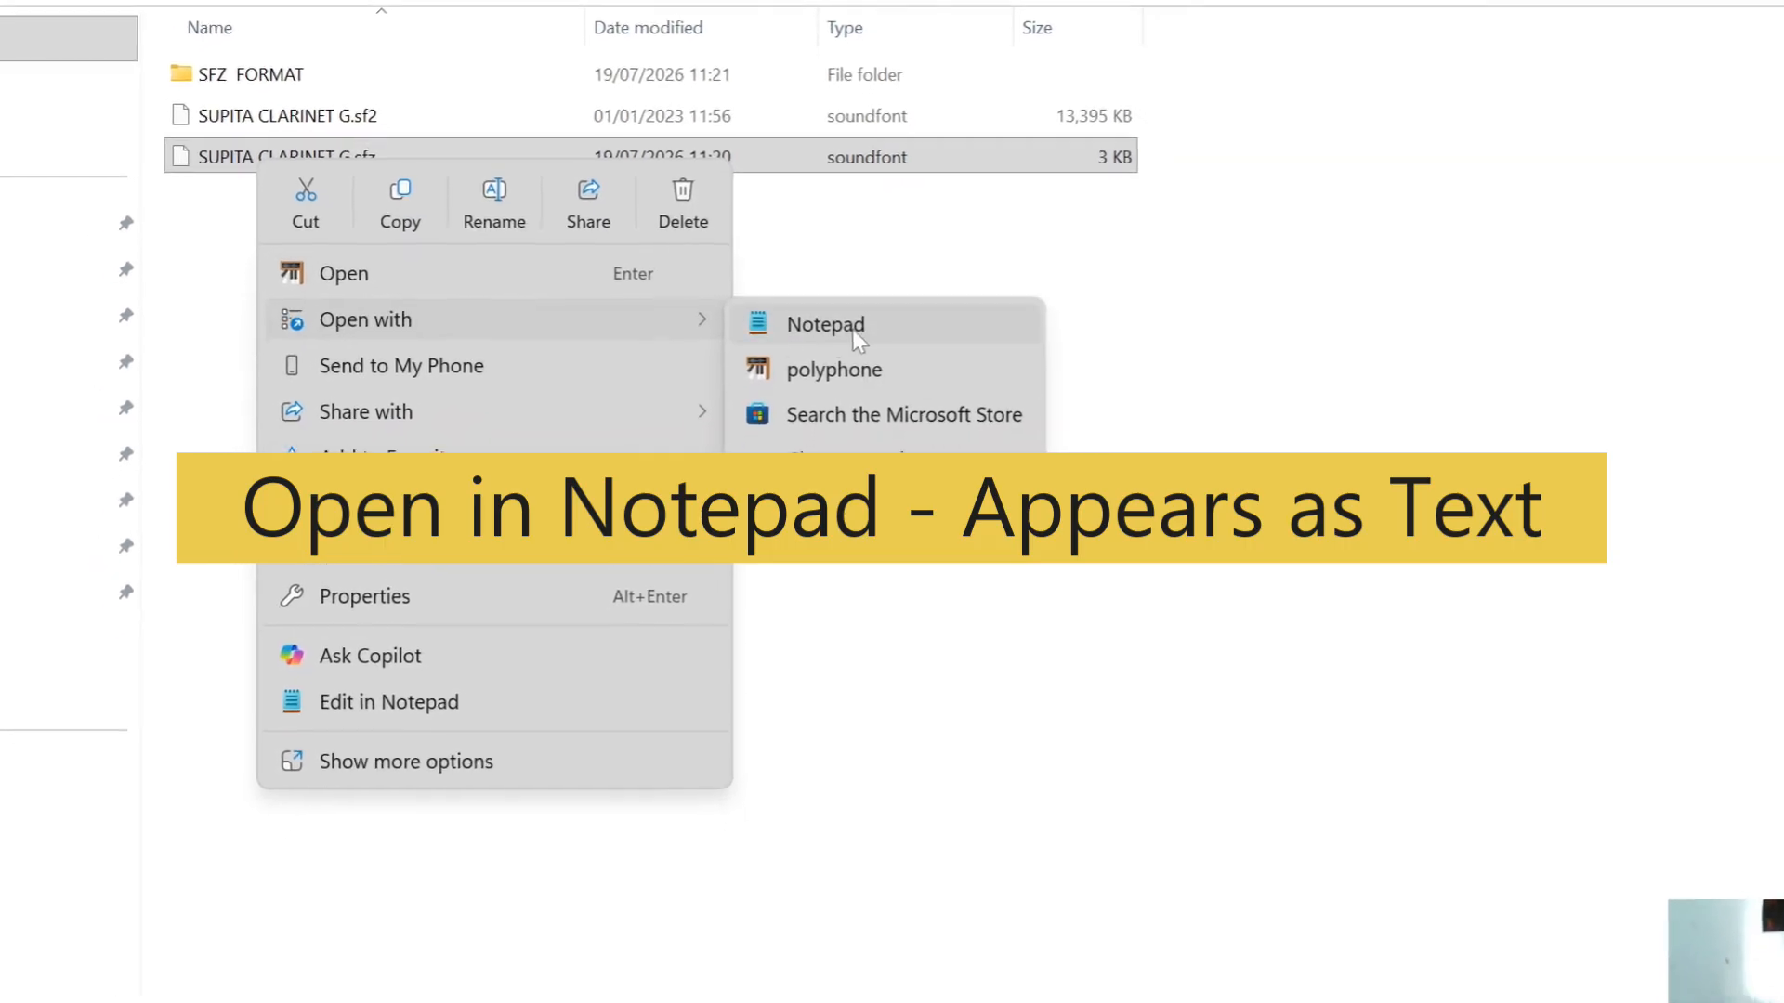
pyautogui.click(857, 339)
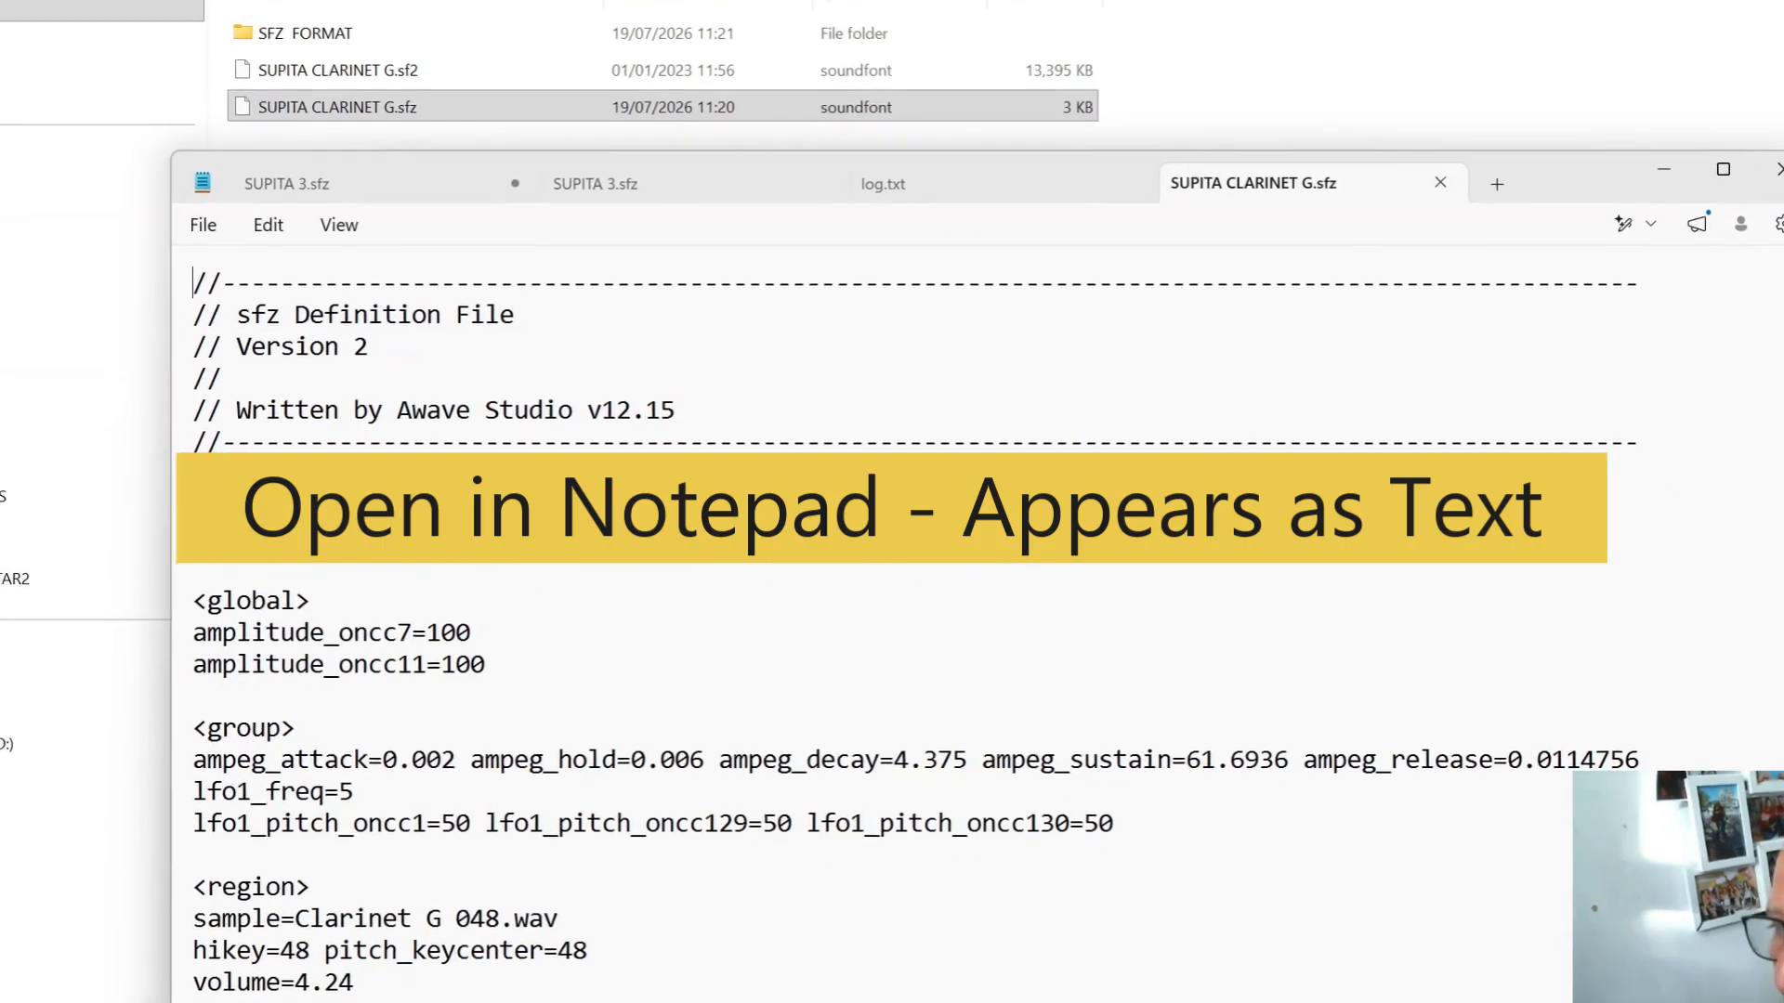
pyautogui.scroll(-13, 836, 604)
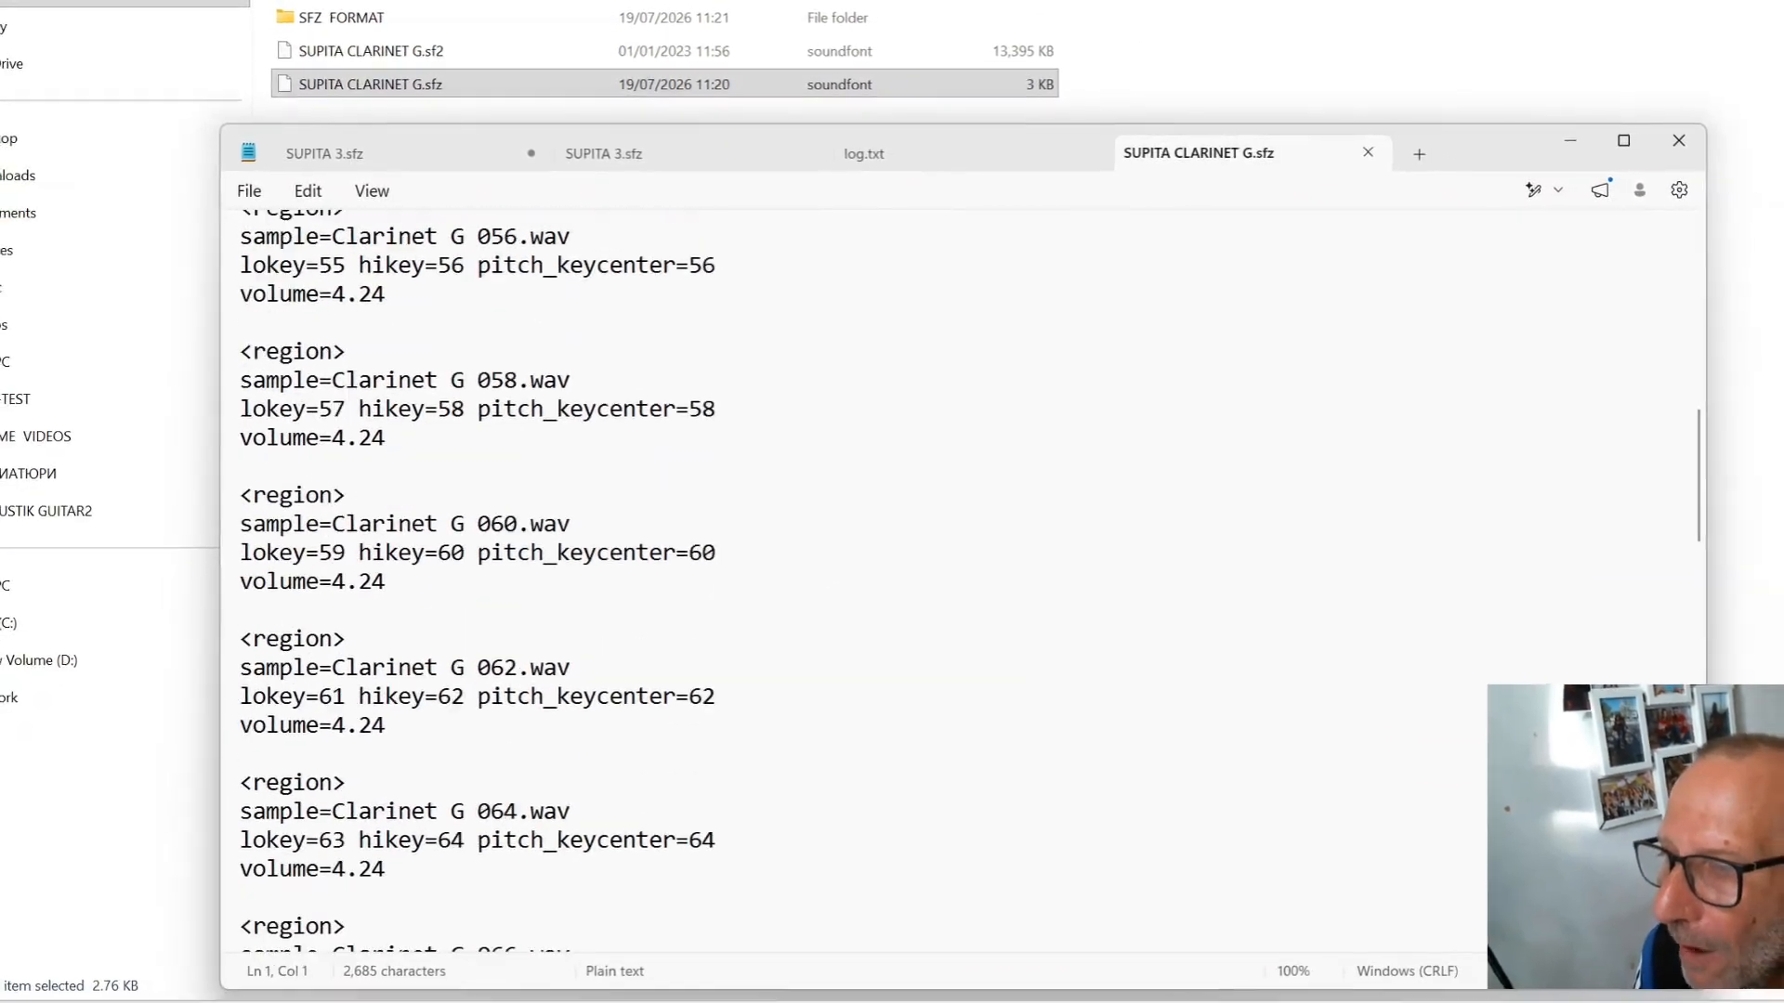
pyautogui.scroll(-7, 836, 576)
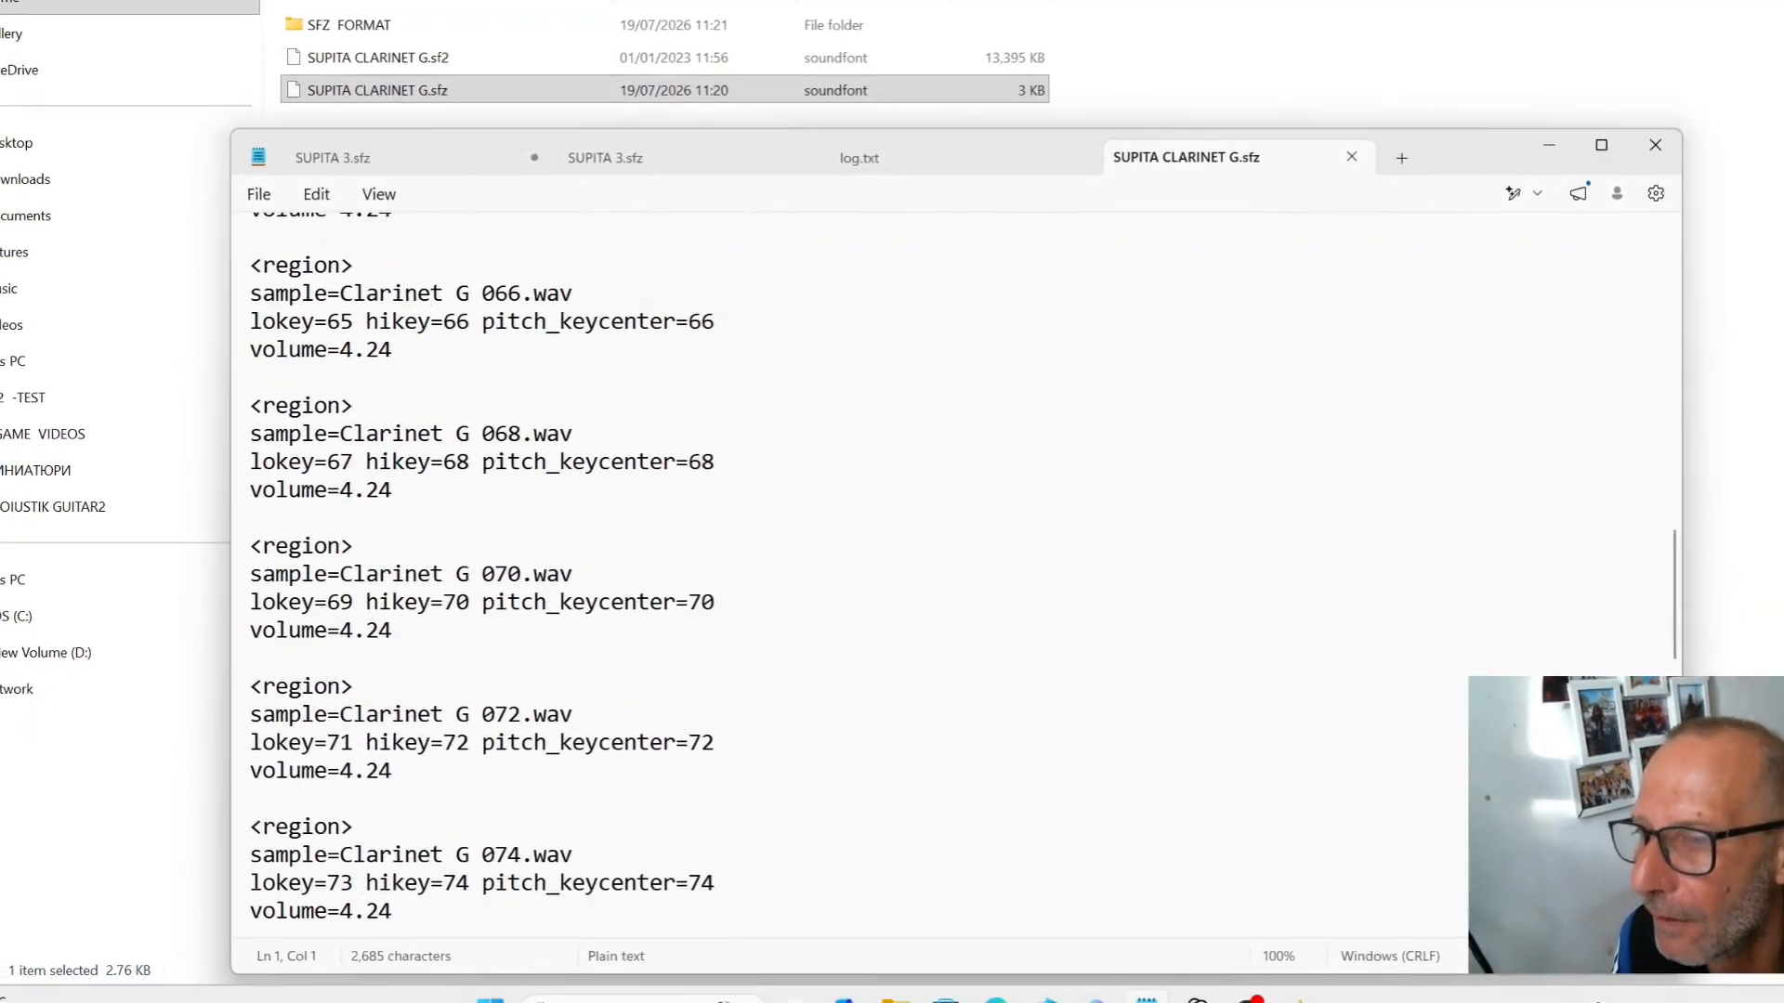
pyautogui.scroll(-7, 836, 576)
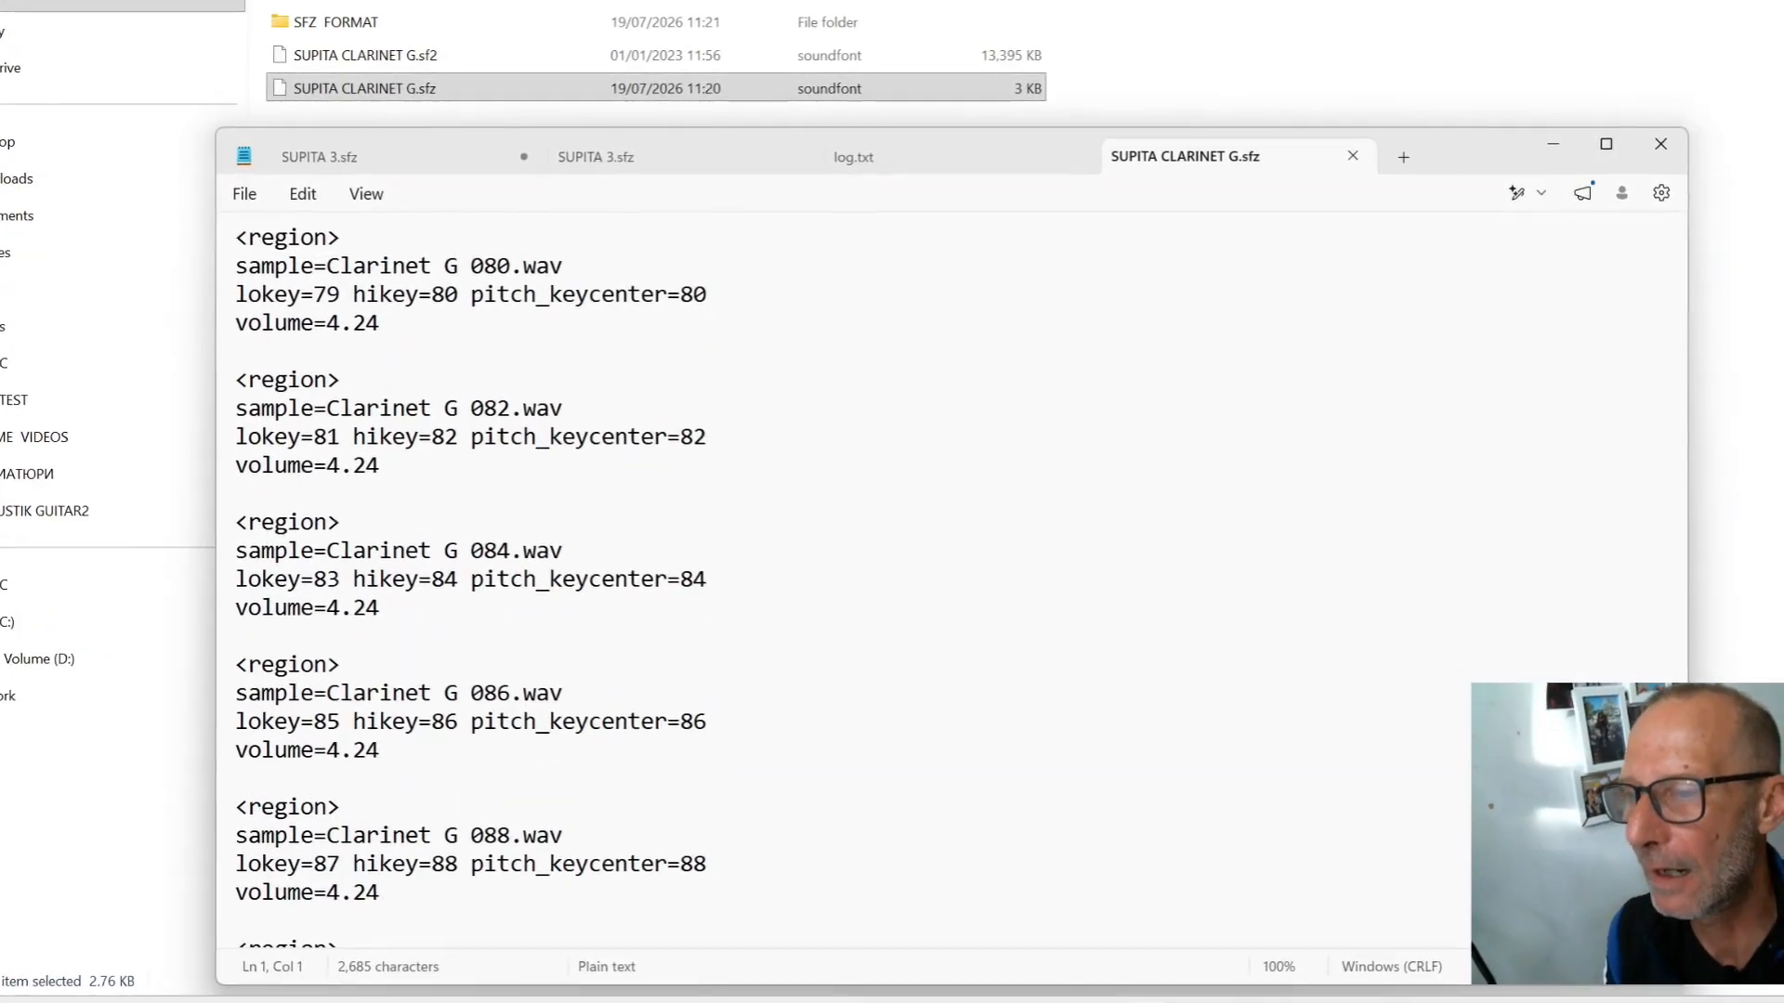
# Copy the entire text of SUPITA CLARINET G.sfz and minimize the Notepad window.
pyautogui.scroll(15, 836, 576)
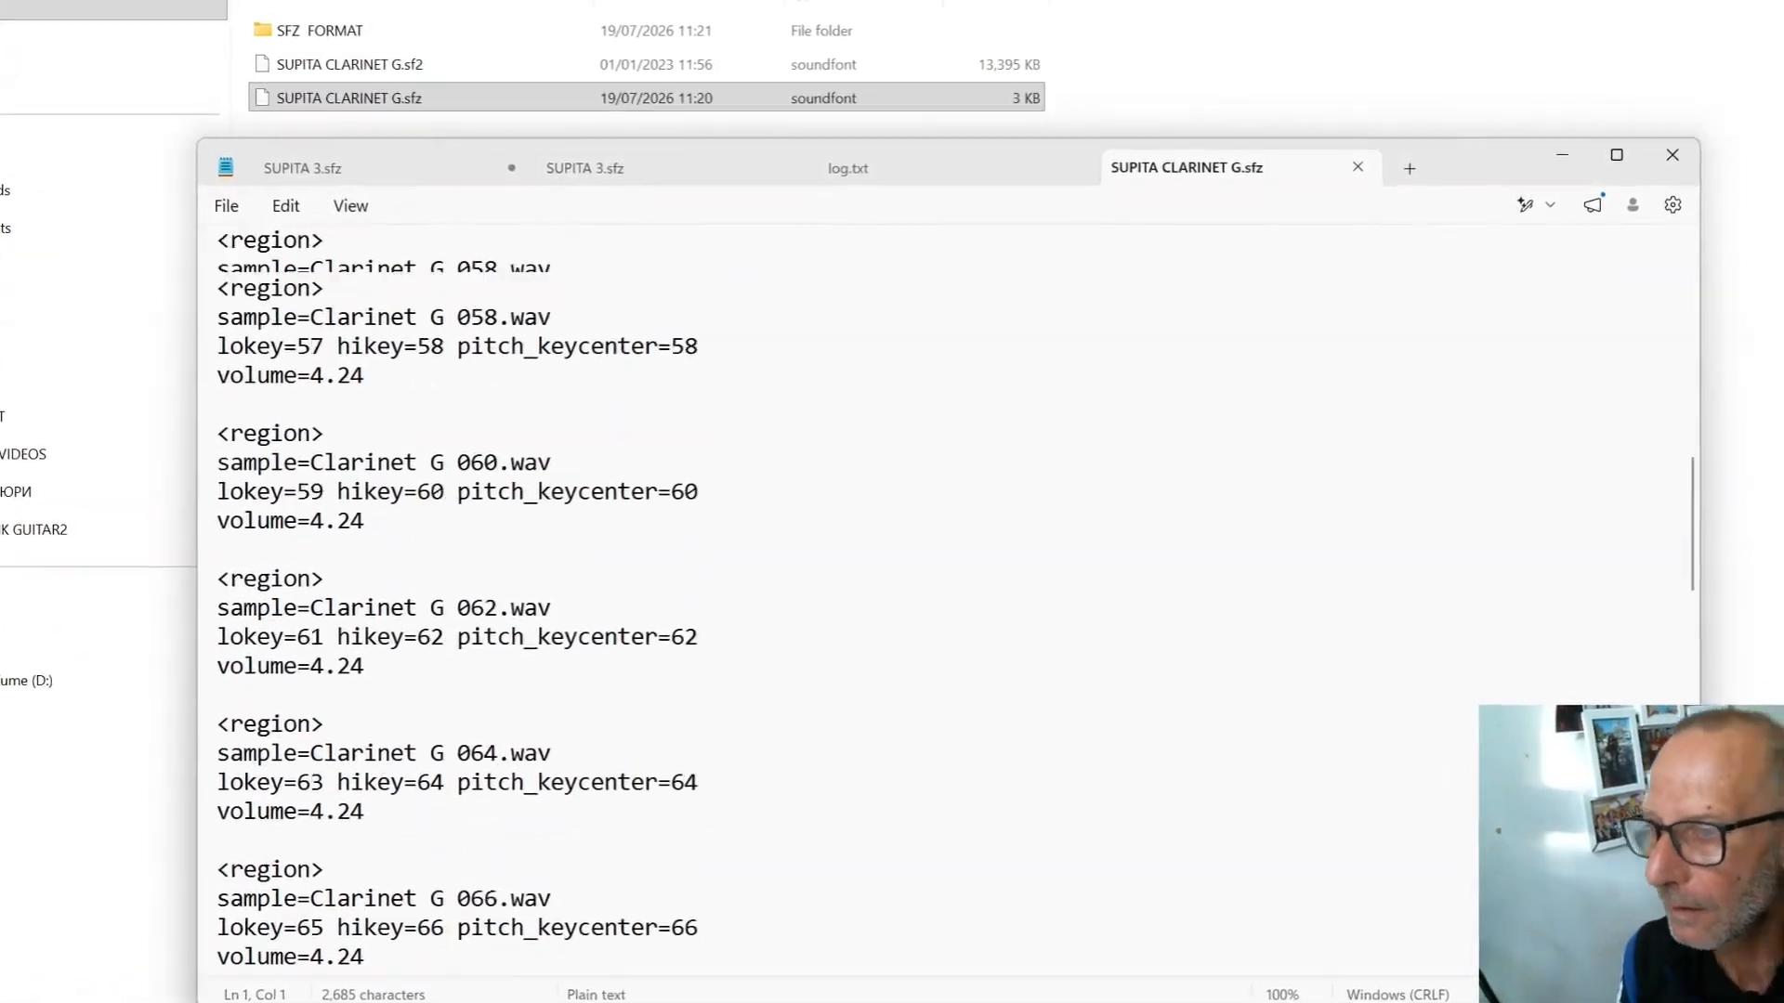
pyautogui.scroll(12, 836, 576)
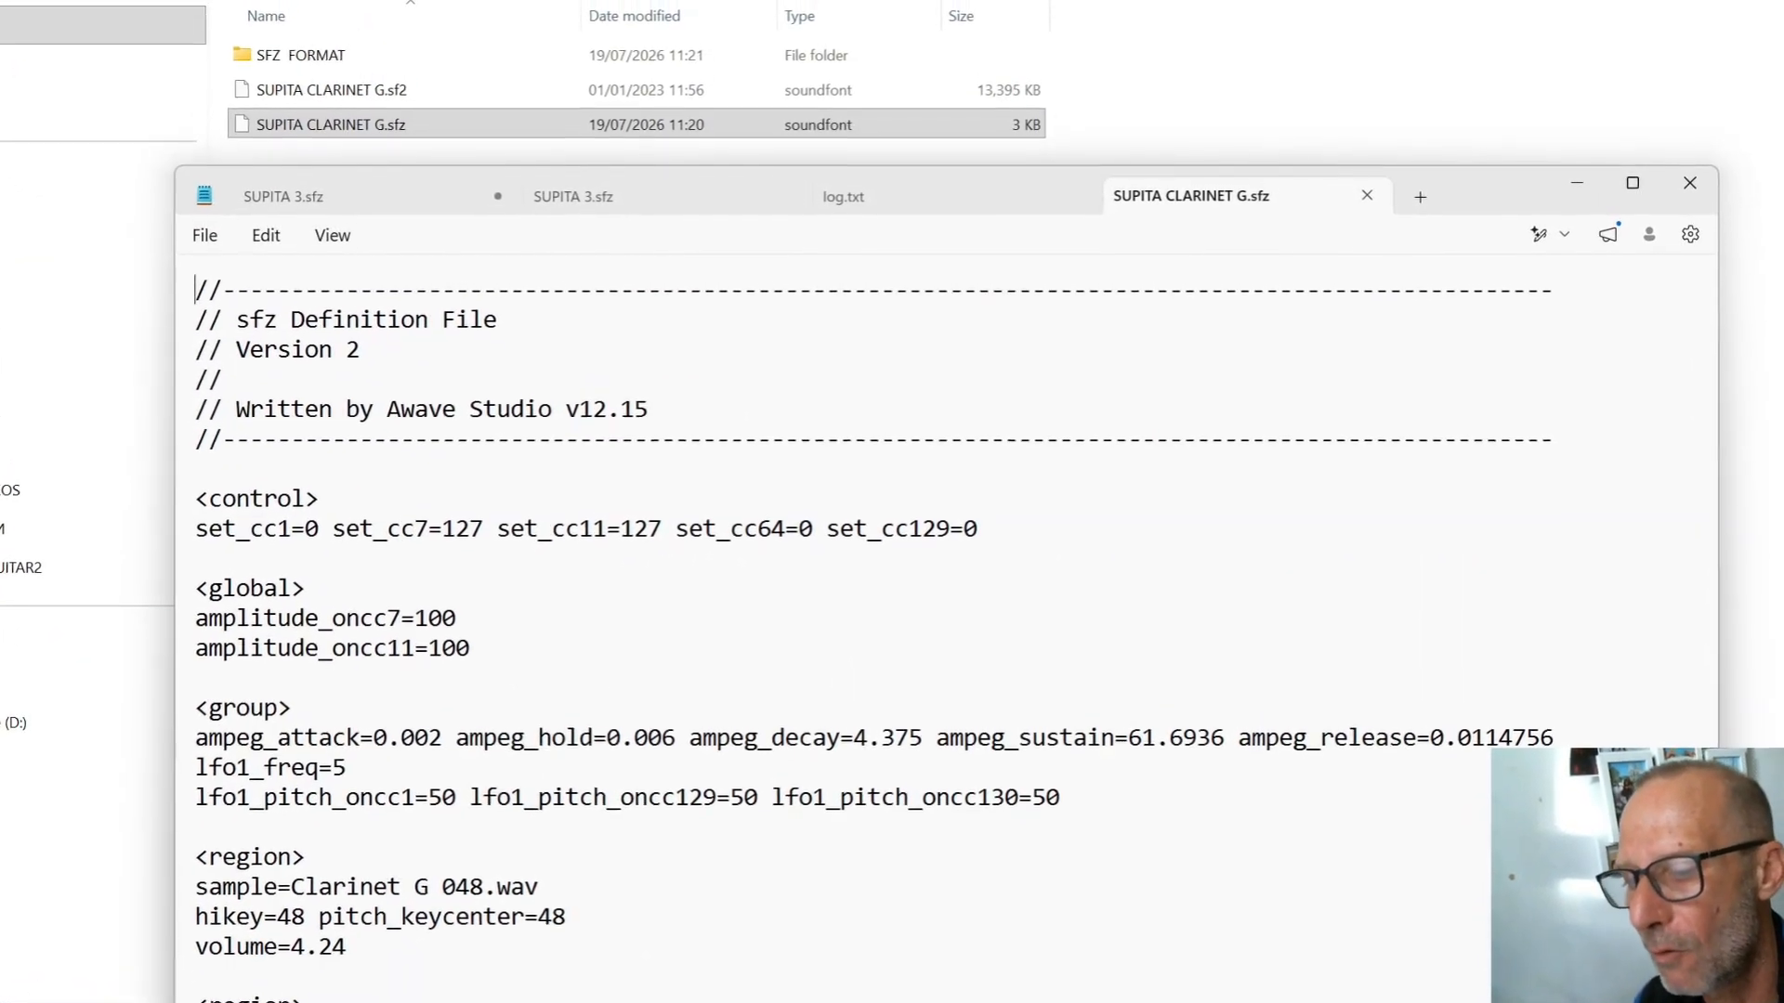
pyautogui.hotkey('ctrl', 'a')
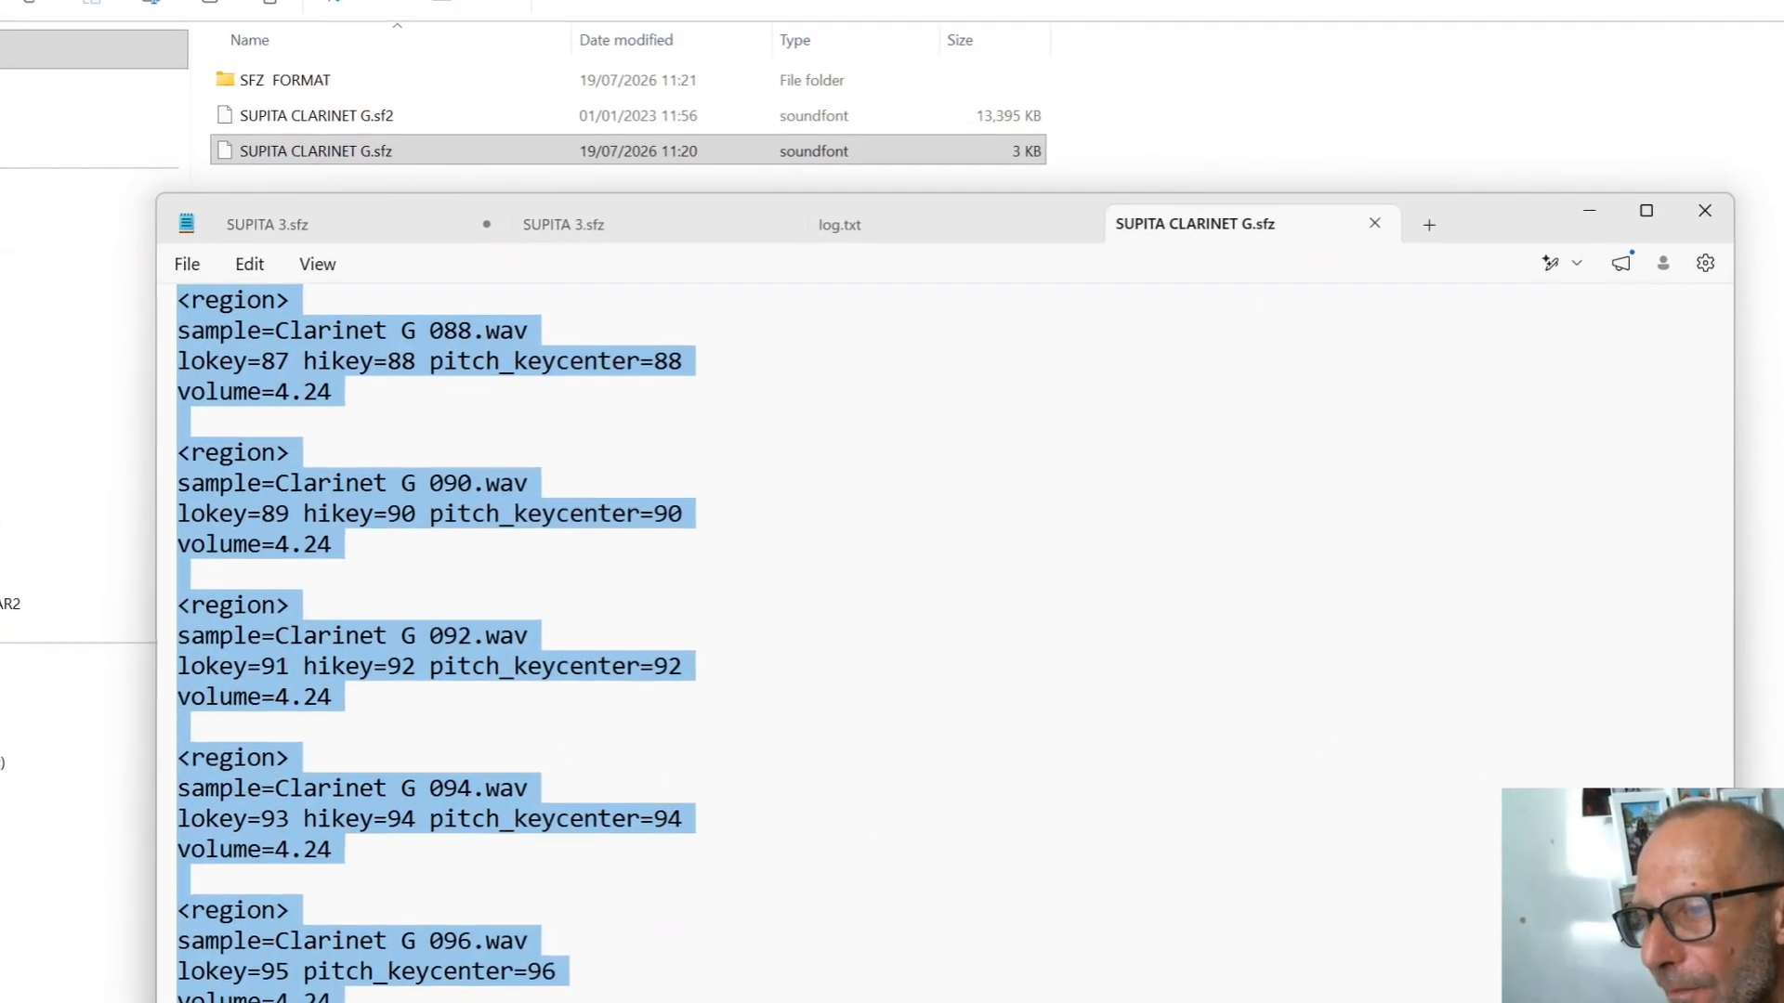
pyautogui.rightClick(424, 342)
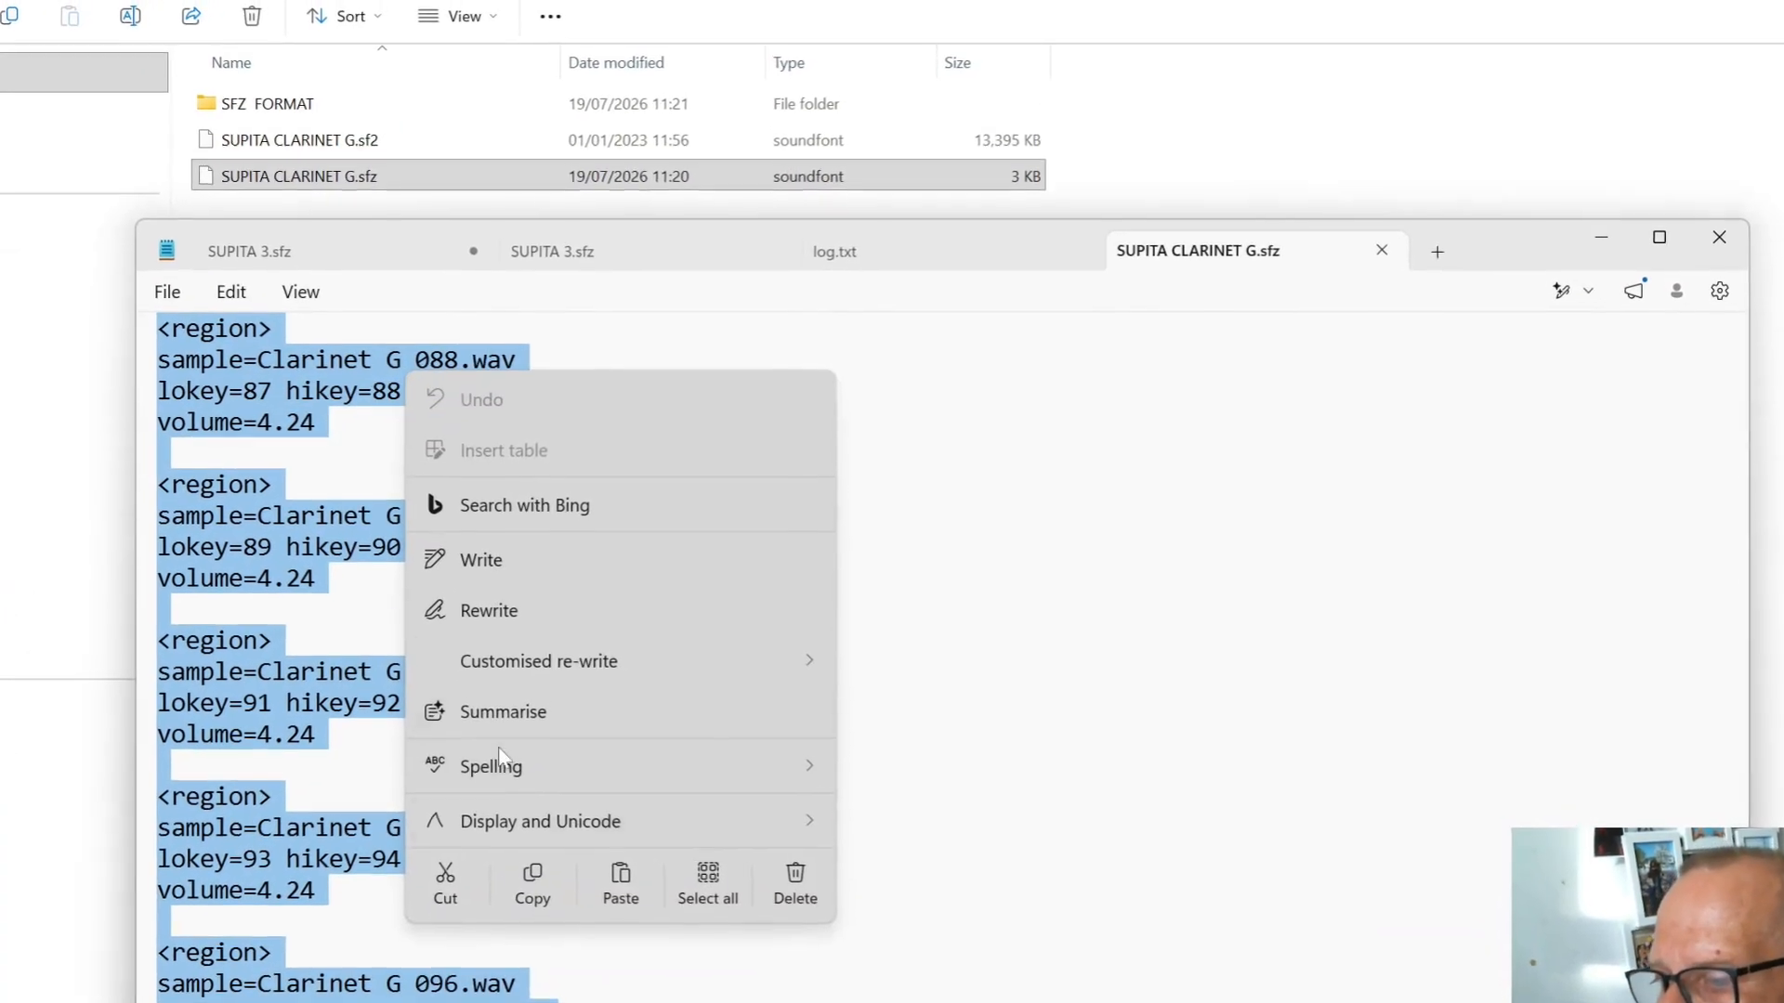
pyautogui.click(529, 905)
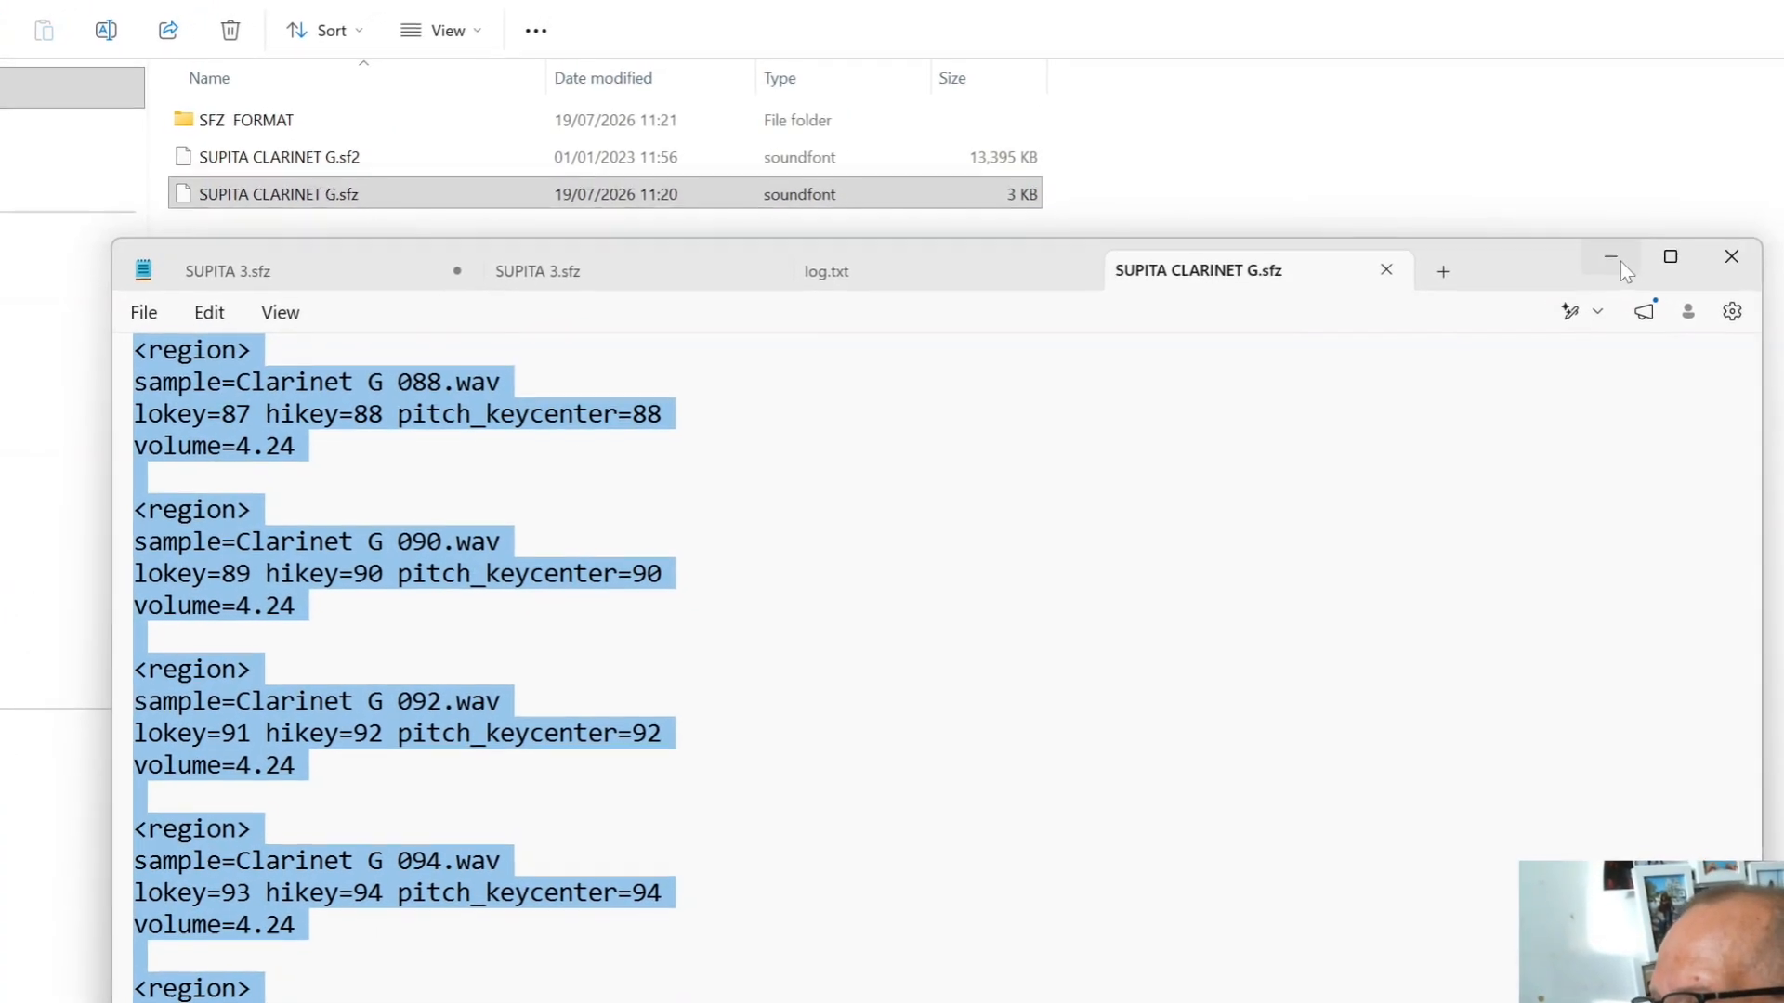
pyautogui.click(1616, 259)
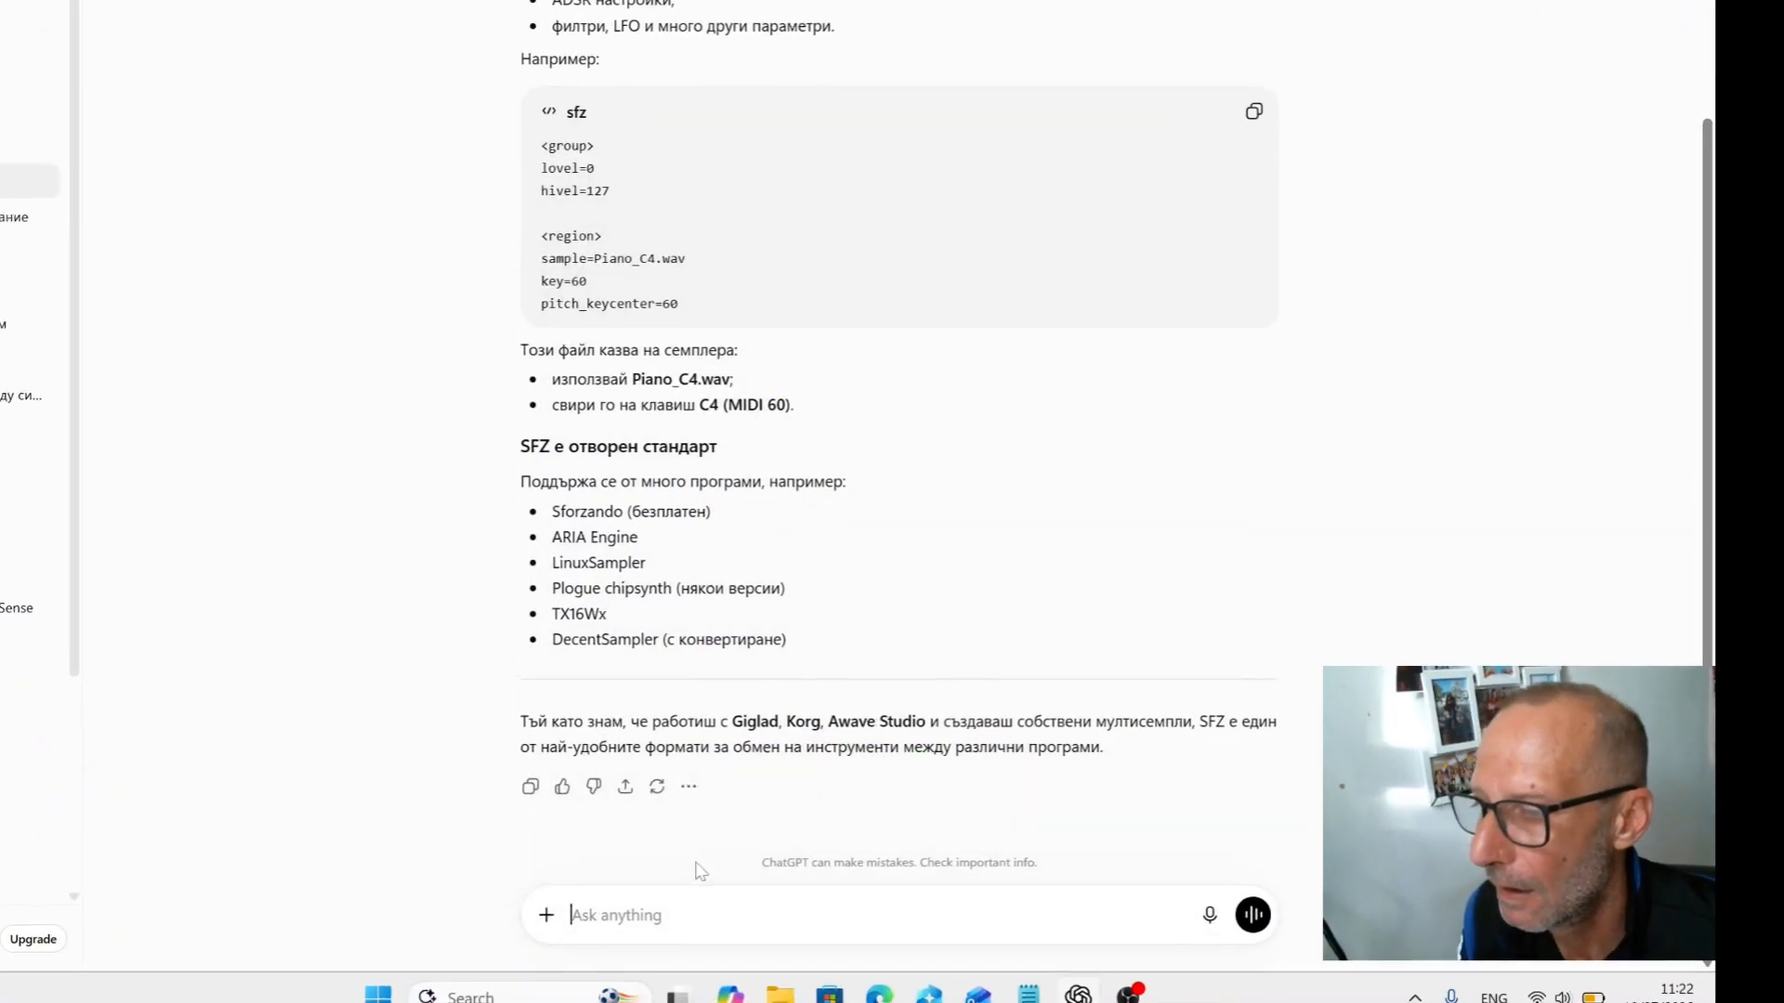
# Paste the copied SFZ definition into a new ChatGPT message and start a request with "MO" after its last line.
pyautogui.rightClick(621, 917)
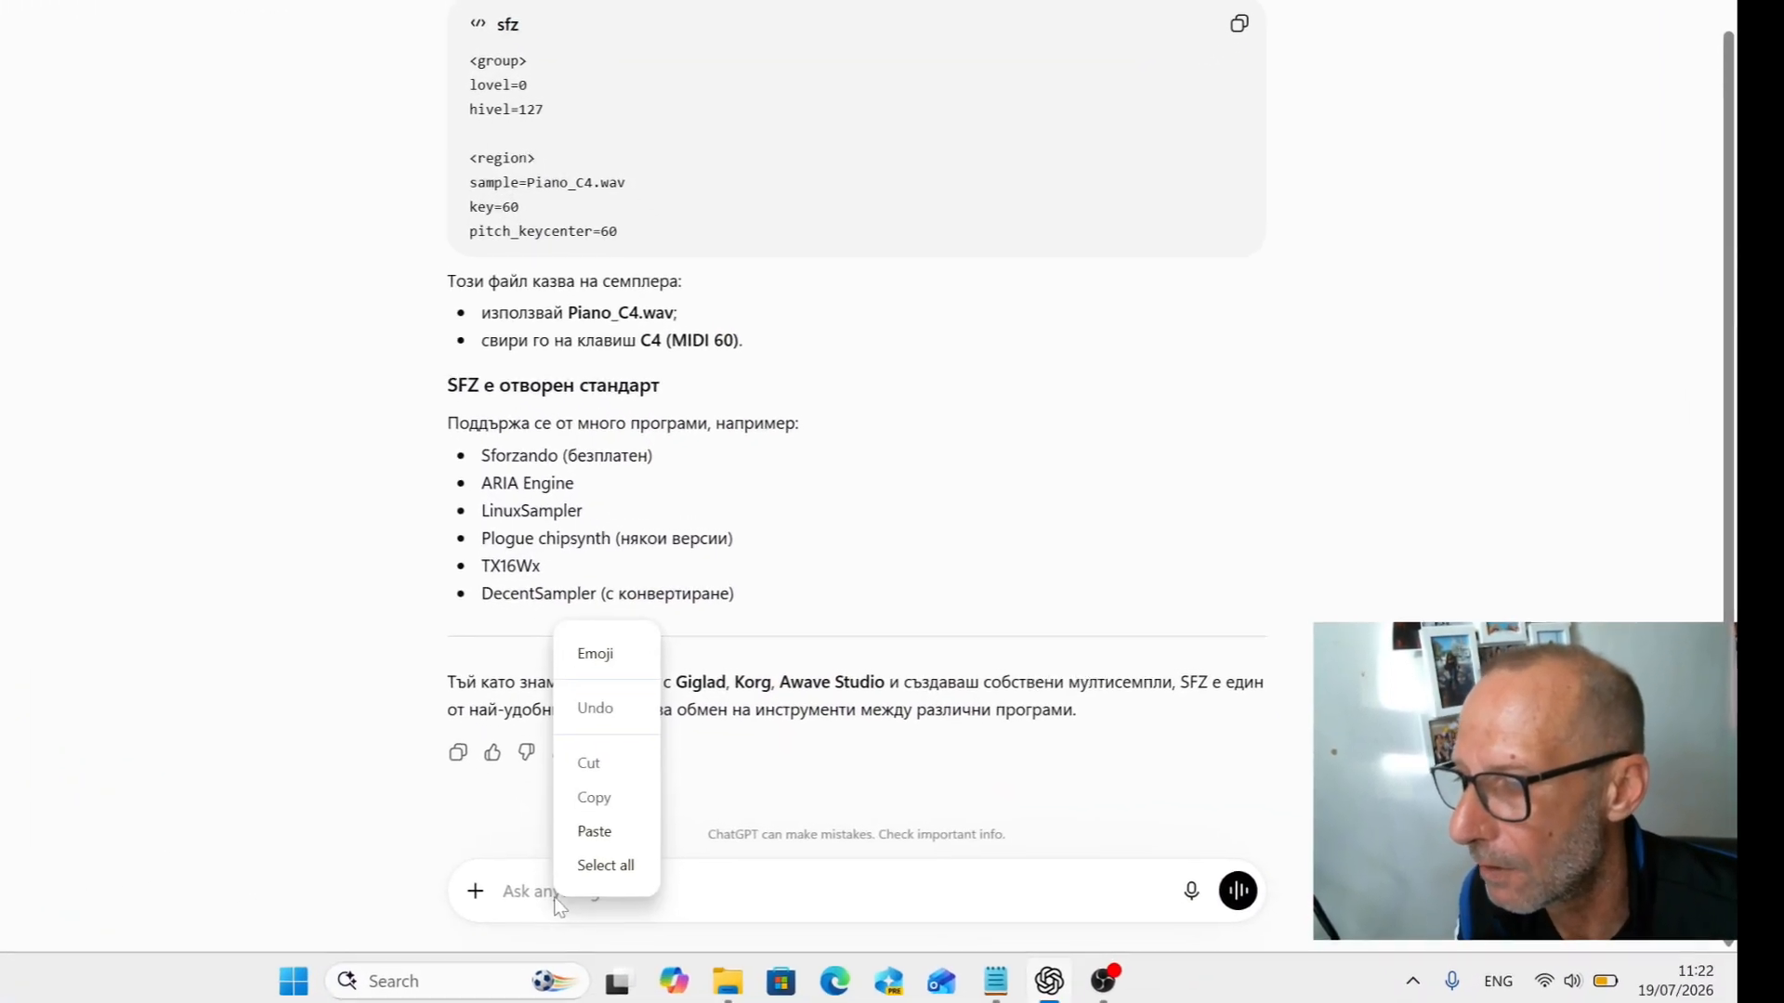
pyautogui.click(573, 824)
pyautogui.scroll(-5, 841, 678)
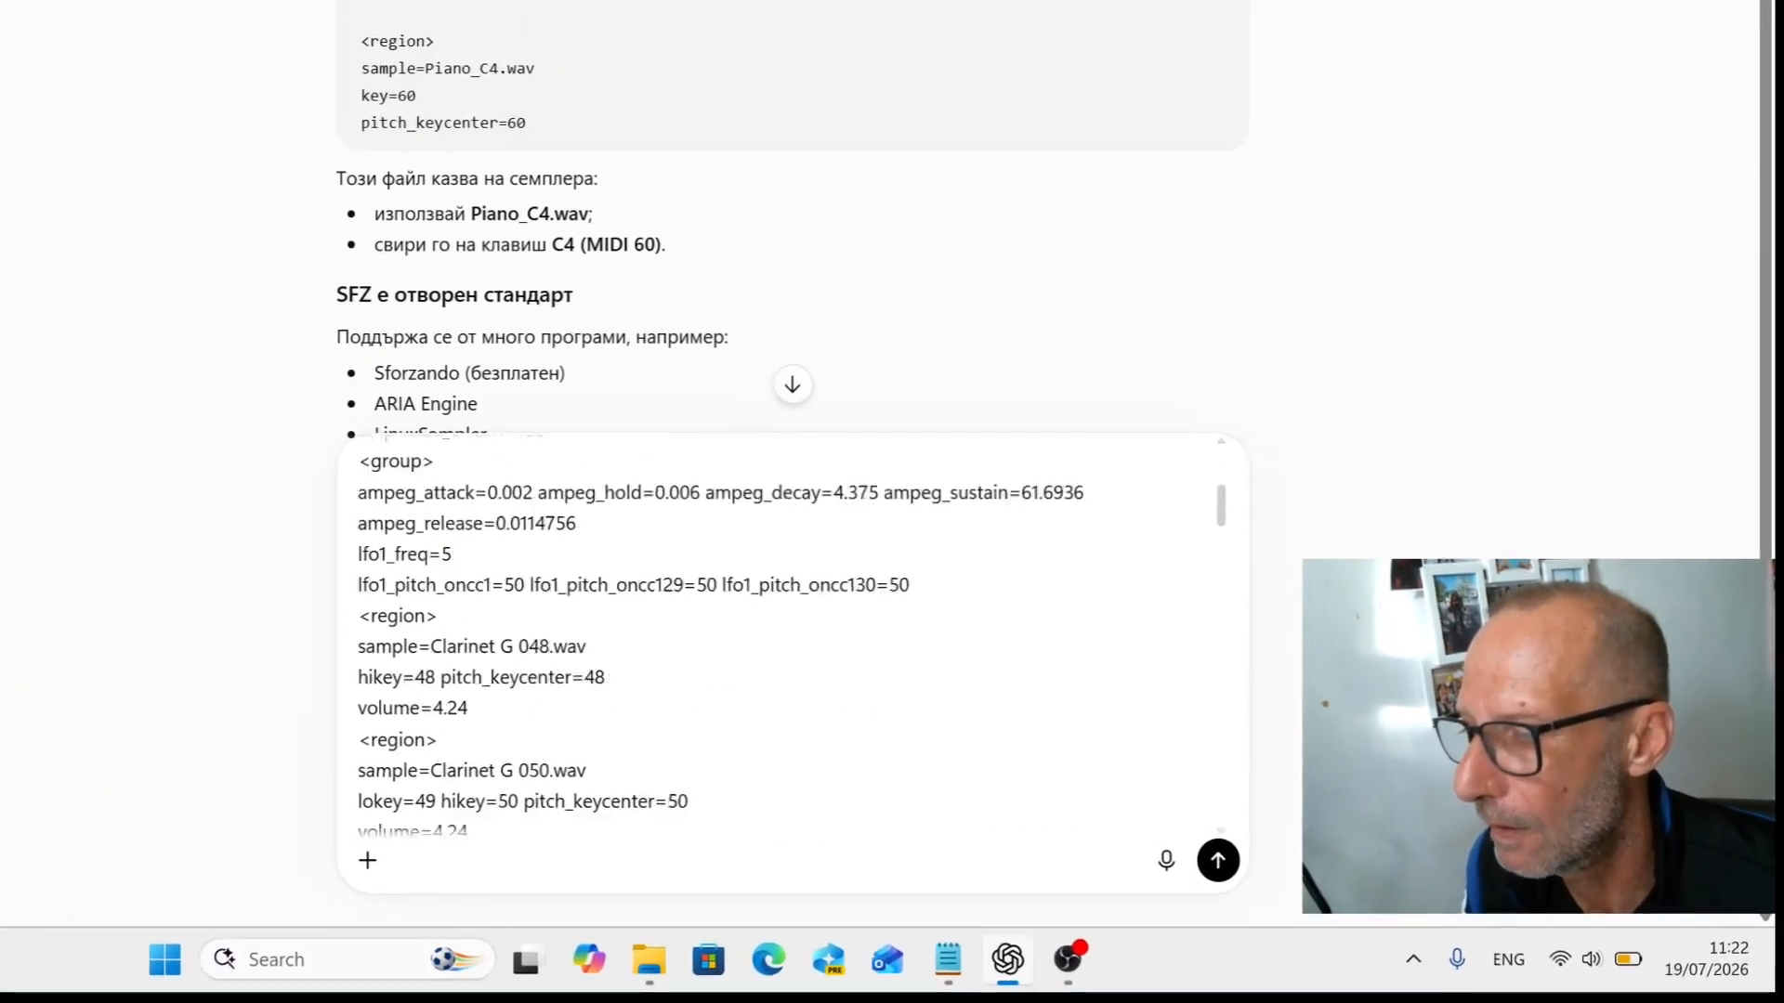
pyautogui.scroll(-15, 841, 678)
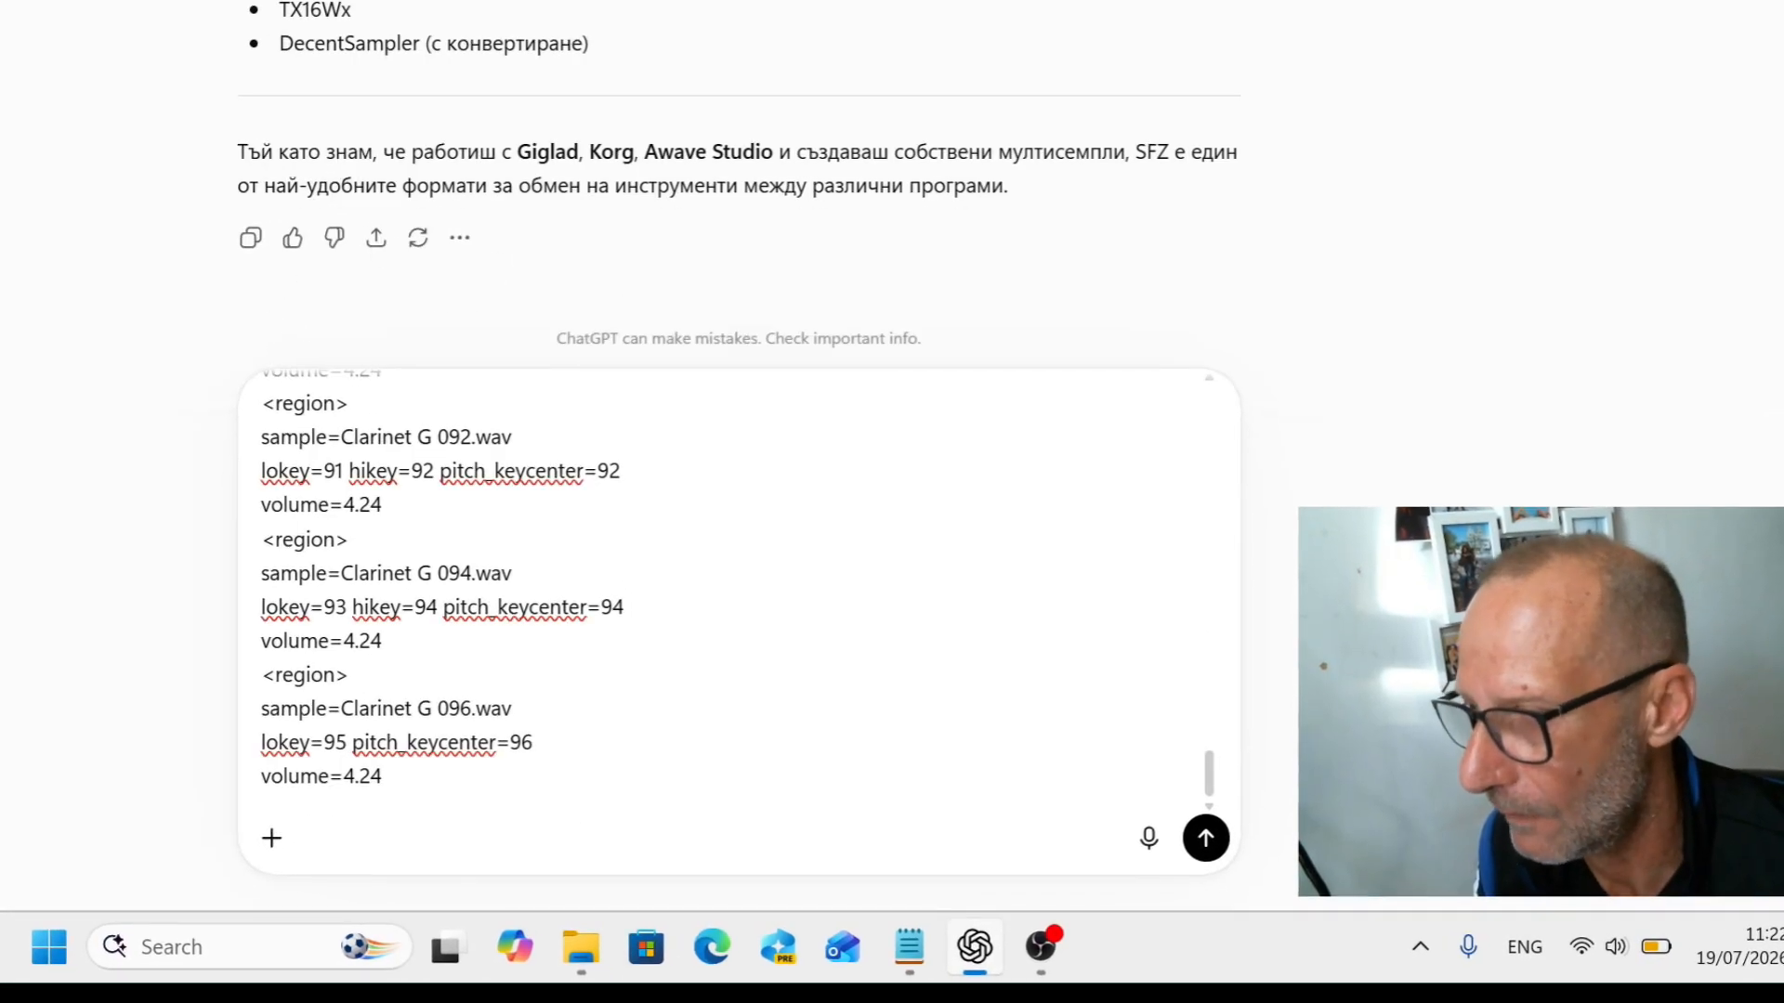
pyautogui.scroll(-10, 734, 595)
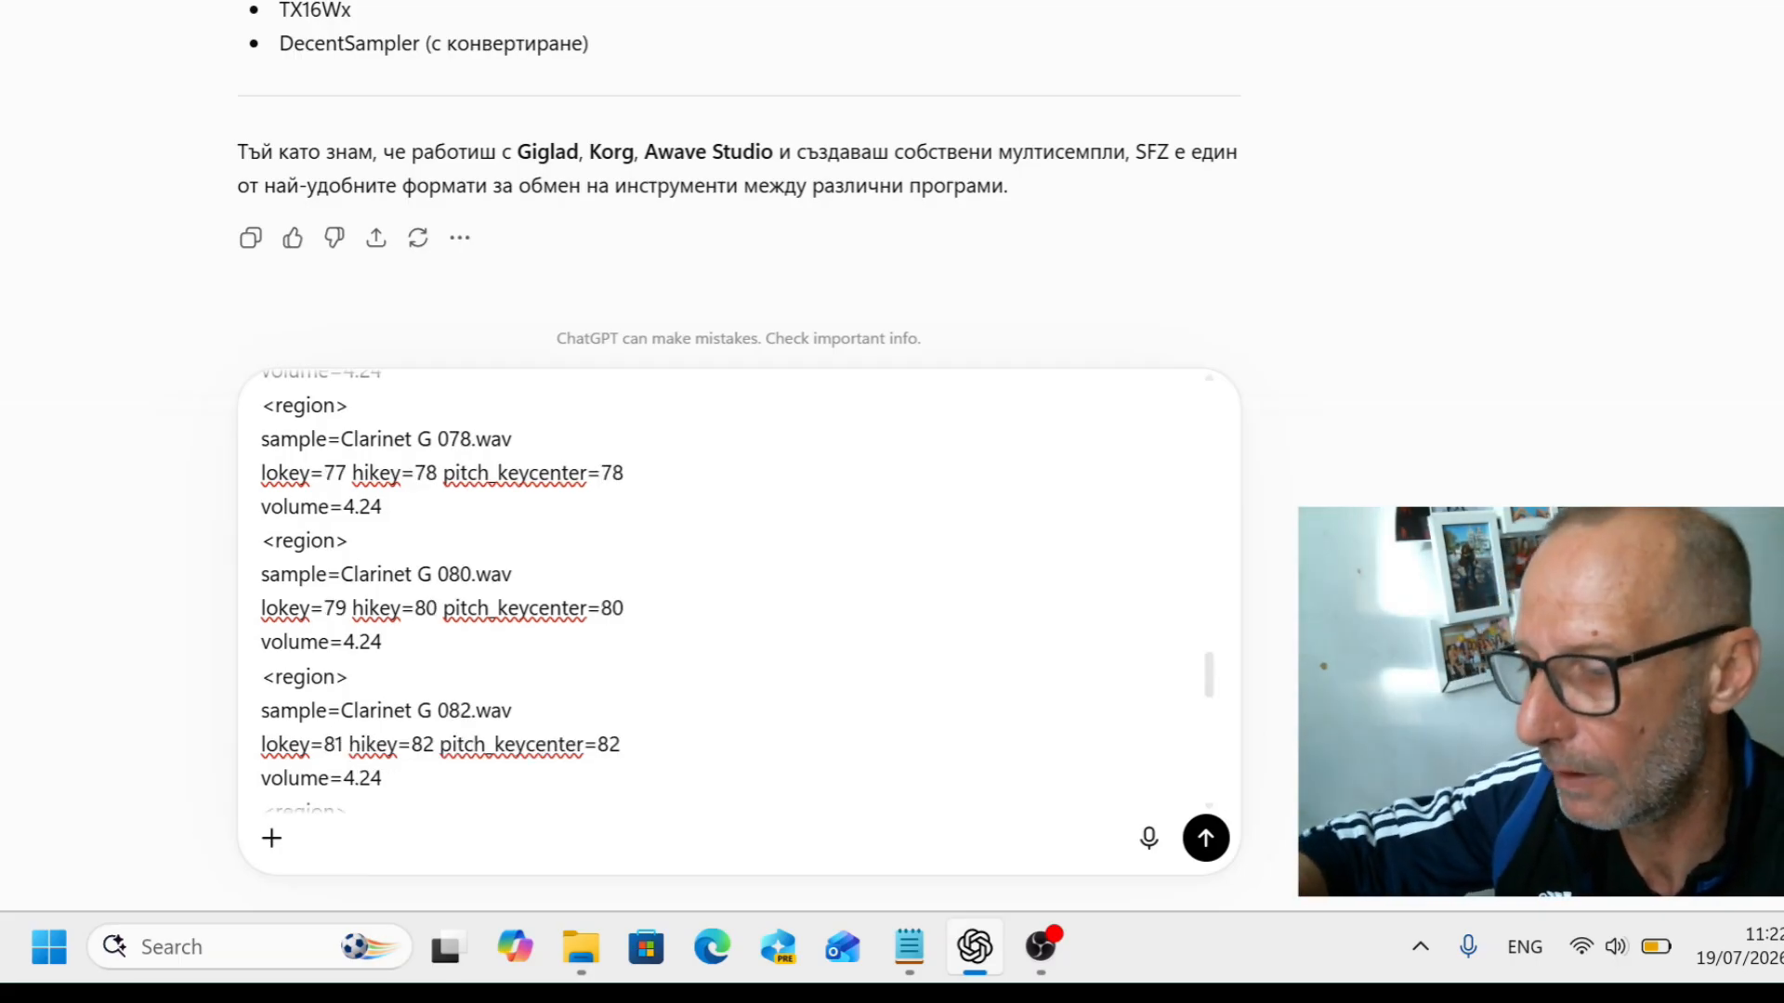
pyautogui.write('MO')
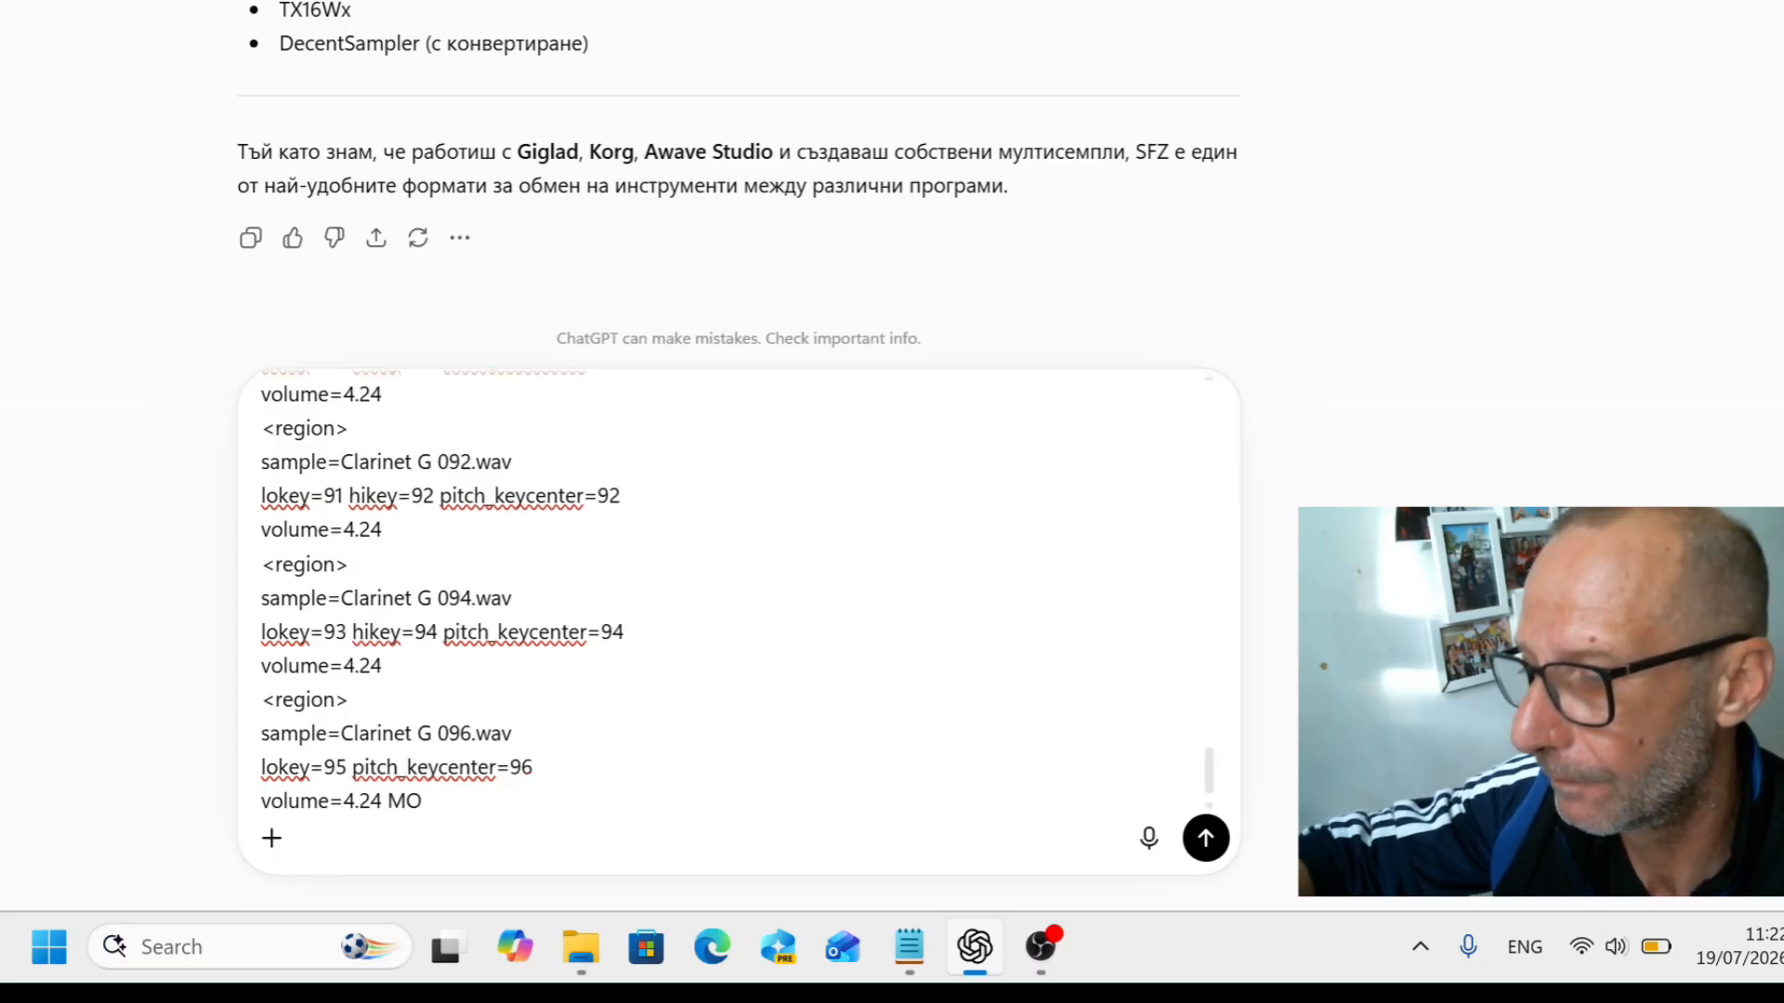
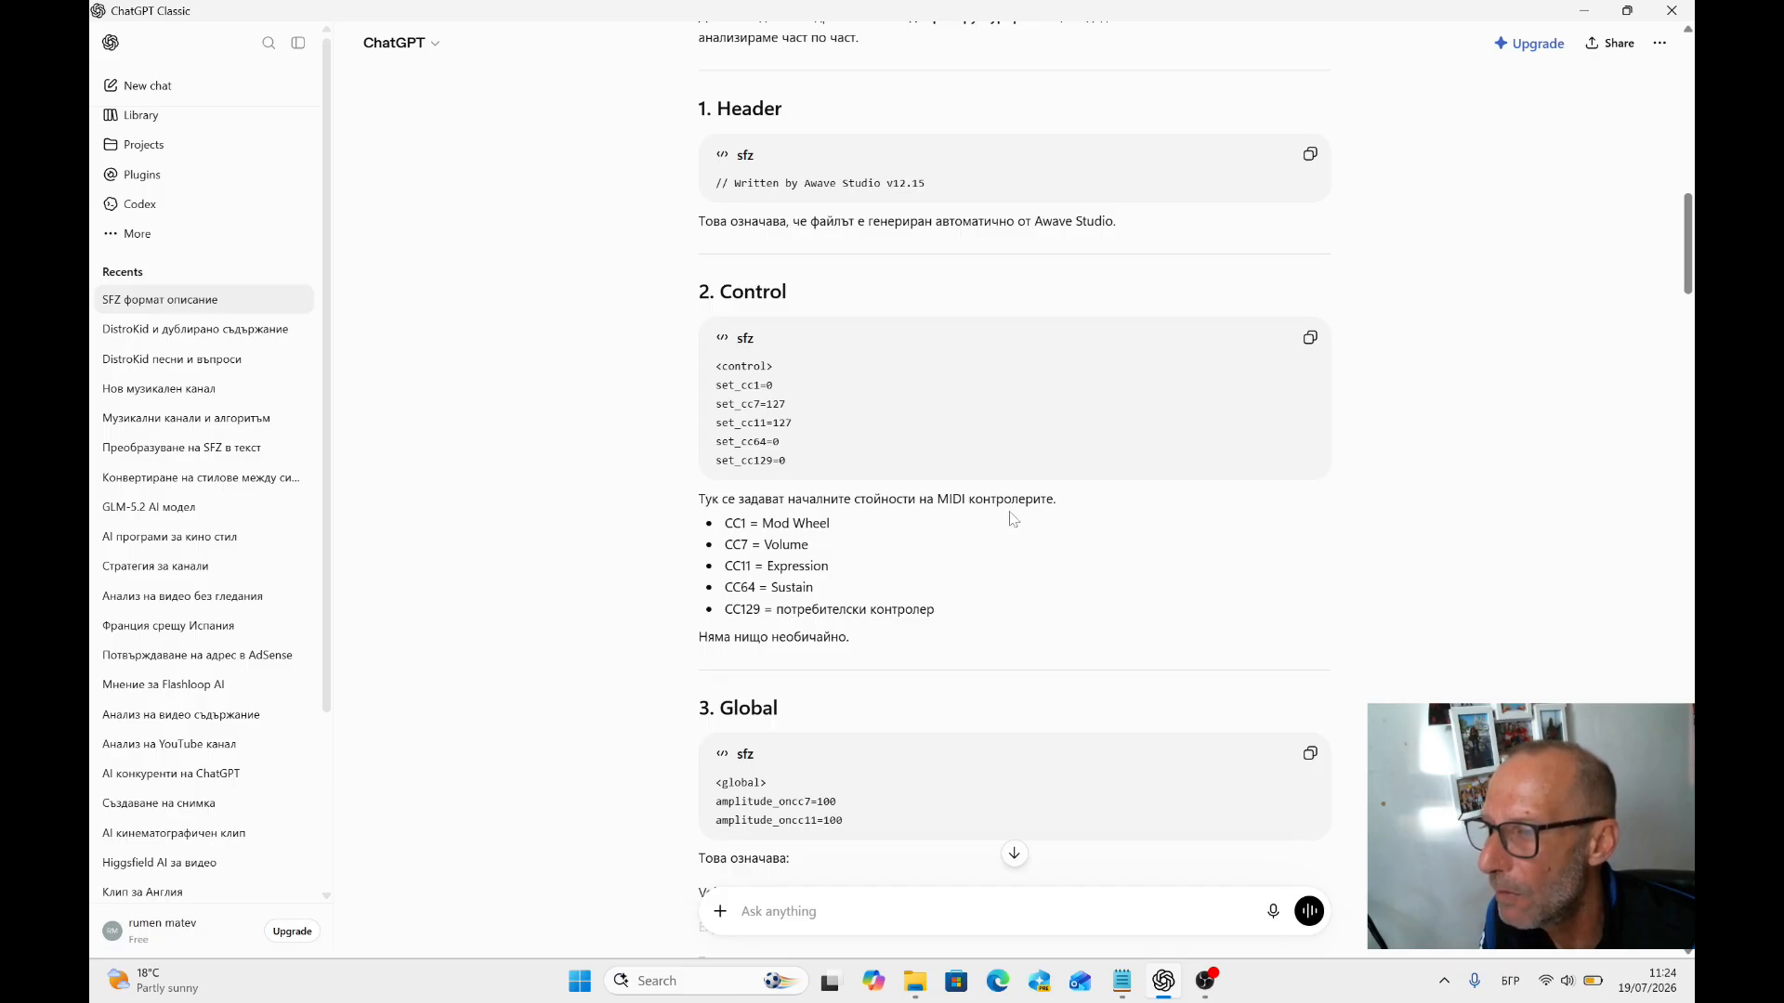
# Read ChatGPT's analysis of the SFZ file's control, global, group envelope and vibrato settings.
pyautogui.scroll(-4, 1055, 509)
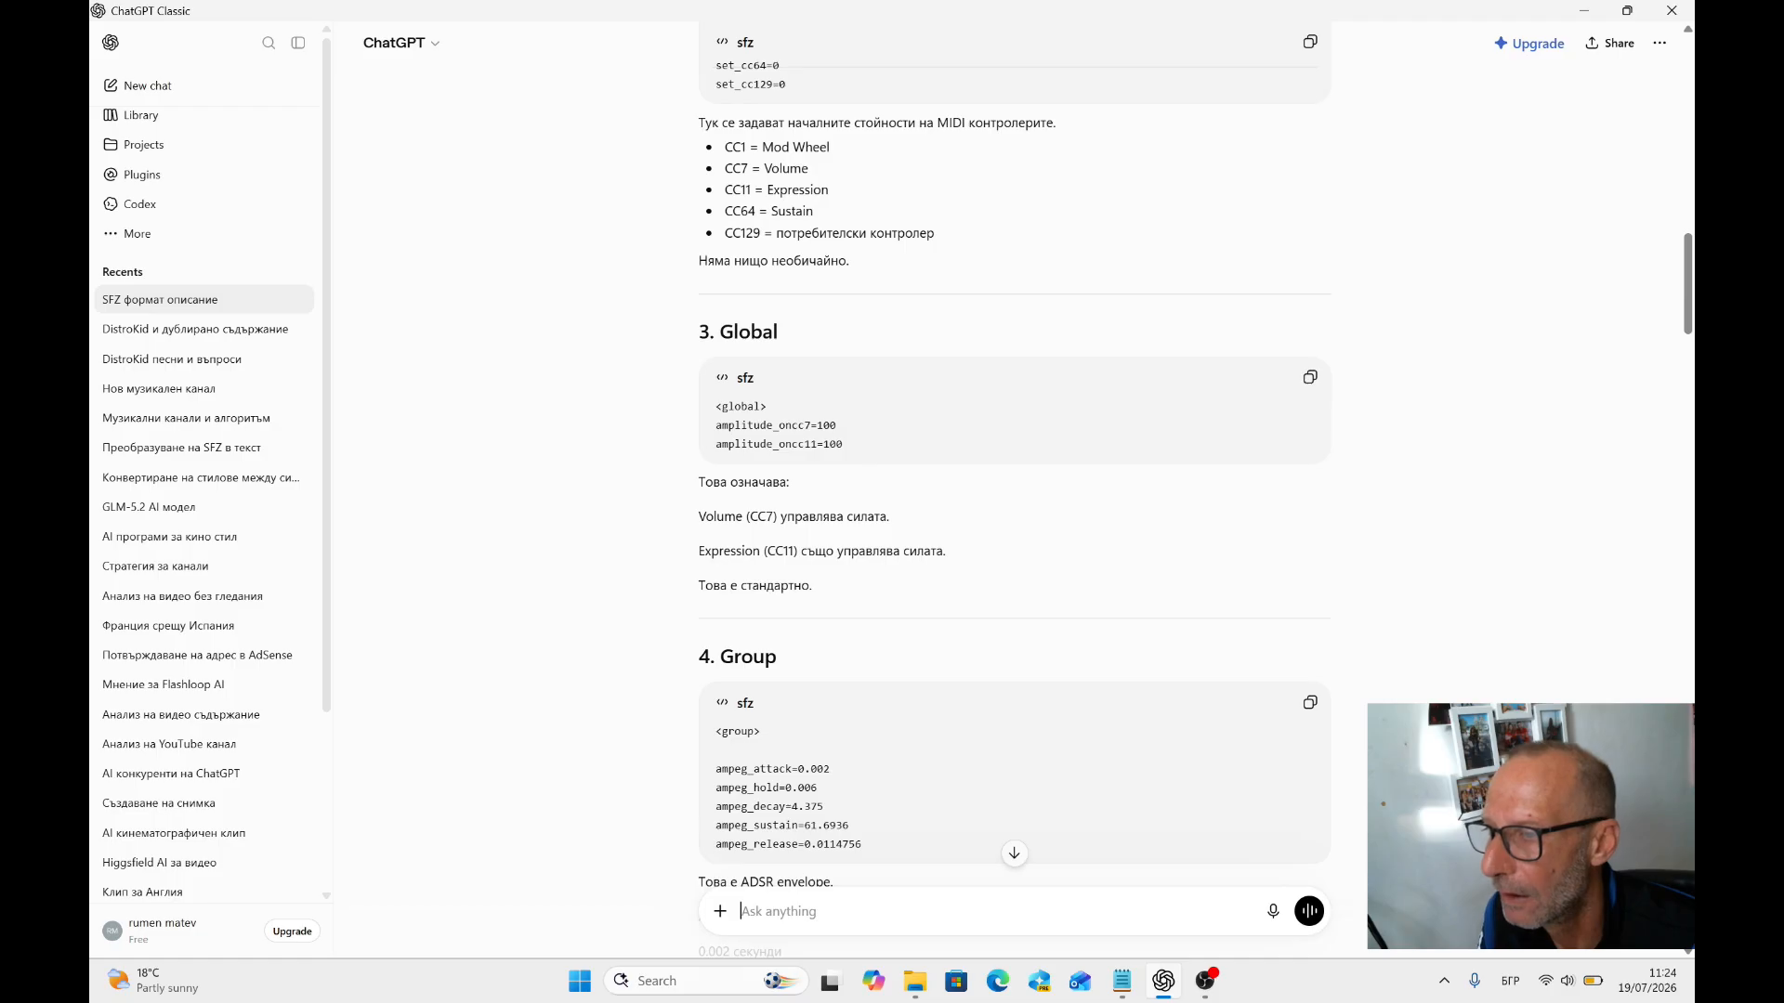
pyautogui.scroll(-2, 785, 503)
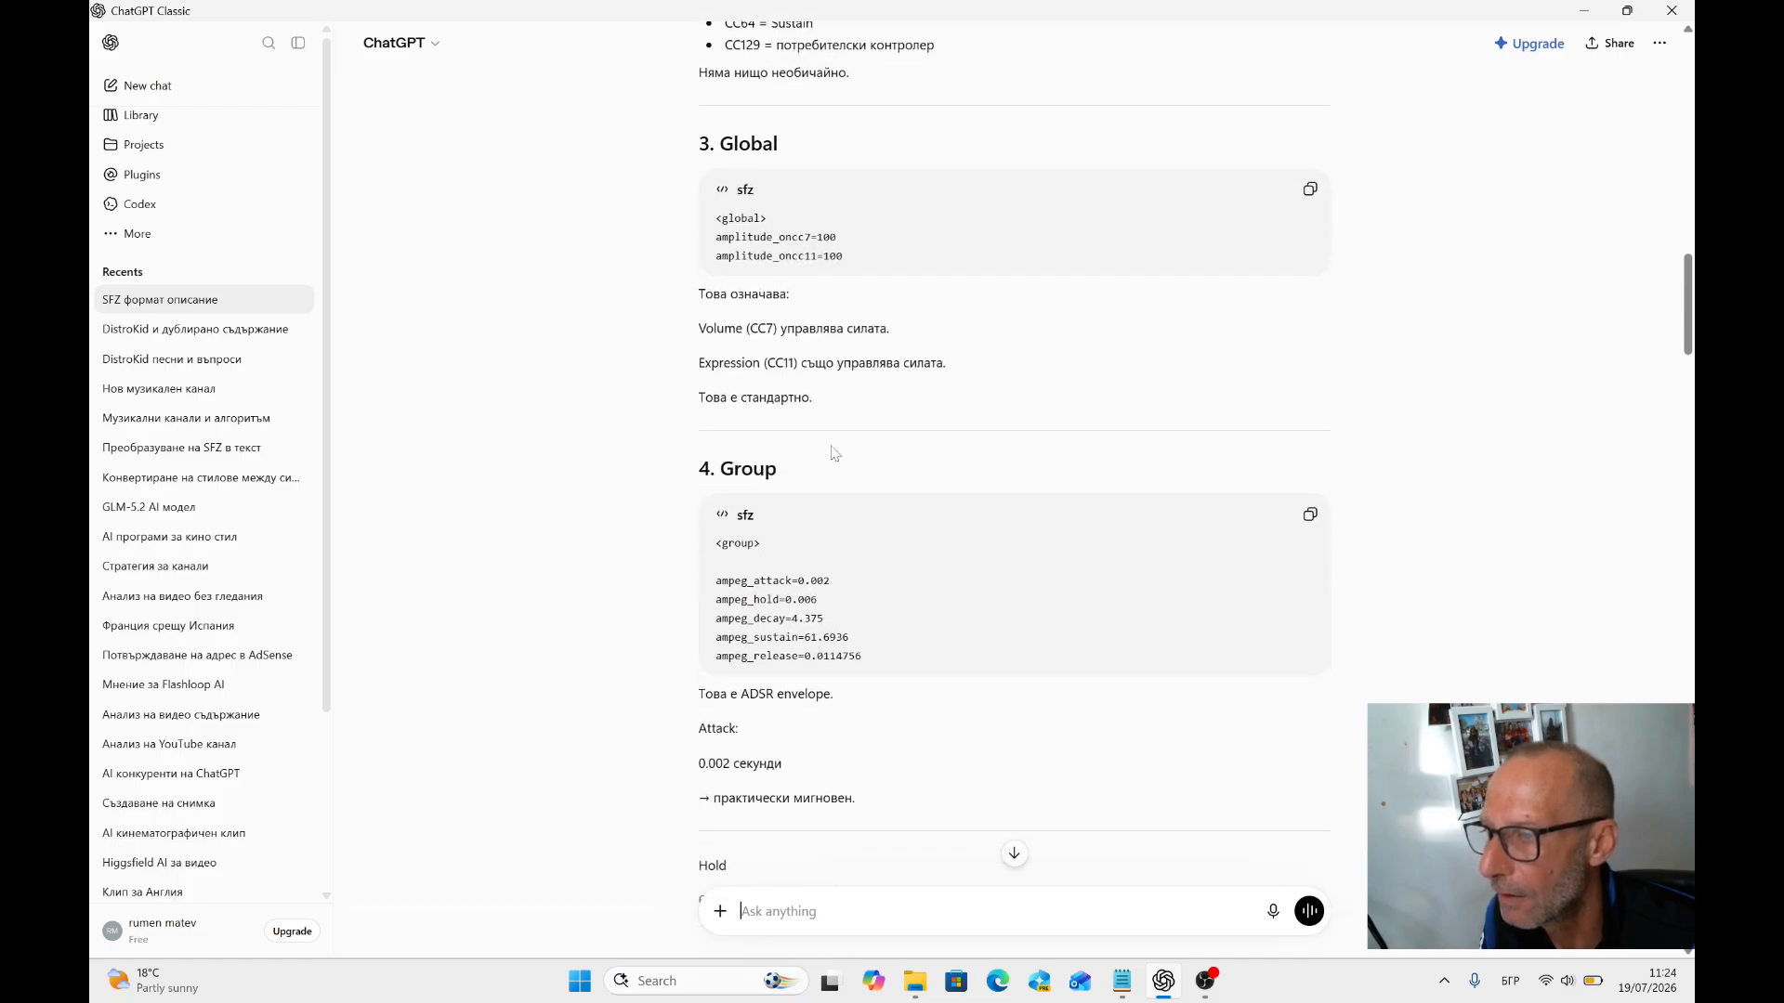
pyautogui.scroll(-8, 845, 446)
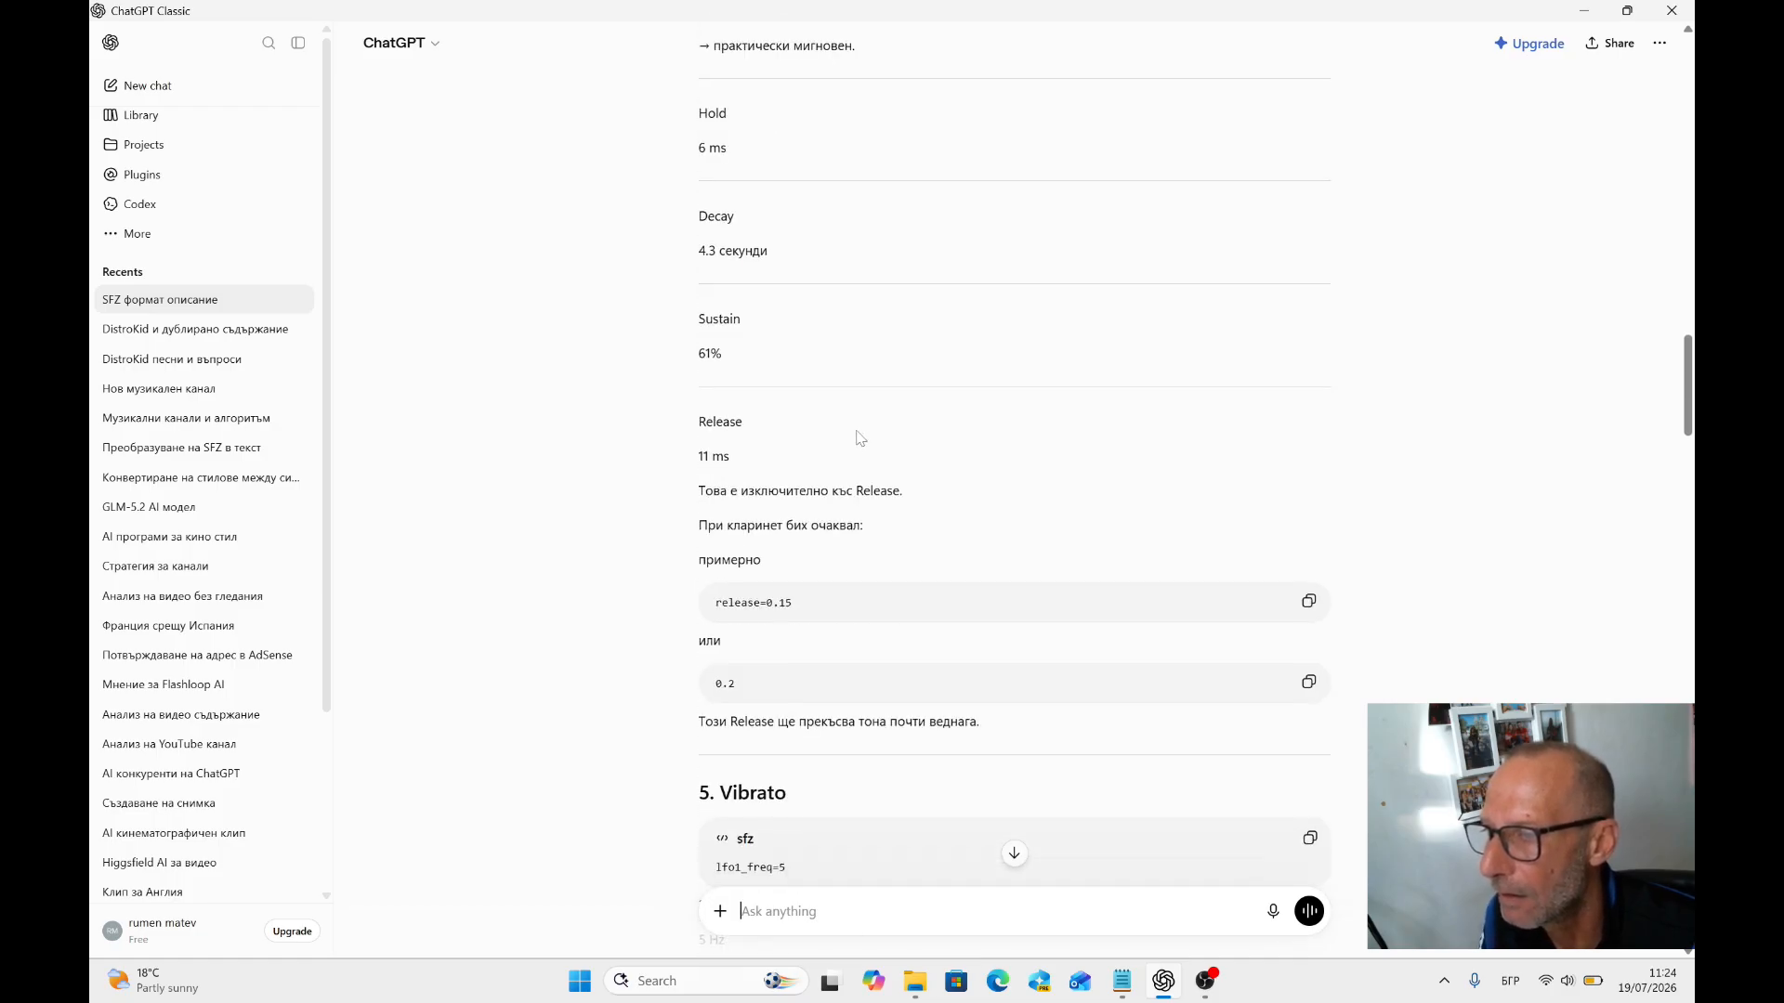
pyautogui.scroll(-1, 890, 431)
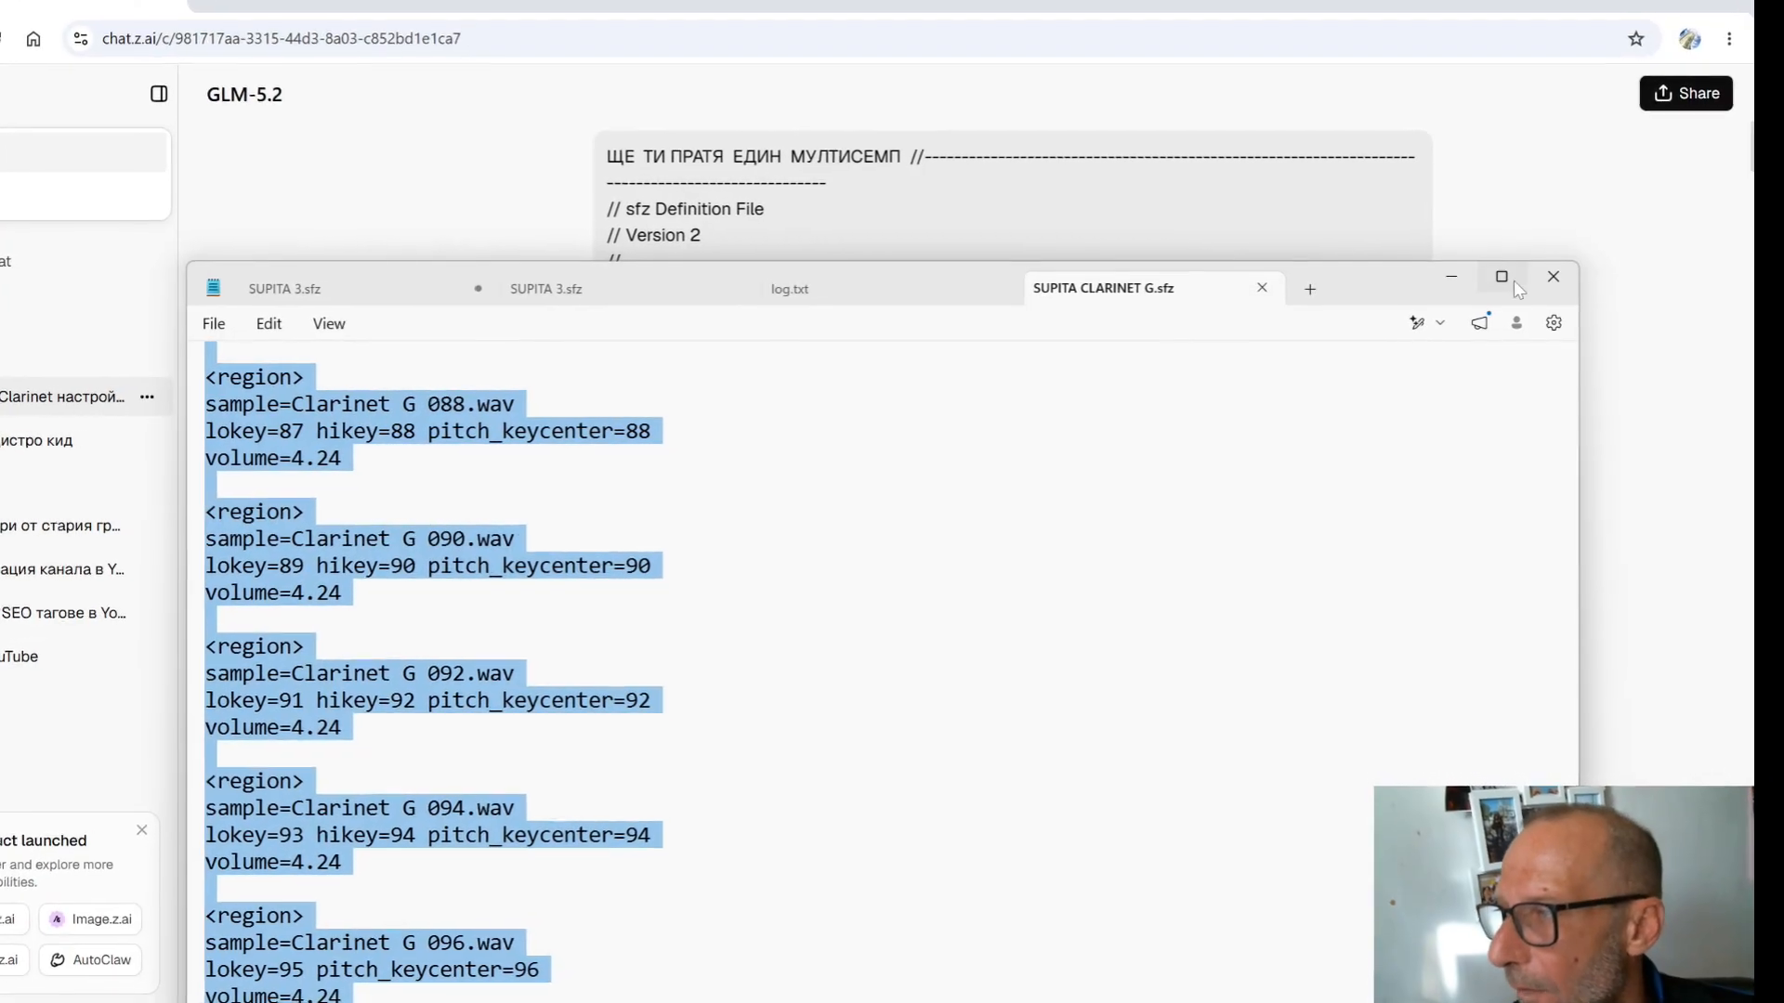
# Review the original SFZ text in Notepad and in the message sent to the Z.ai GLM-5.2 chat.
pyautogui.scroll(20, 892, 501)
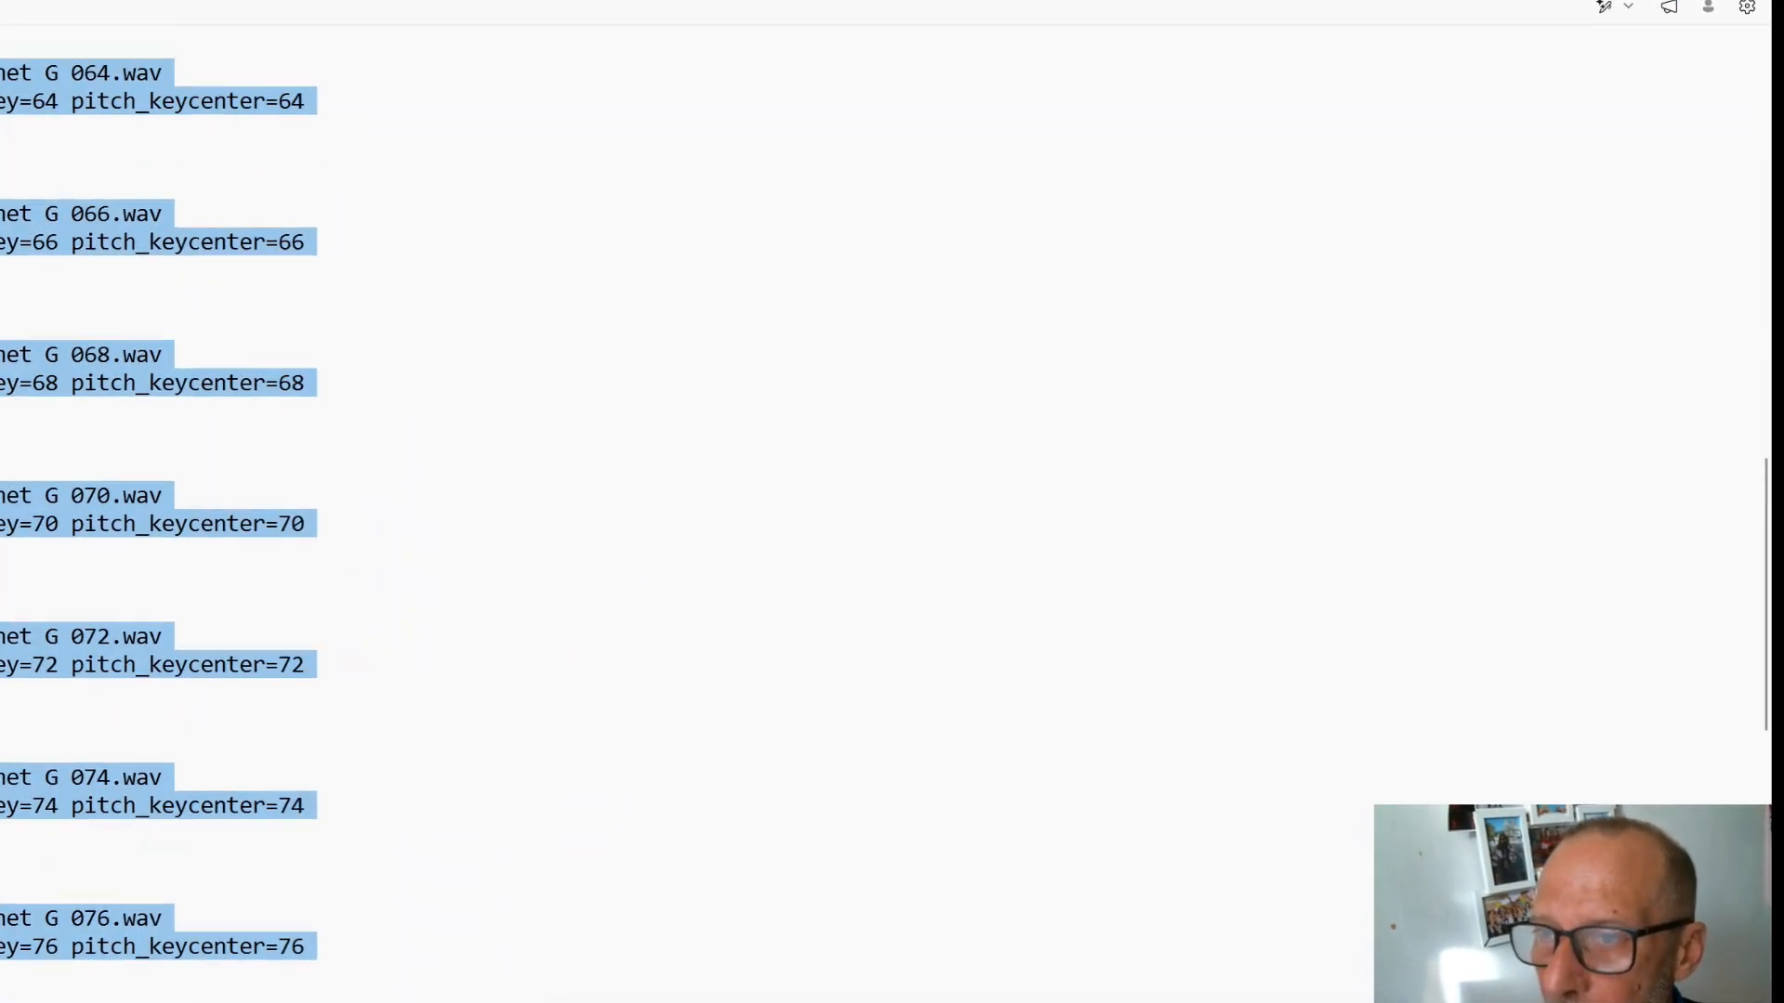
pyautogui.scroll(15, 892, 501)
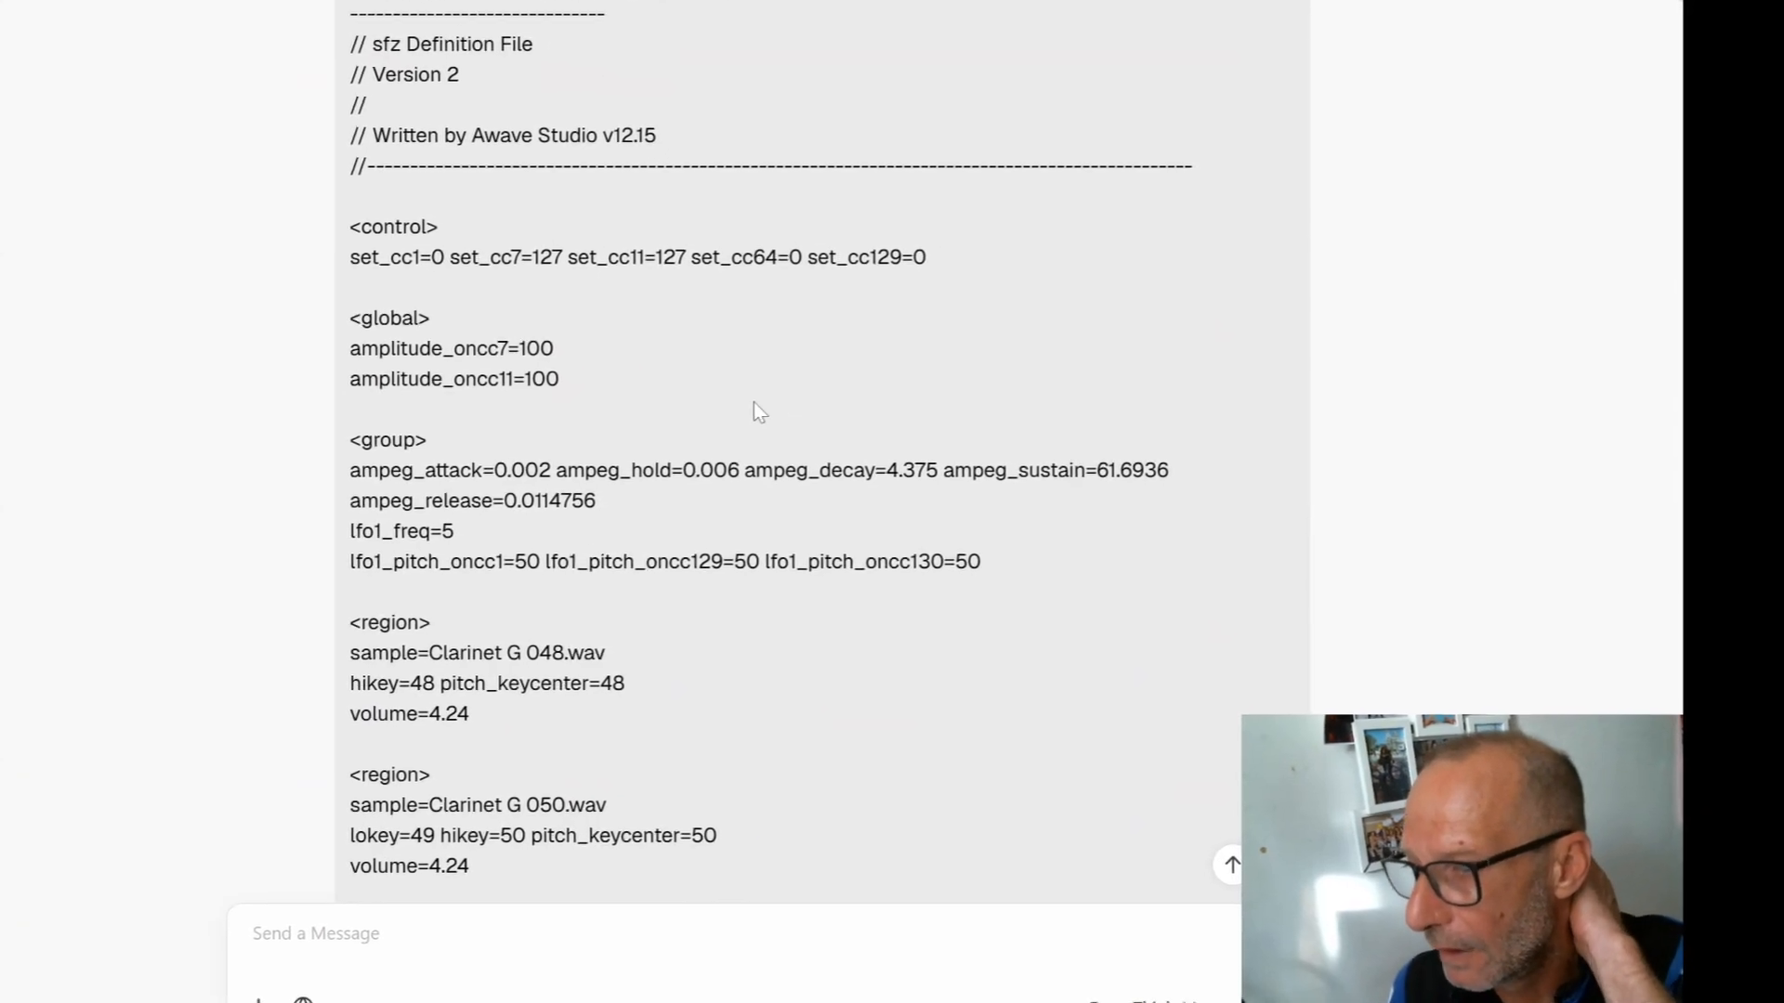
pyautogui.scroll(-15, 754, 401)
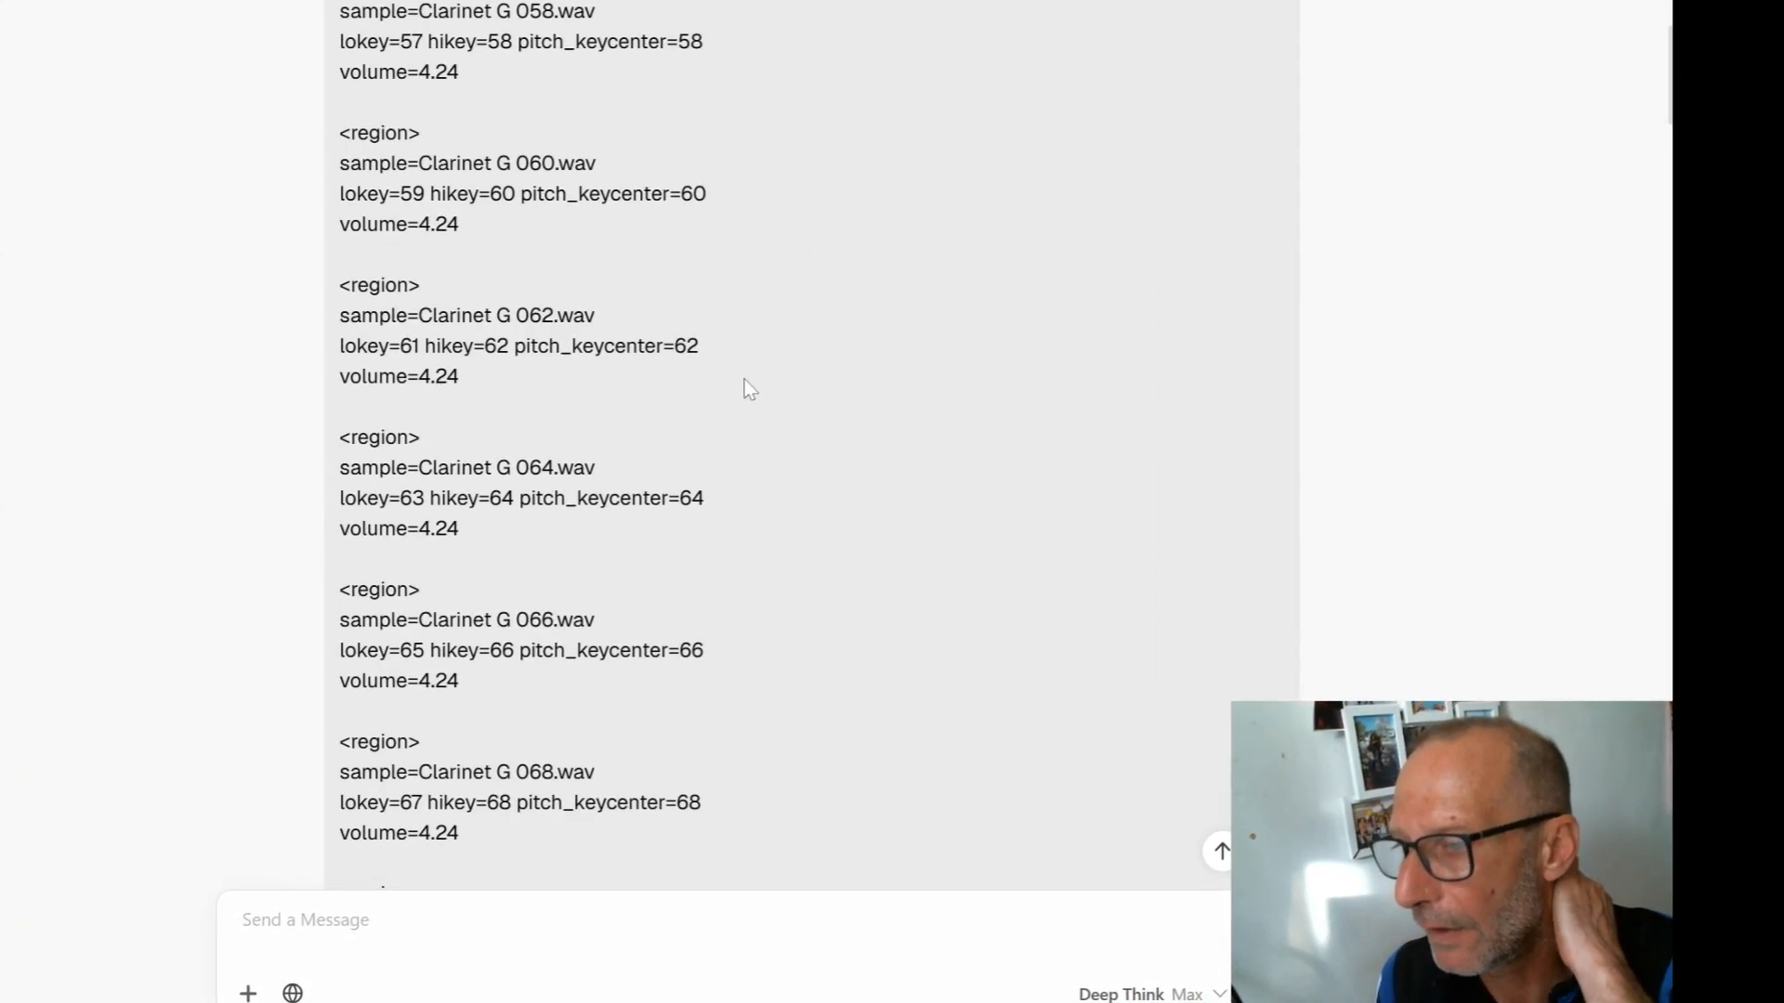
pyautogui.scroll(-16, 748, 381)
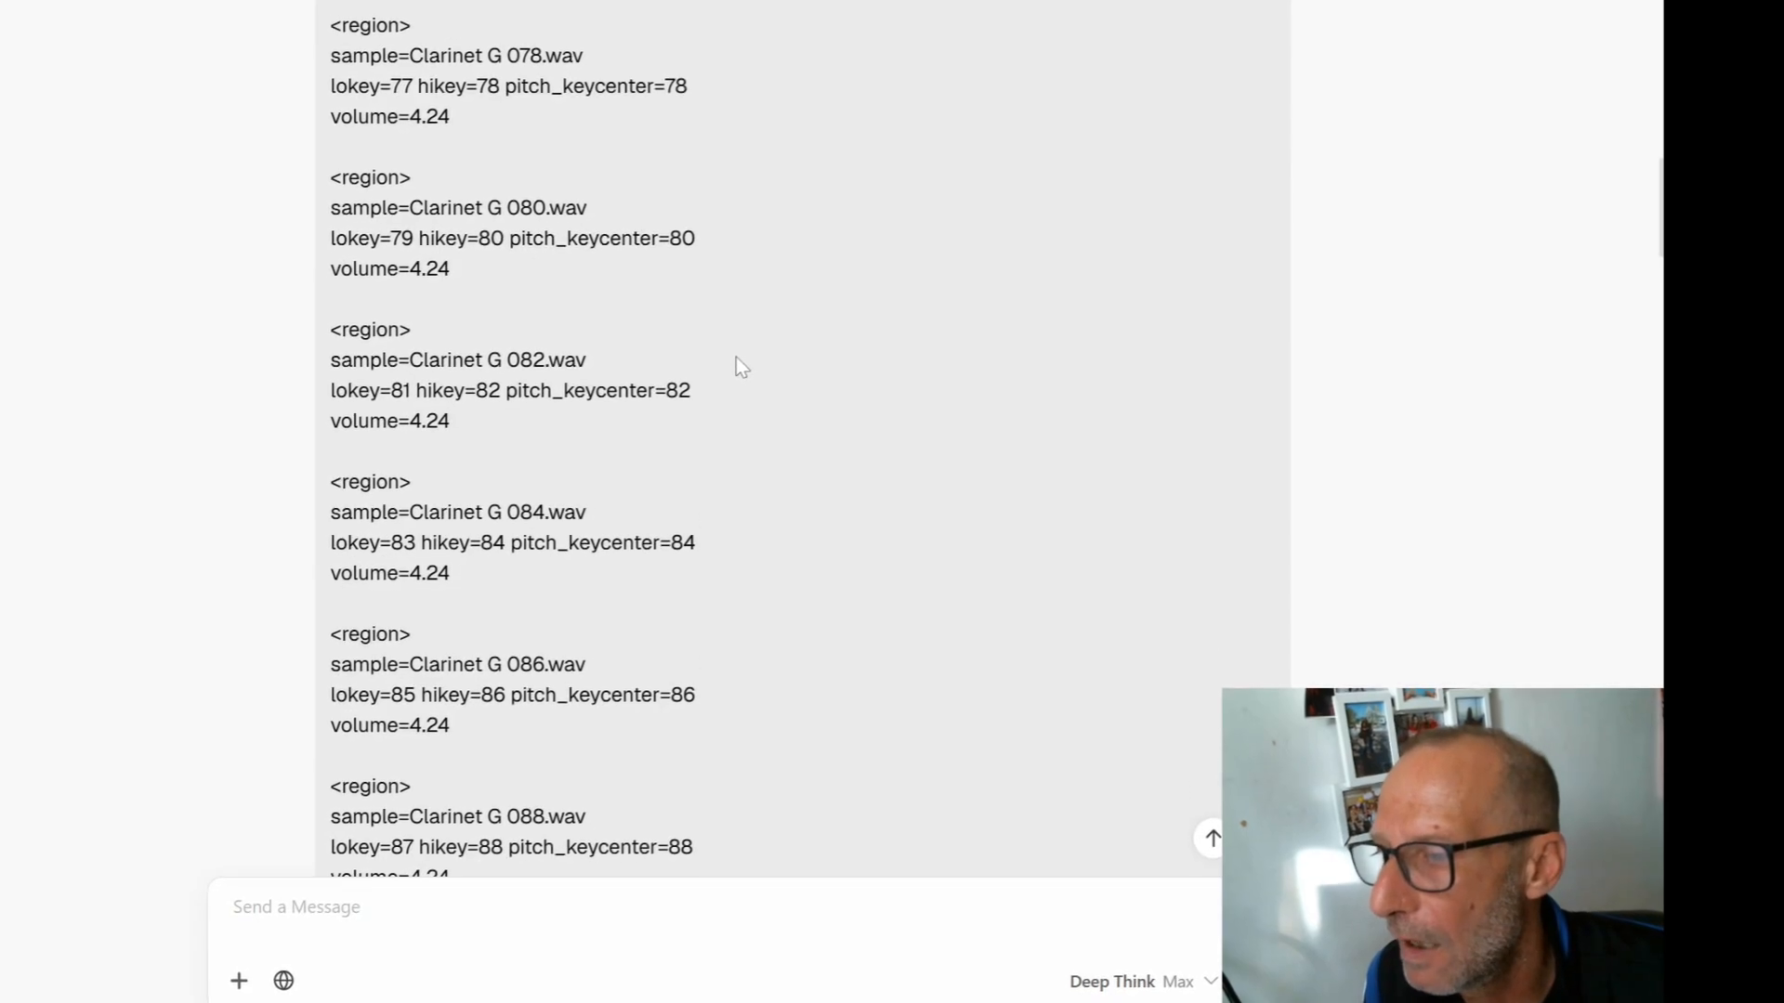
pyautogui.scroll(-20, 735, 358)
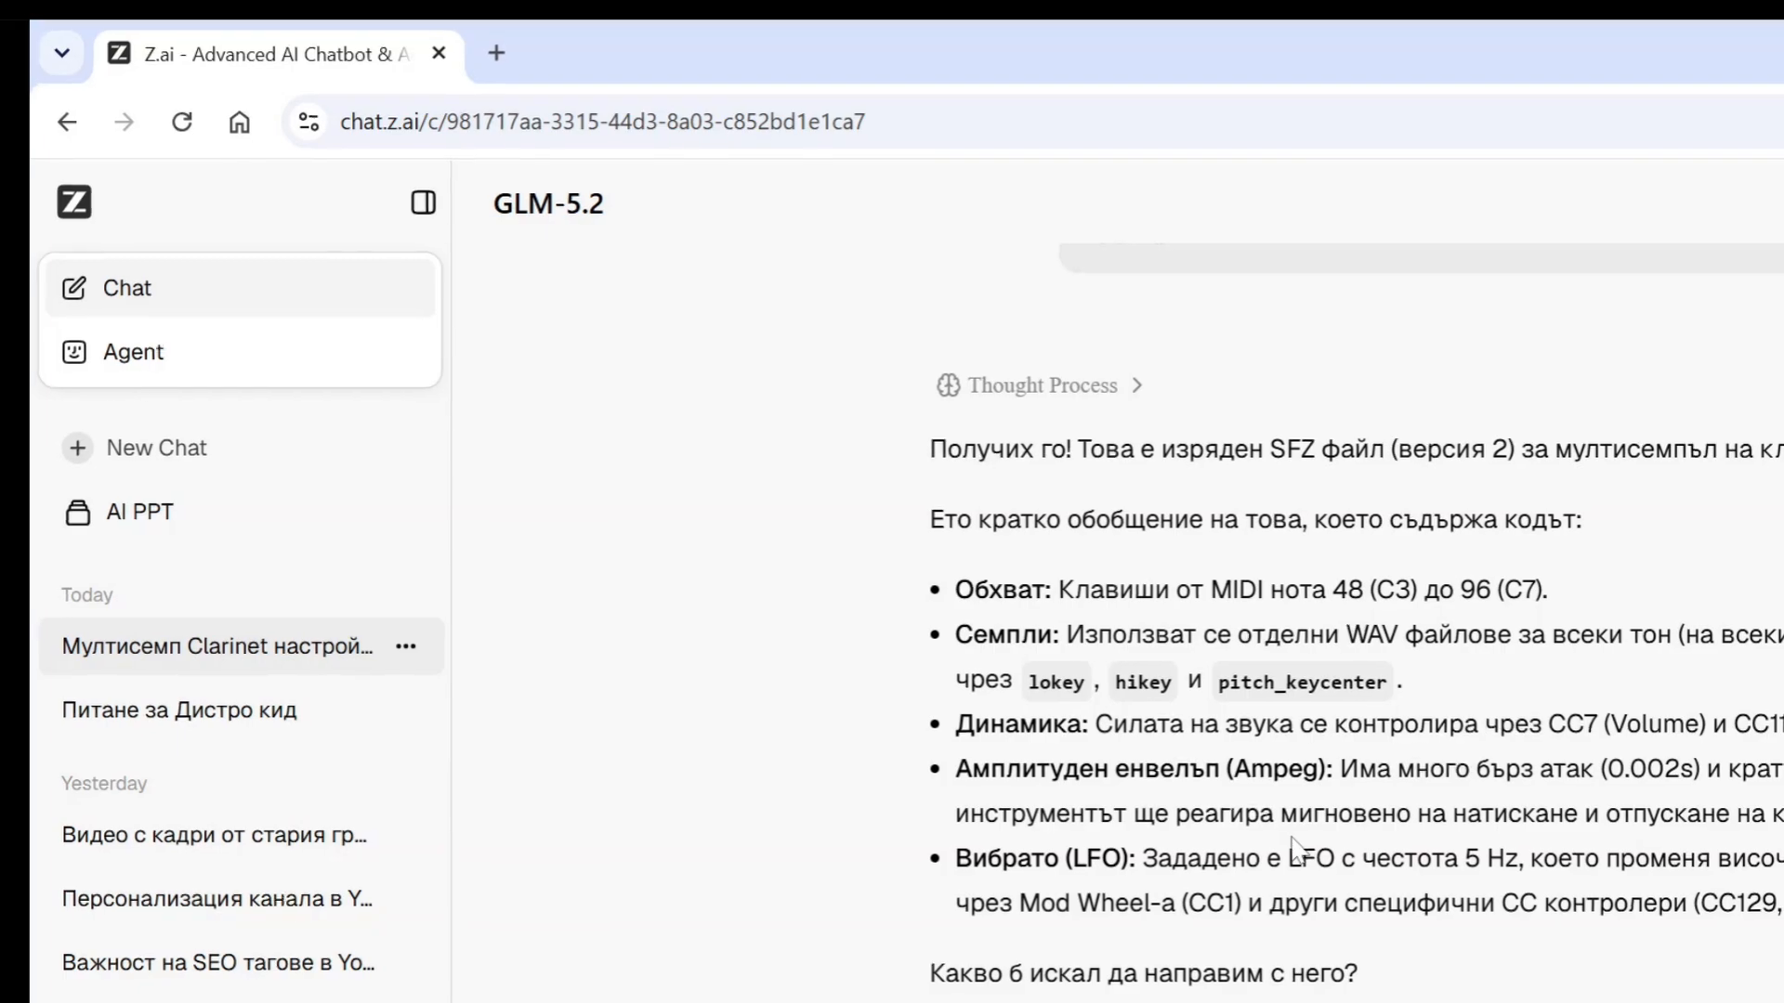
# Read Z.ai's summary, its list of loop, EQ, vibrato and envelope improvements, and the edited SFZ code.
pyautogui.scroll(-3, 1133, 594)
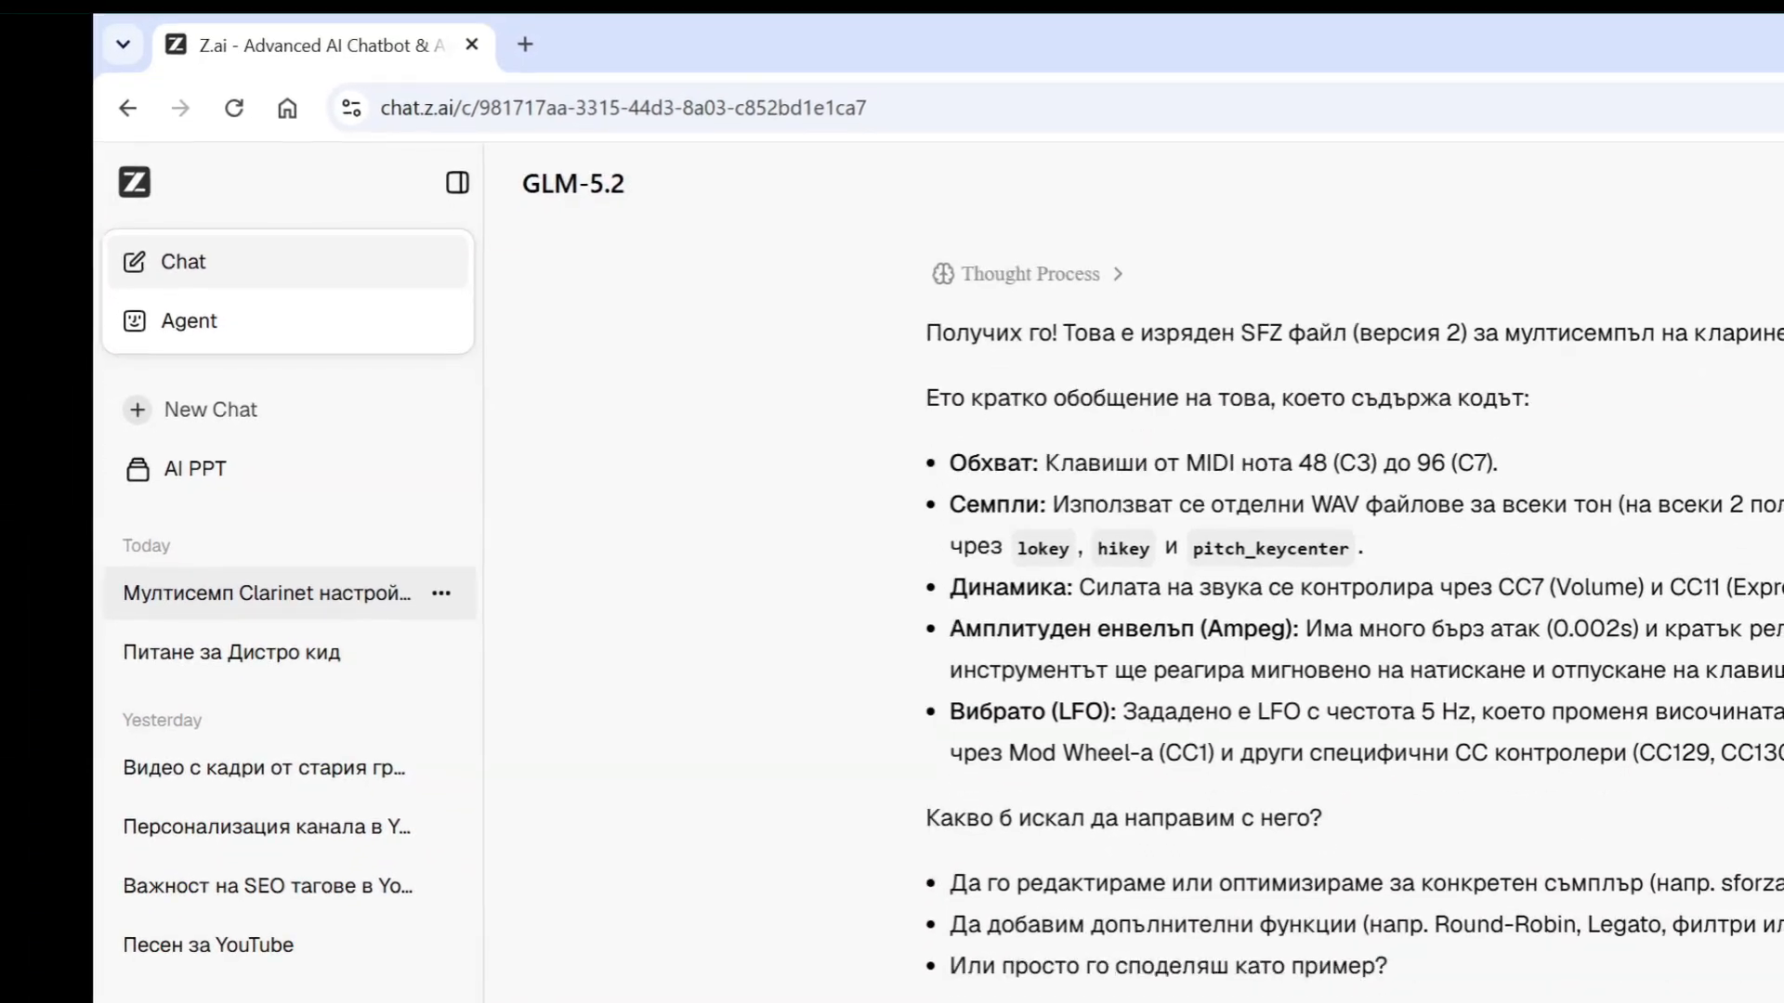
pyautogui.scroll(-6, 1487, 631)
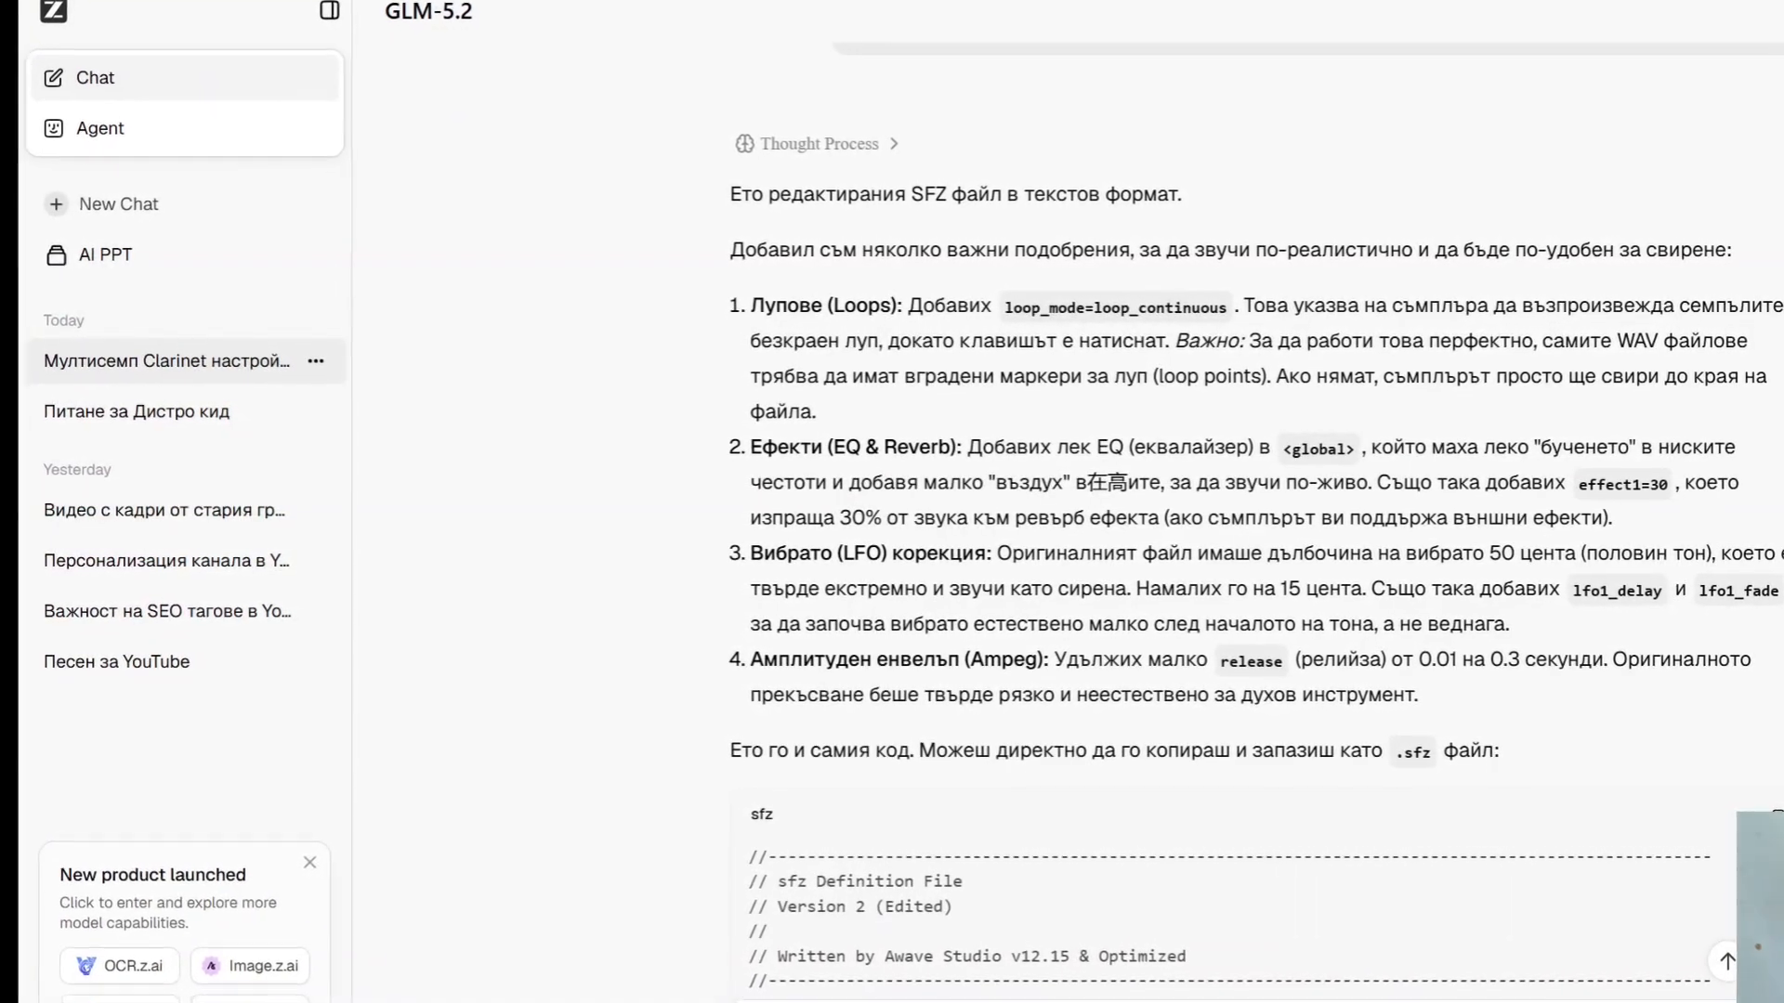
pyautogui.scroll(-2, 1254, 465)
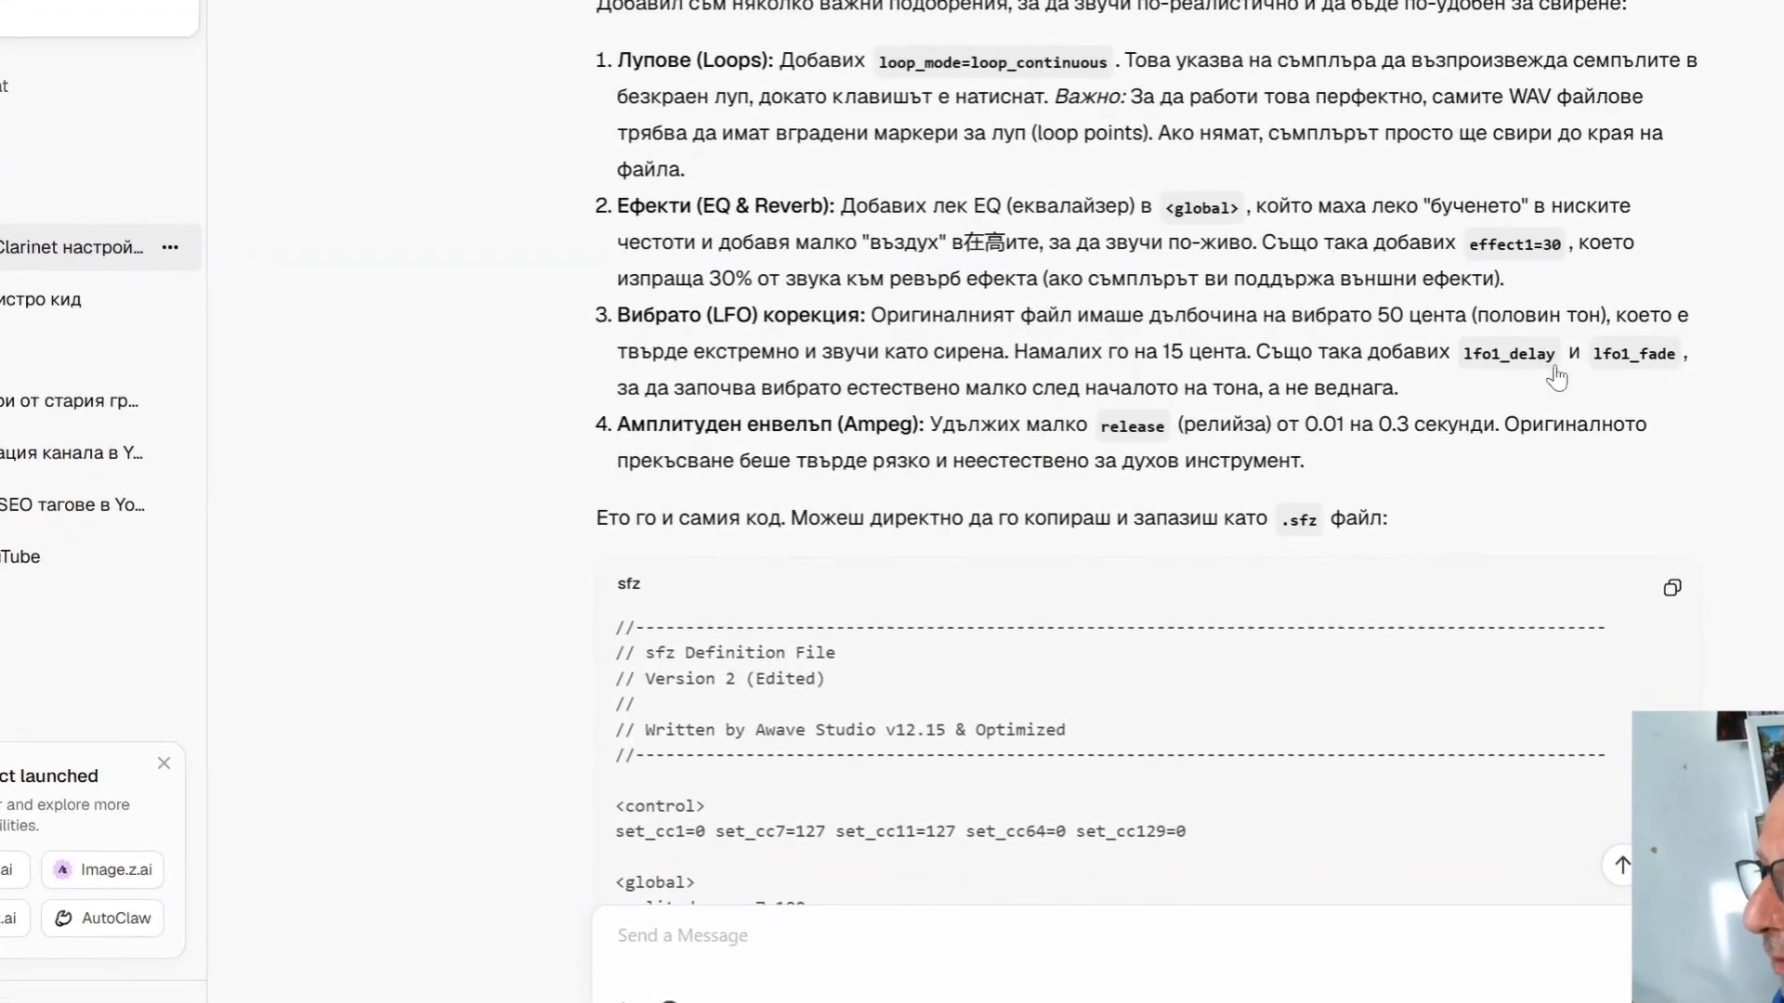
pyautogui.scroll(-1, 1147, 464)
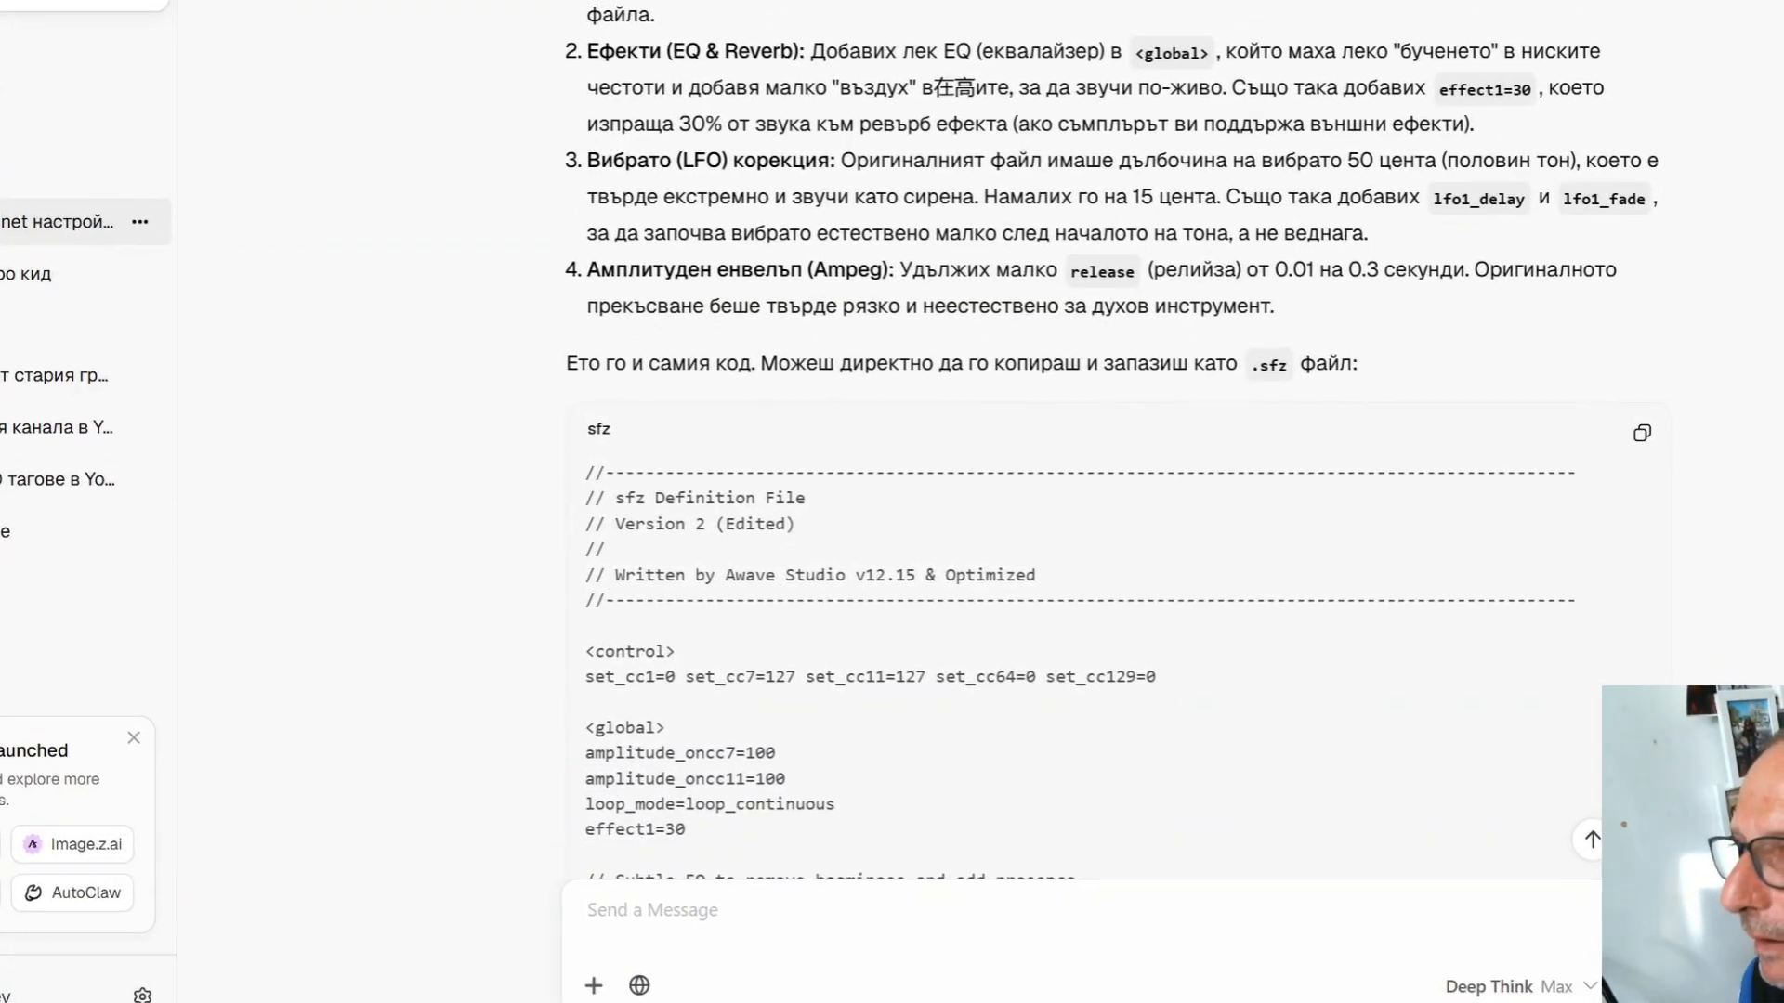
pyautogui.scroll(-2, 1250, 244)
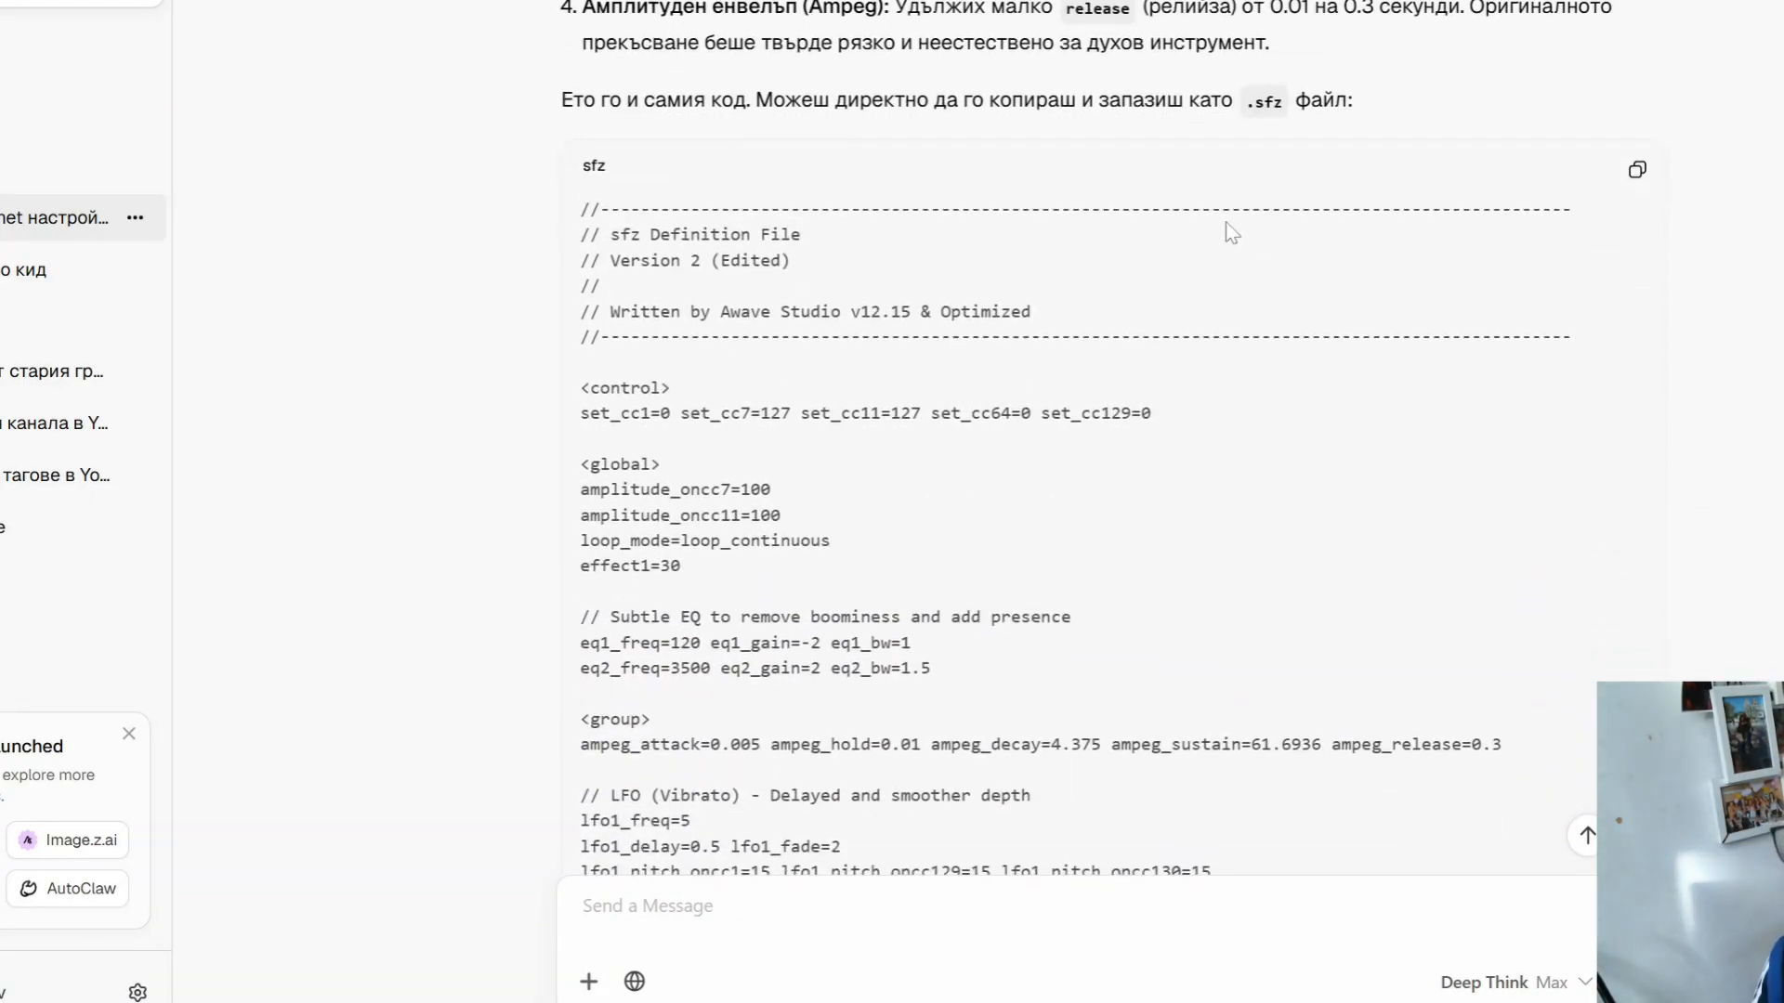
pyautogui.scroll(-6, 1245, 242)
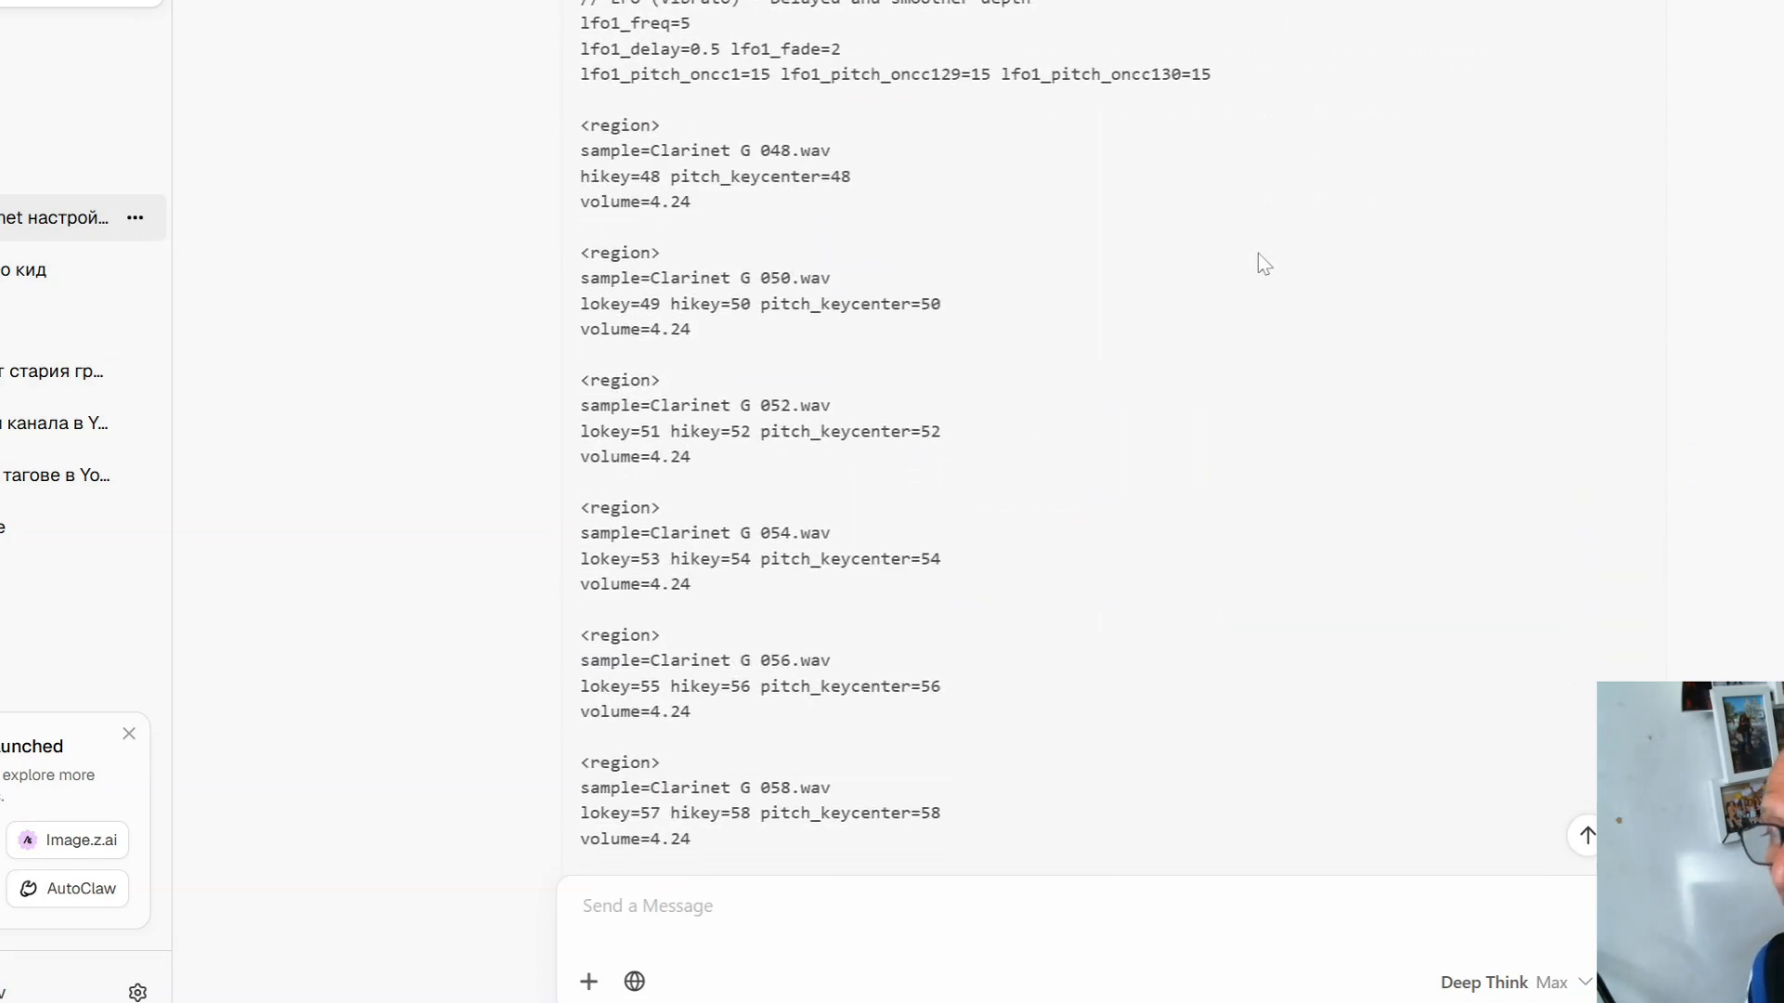
pyautogui.scroll(-4, 1261, 263)
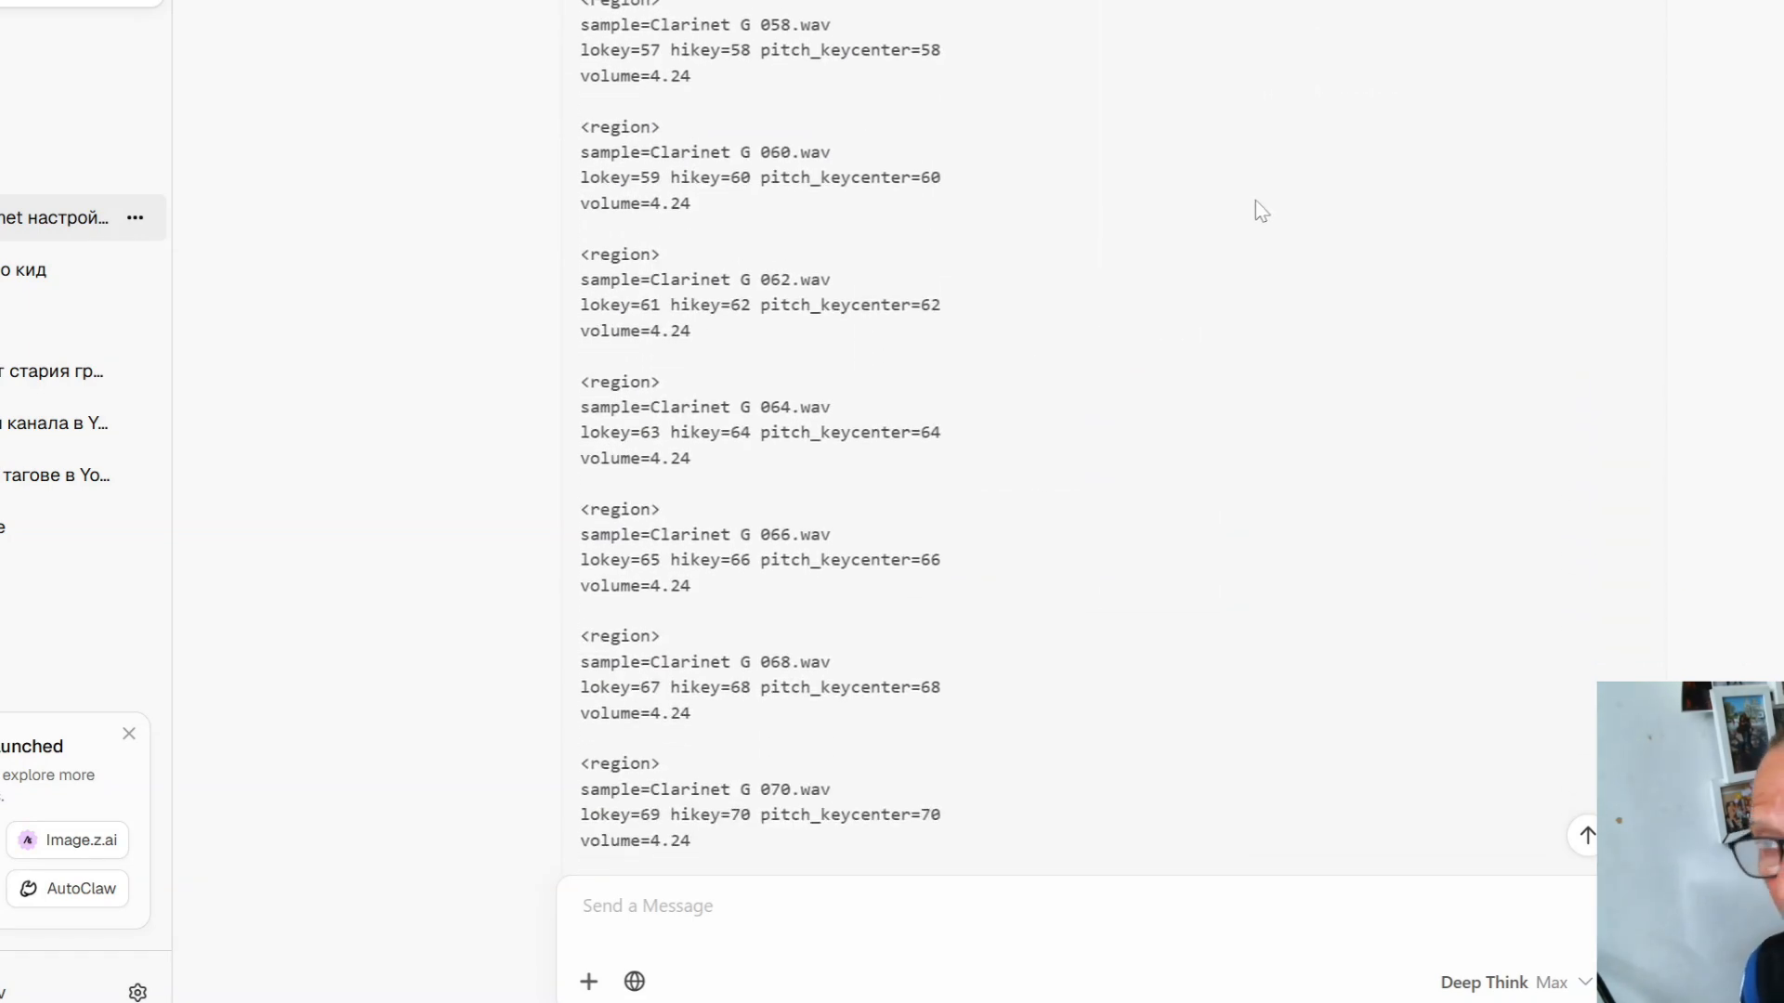
pyautogui.scroll(-10, 1258, 207)
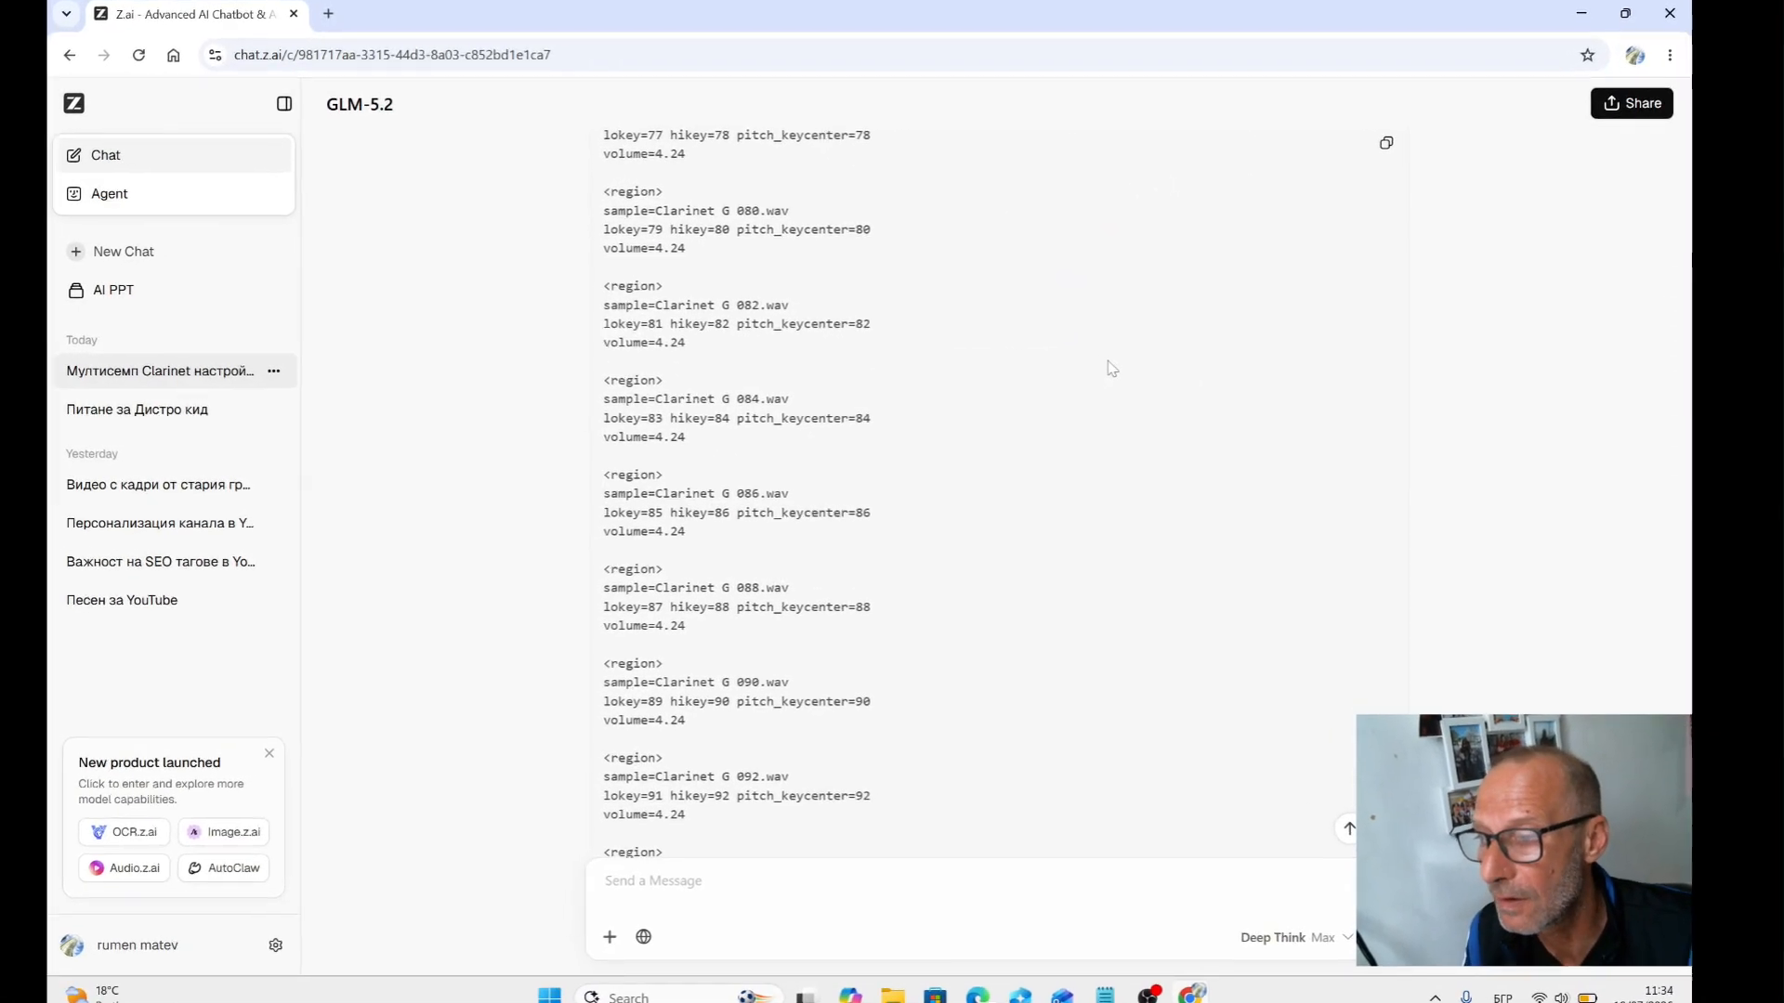
pyautogui.scroll(-3, 1112, 369)
pyautogui.scroll(4, 1112, 369)
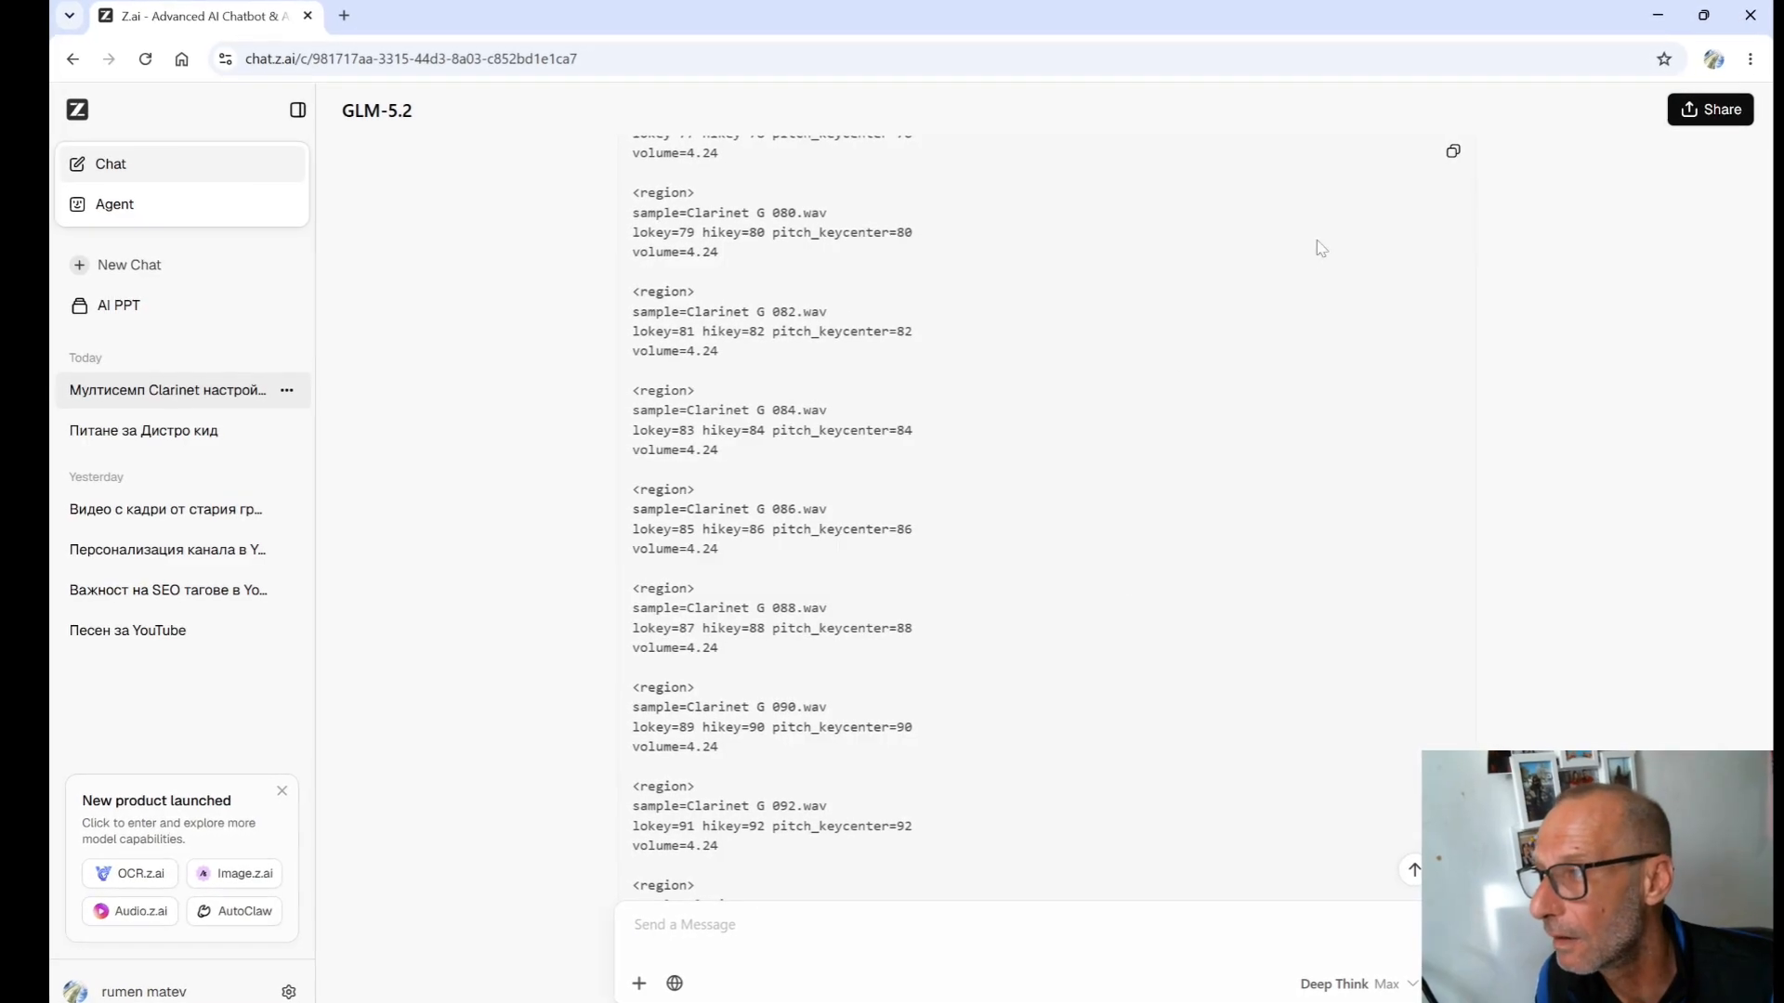
# Copy the edited SFZ code from Z.ai and replace the whole text of SUPITA CLARINET G.sfz in Notepad with it.
pyautogui.click(1453, 150)
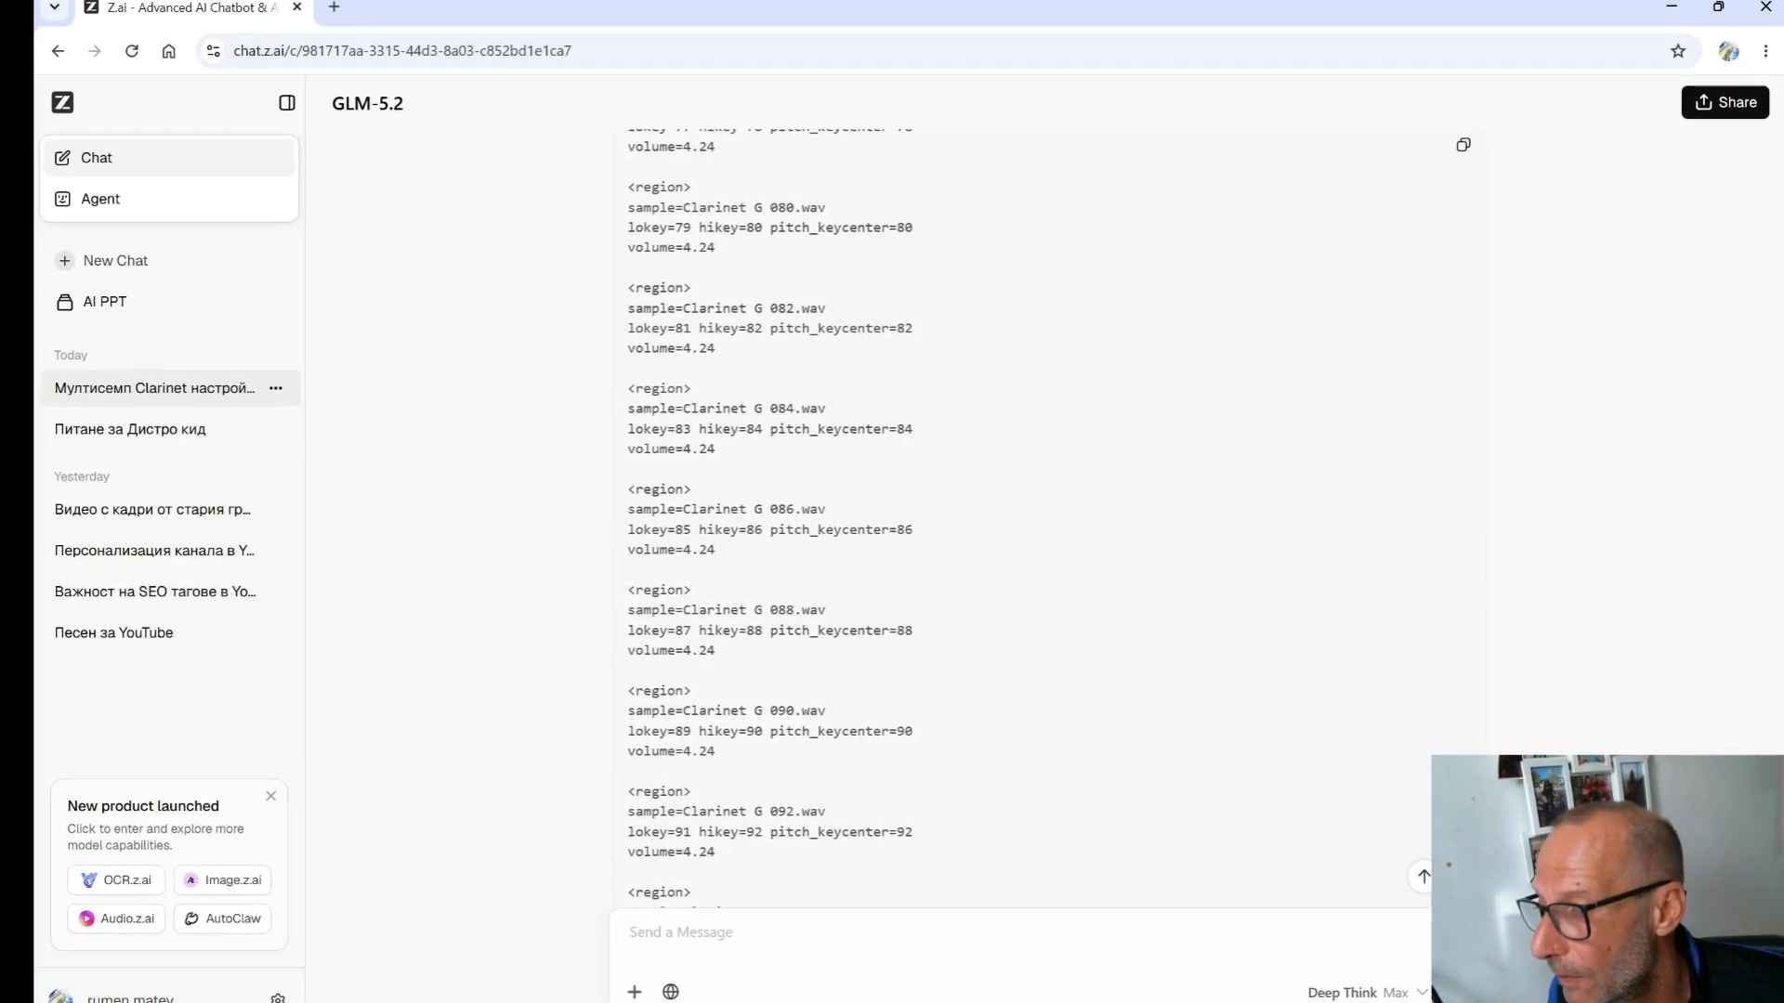
pyautogui.click(1173, 992)
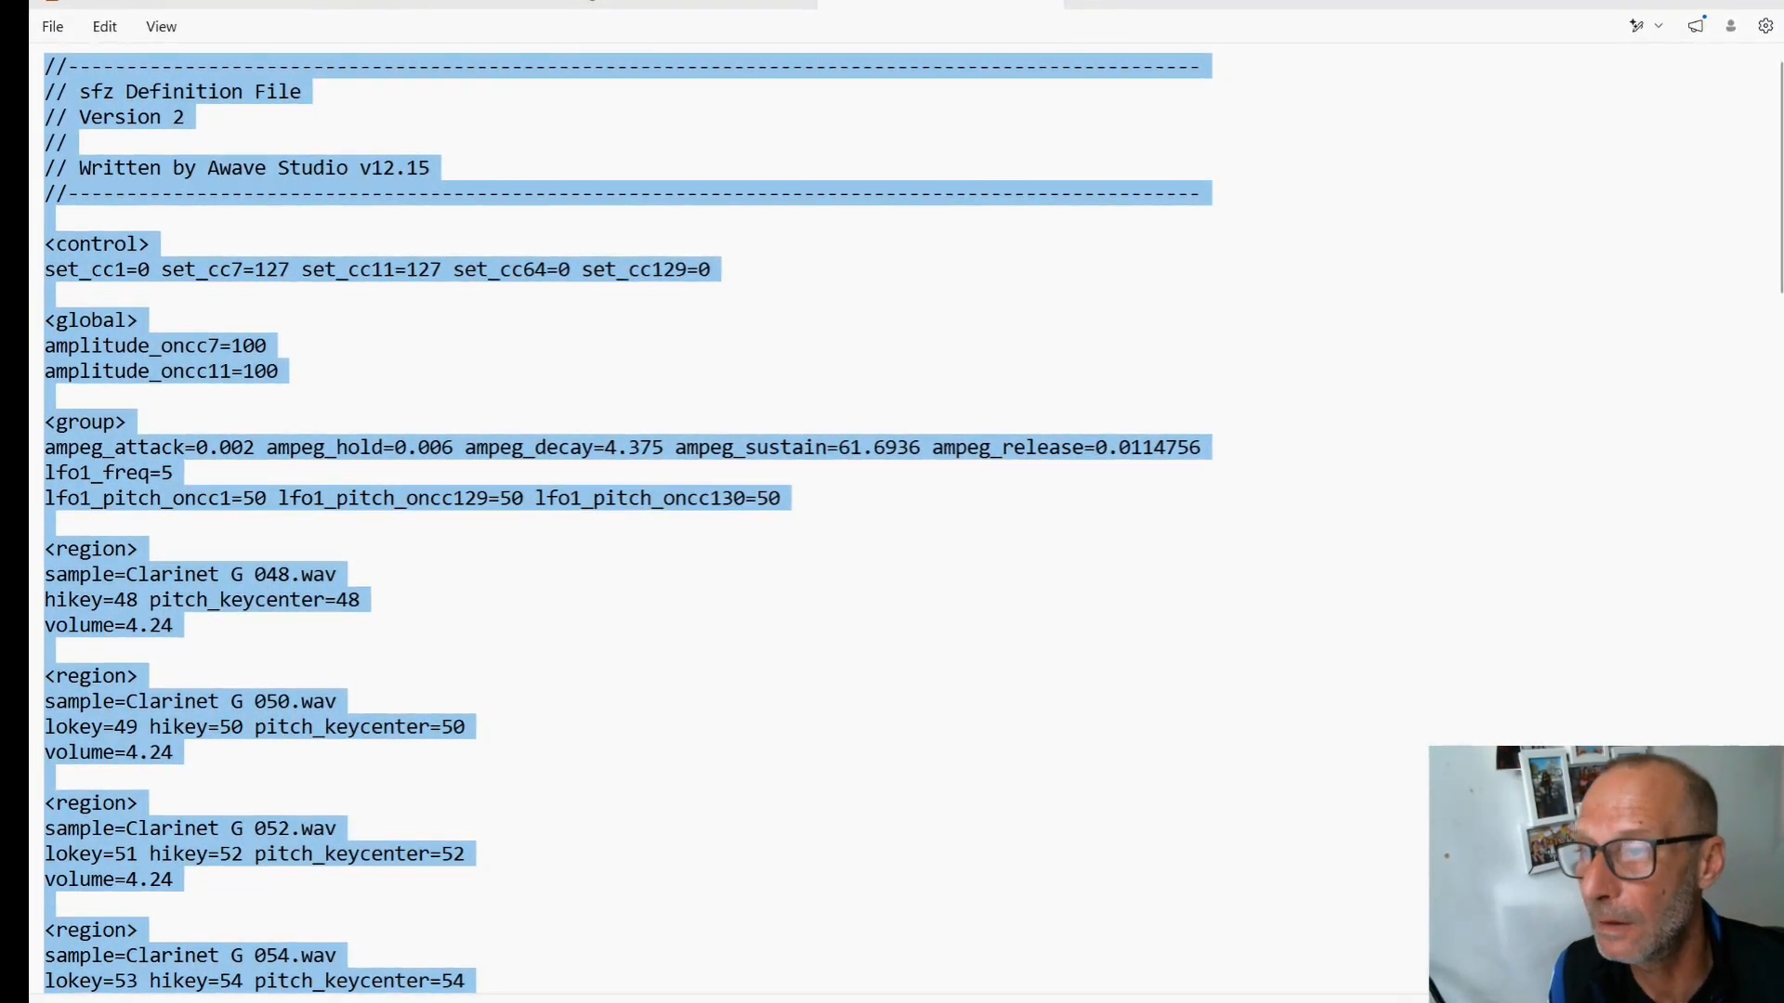
pyautogui.press('Delete')
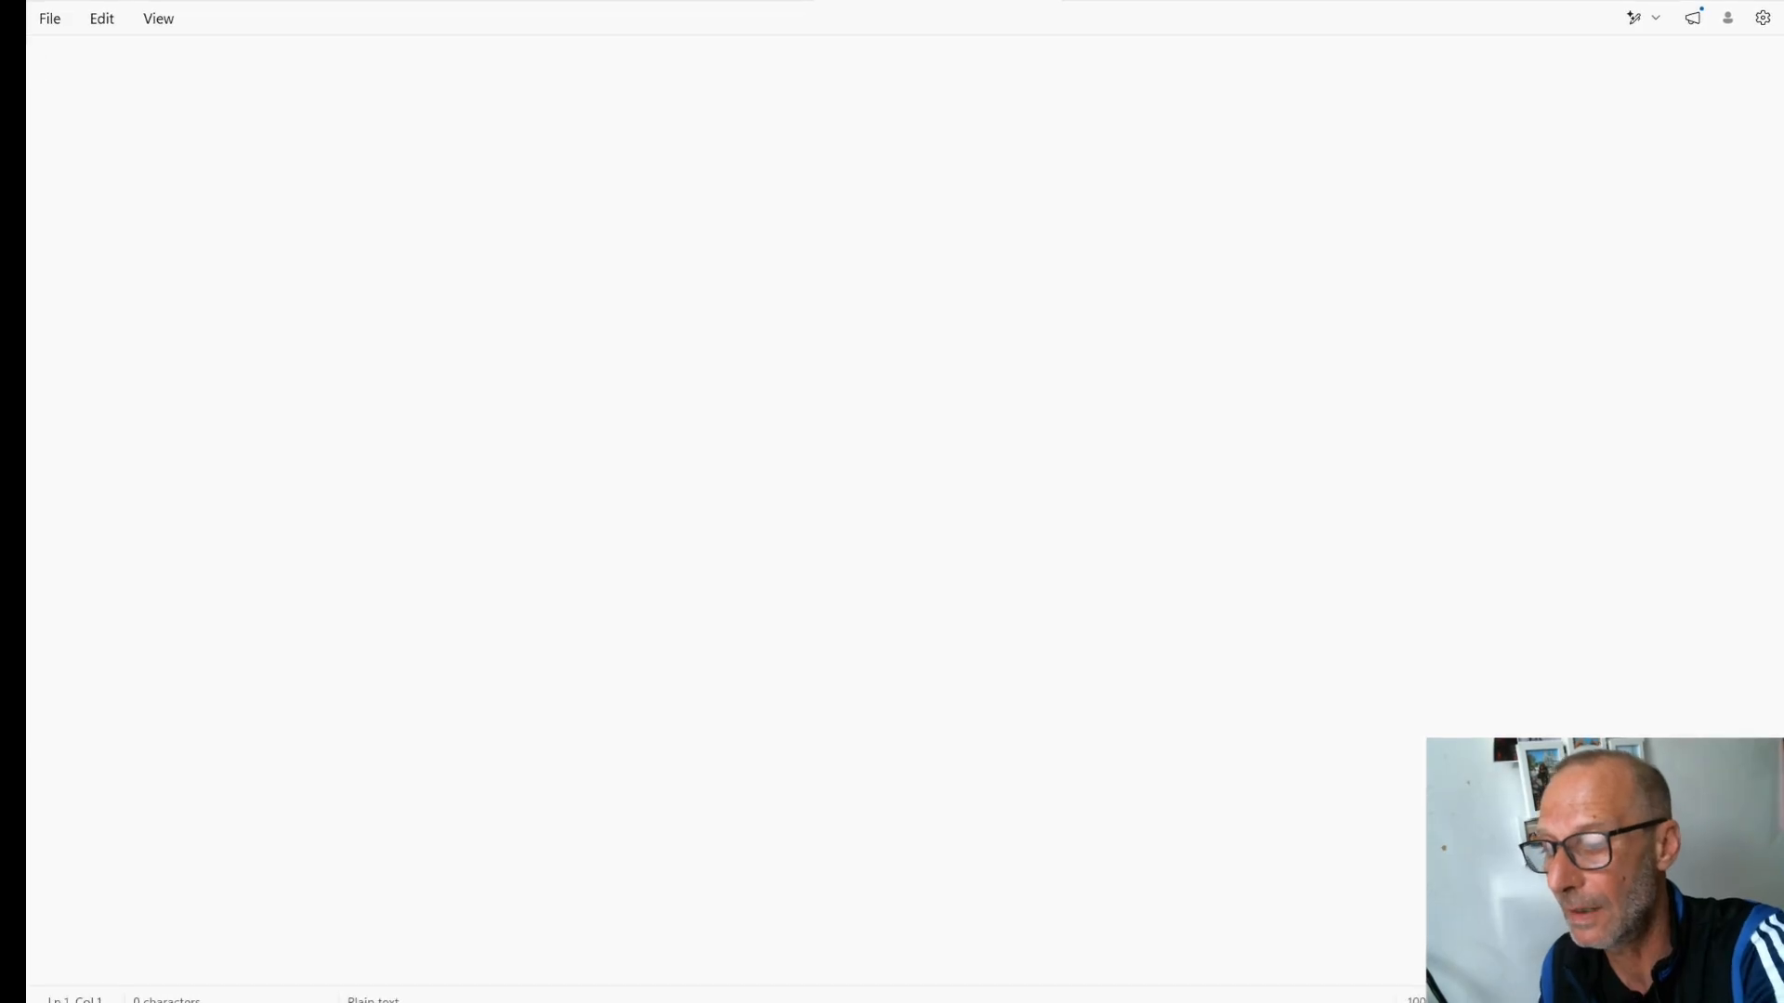
pyautogui.hotkey('ctrl', 'v')
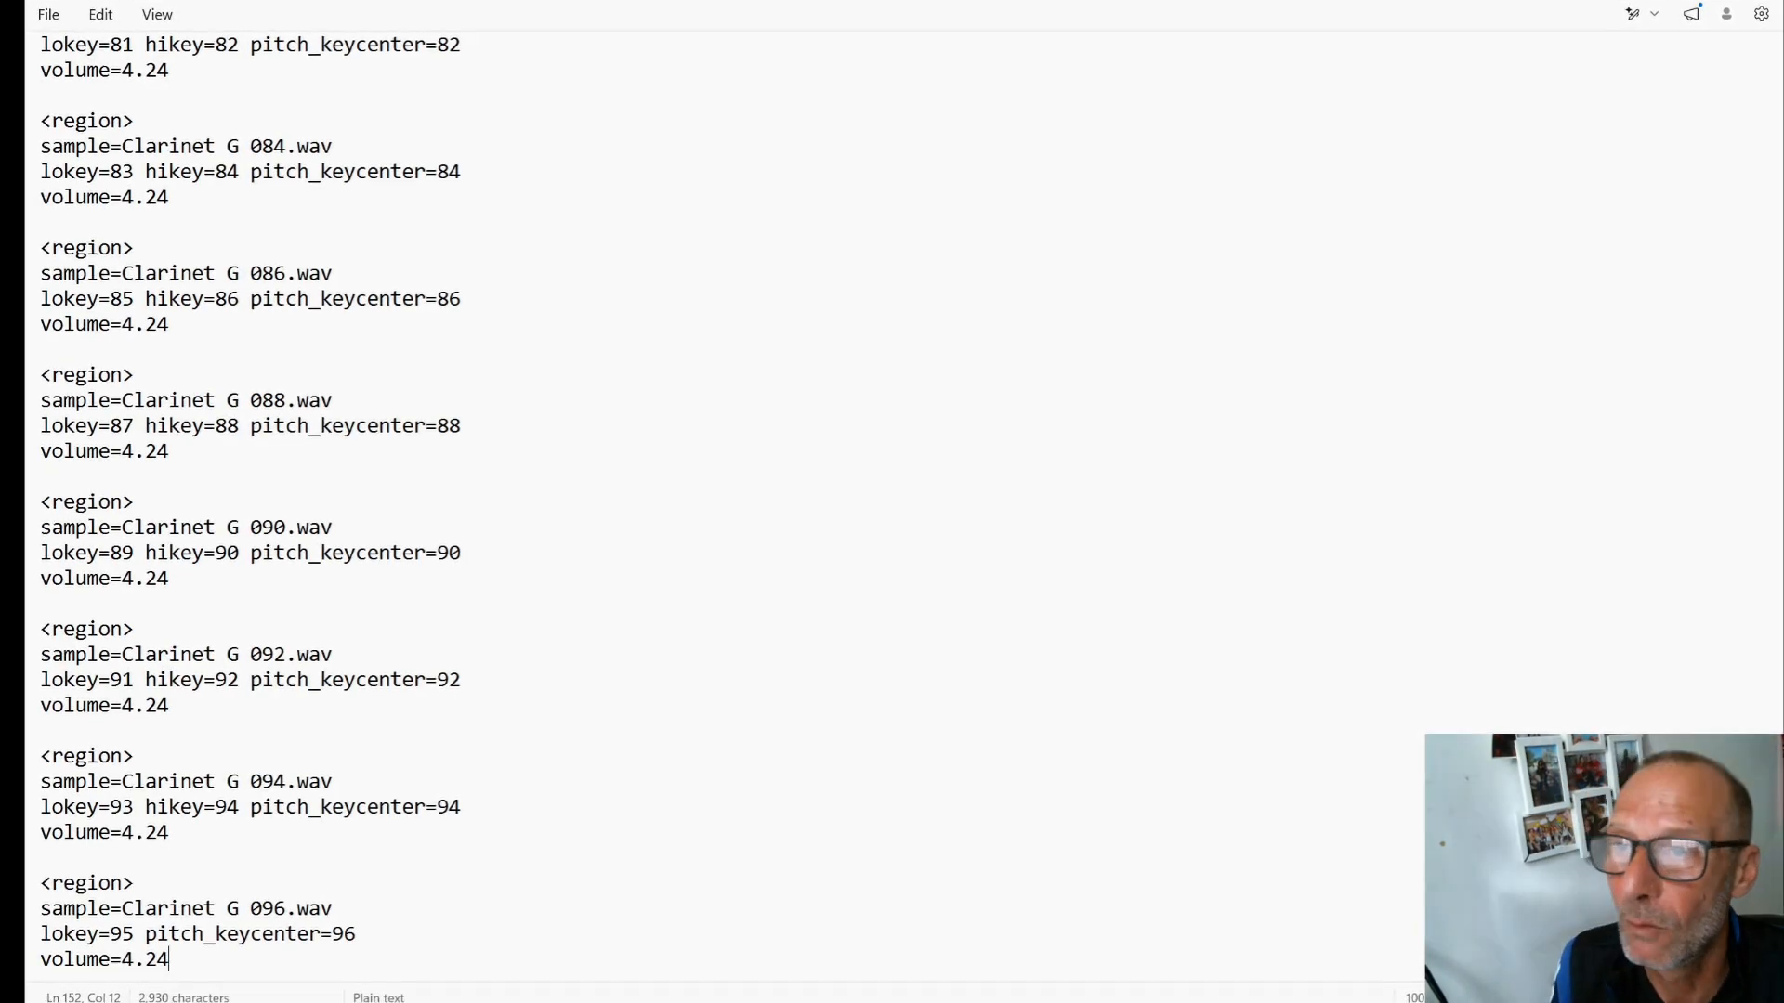
# Save the edited text as SUPITA CLARINET G.sfz in the SFZ FORMAT folder inside SF2 -TEST, with UTF-8 encoding.
pyautogui.click(47, 13)
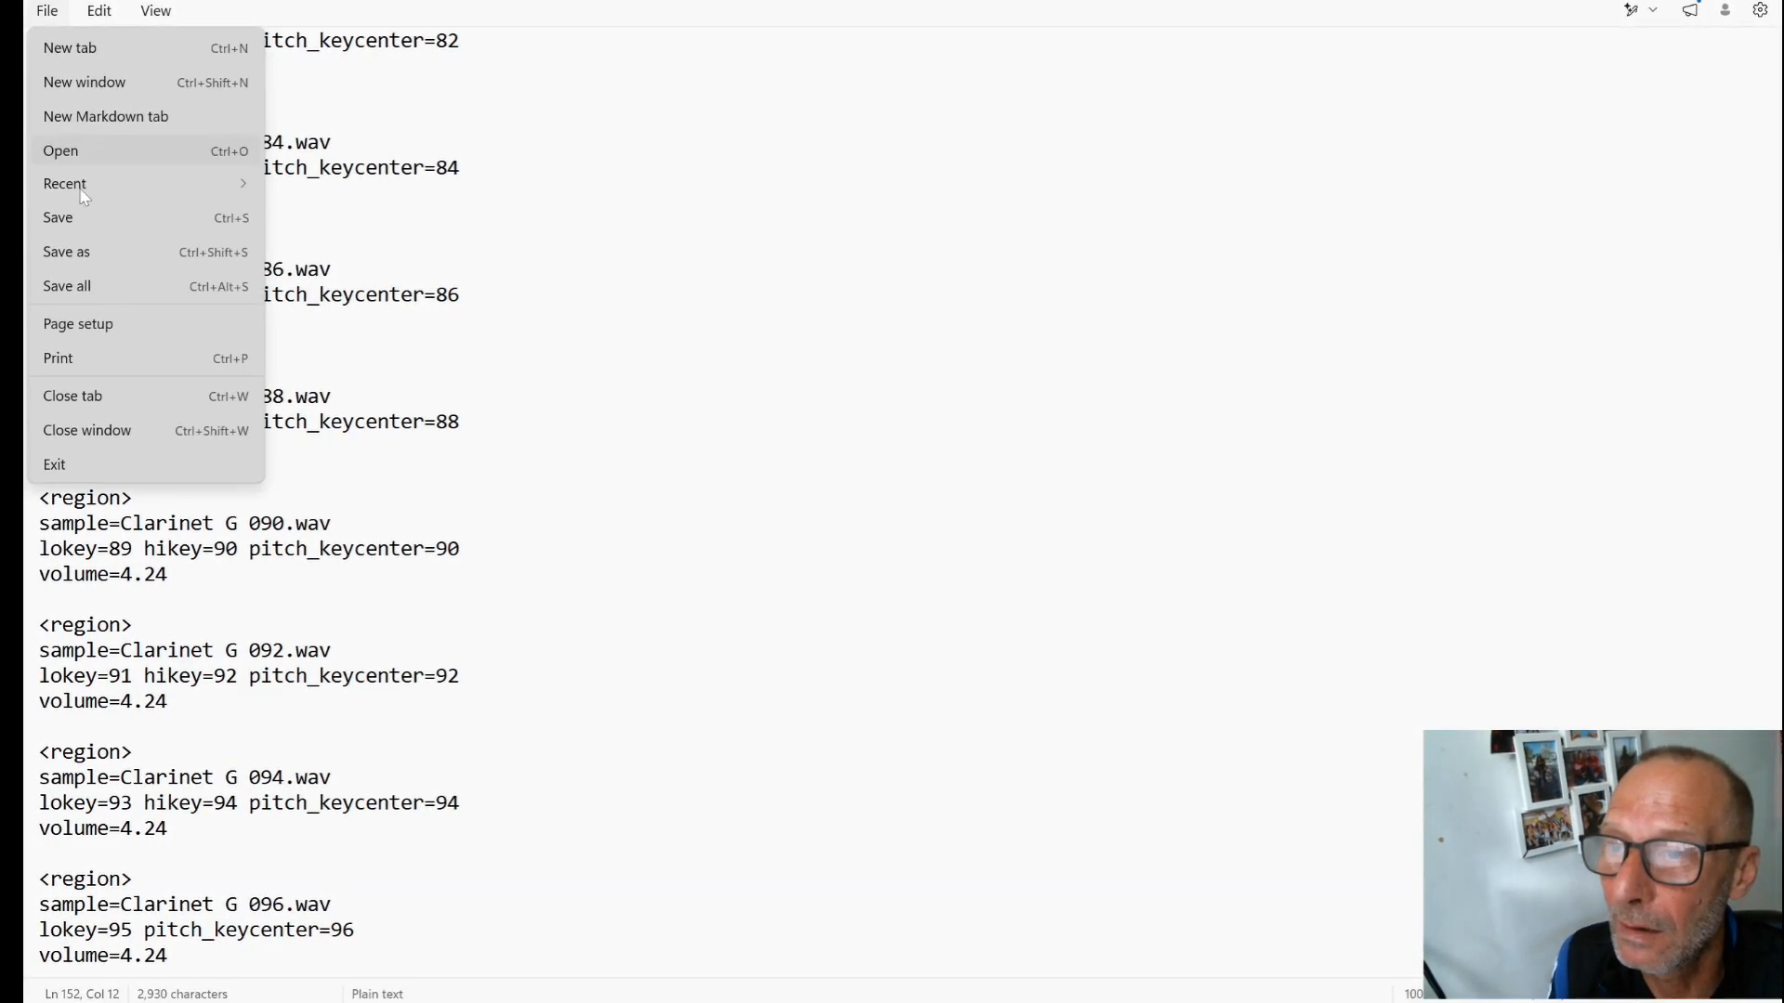
pyautogui.click(67, 251)
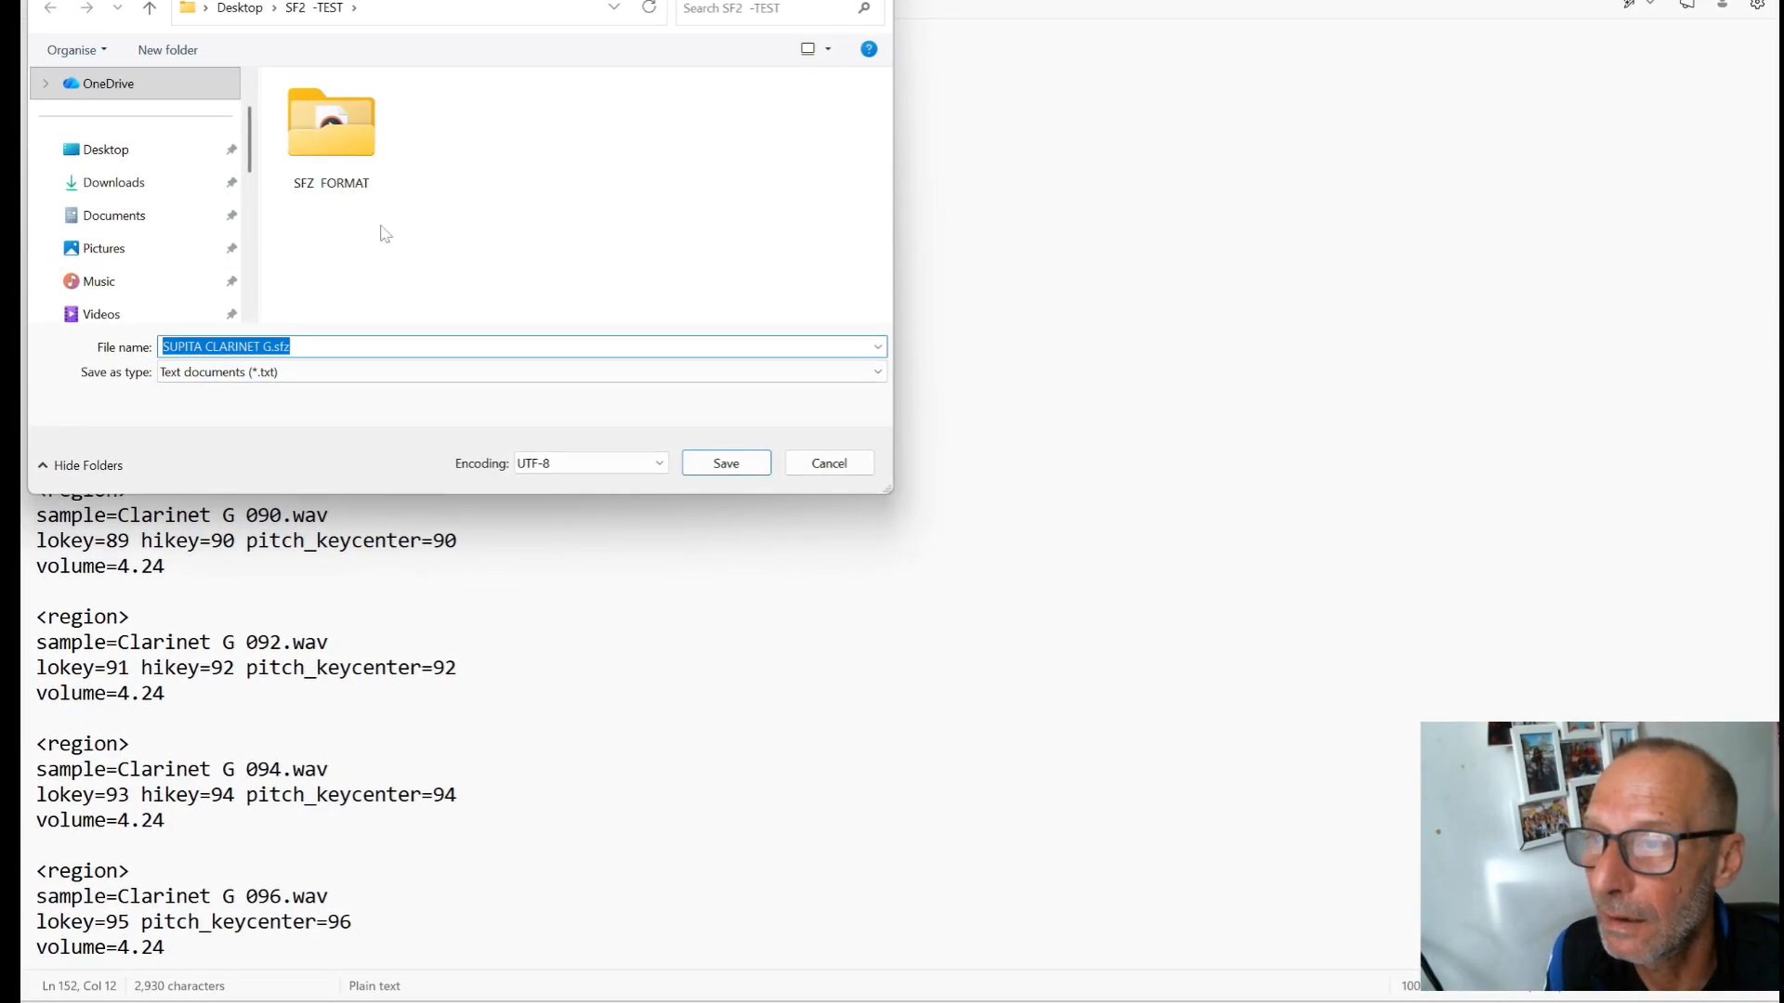
pyautogui.click(149, 9)
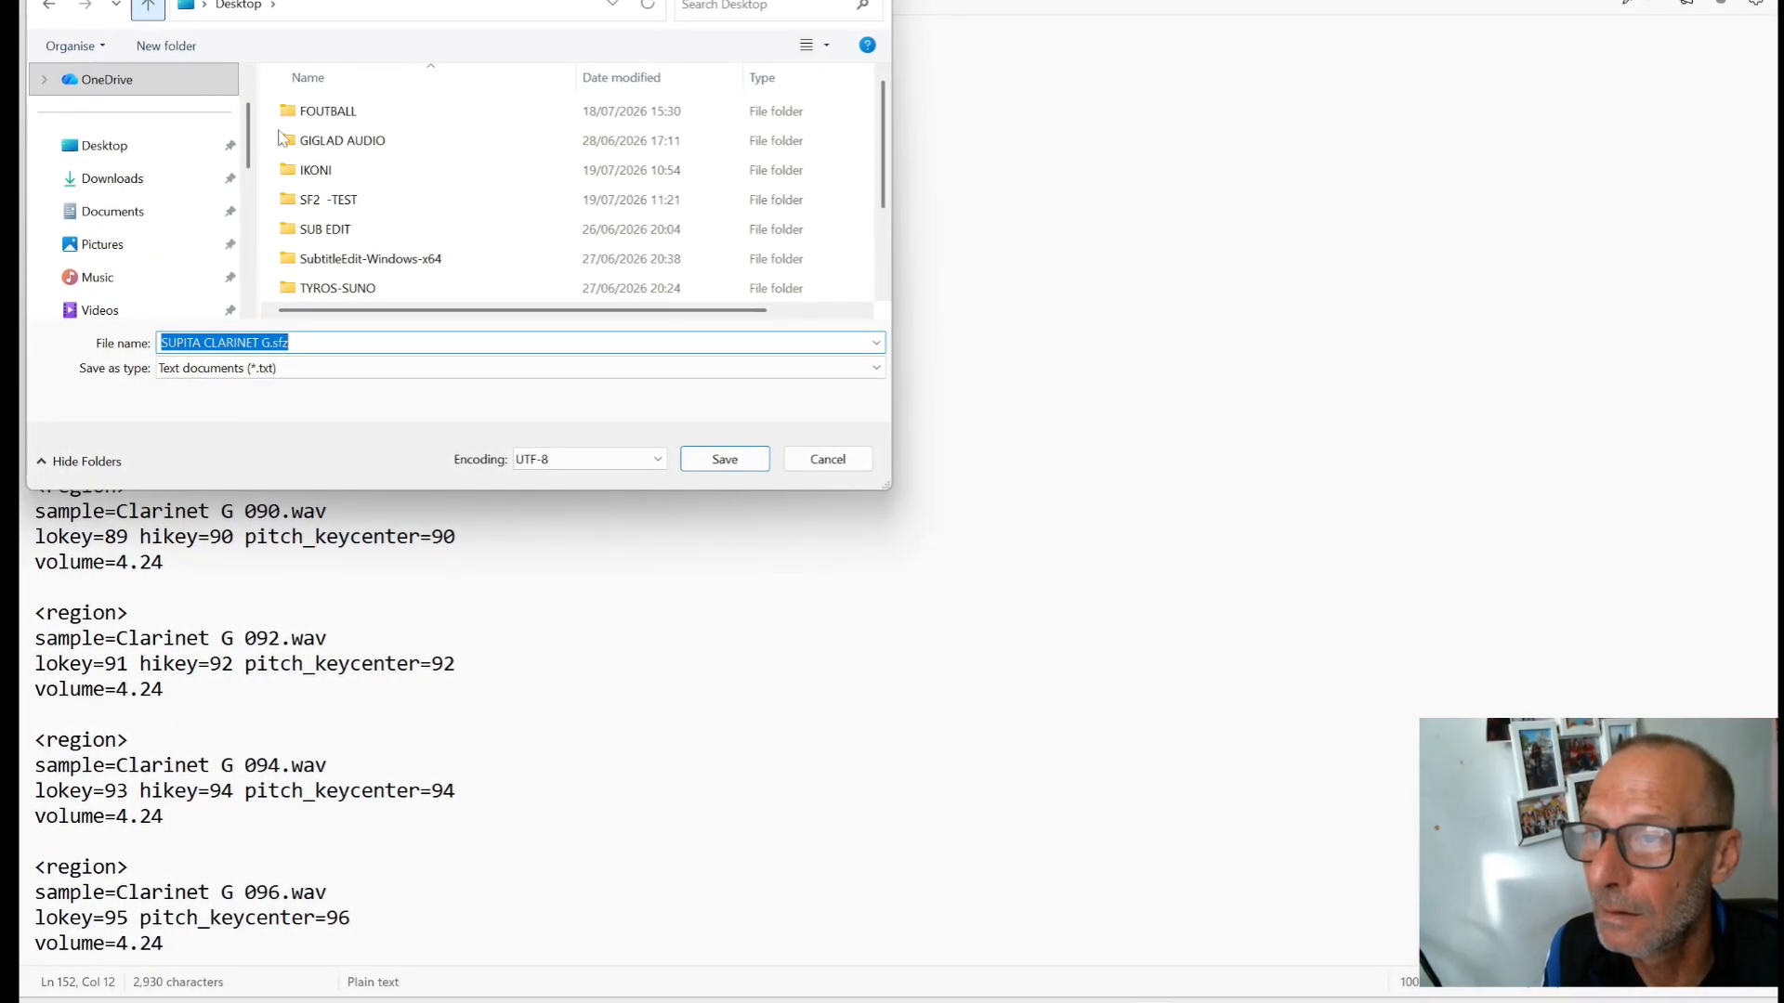
pyautogui.scroll(-2, 474, 175)
pyautogui.scroll(2, 415, 161)
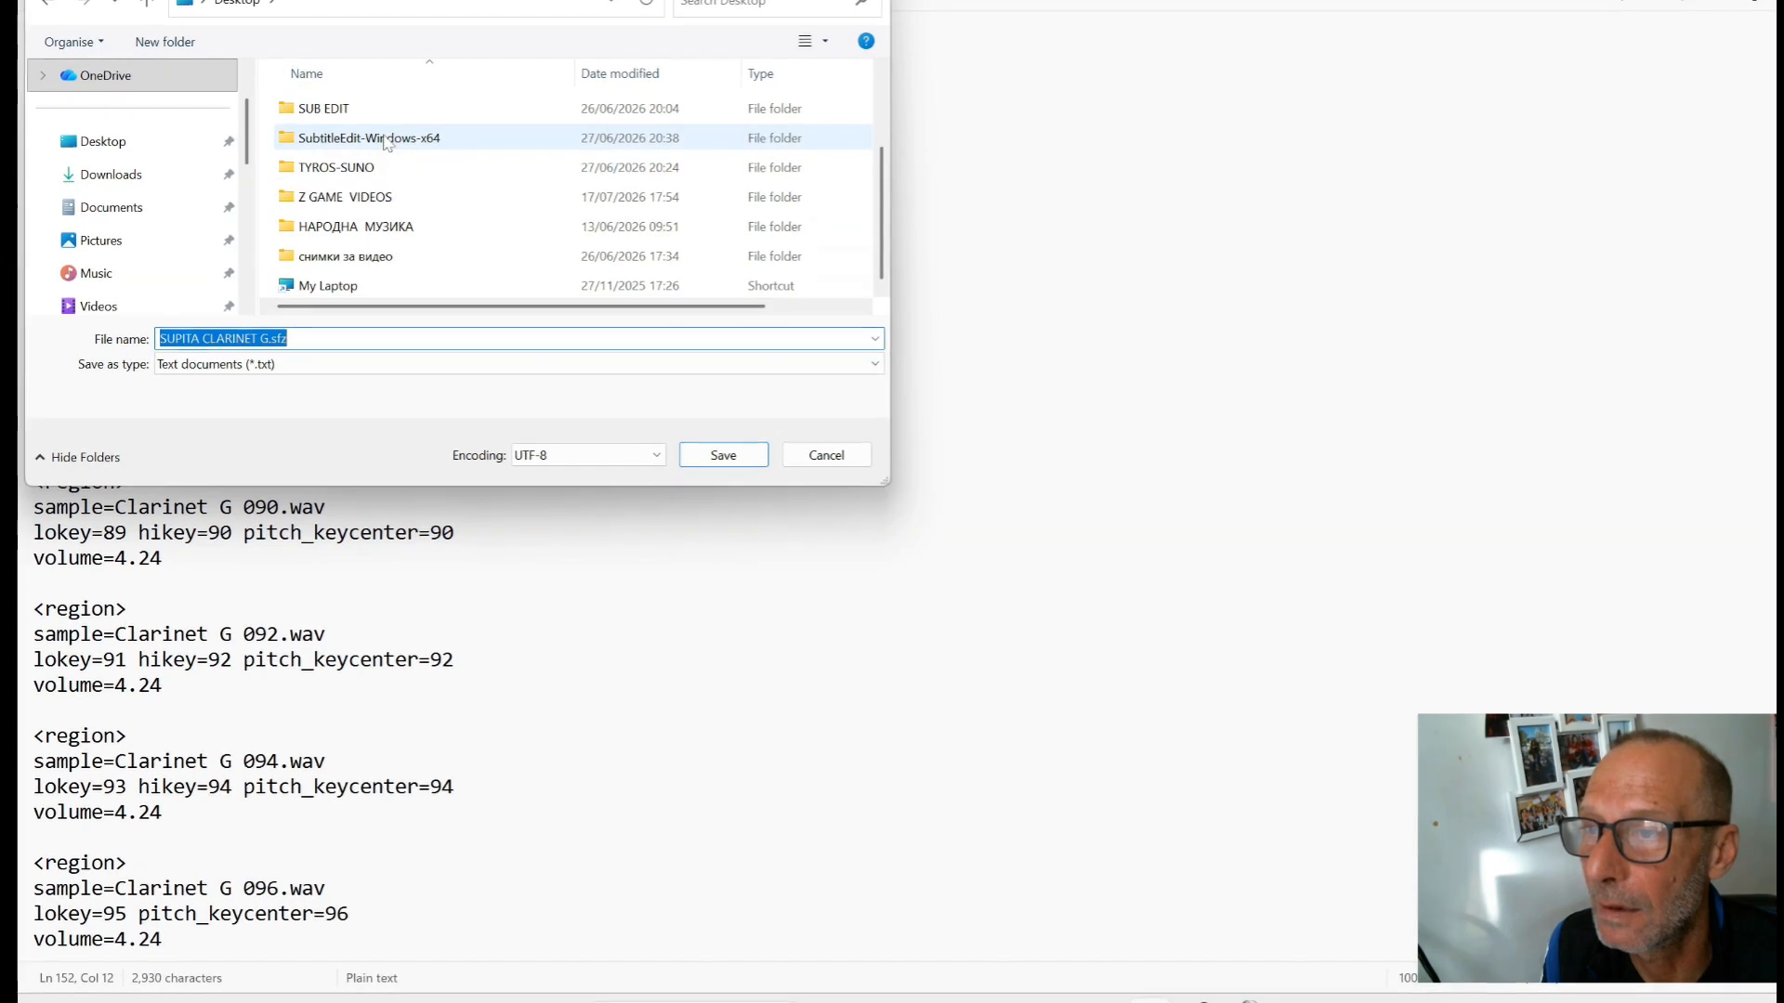
pyautogui.doubleClick(414, 162)
pyautogui.click(350, 139)
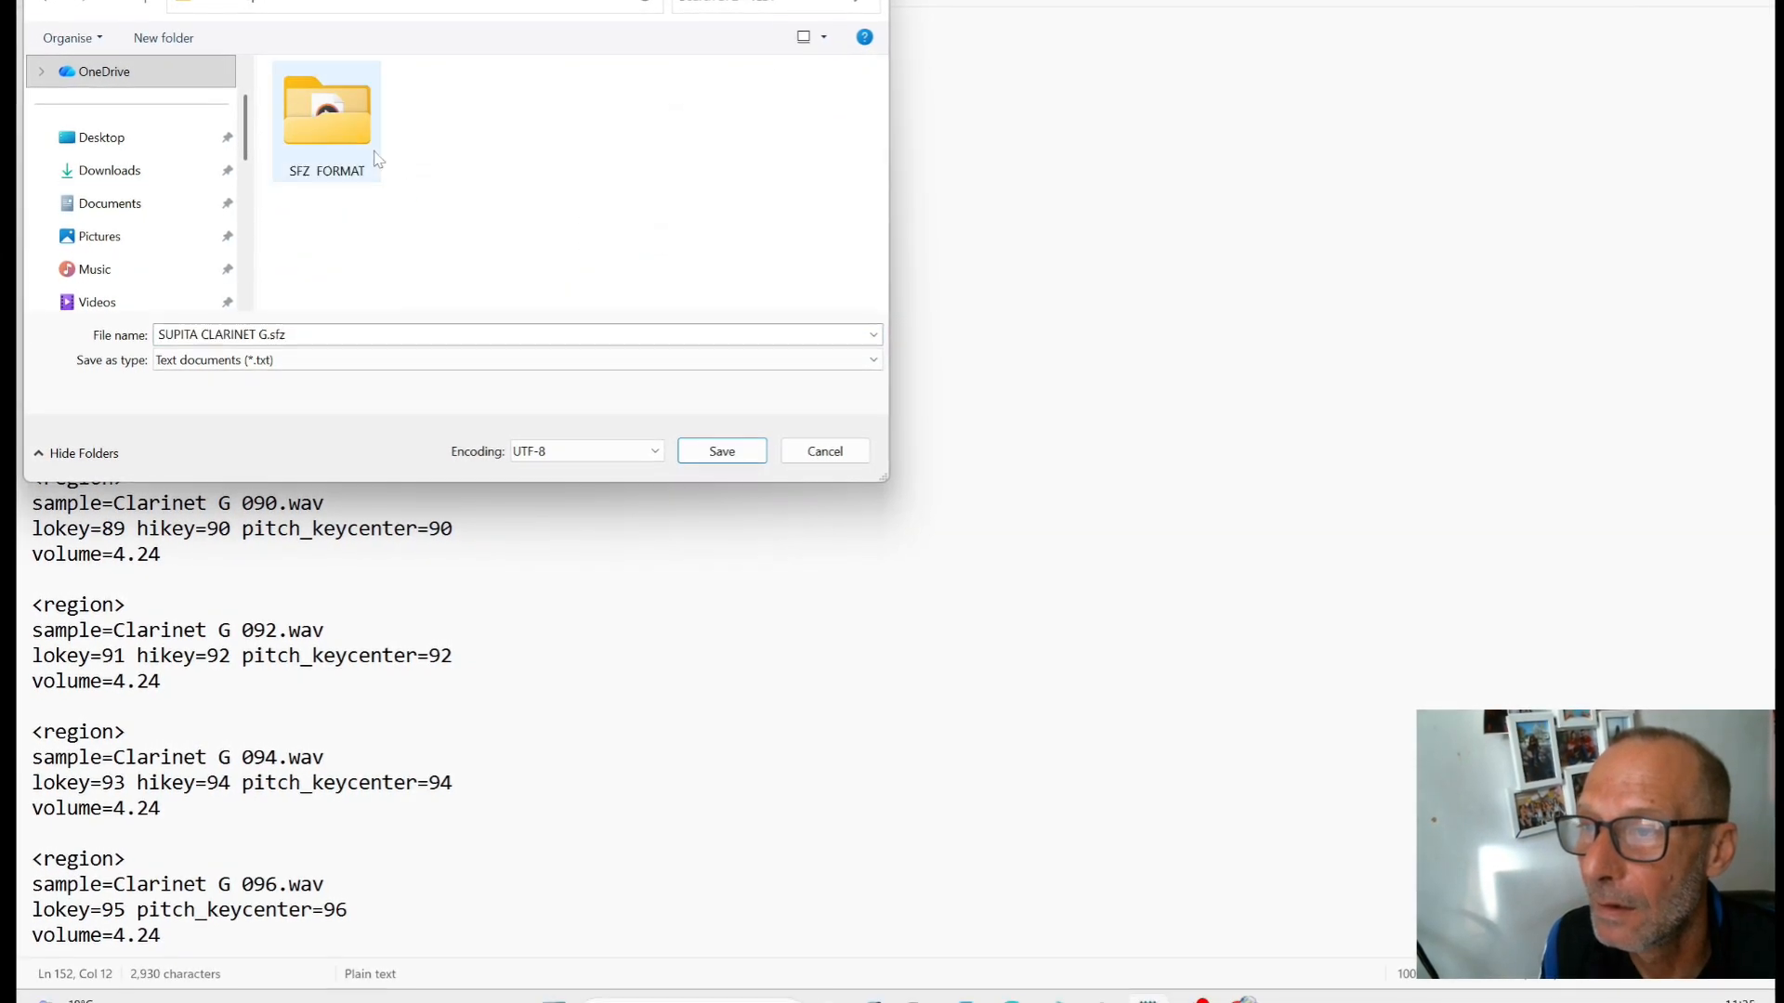
pyautogui.doubleClick(347, 130)
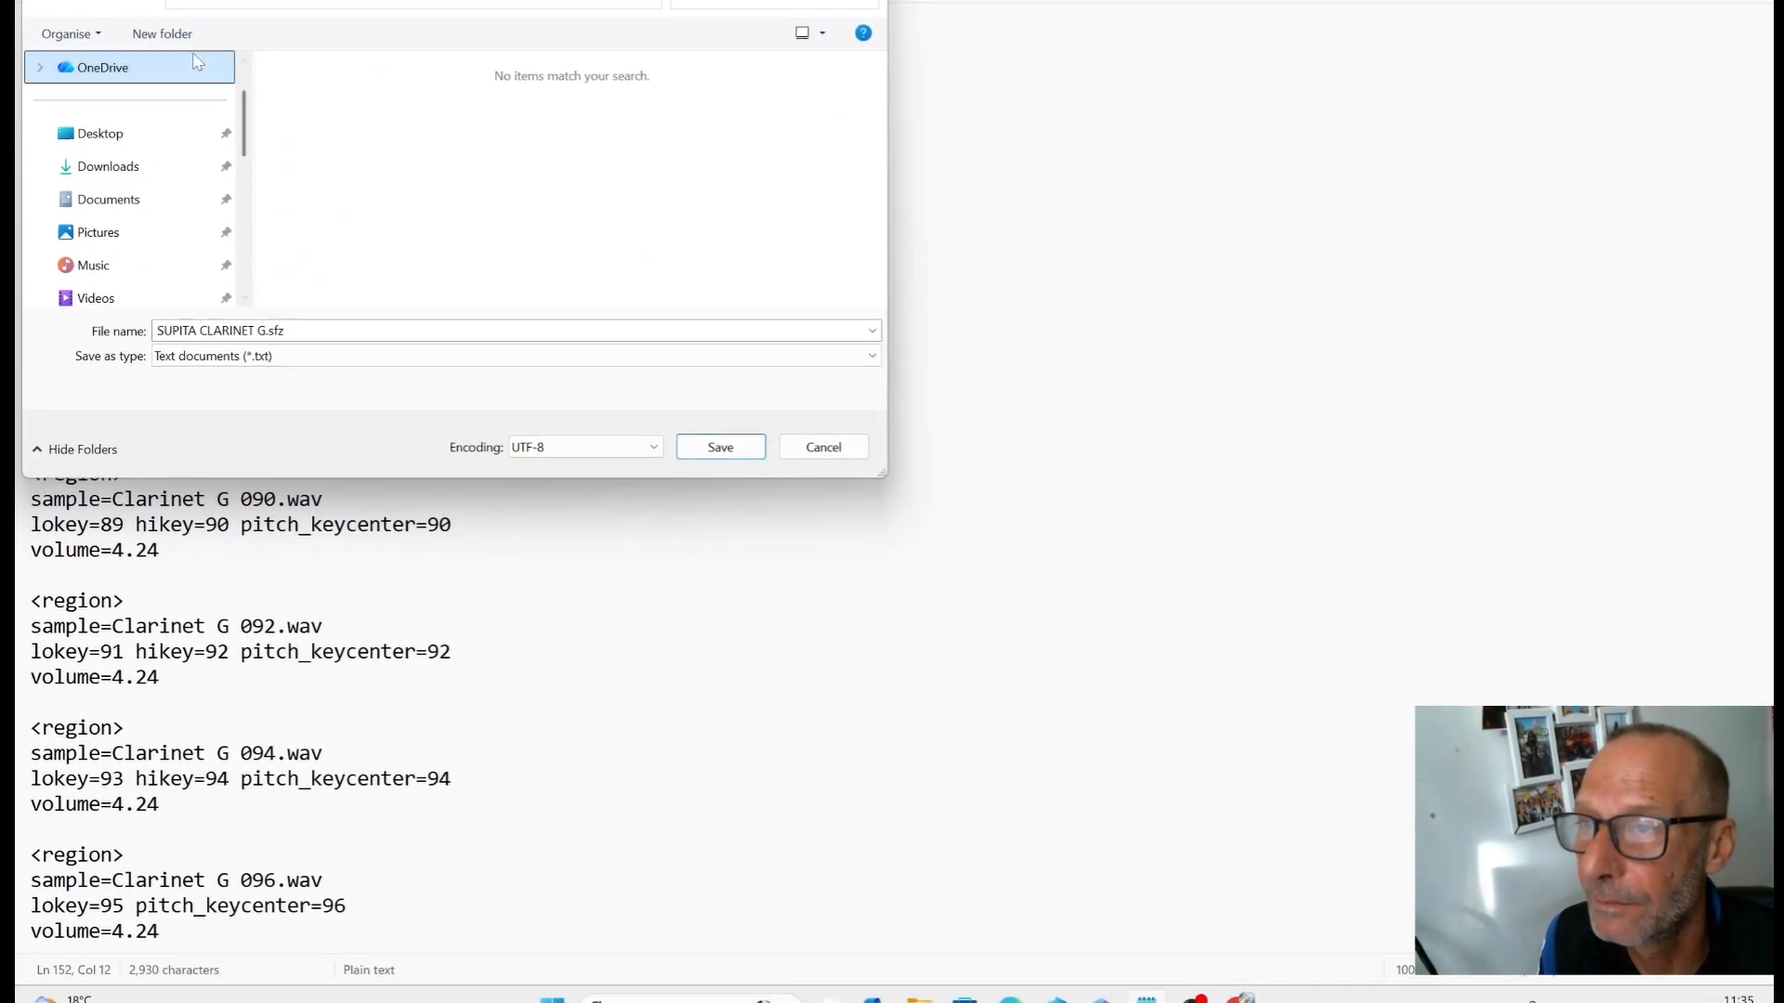
pyautogui.click(729, 451)
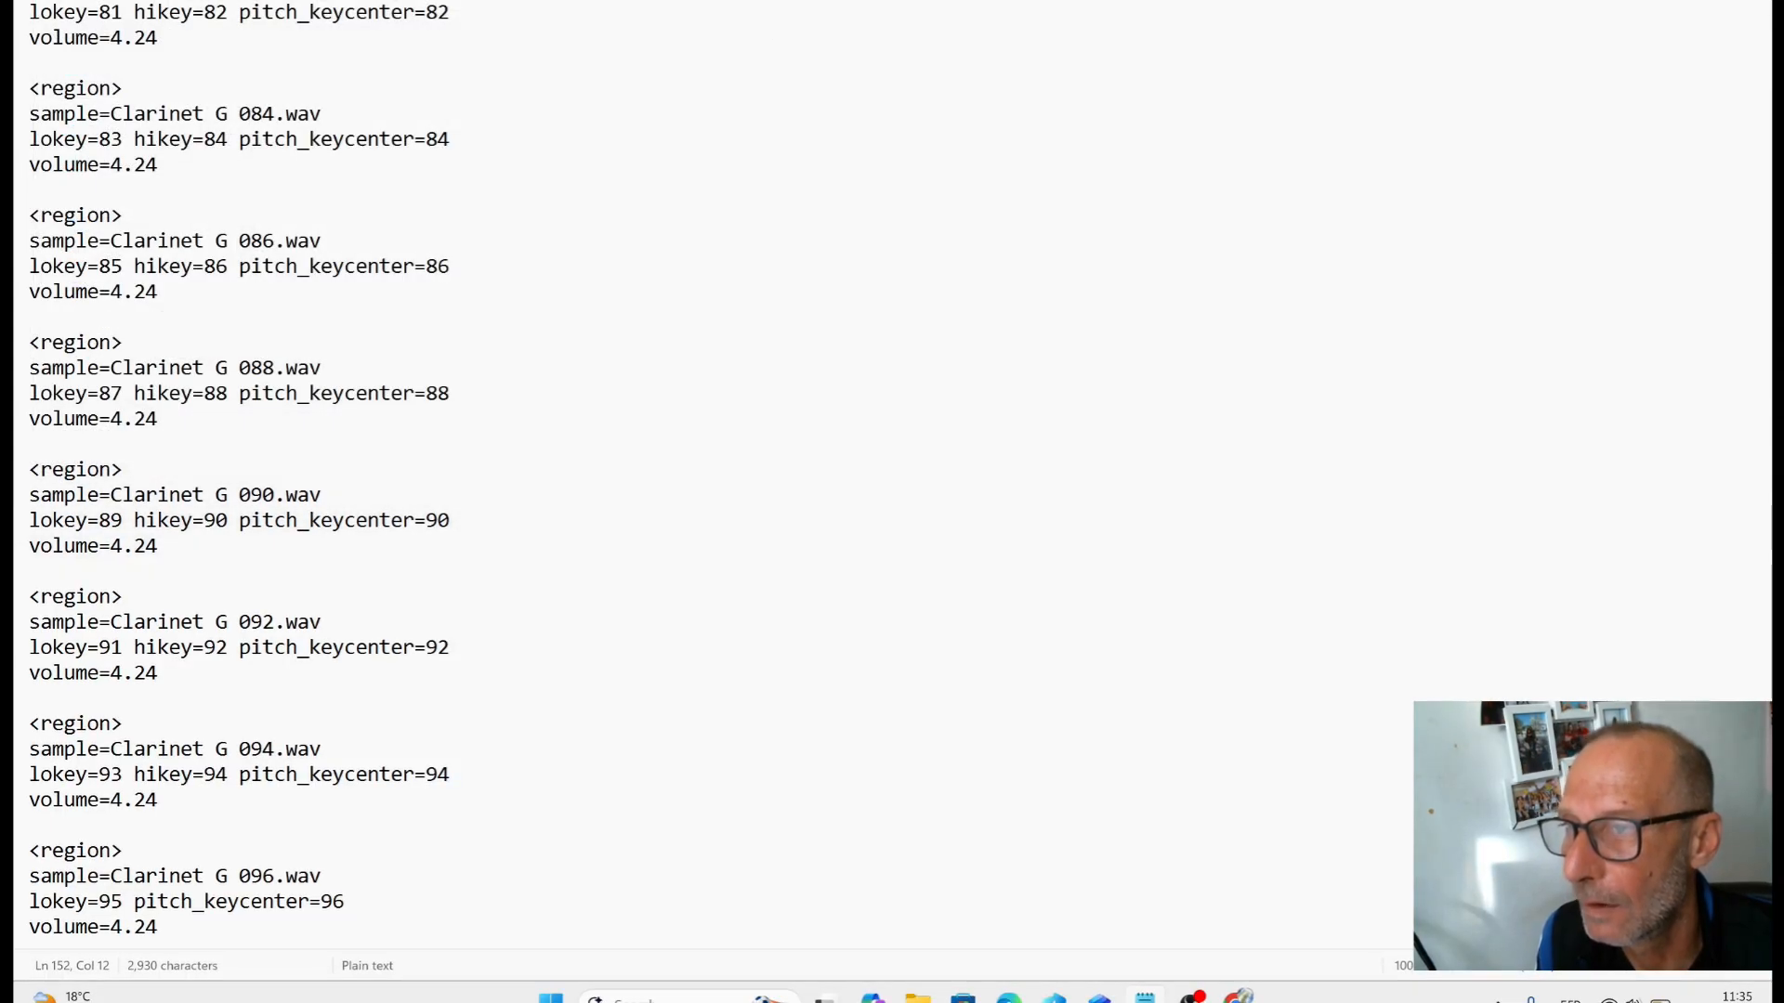
# Go to the desktop, close the Videos folder window and open the SFZ FORMAT folder inside SF2 -TEST in File Explorer.
pyautogui.hotkey('alt', 'Tab')
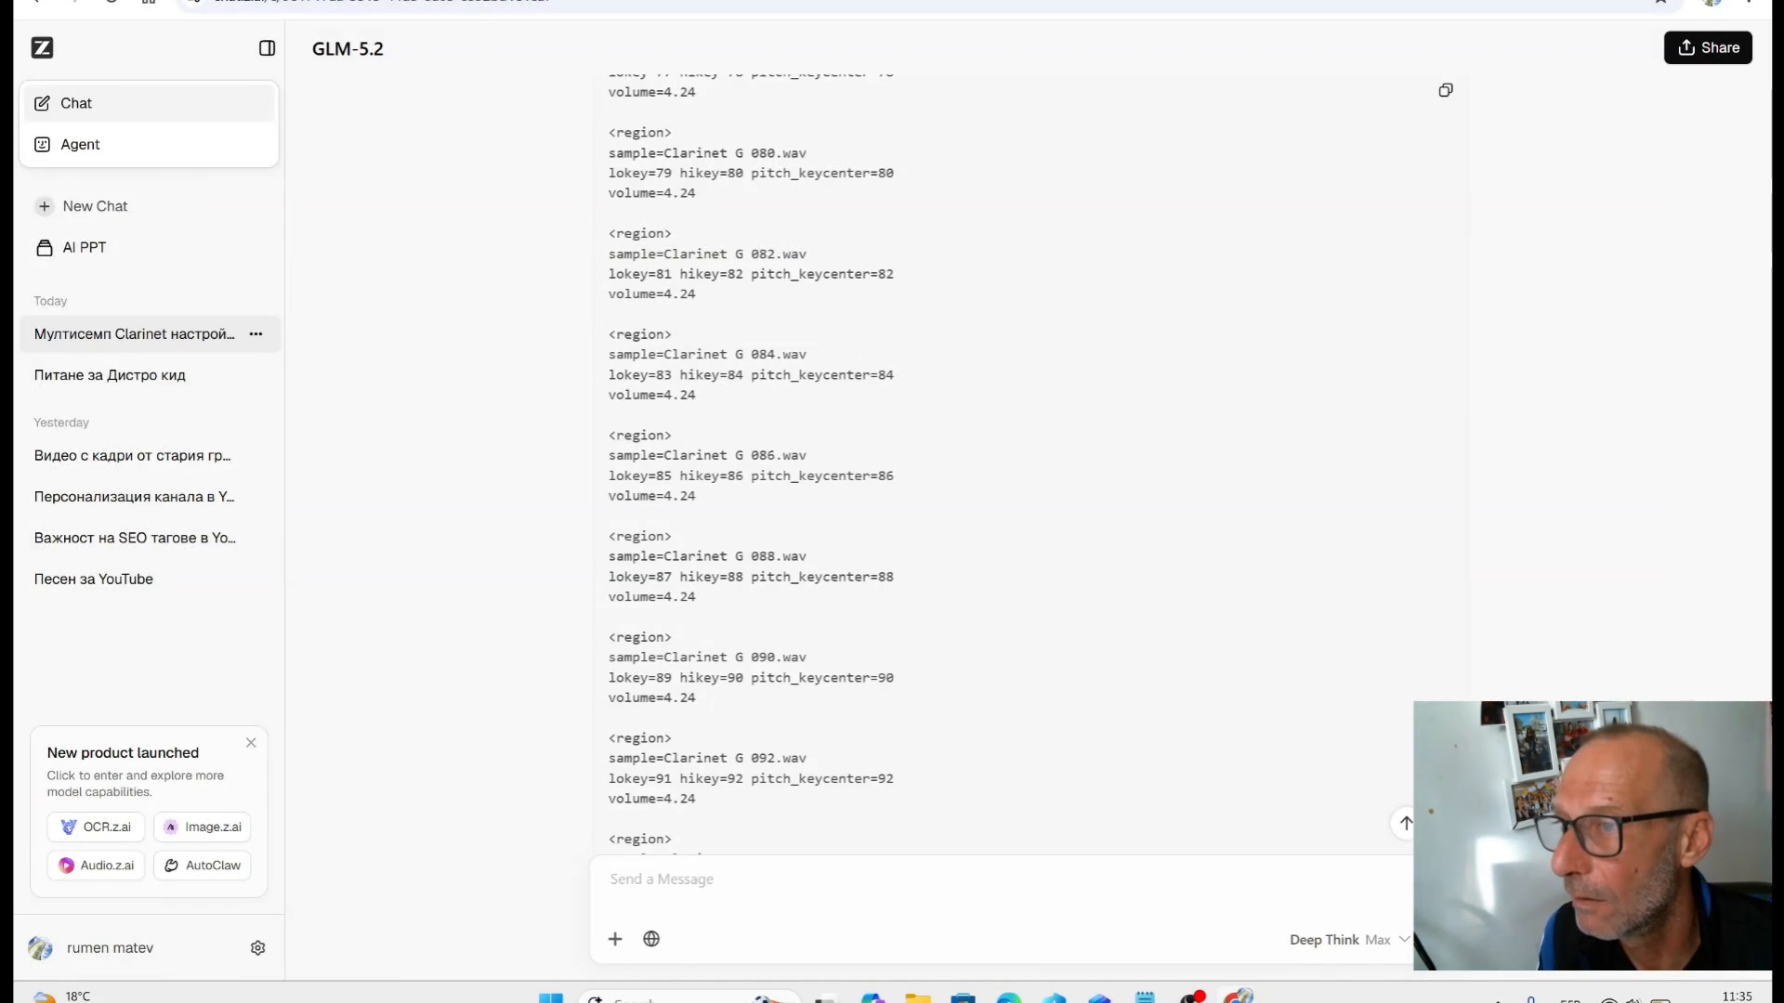
pyautogui.press('super+d')
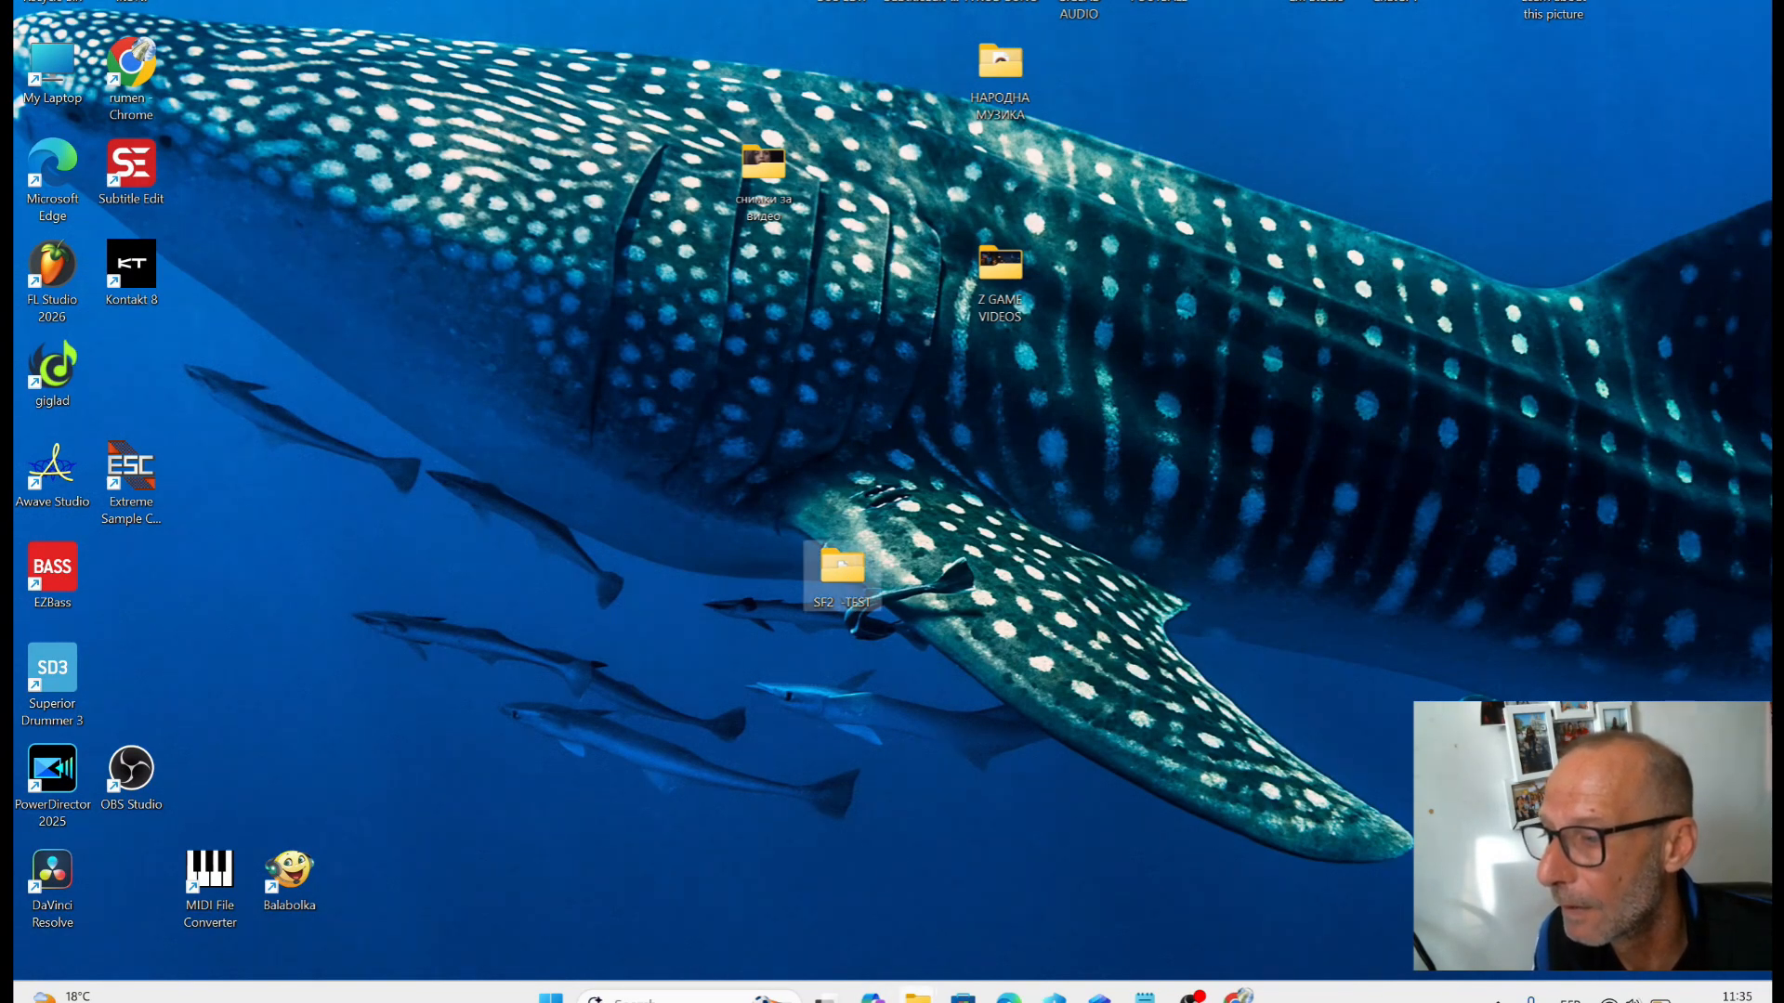
pyautogui.moveTo(917, 994)
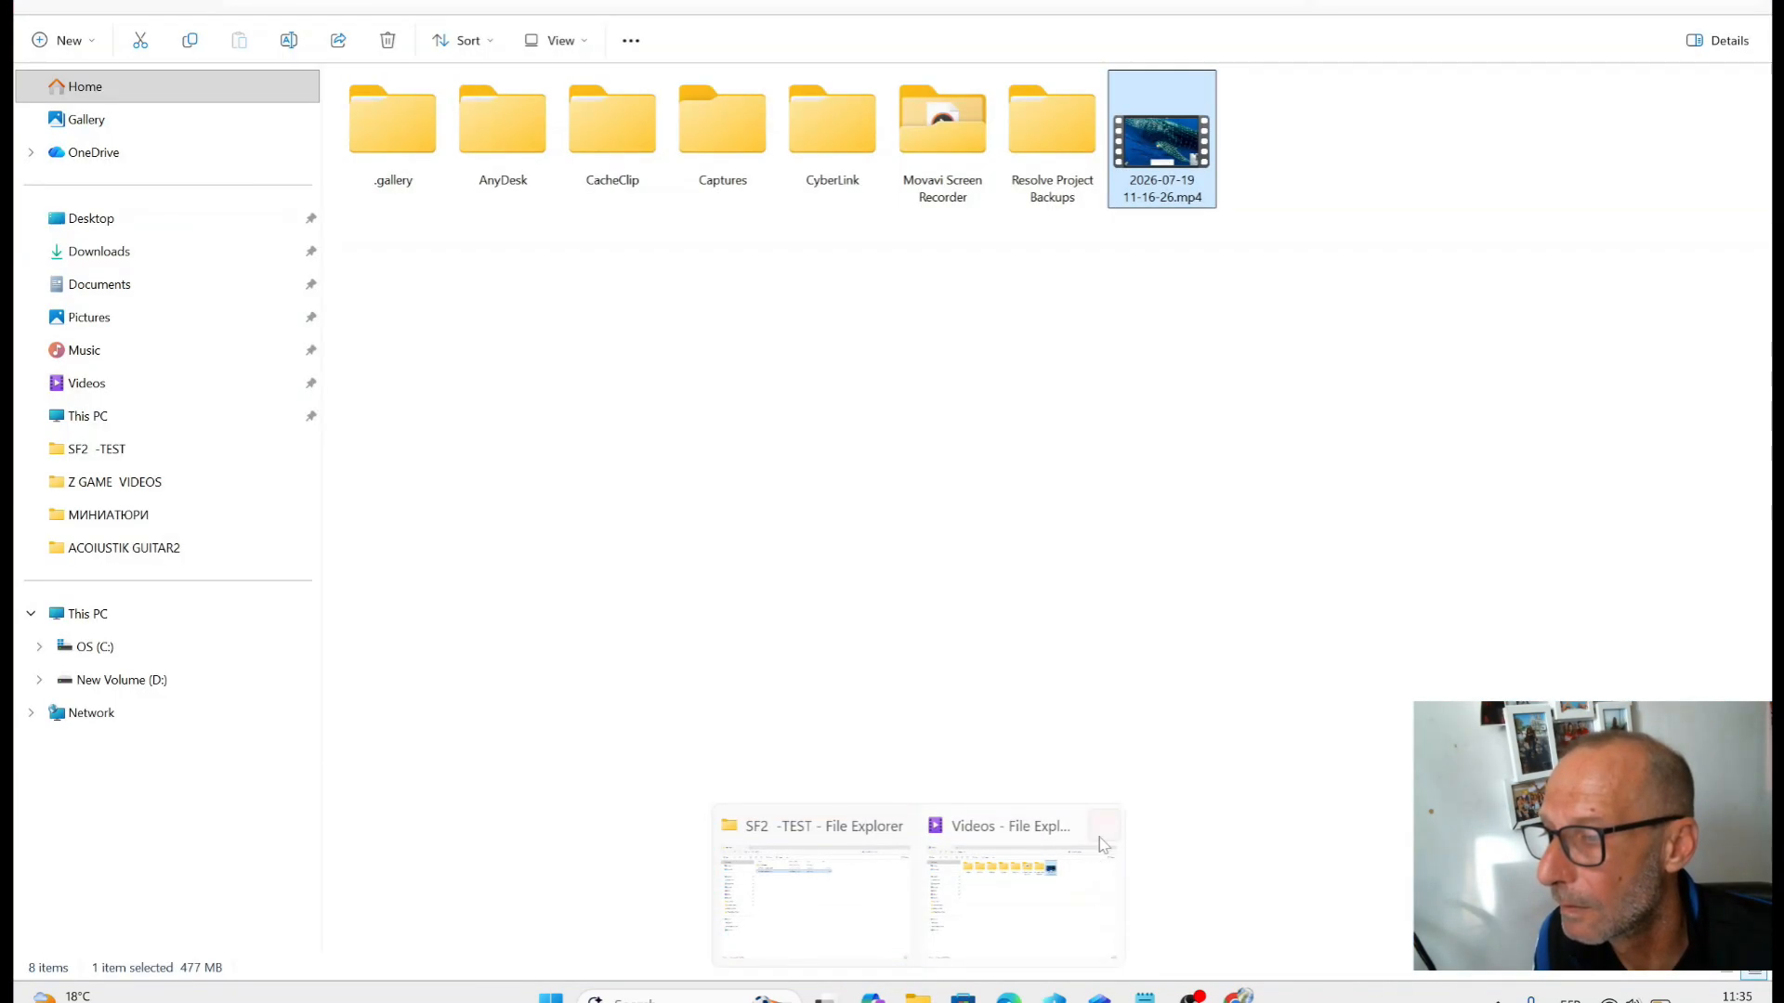
pyautogui.click(1102, 826)
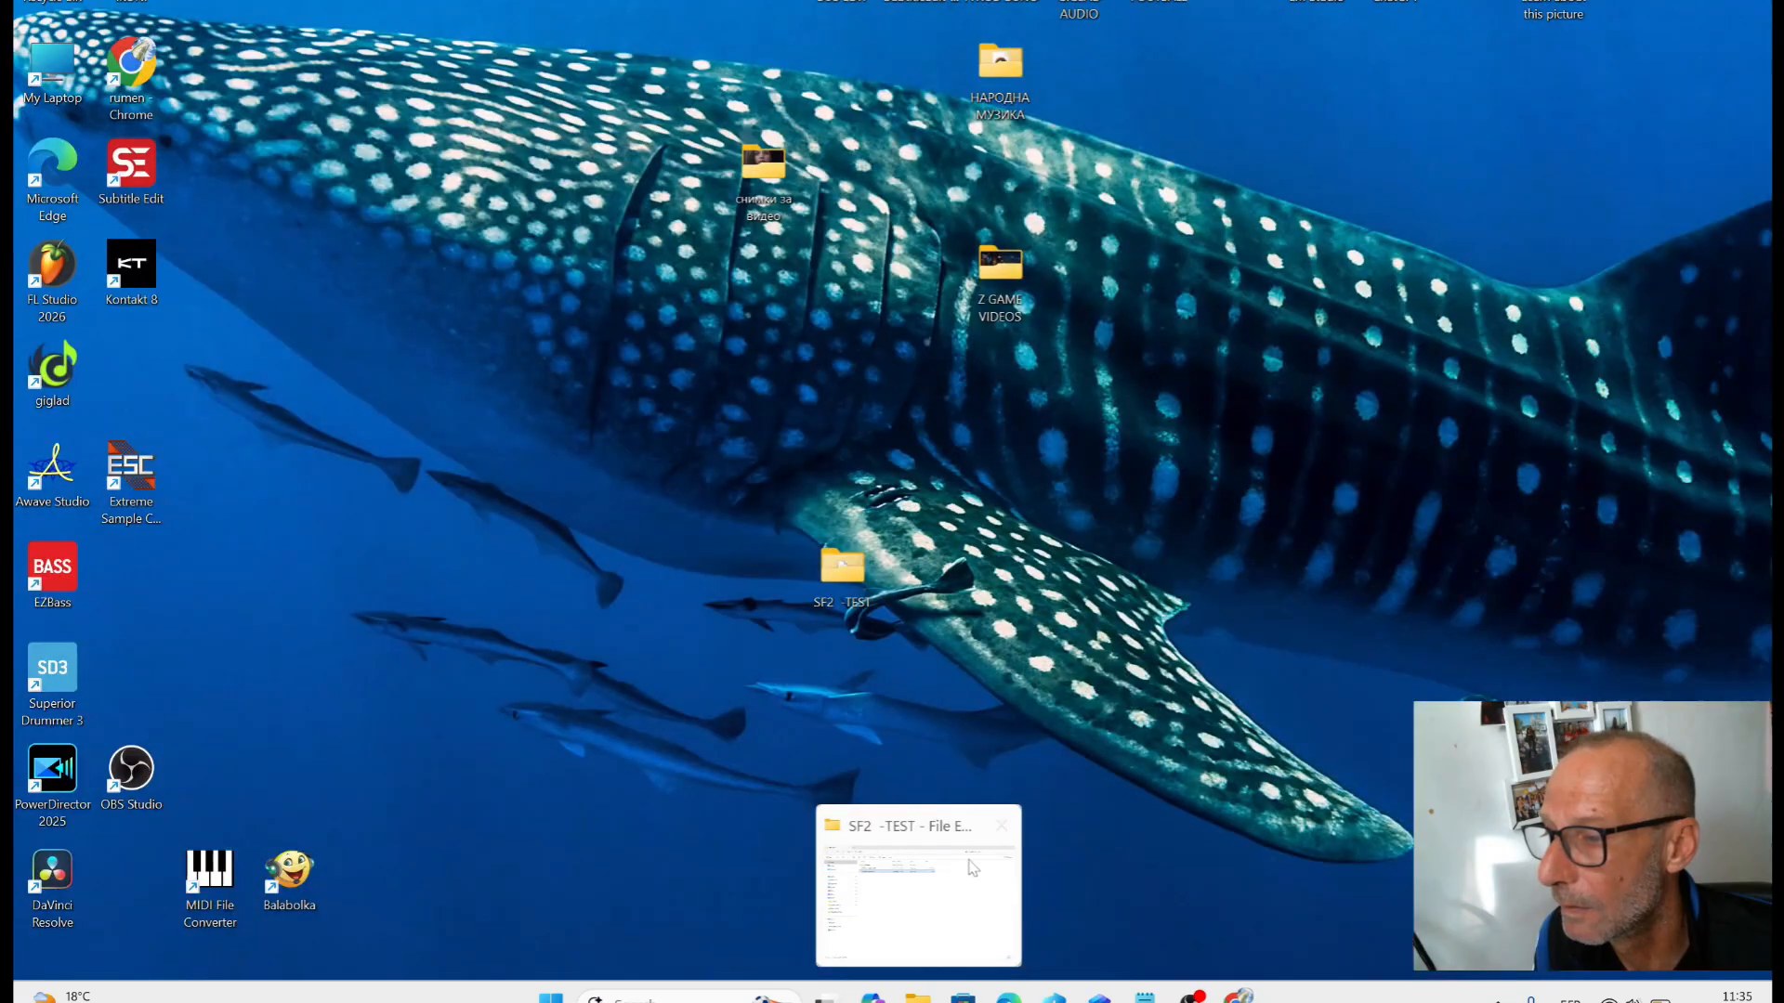
pyautogui.click(958, 902)
pyautogui.click(570, 311)
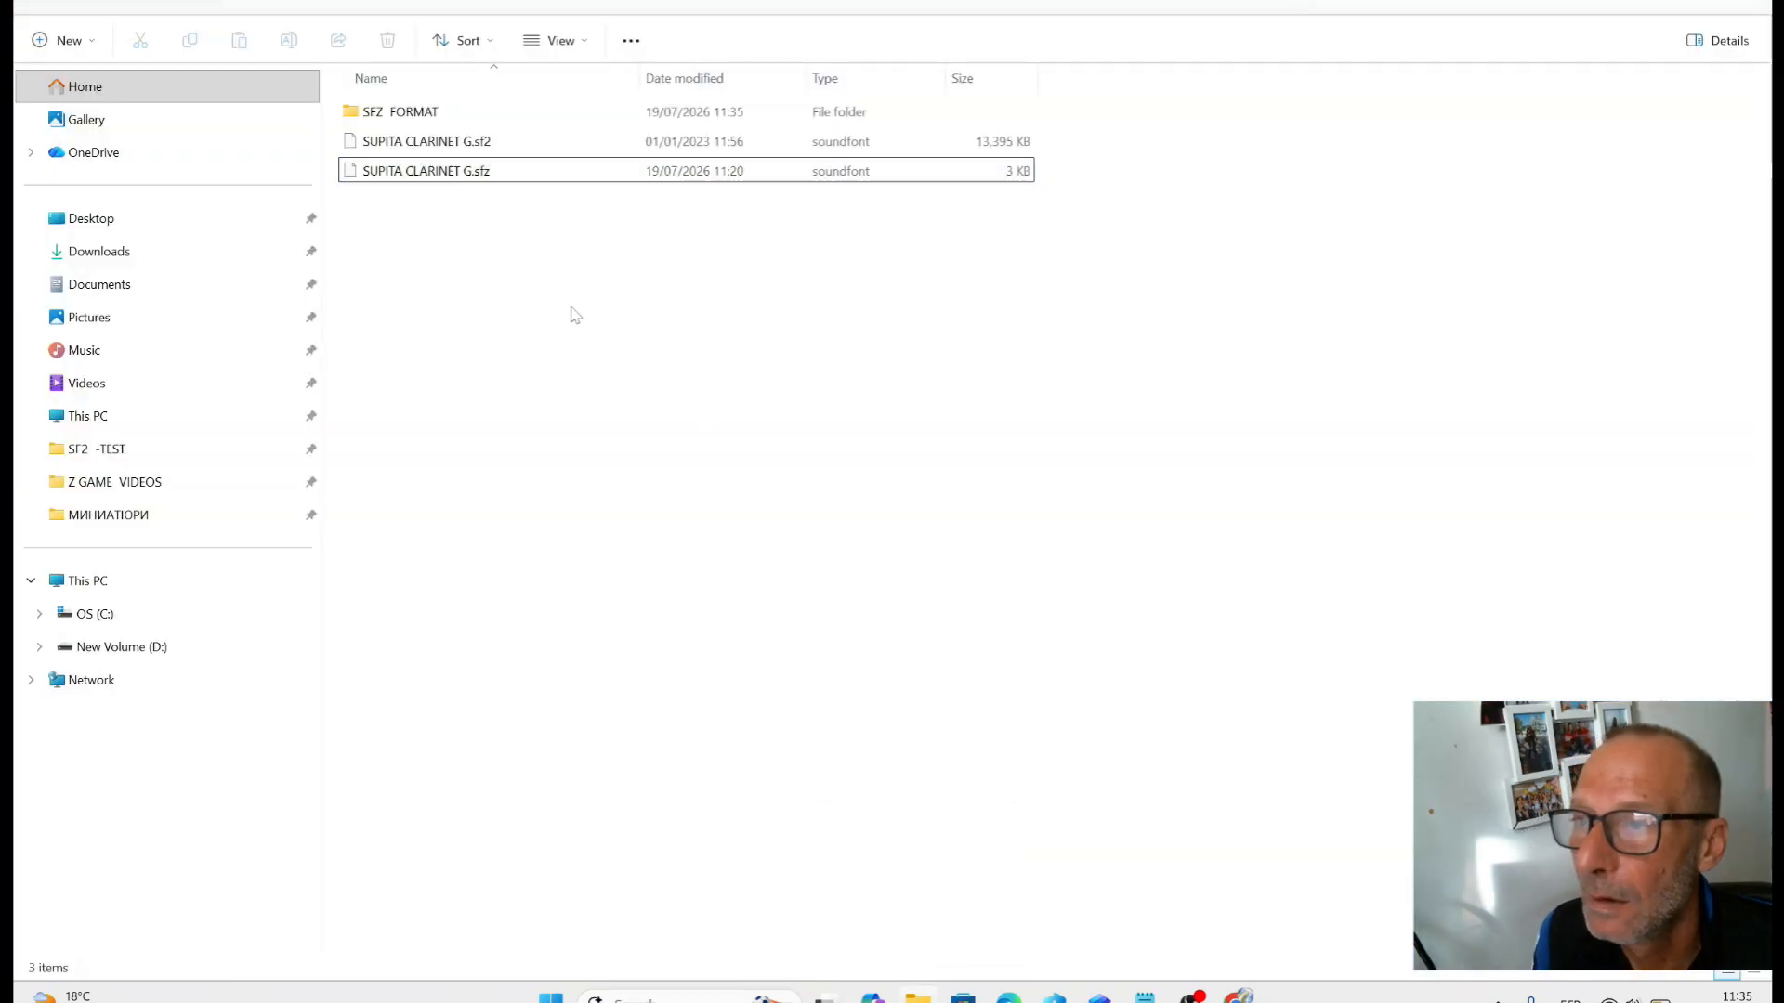
pyautogui.doubleClick(430, 112)
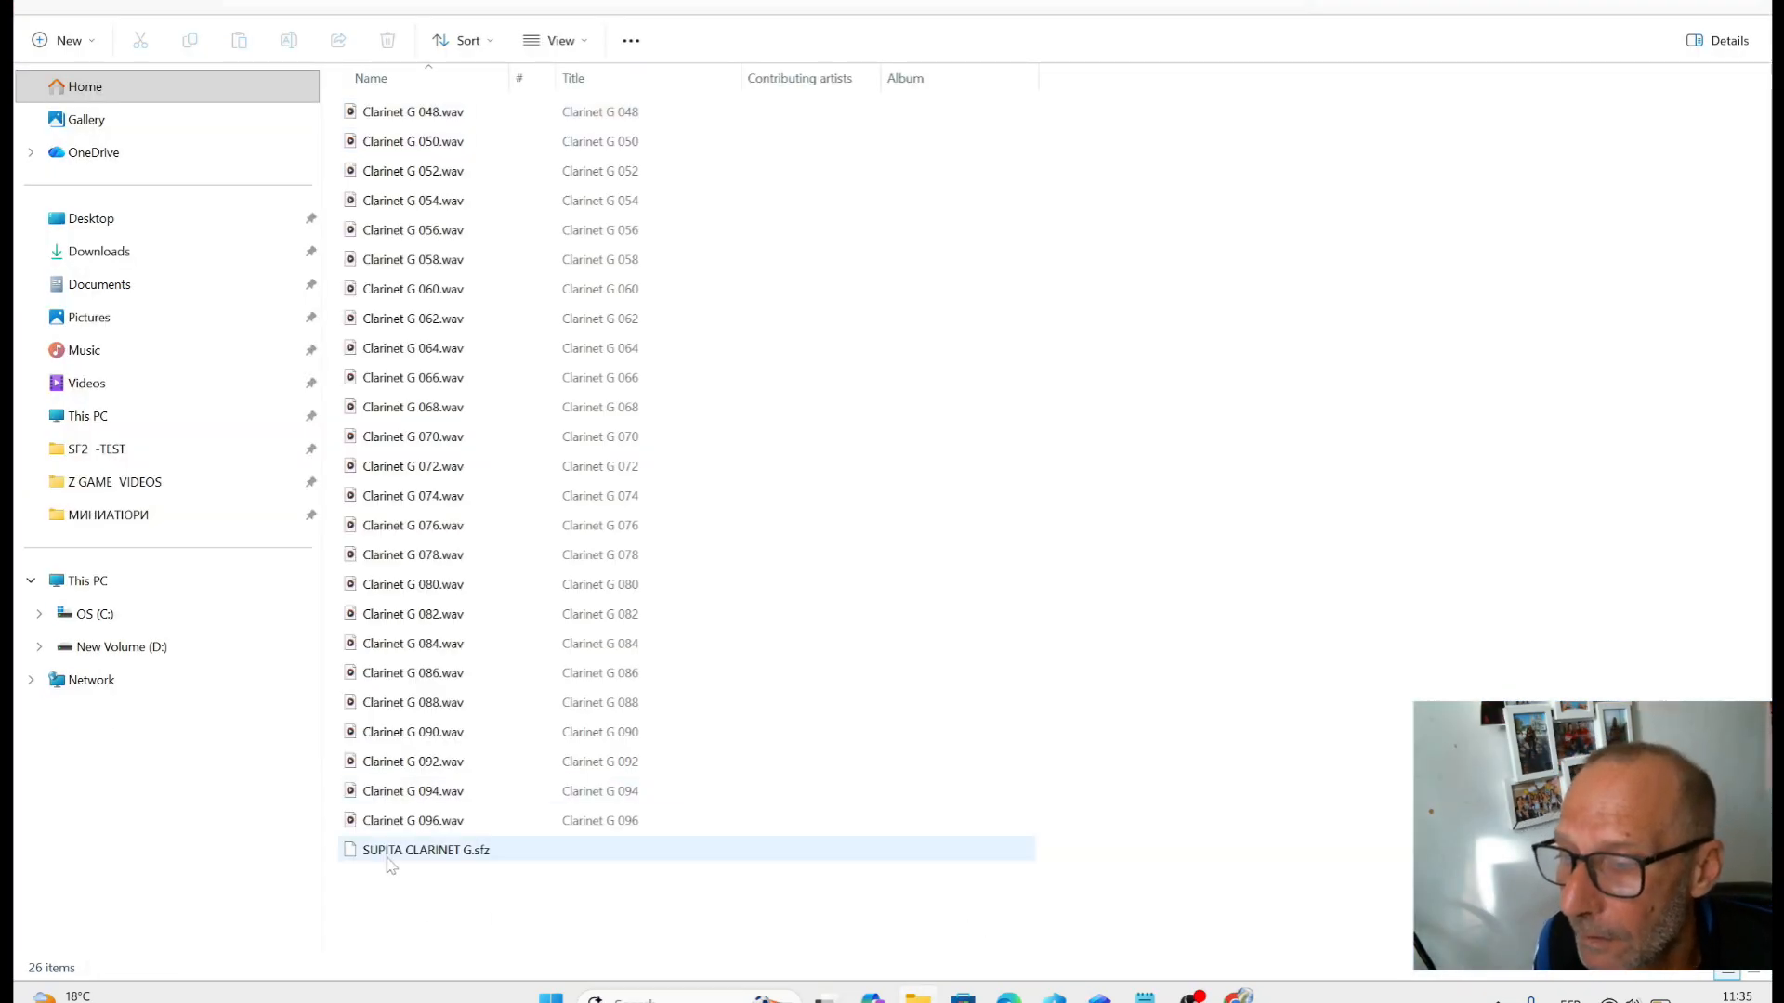
# Open SUPITA CLARINET G.sfz in Polyphone, check its instruments overview and close the program.
pyautogui.doubleClick(467, 851)
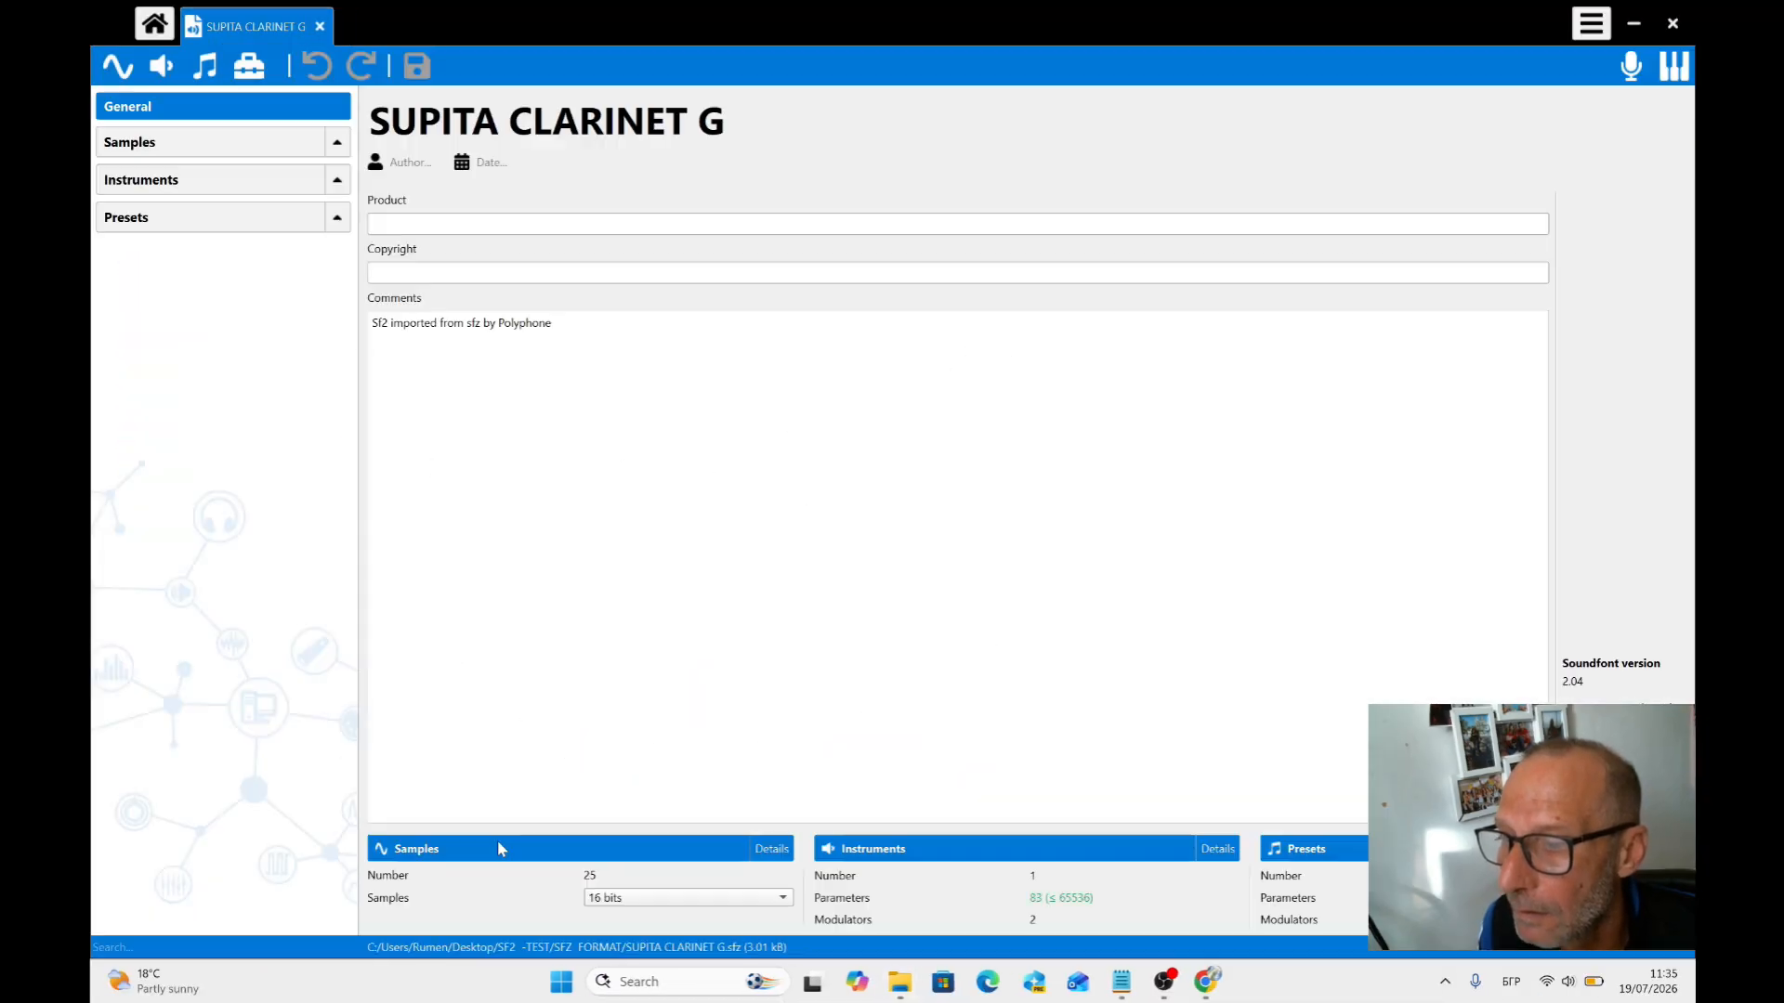
pyautogui.click(148, 180)
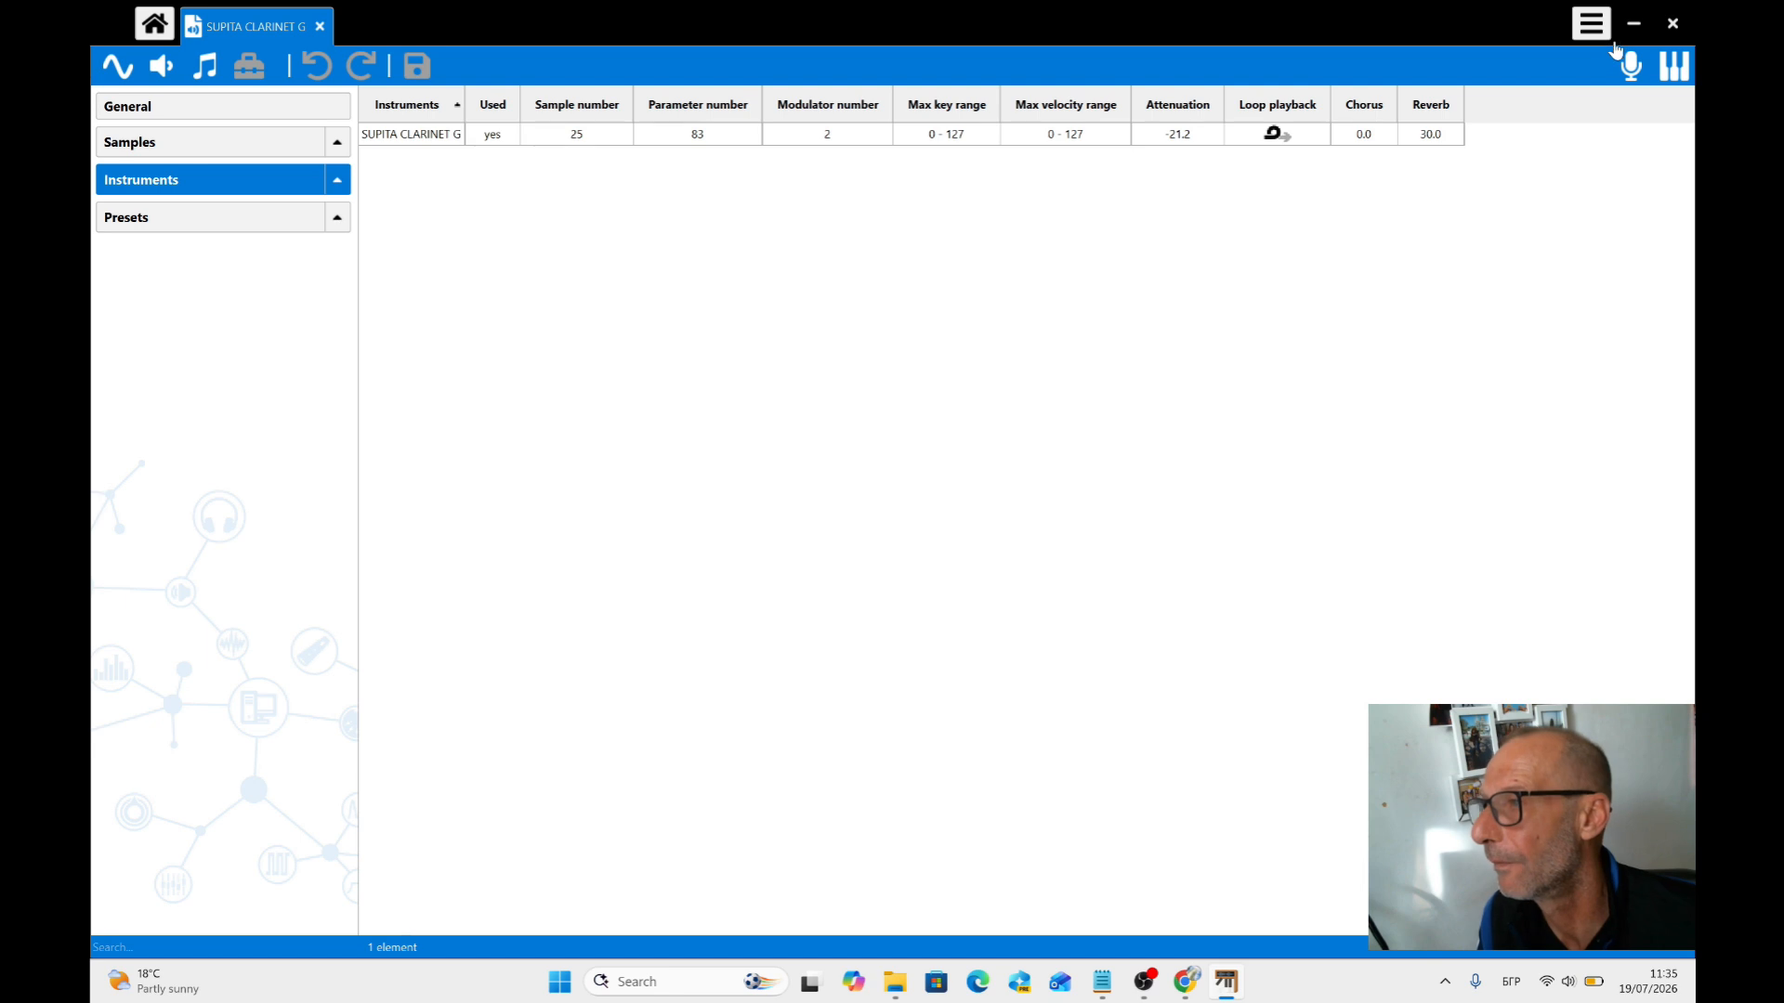
pyautogui.click(1672, 28)
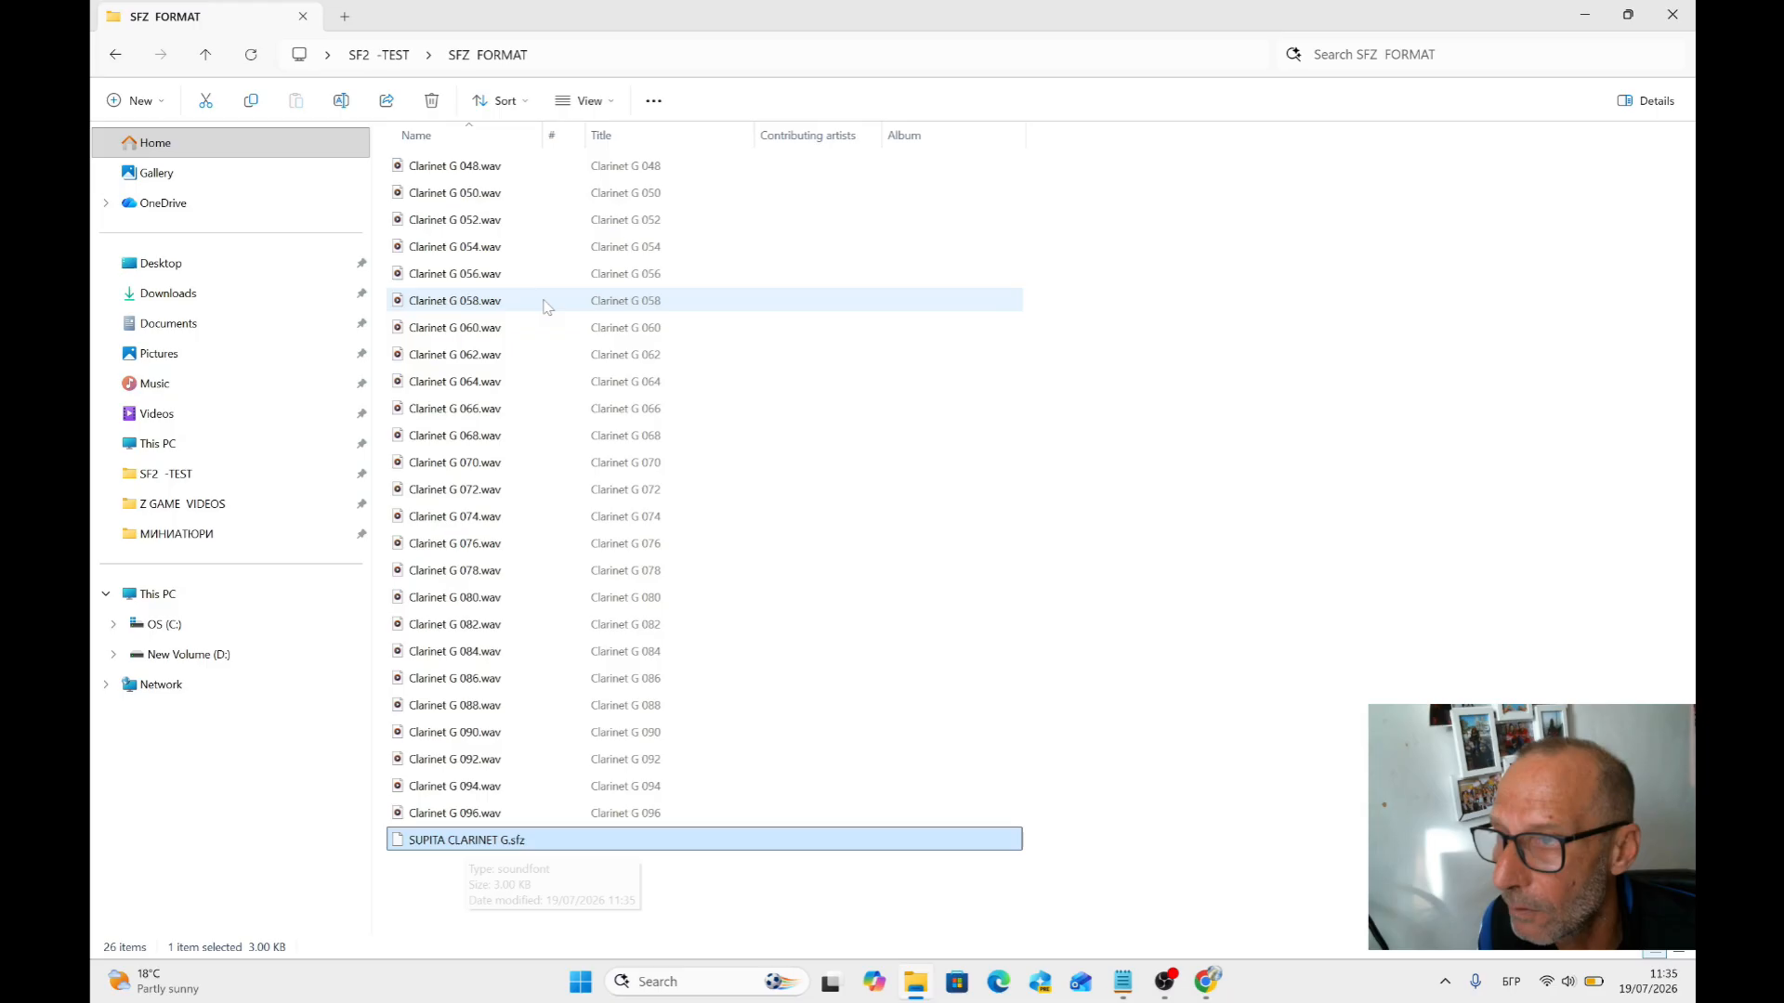
# Turn off the display of file name extensions in File Explorer.
pyautogui.click(611, 106)
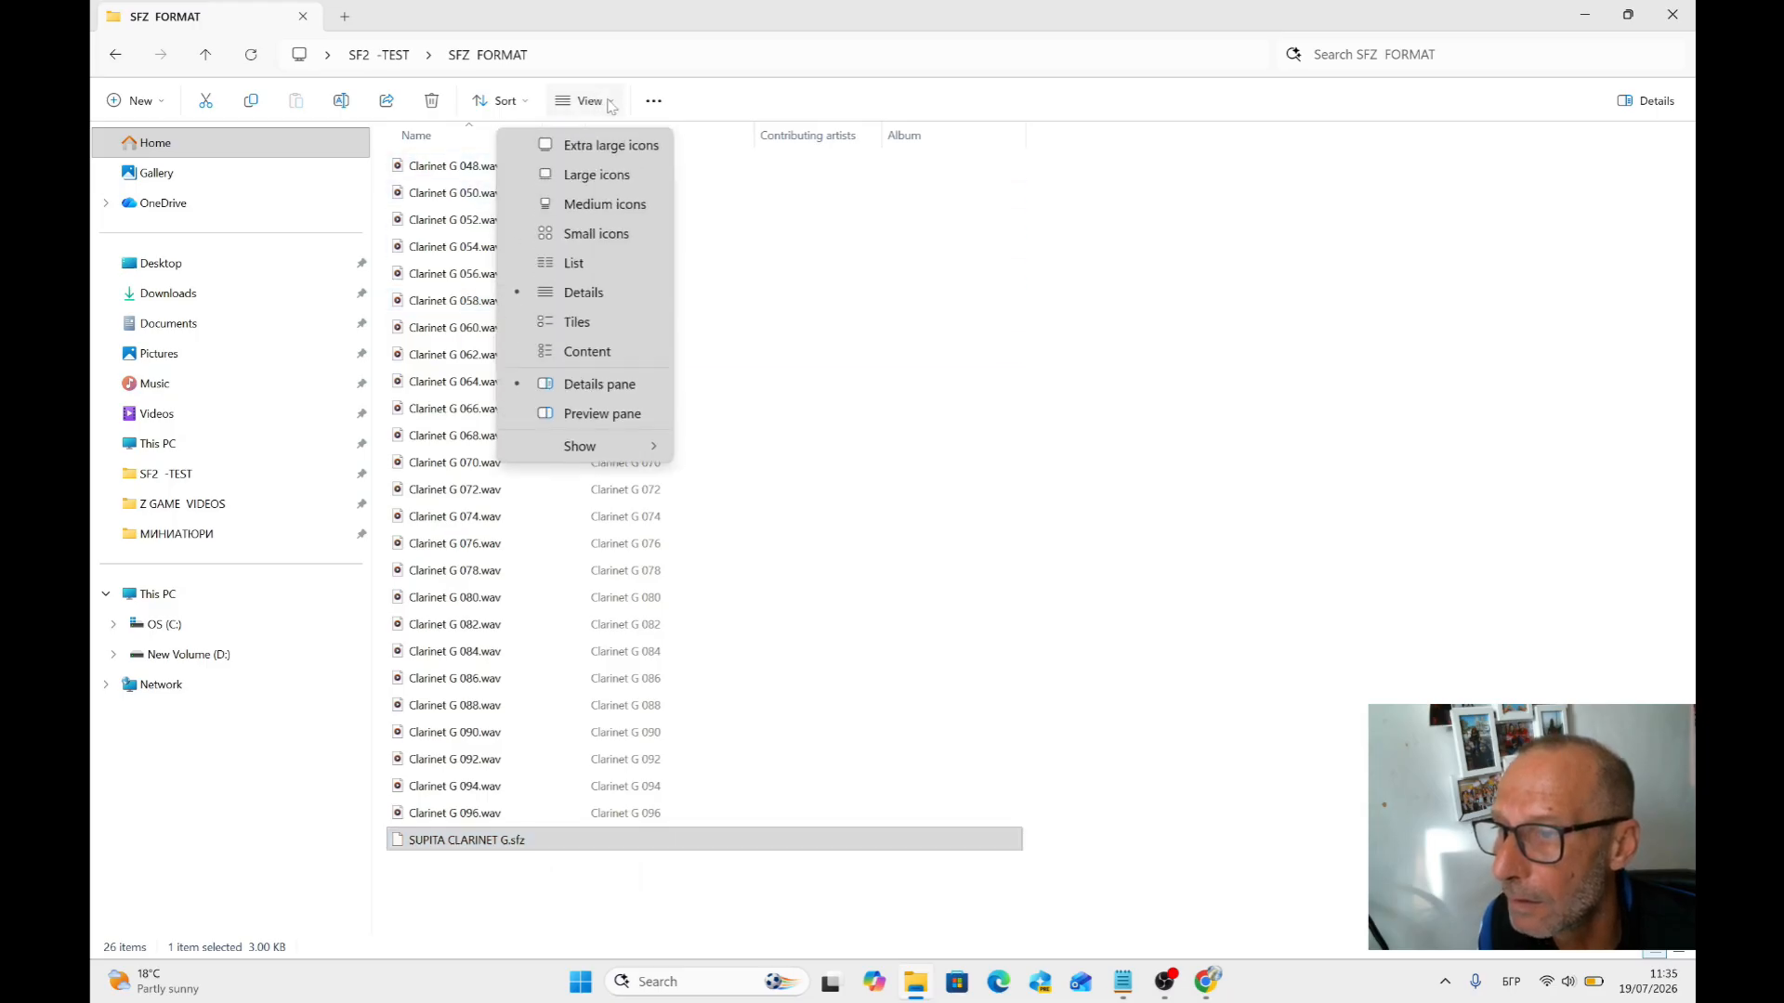
pyautogui.moveTo(651, 450)
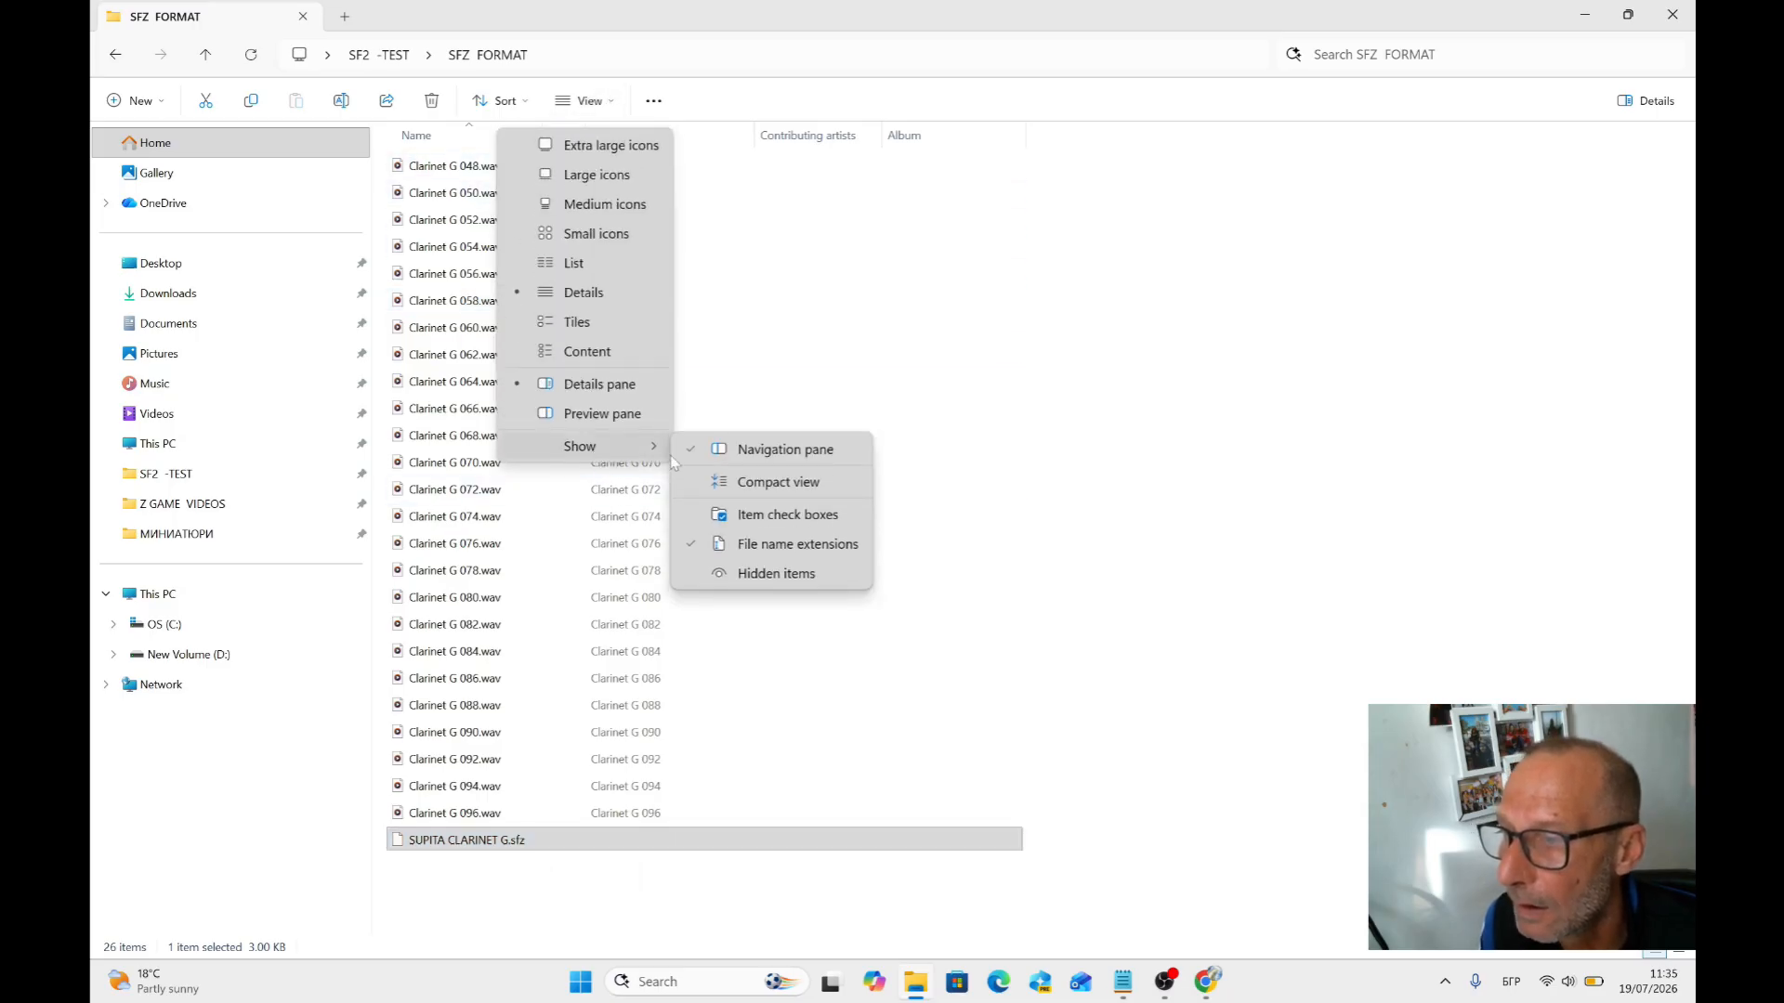
pyautogui.click(815, 553)
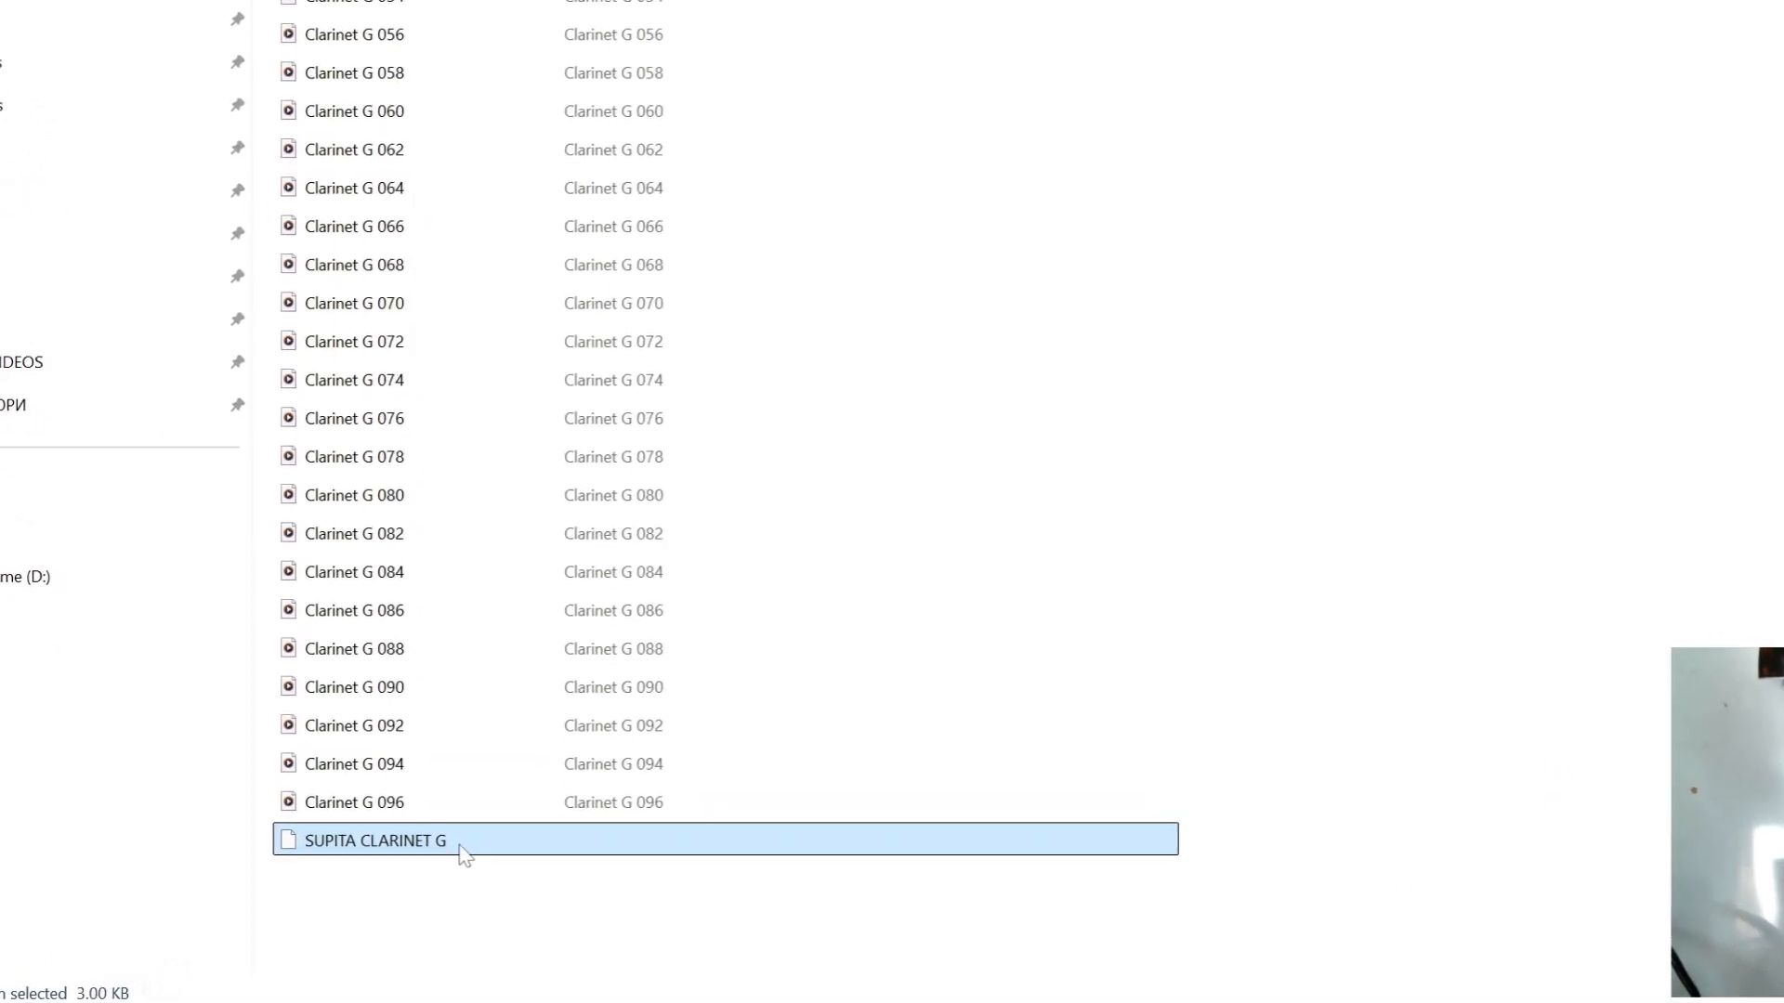
# Rename the SUPITA CLARINET G file in the SFZ FORMAT folder as SUPITA CLARINET G.sfz.
pyautogui.rightClick(480, 843)
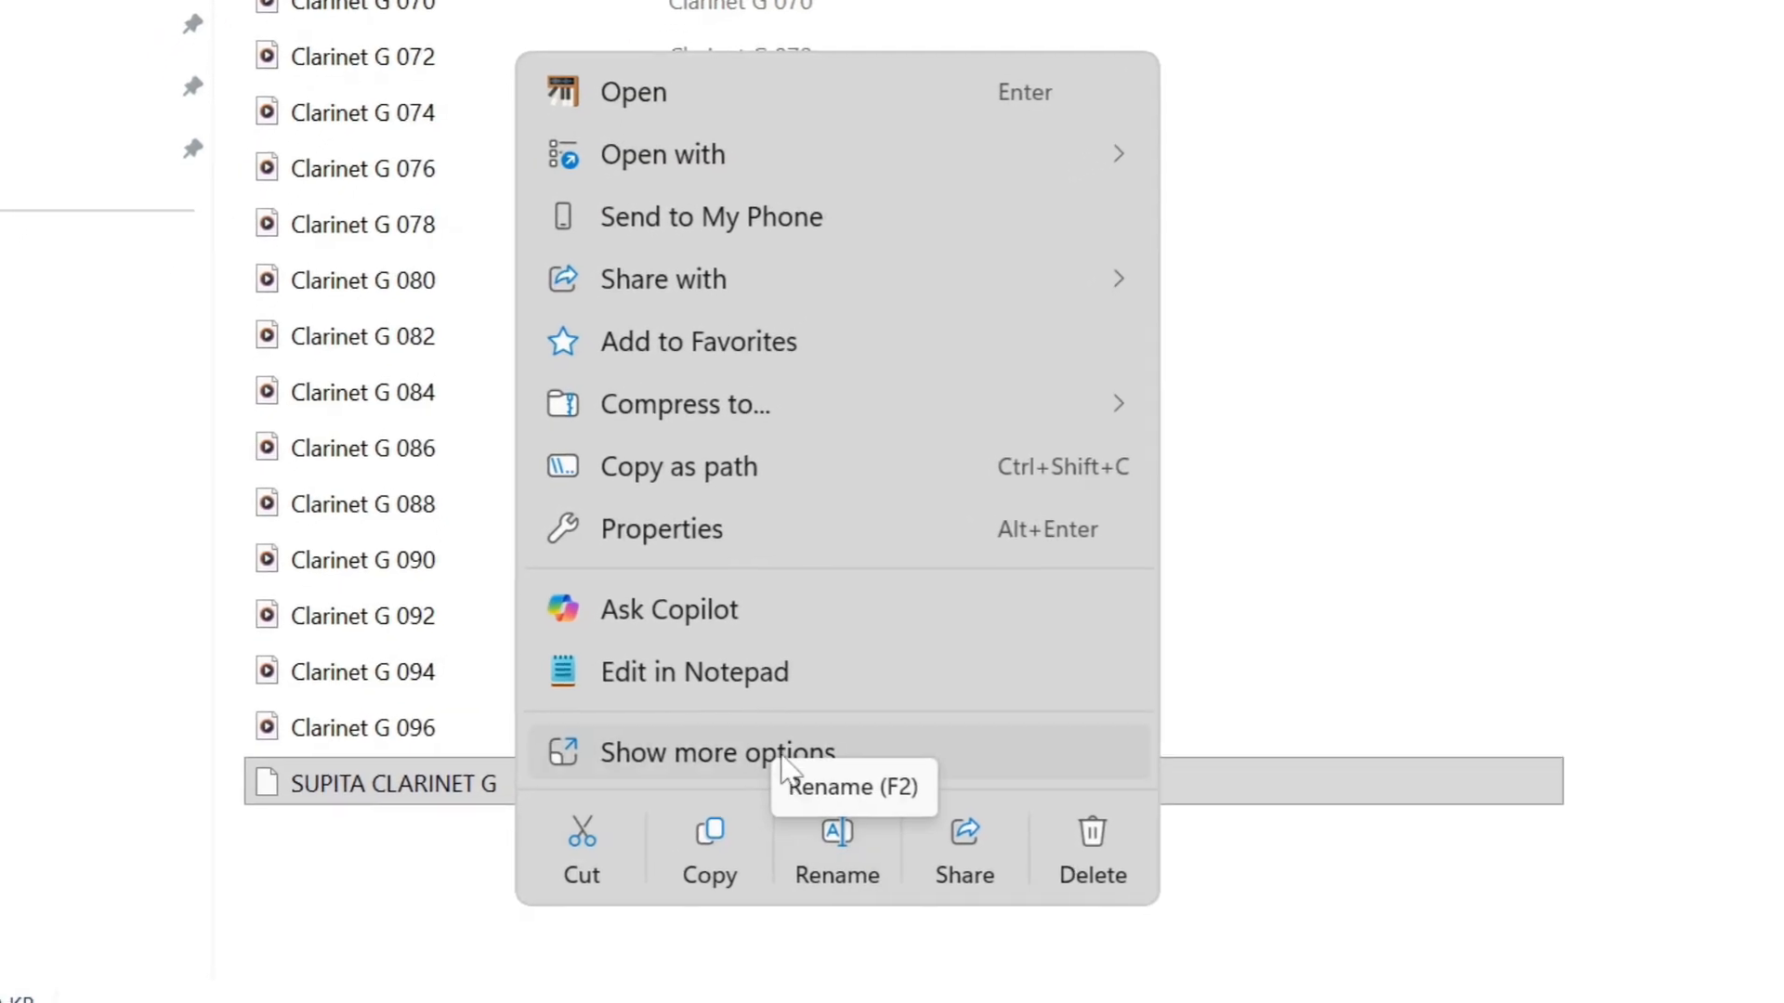
pyautogui.click(794, 755)
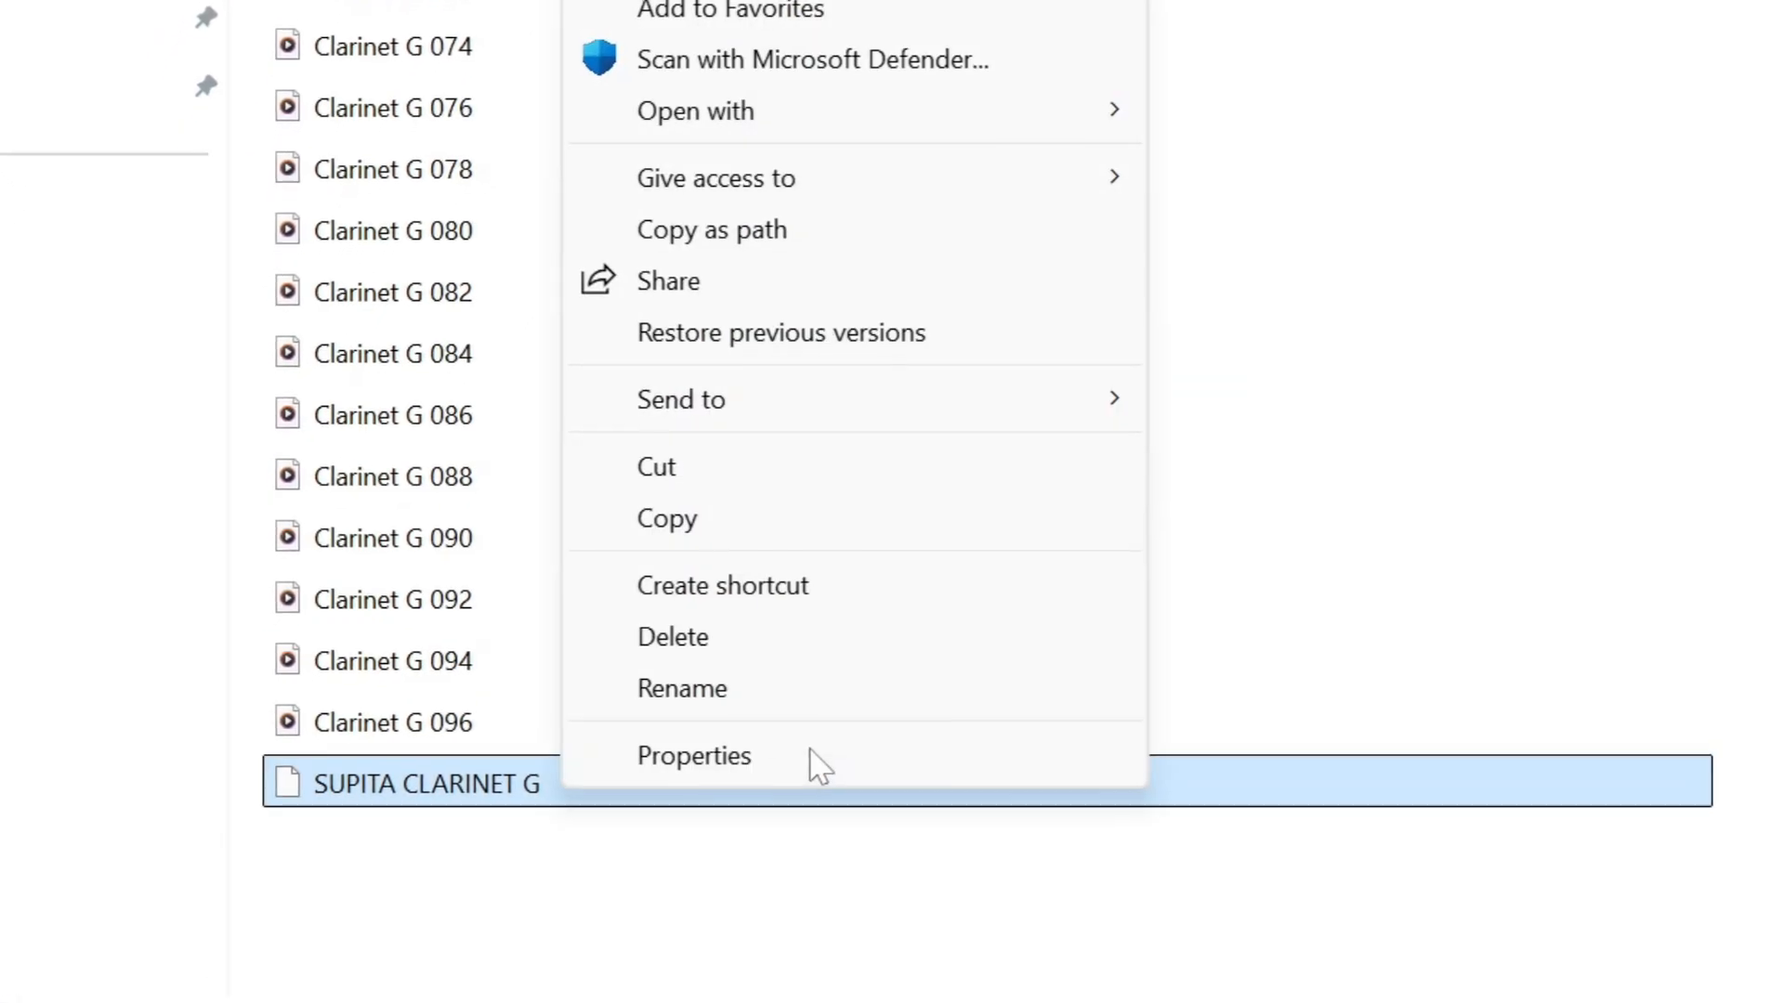
pyautogui.click(791, 704)
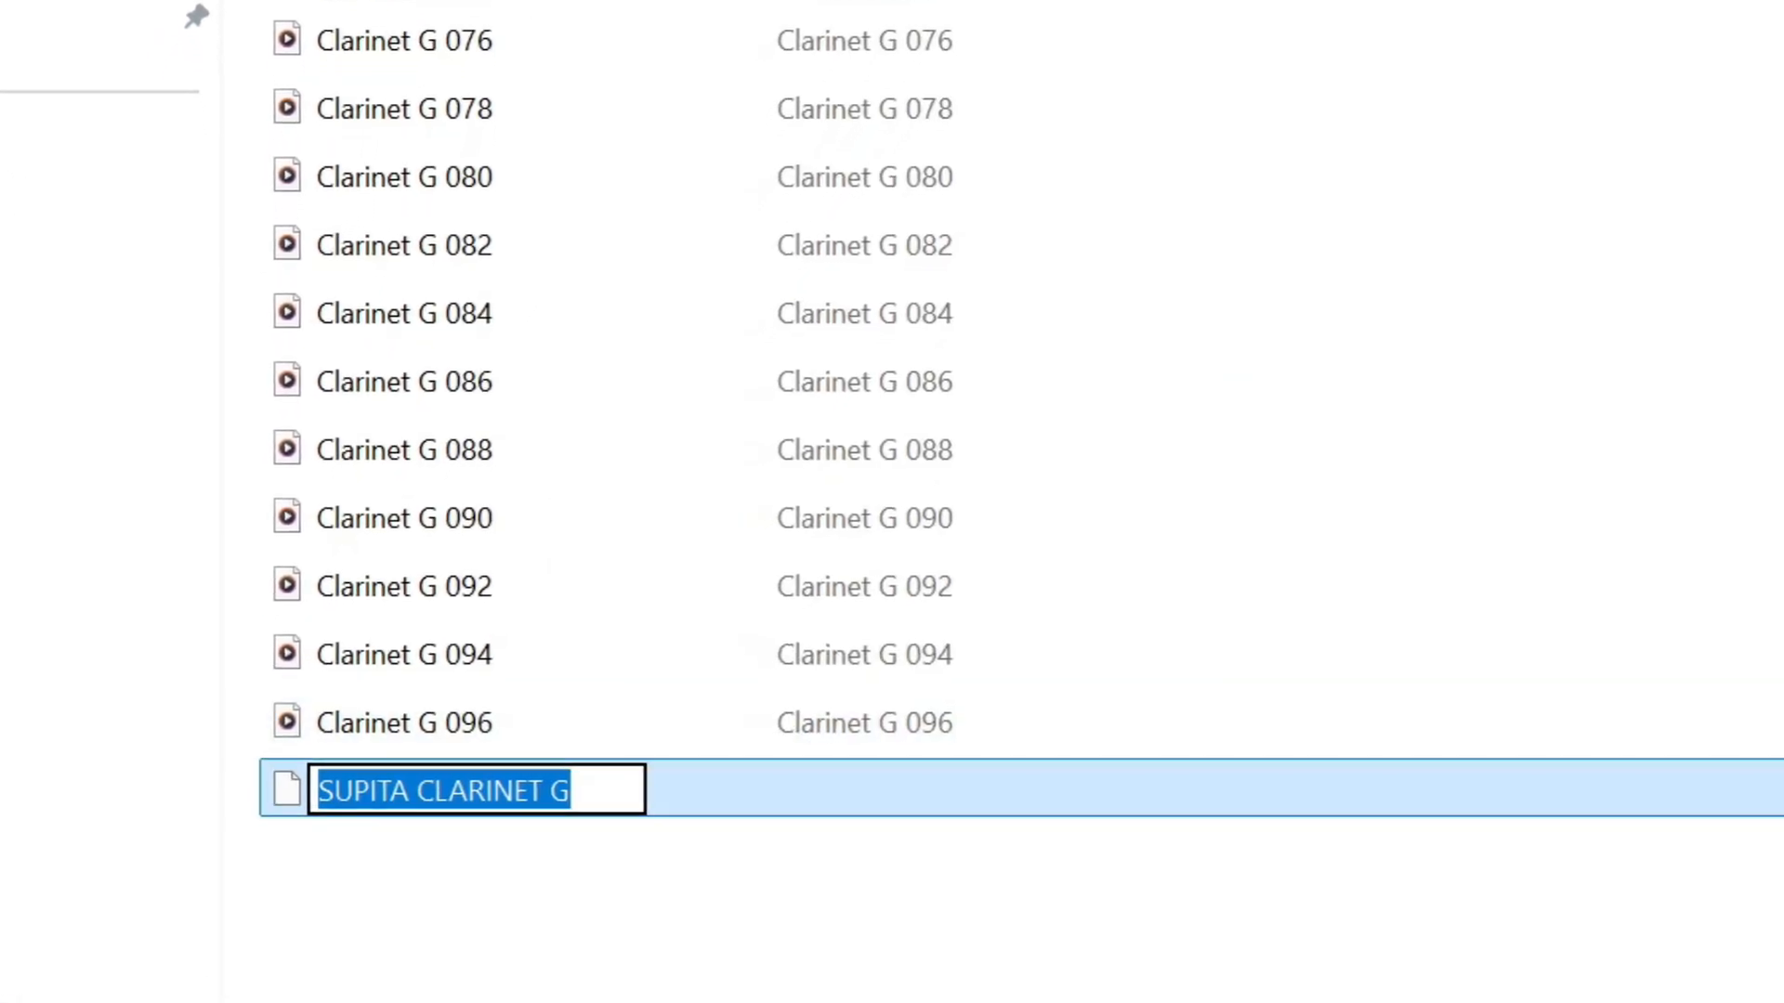
pyautogui.click(628, 772)
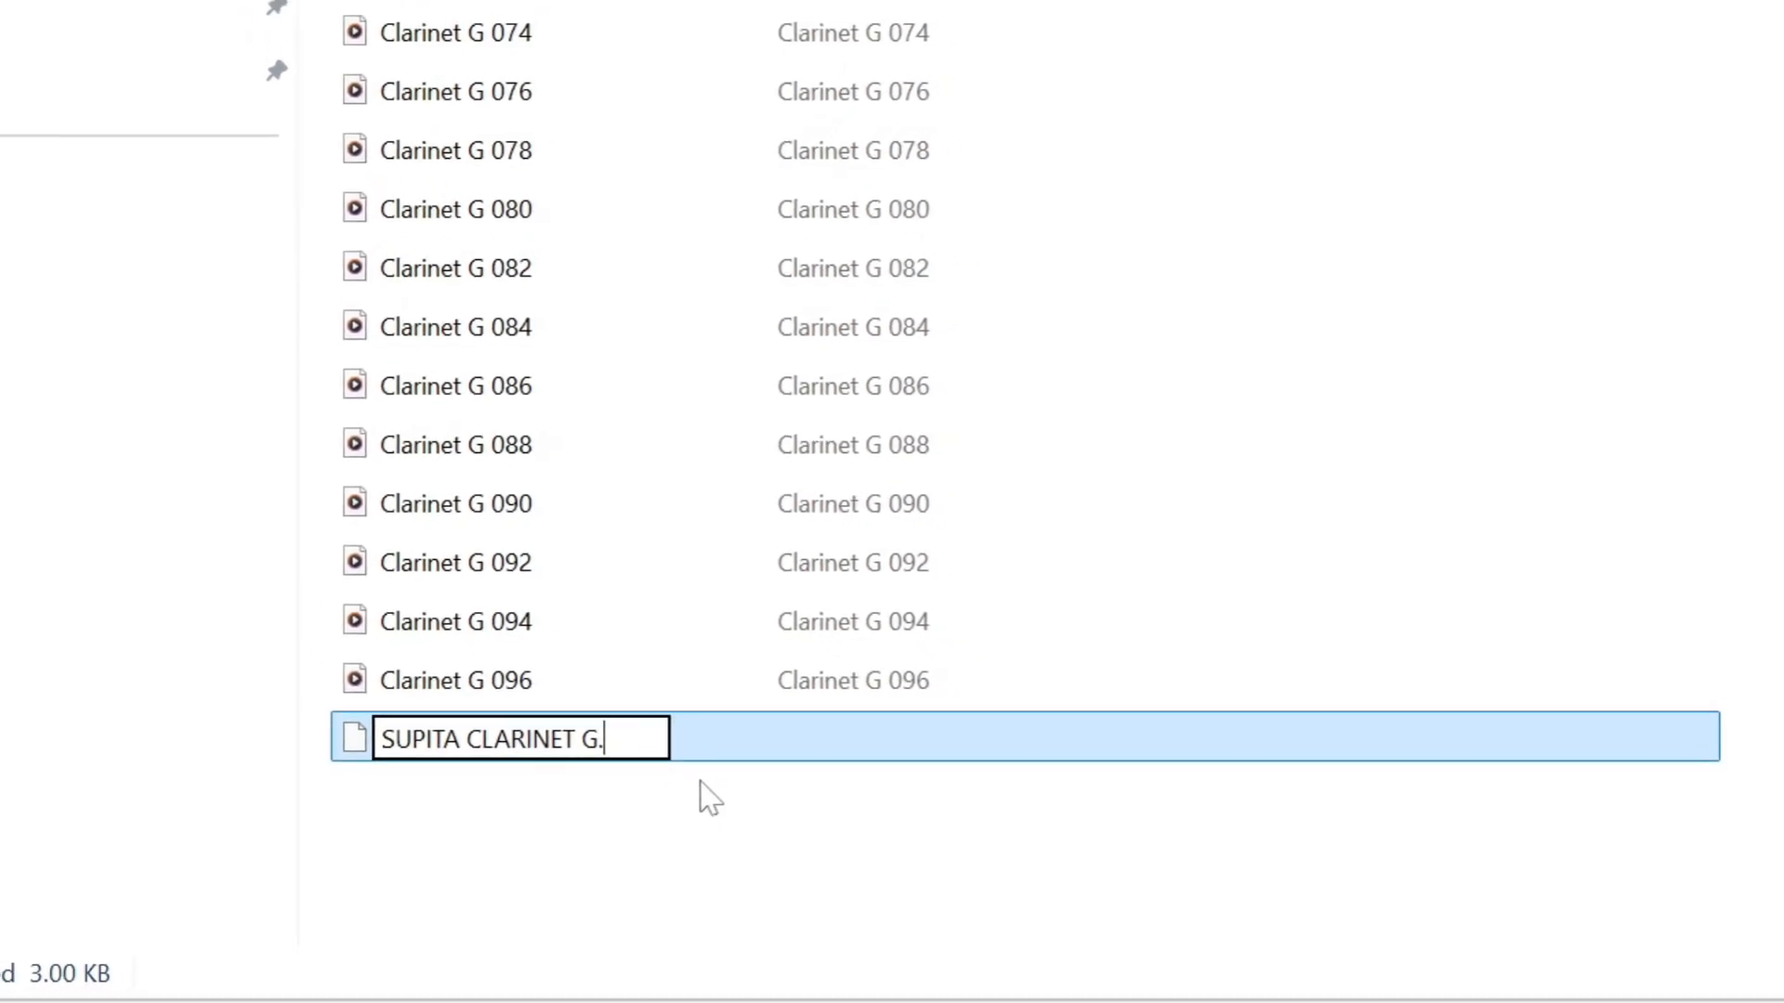
pyautogui.write('.')
pyautogui.press('capslock')
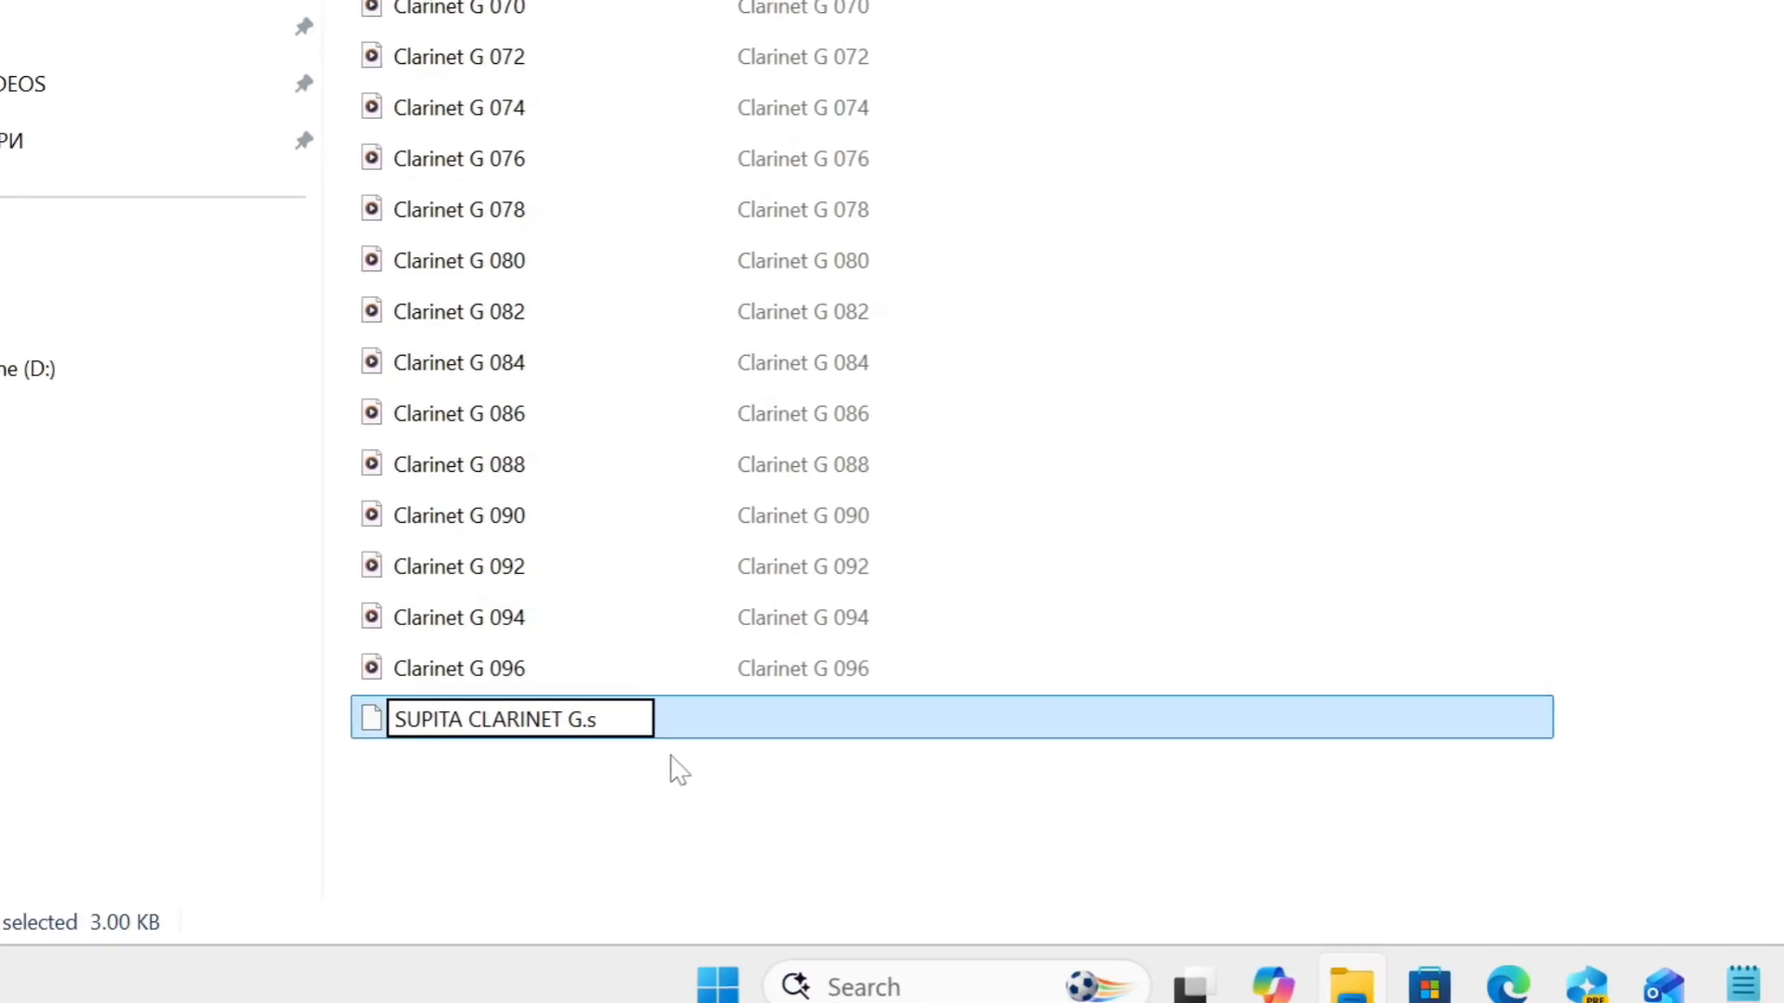
pyautogui.write('sfz')
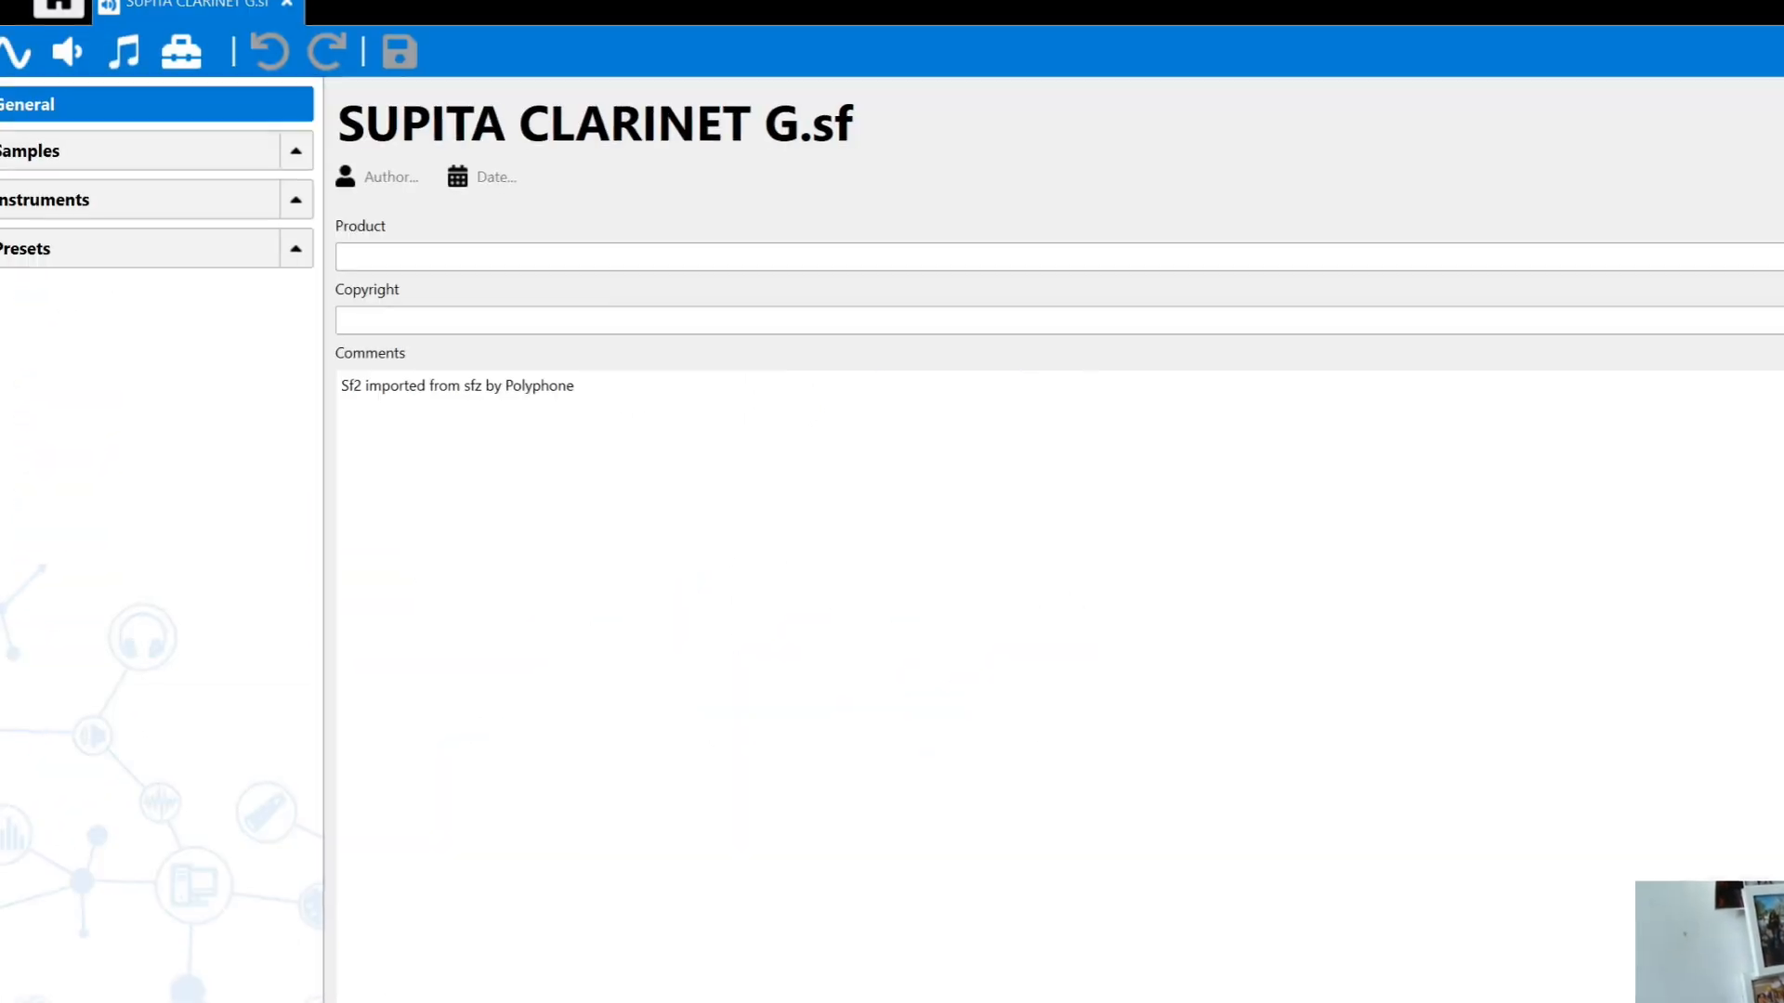
# Check the instruments and samples overviews of the renamed SUPITA CLARINET G file in Polyphone and close the program.
pyautogui.click(75, 199)
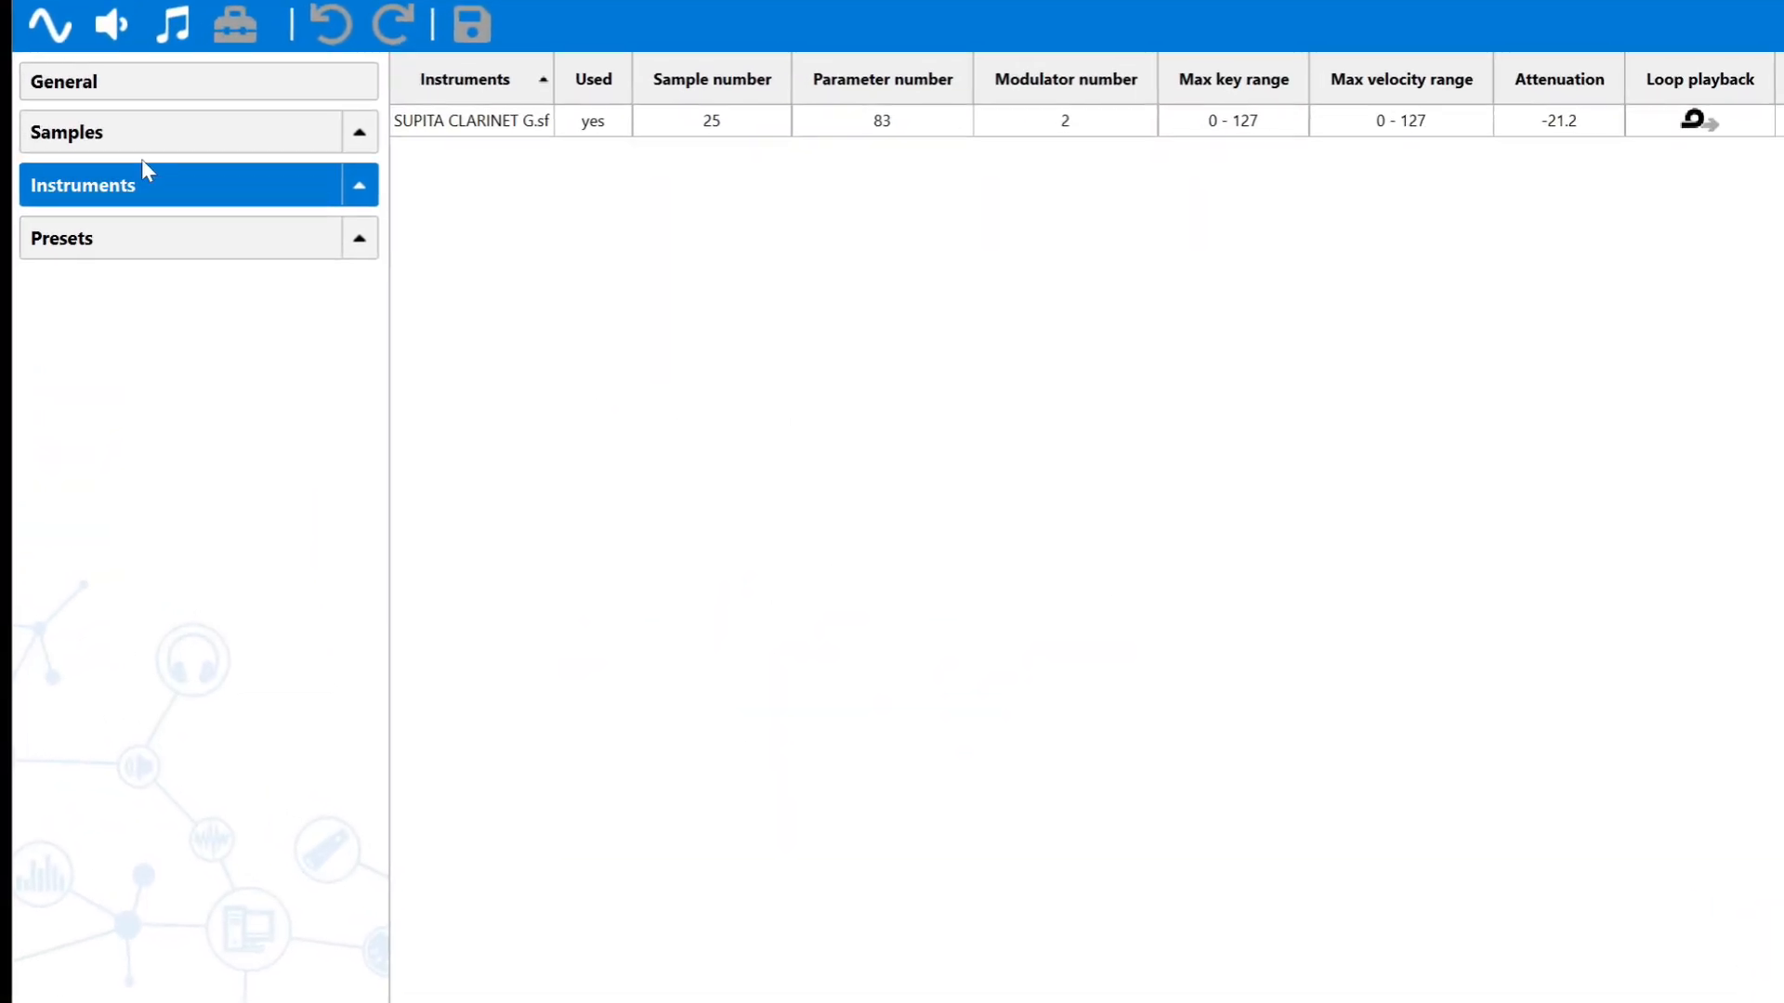
pyautogui.click(125, 153)
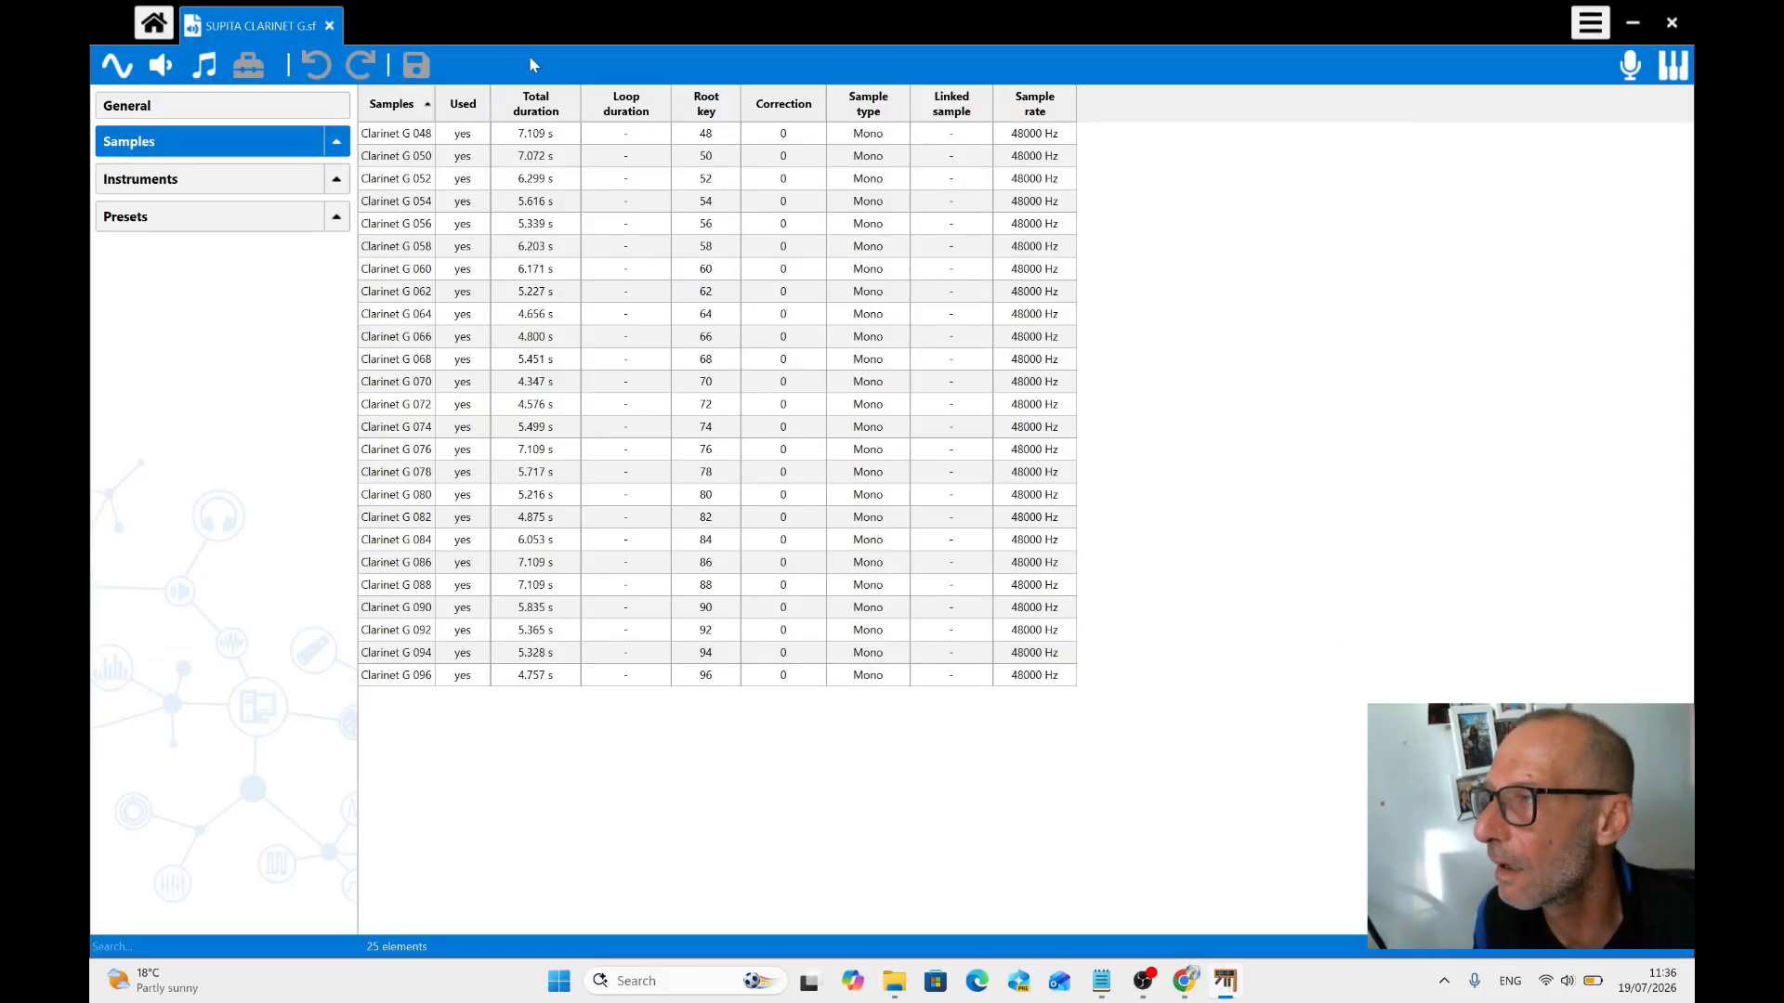
pyautogui.click(136, 109)
pyautogui.click(134, 148)
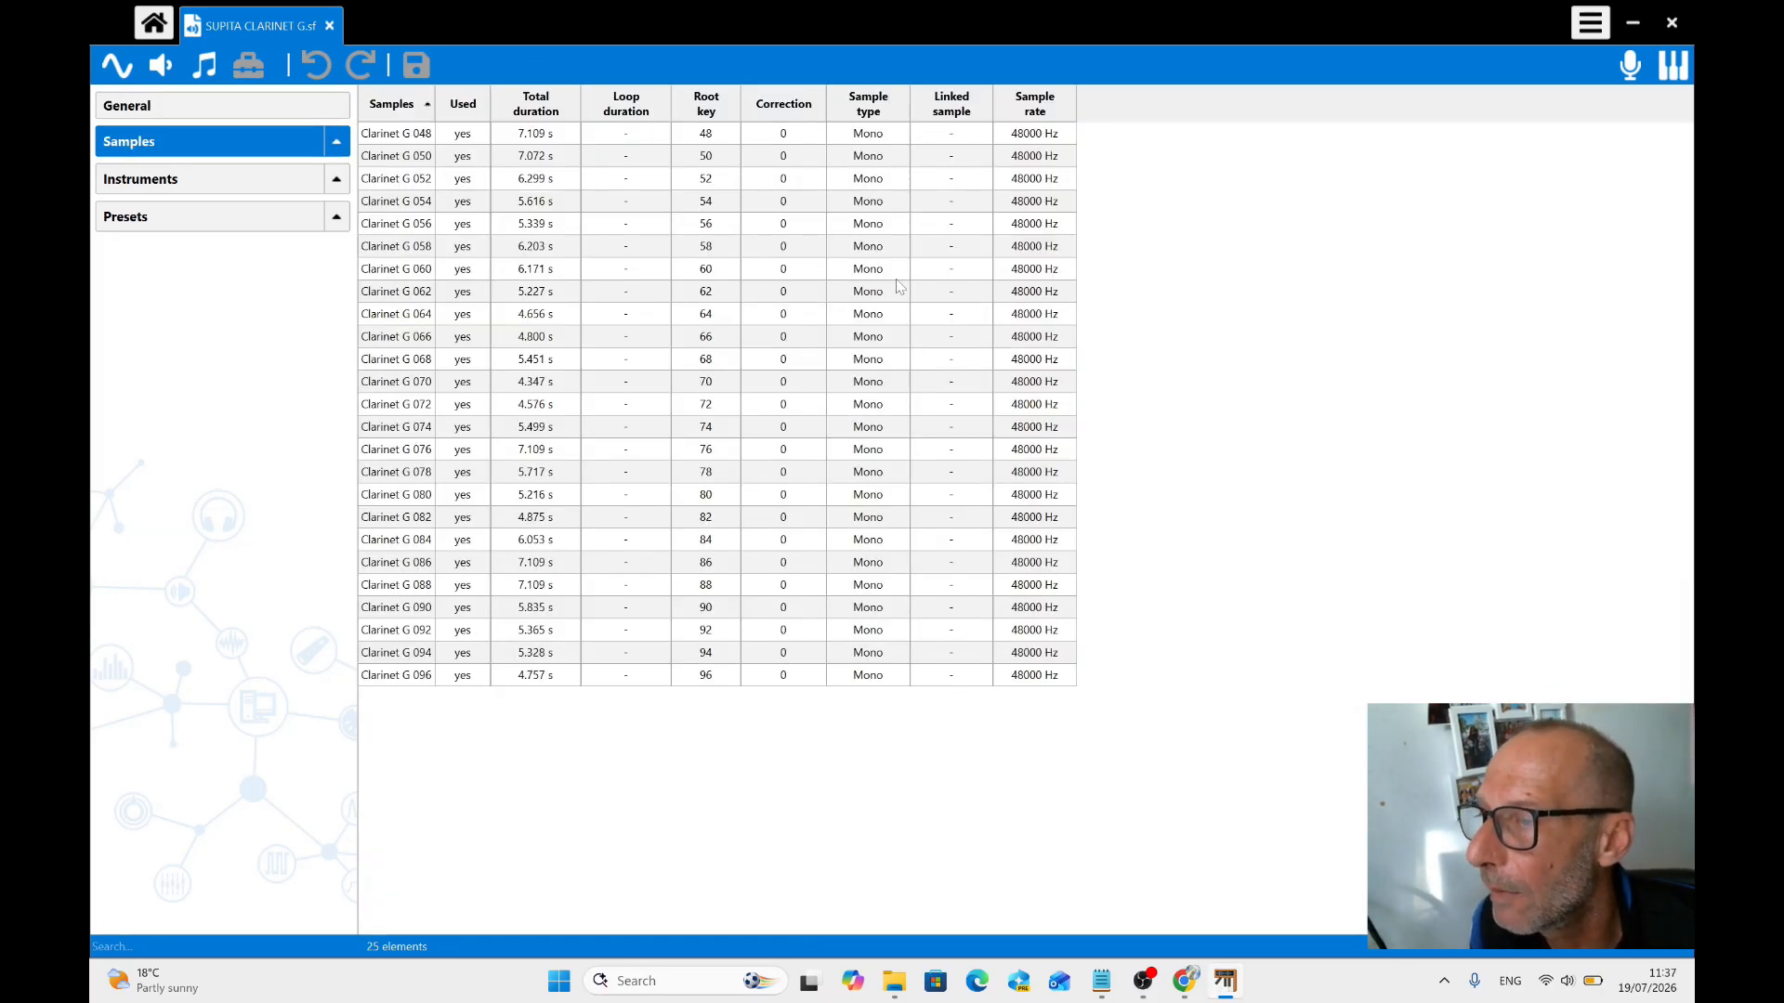
pyautogui.hotkey('alt', 'F4')
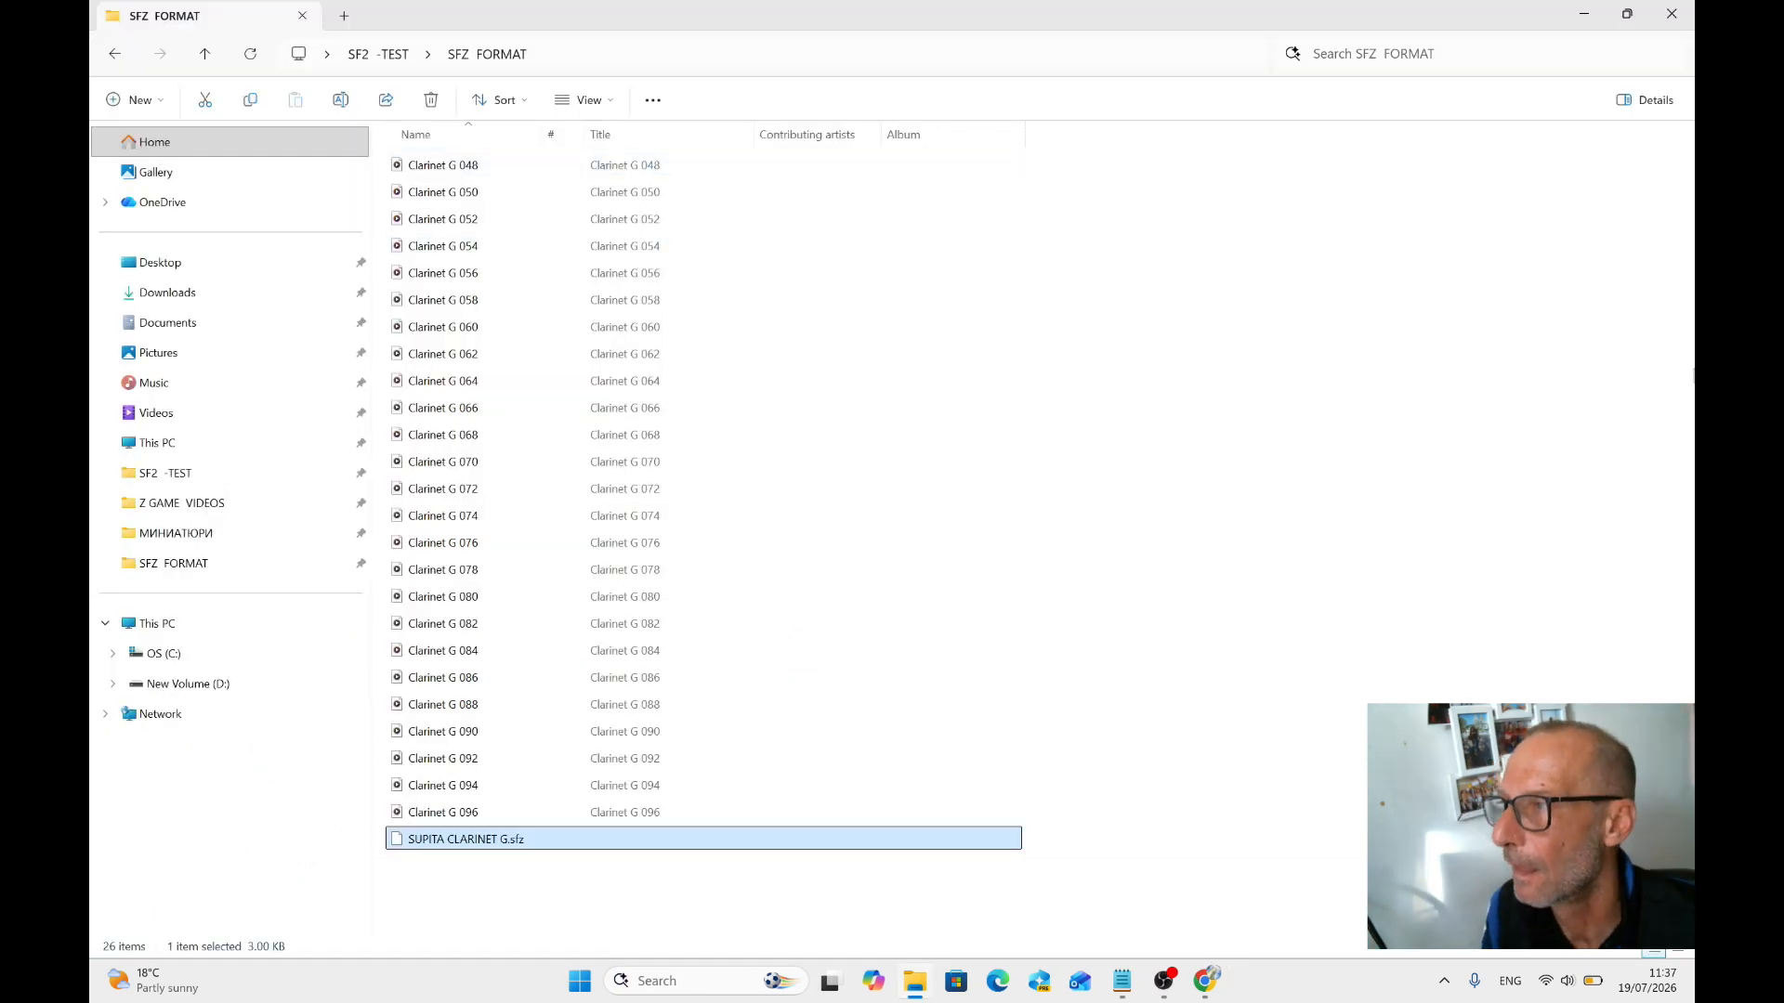
# Minimise the SFZ FORMAT folder window and launch Giglad from the desktop.
pyautogui.click(1586, 14)
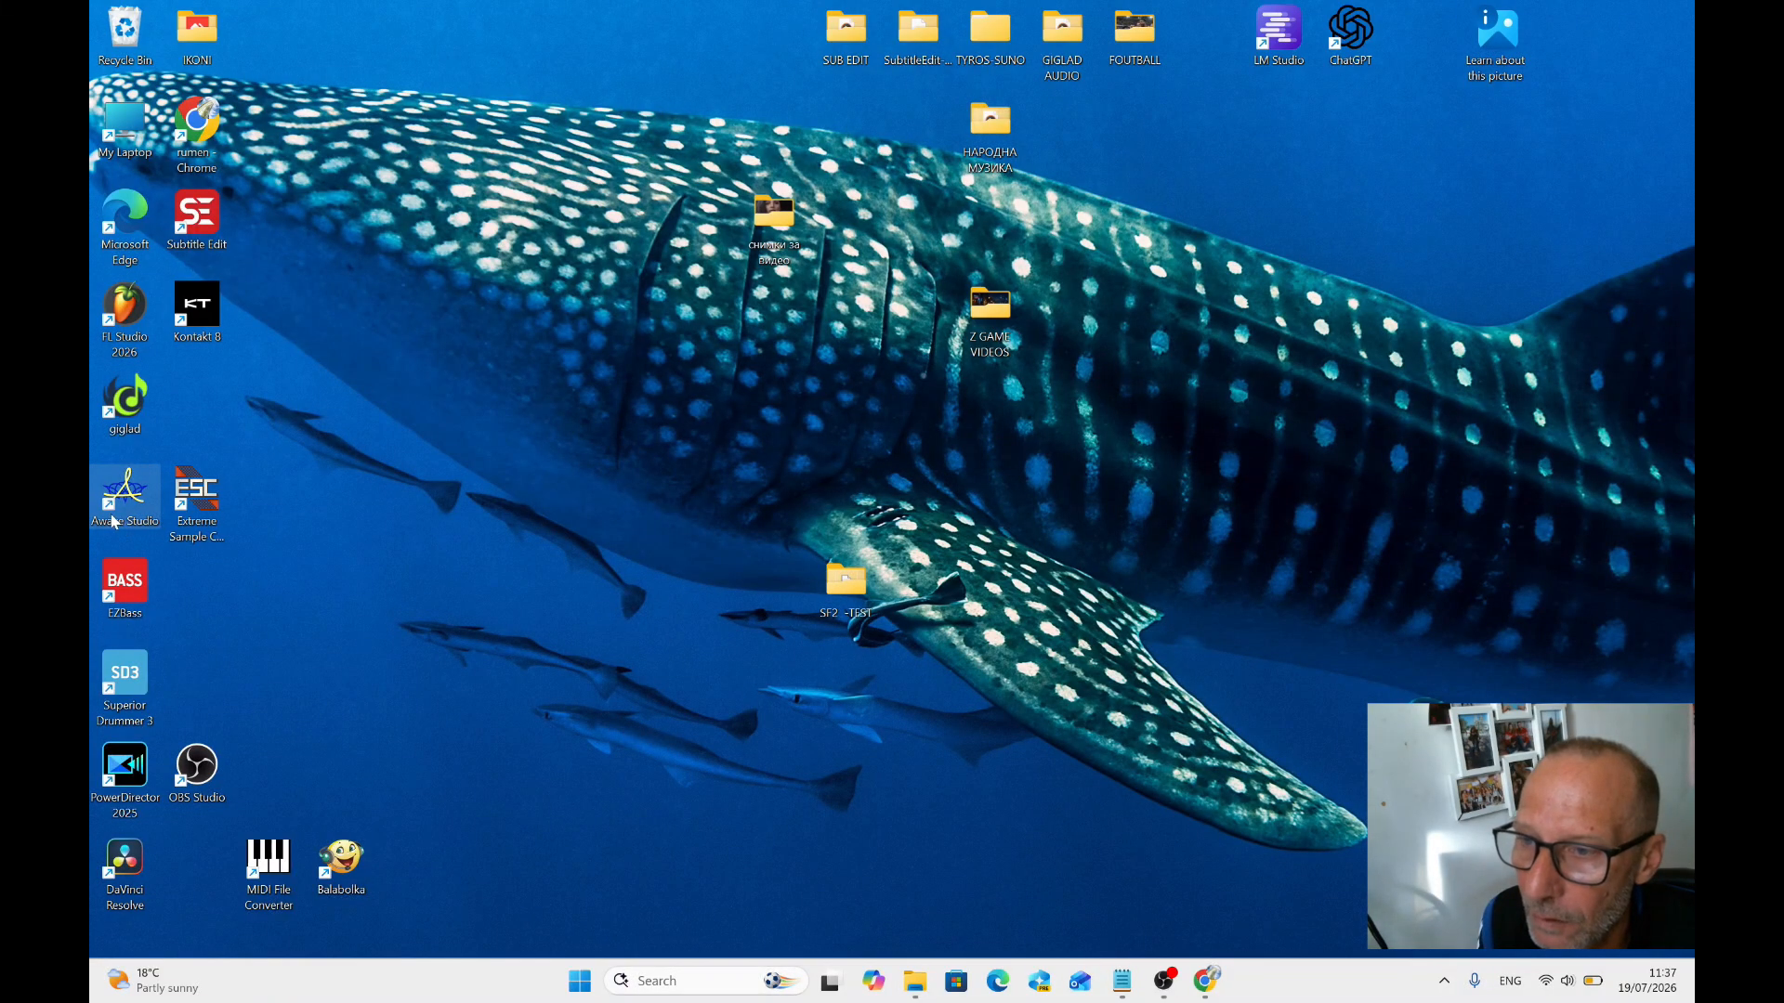
pyautogui.doubleClick(138, 399)
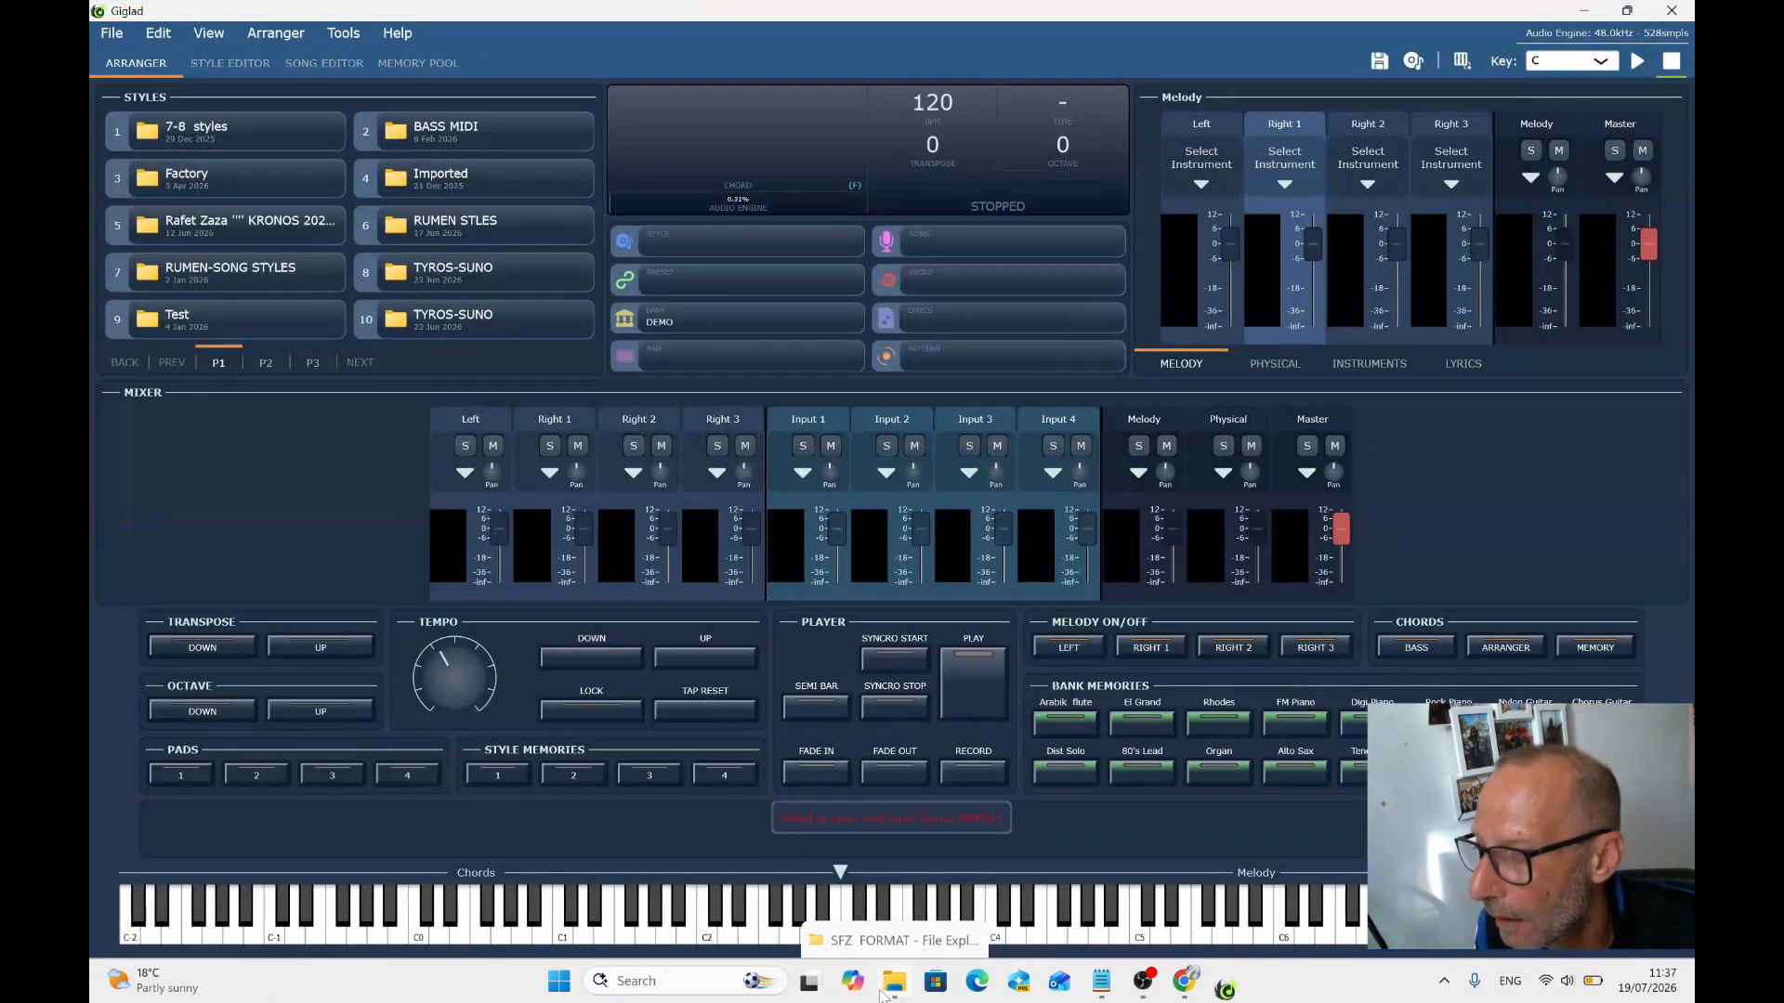
pyautogui.click(890, 983)
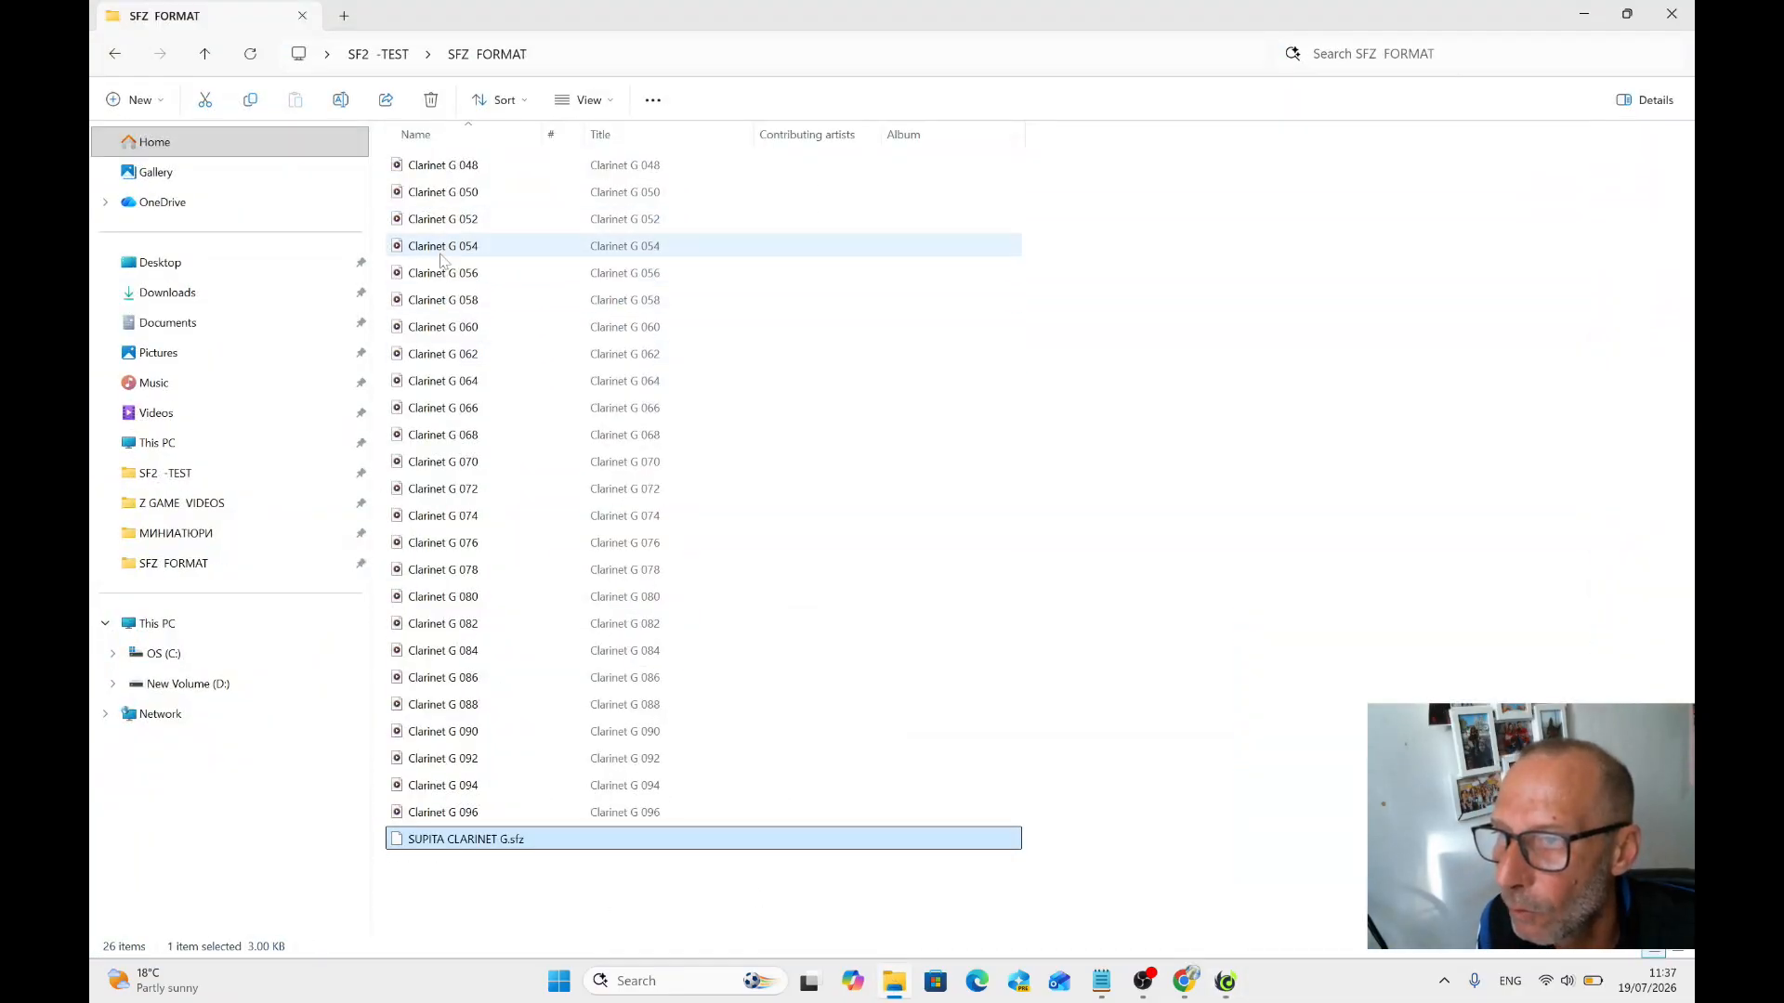
pyautogui.click(1581, 16)
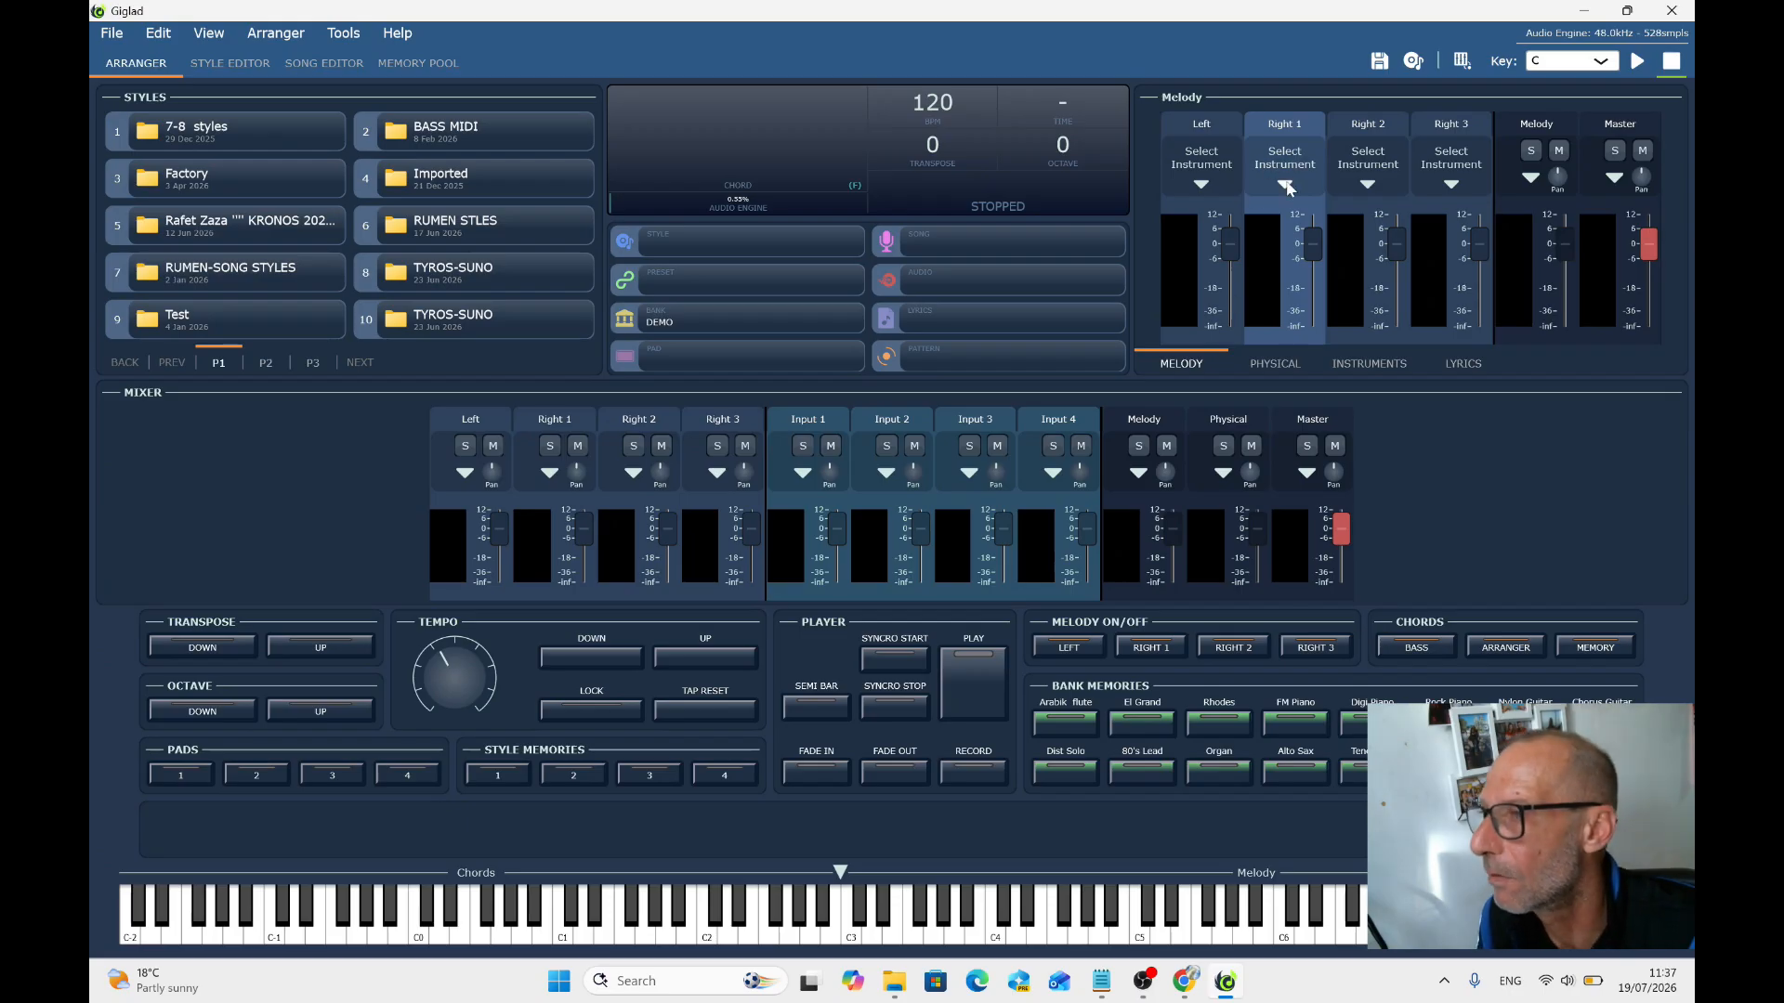
# Recall the Rhodes bank memory, open the Right 1 instrument in the Native Sampler and view its instrument library.
pyautogui.click(1286, 185)
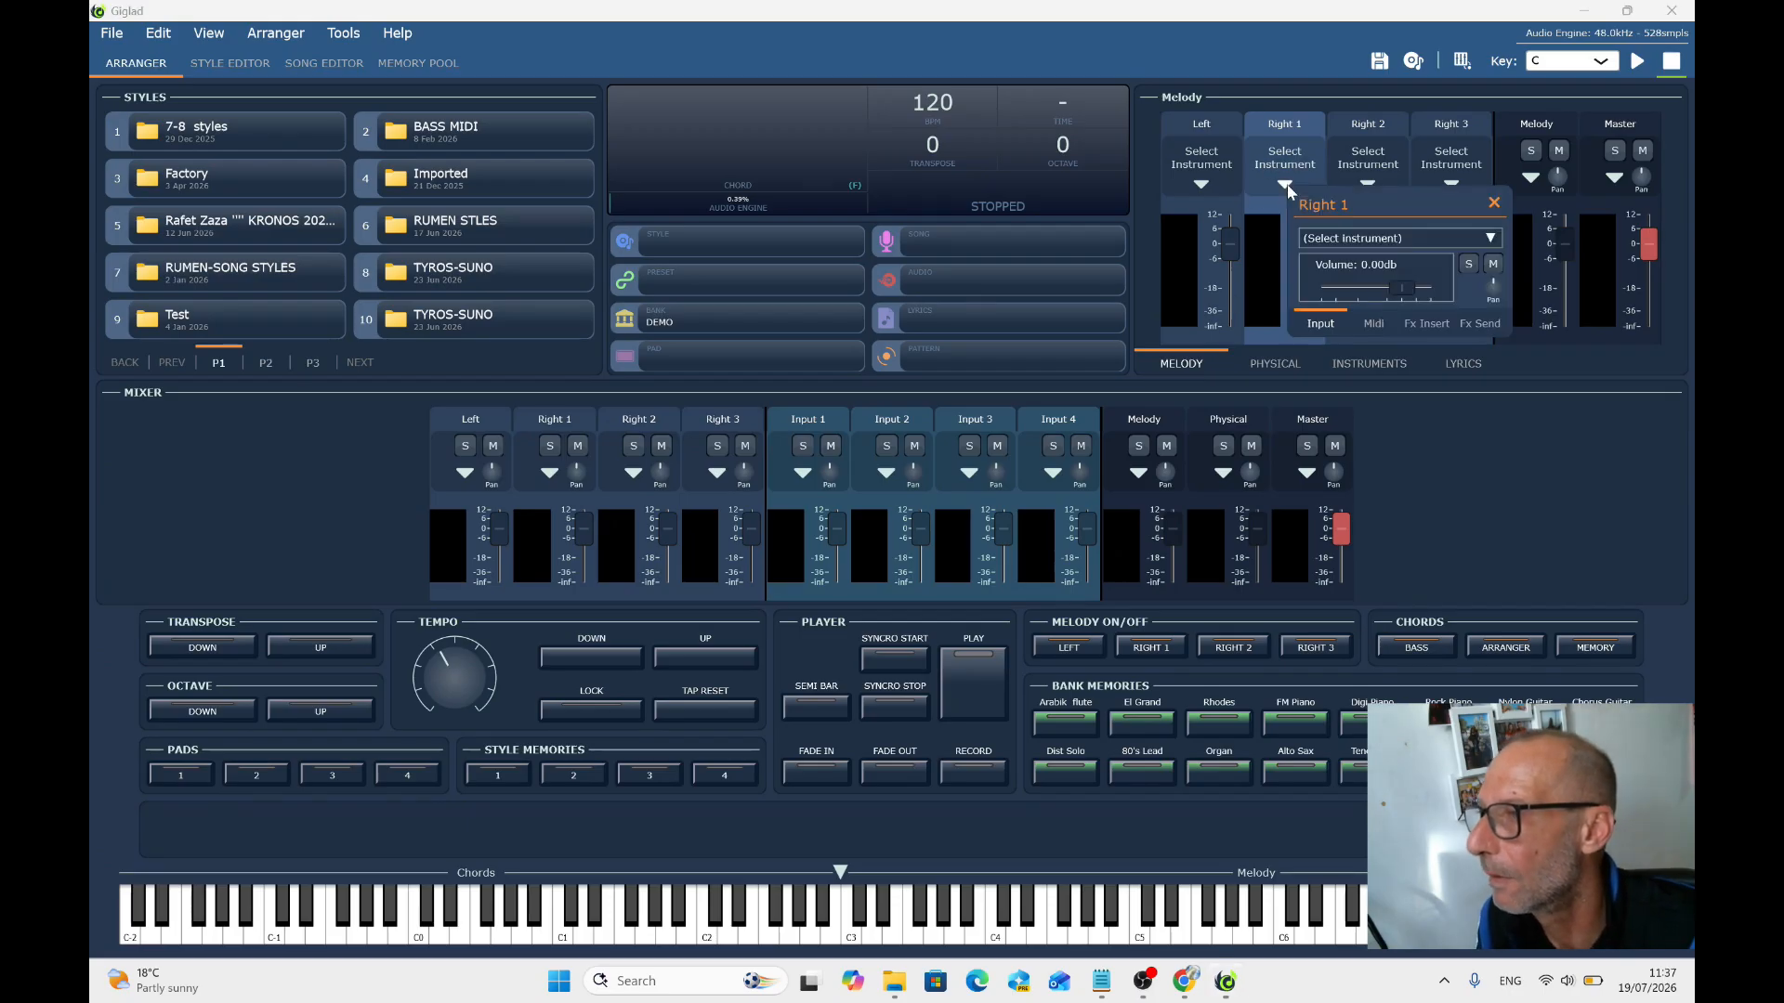
pyautogui.click(1237, 722)
pyautogui.click(1286, 185)
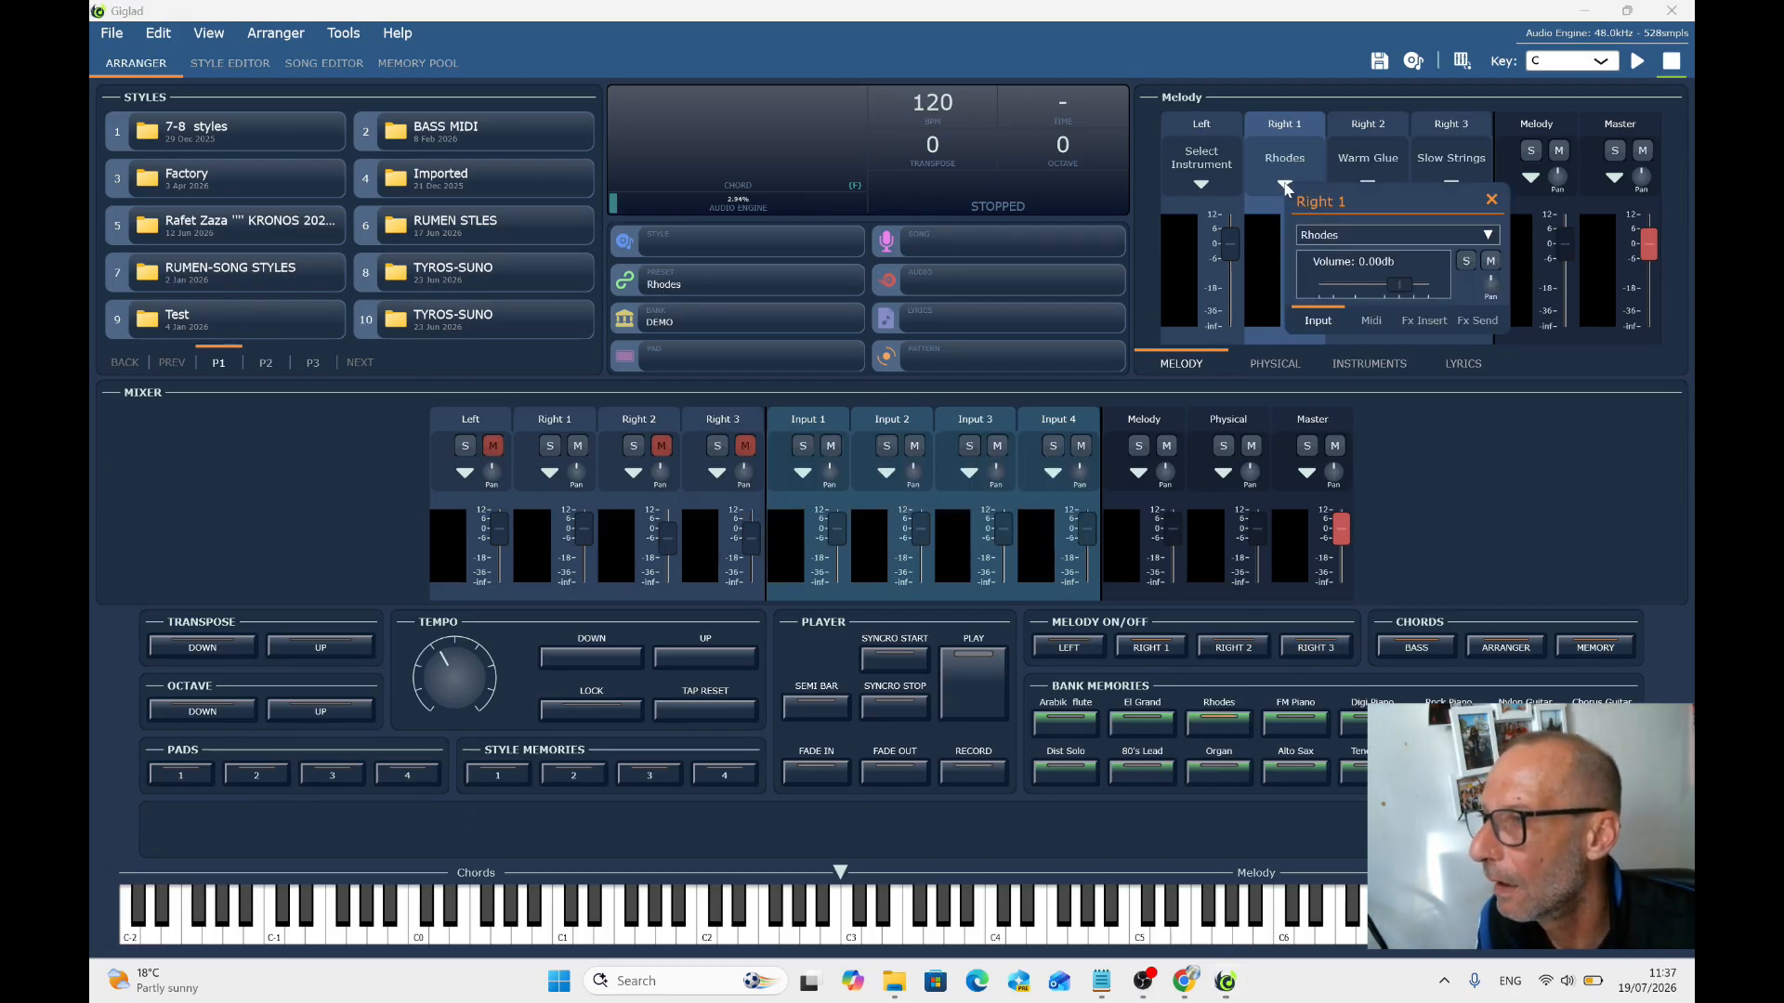
pyautogui.click(1377, 244)
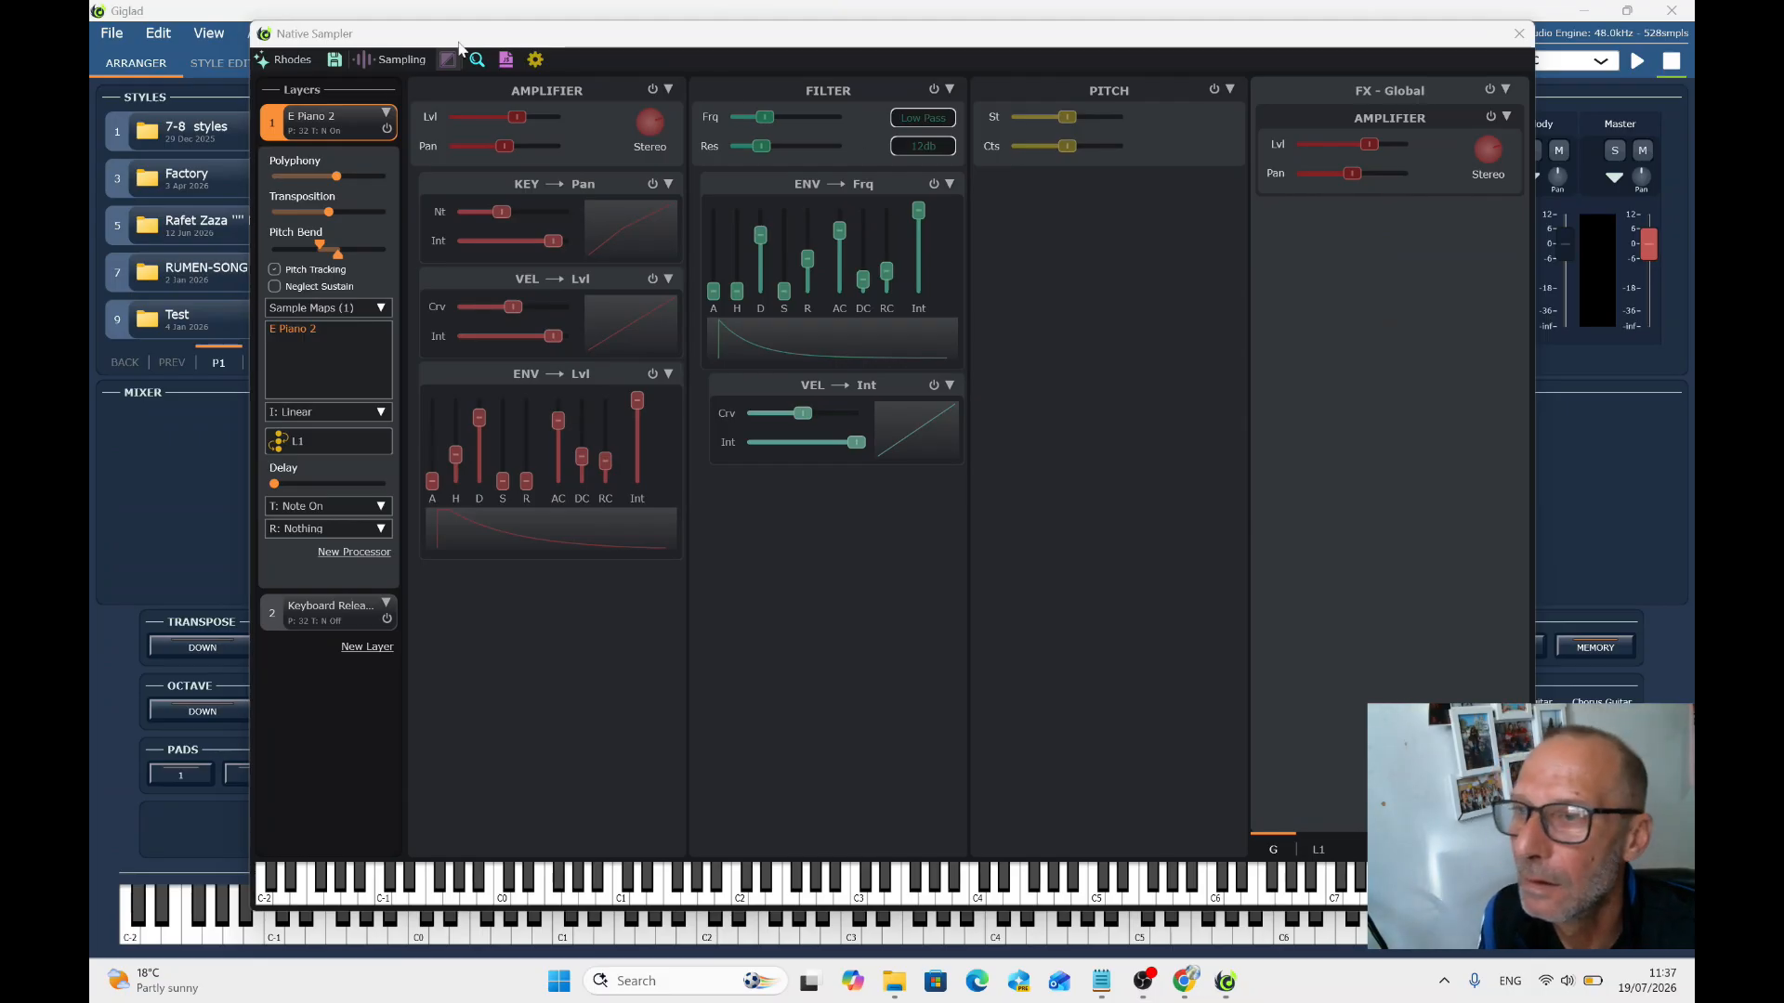
pyautogui.moveTo(459, 42); pyautogui.dragTo(539, 113)
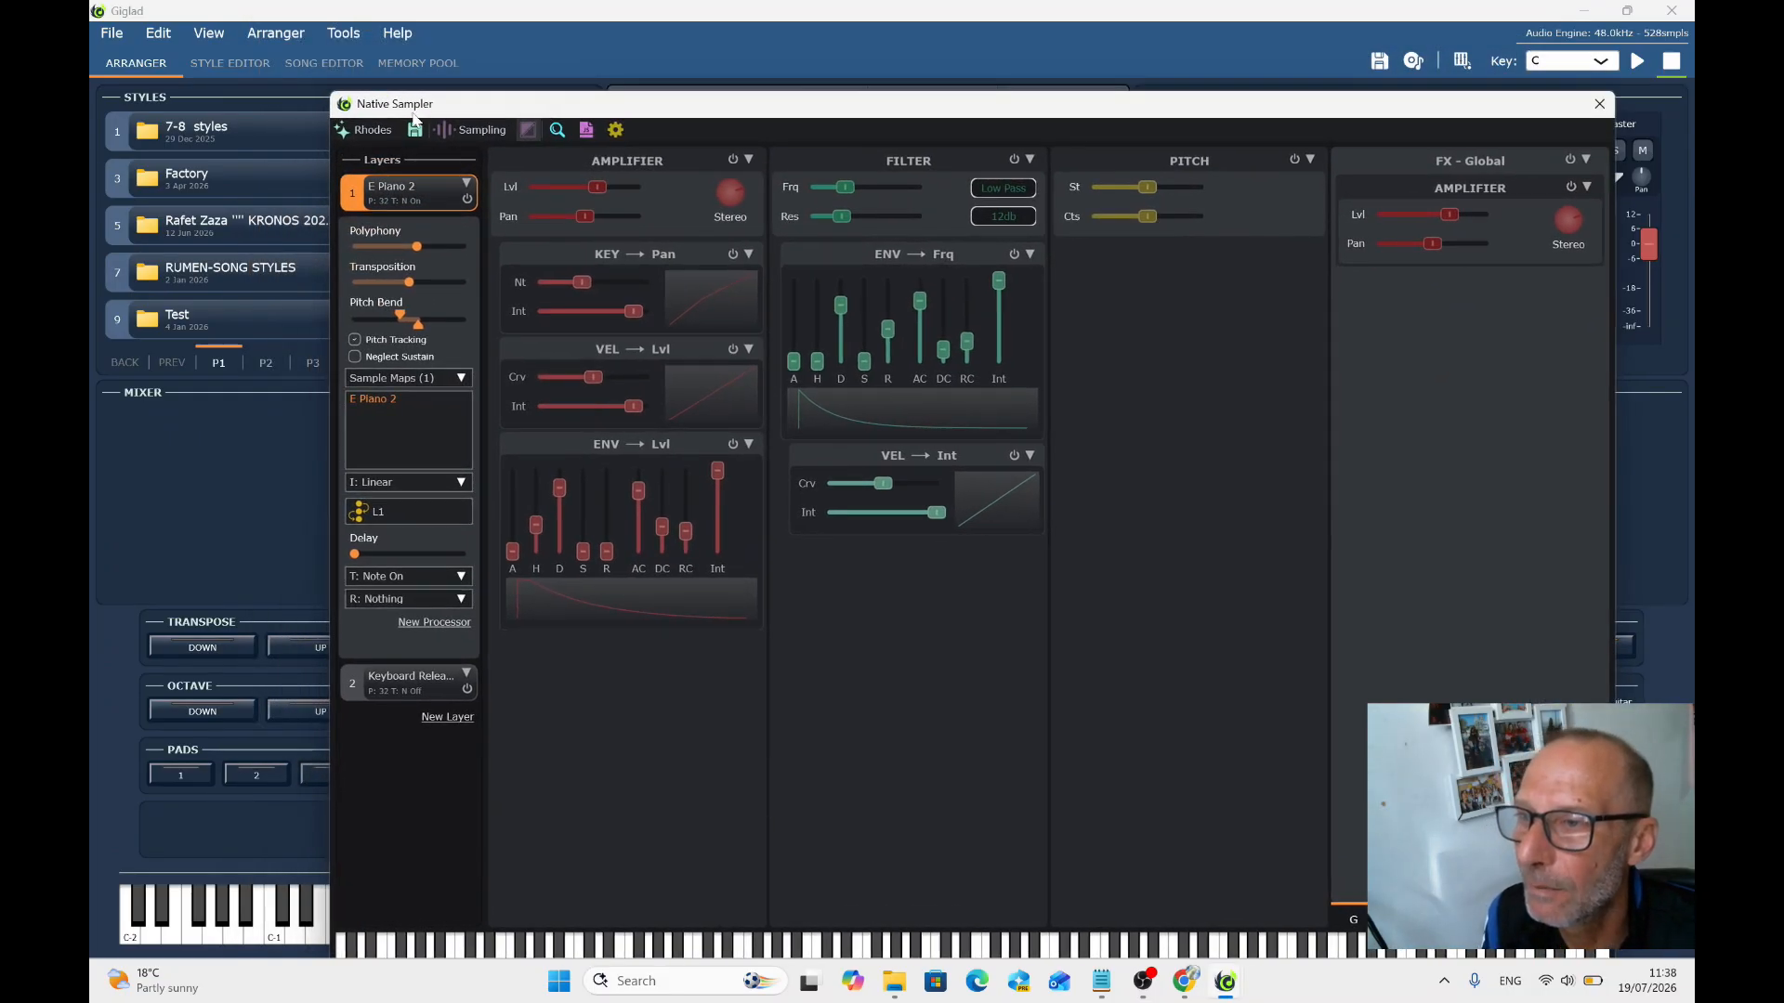
pyautogui.click(377, 130)
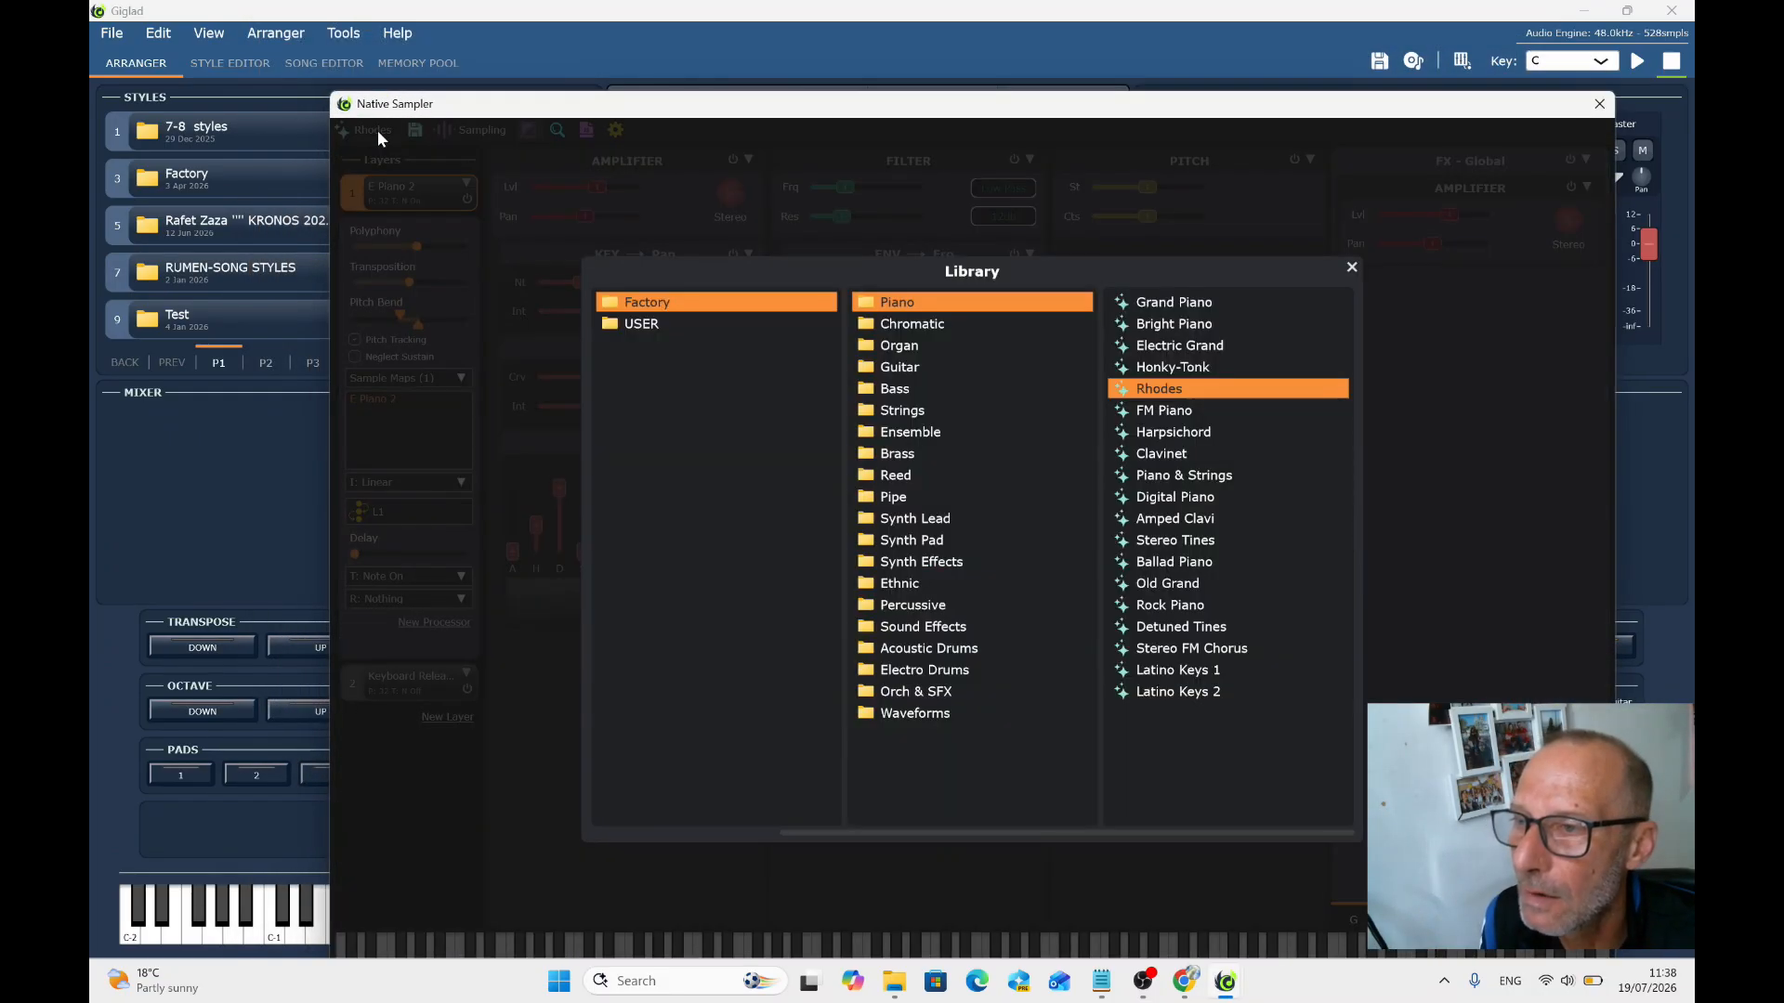
pyautogui.click(1352, 267)
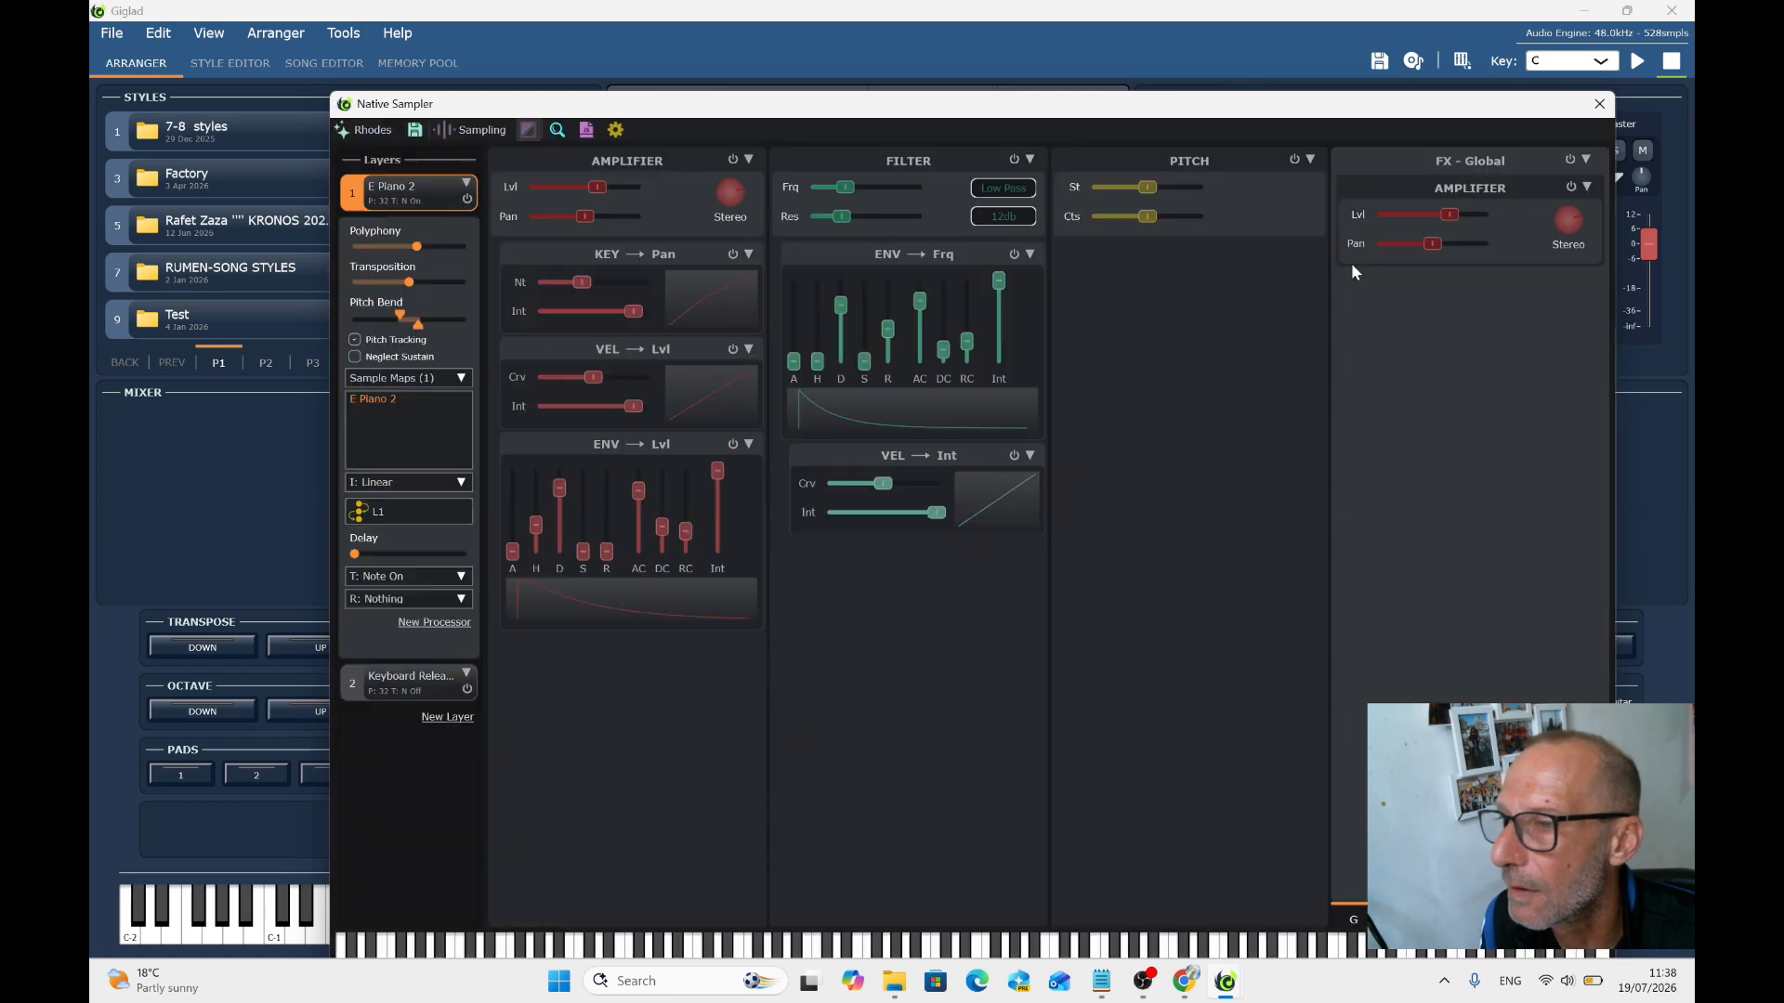
# Remove the E Piano 2 and Keyboard Release layers from the Rhodes instrument so only an empty layer is left.
pyautogui.click(467, 184)
pyautogui.click(510, 190)
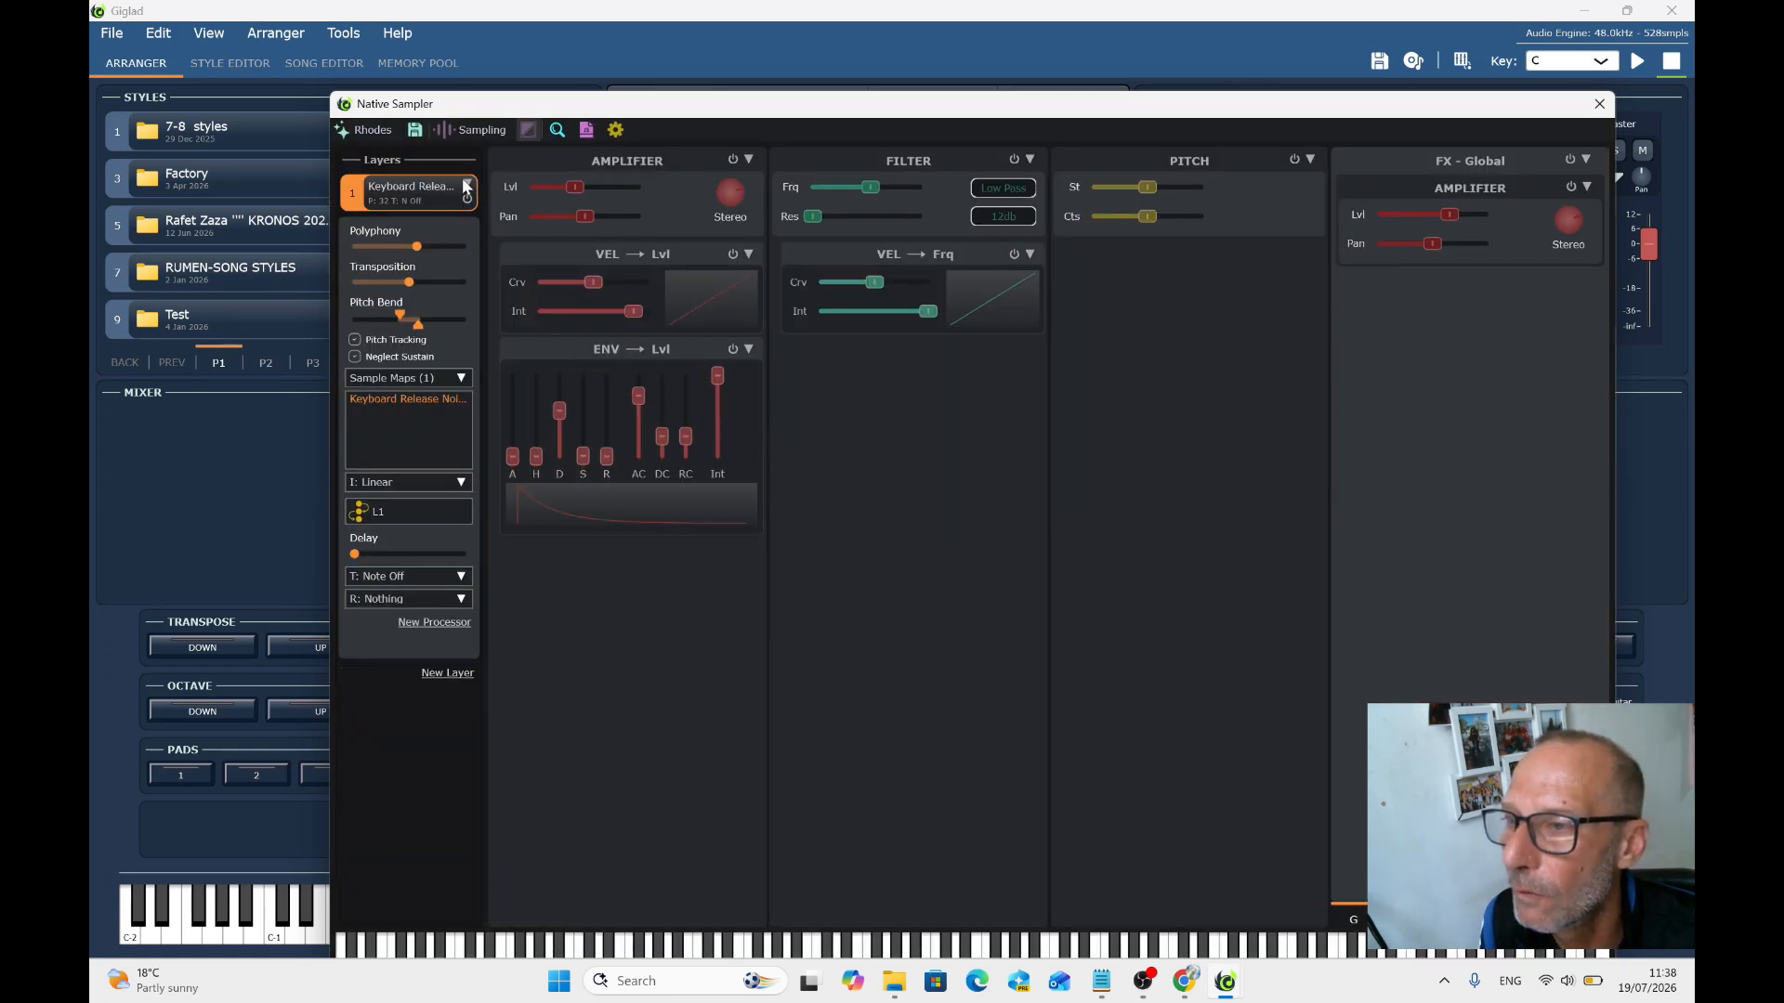
pyautogui.click(511, 189)
pyautogui.click(468, 185)
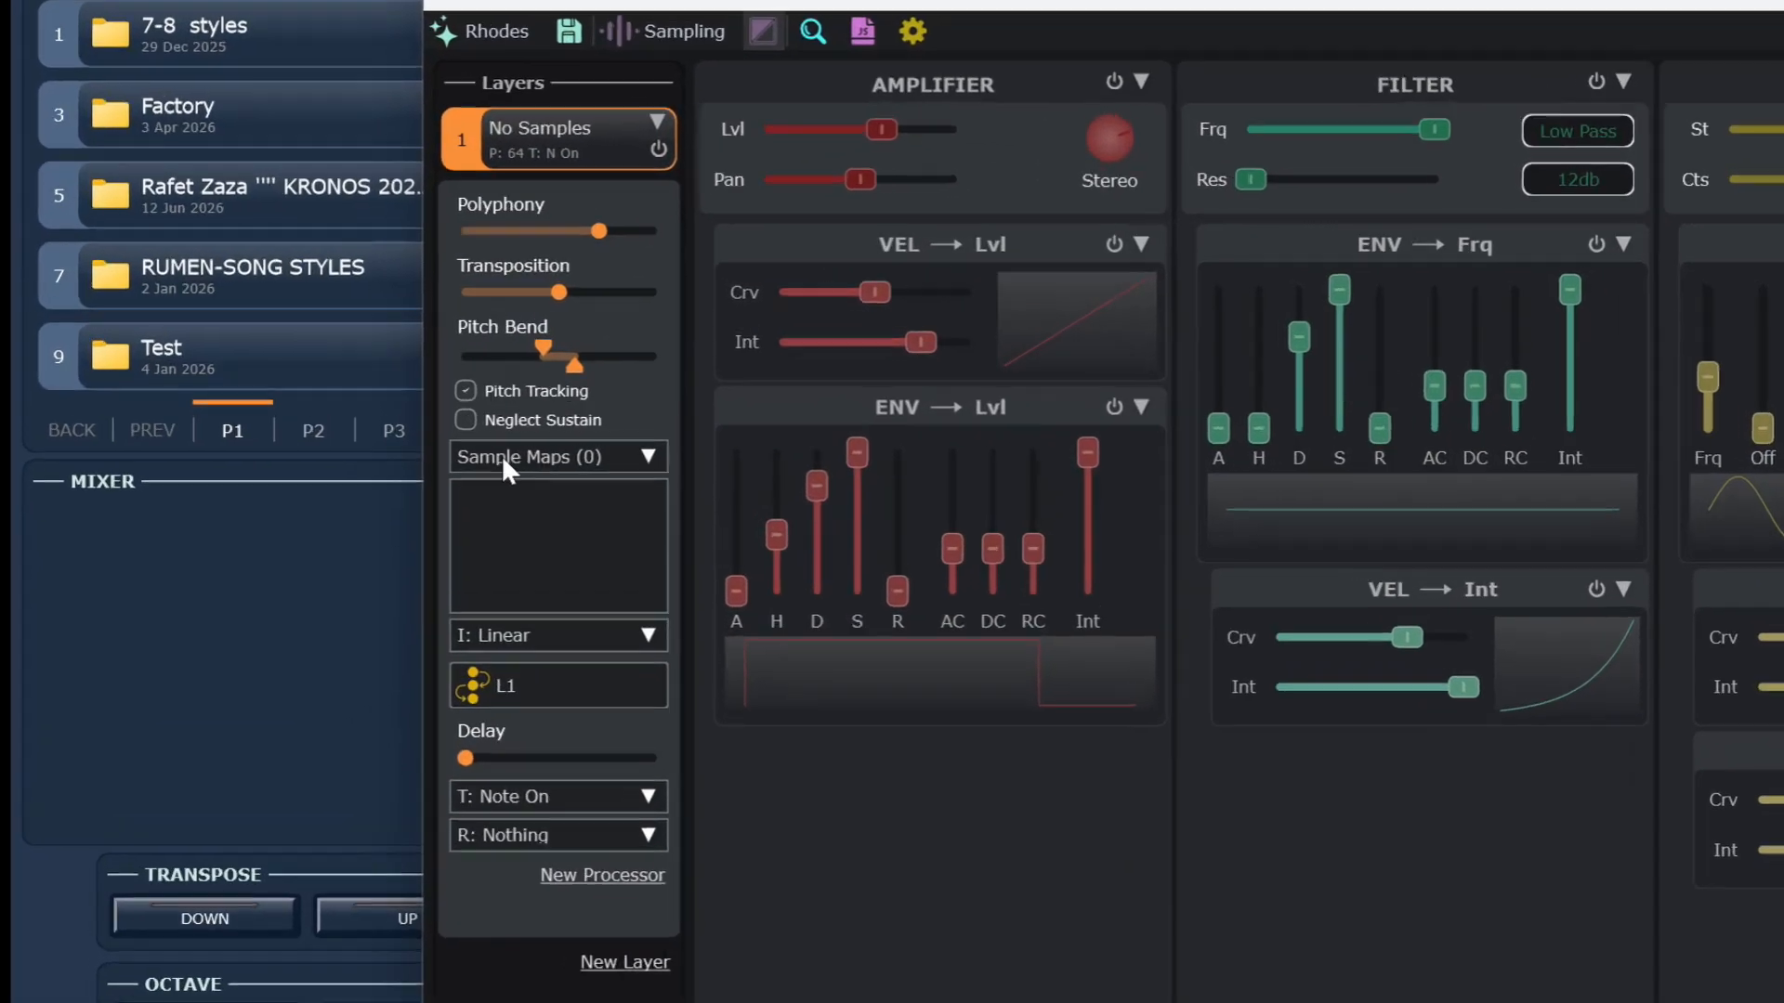
# Import SUPITA CLARINET G.sfz from the SFZ FORMAT folder inside SF2 -TEST on the Desktop as the layer's sample map.
pyautogui.click(506, 457)
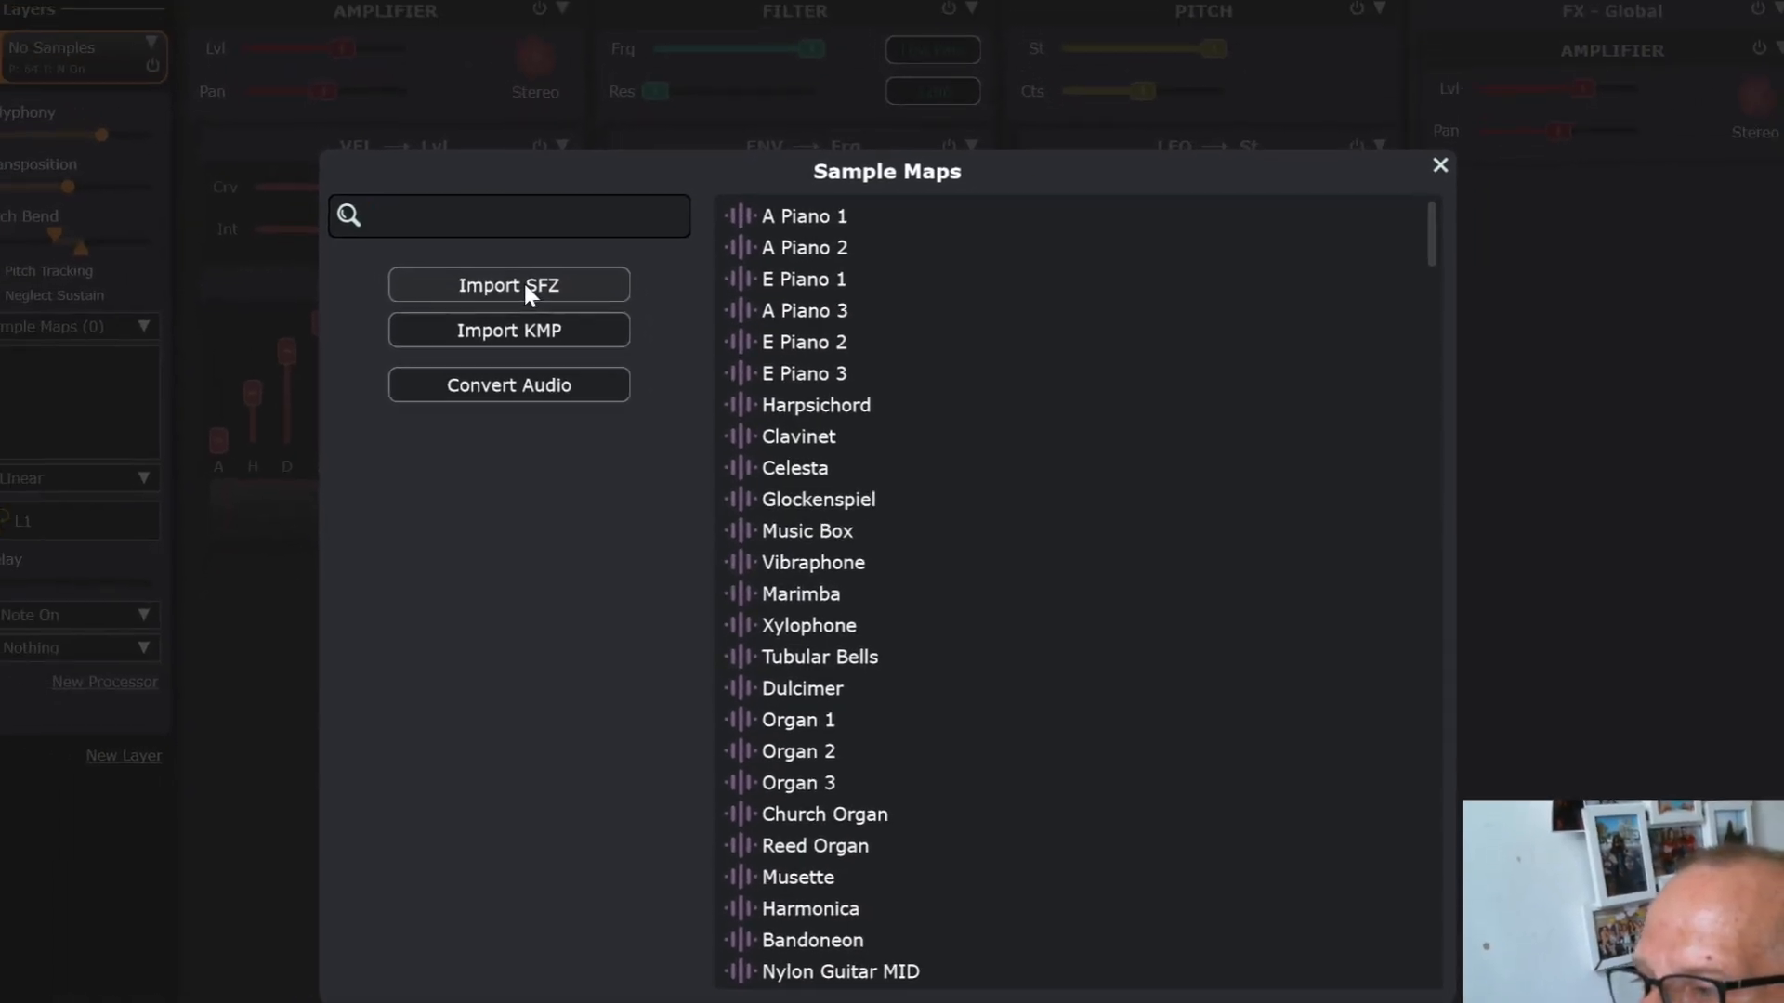
pyautogui.click(520, 287)
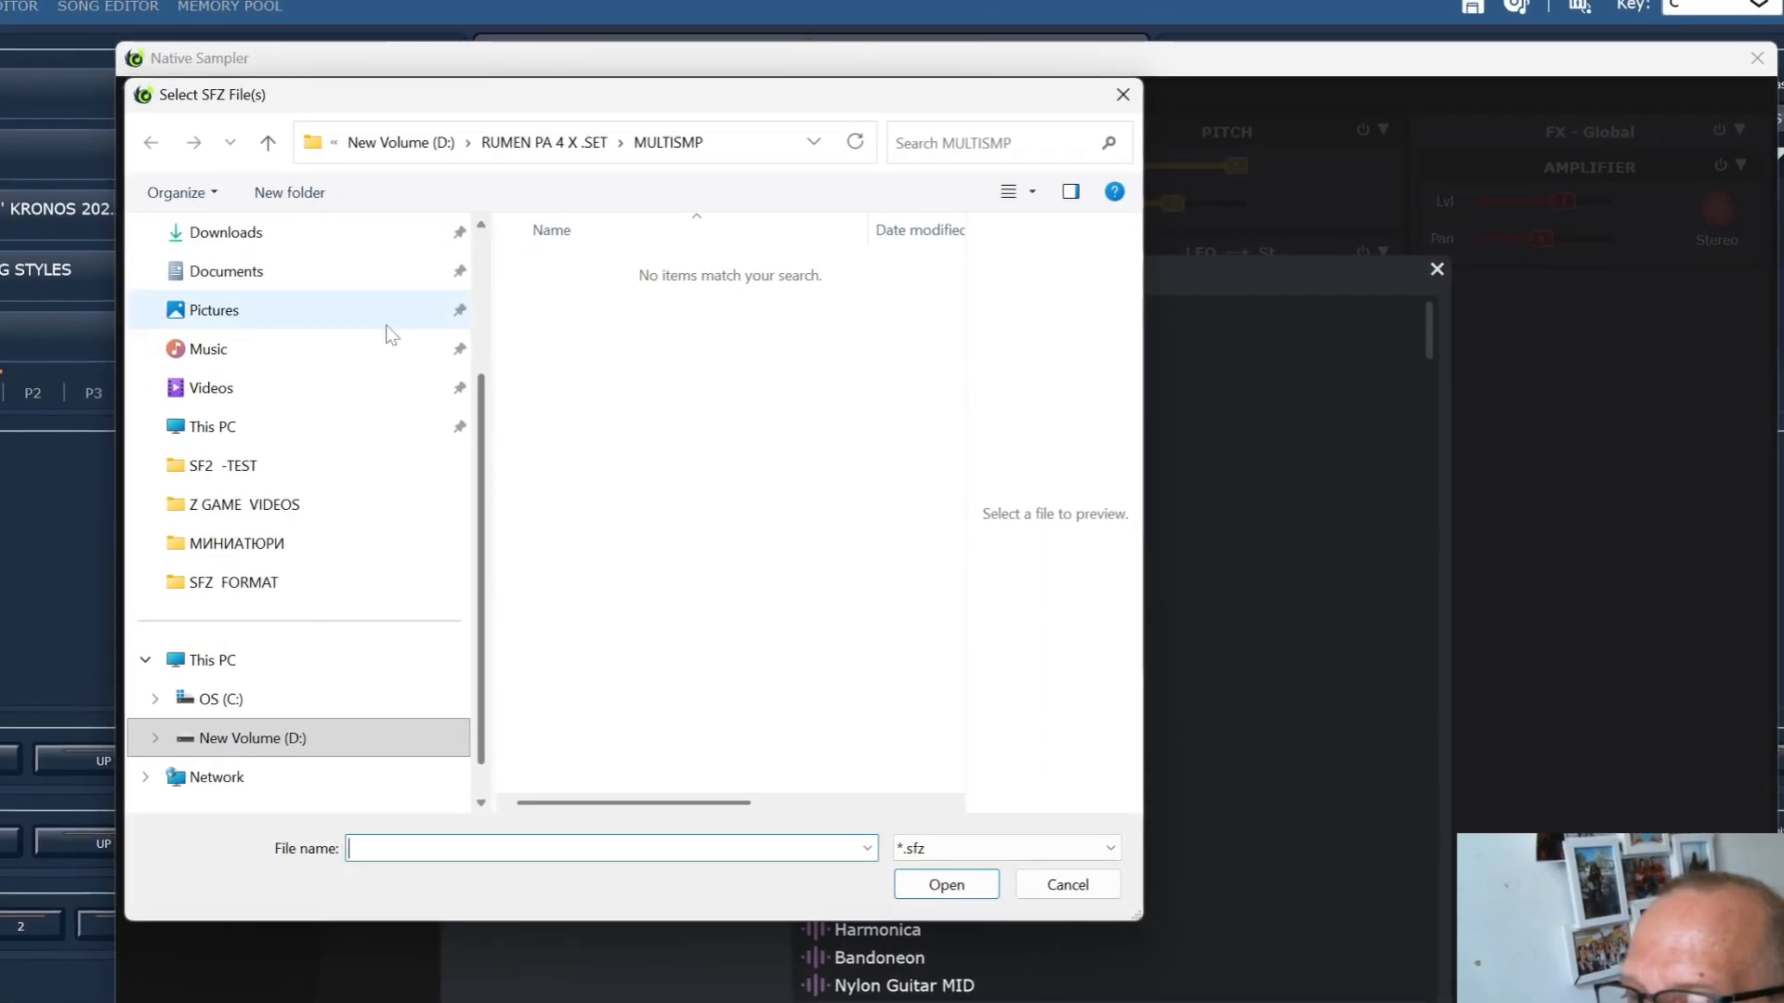
pyautogui.scroll(2, 279, 371)
pyautogui.click(244, 395)
pyautogui.scroll(-2, 237, 398)
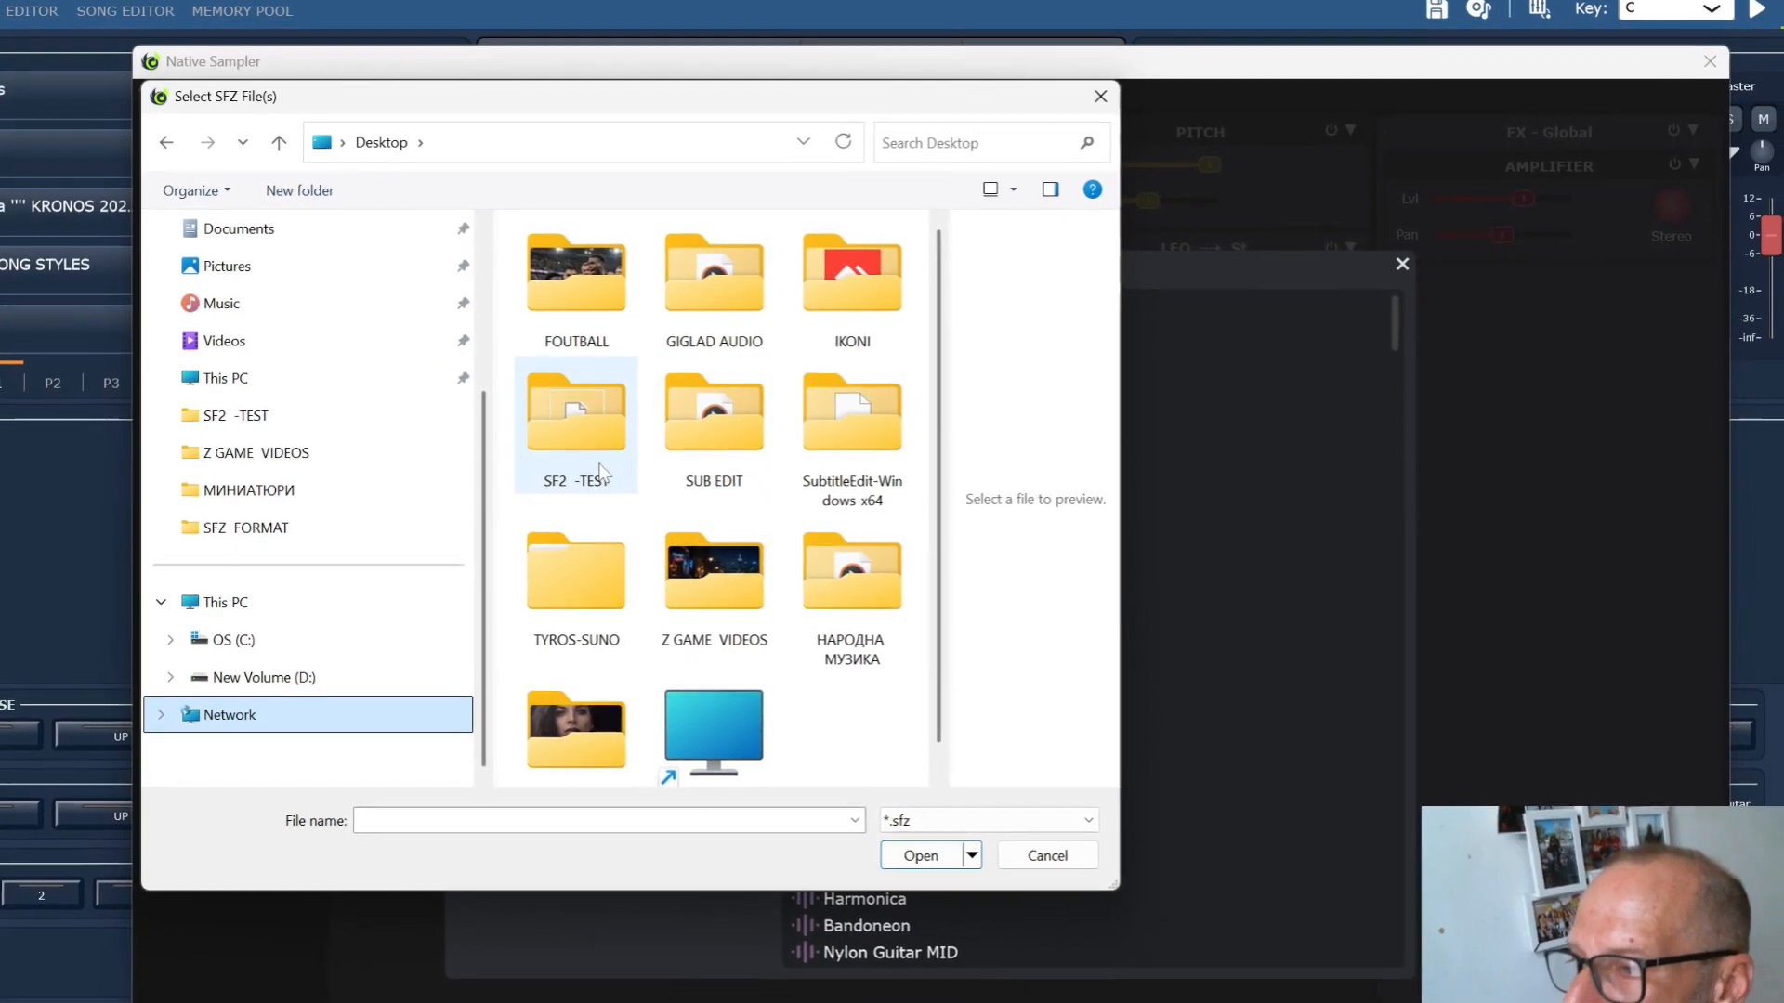
pyautogui.doubleClick(599, 471)
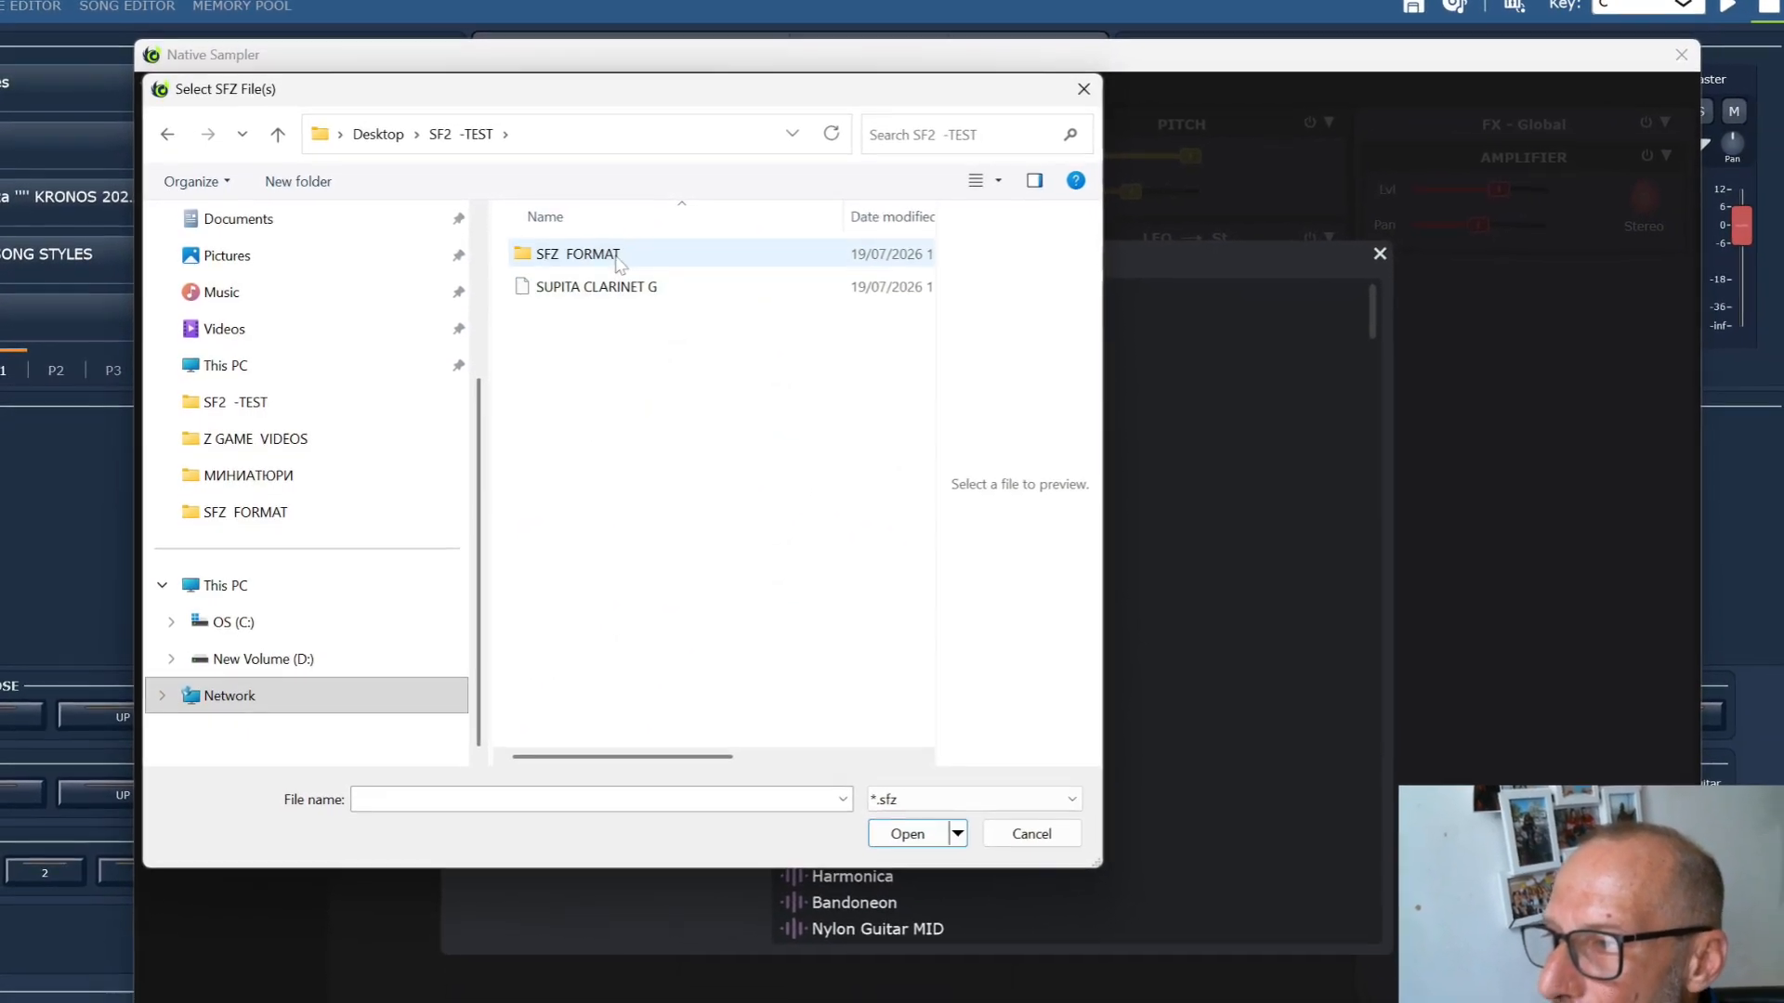
pyautogui.doubleClick(618, 260)
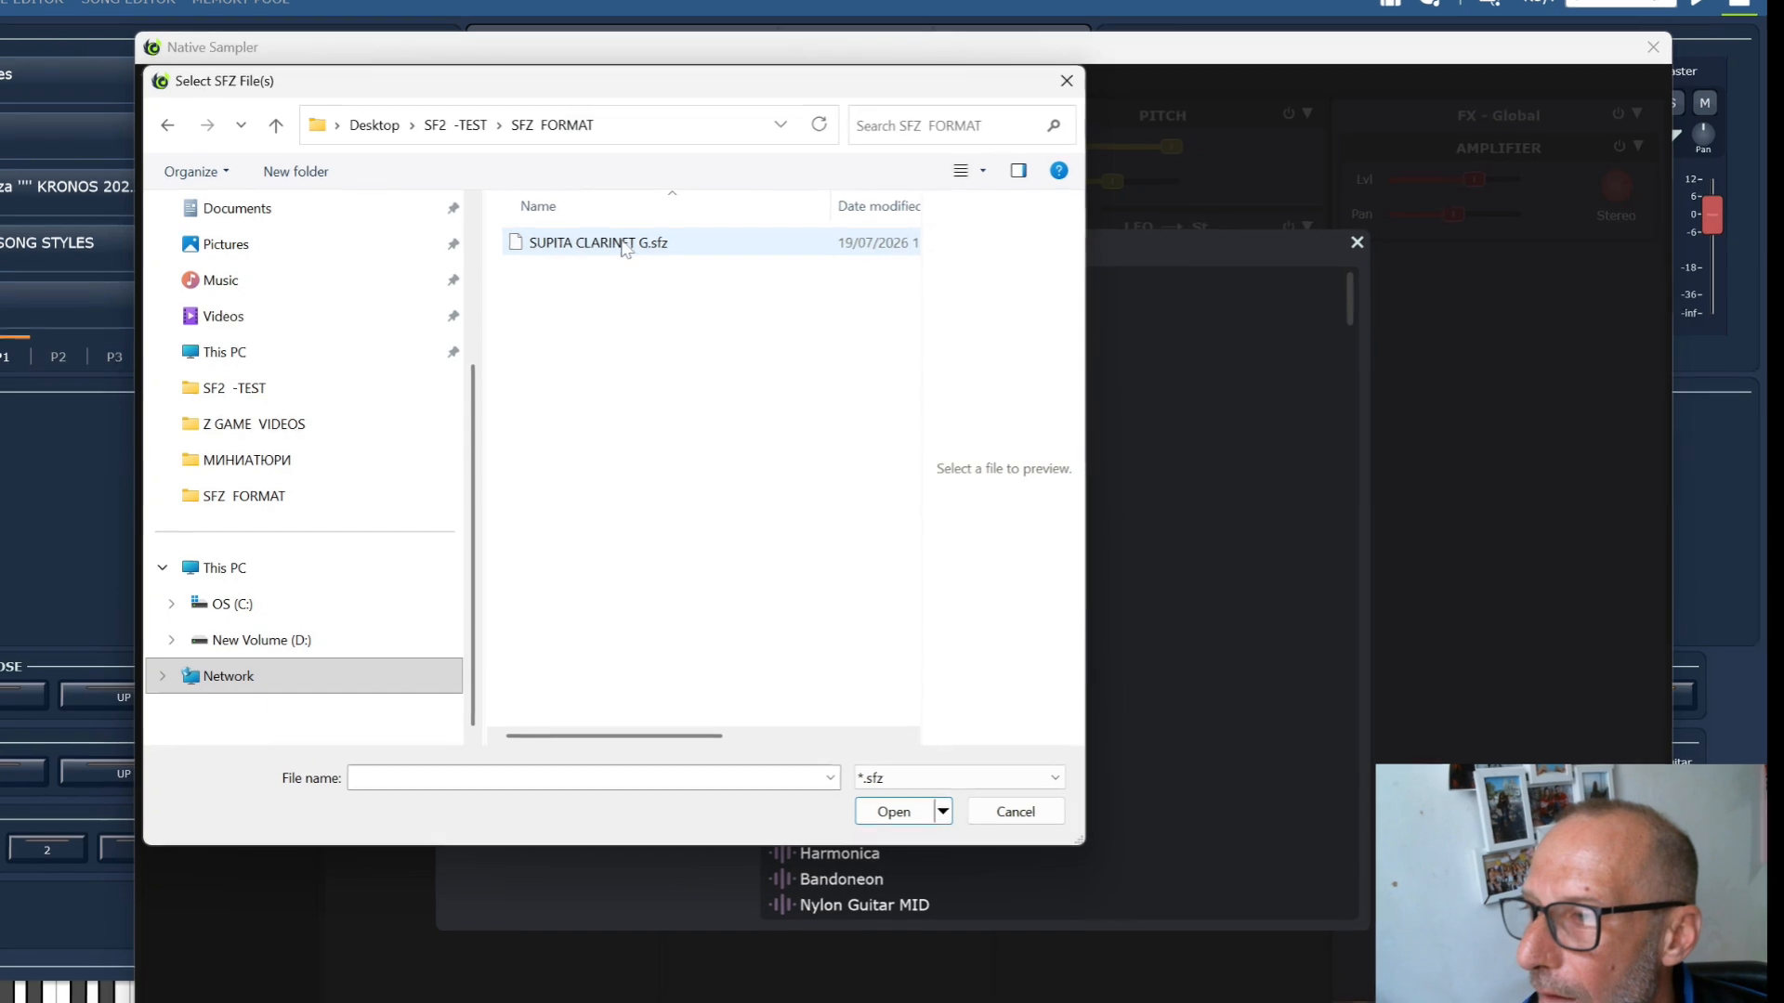
pyautogui.click(624, 244)
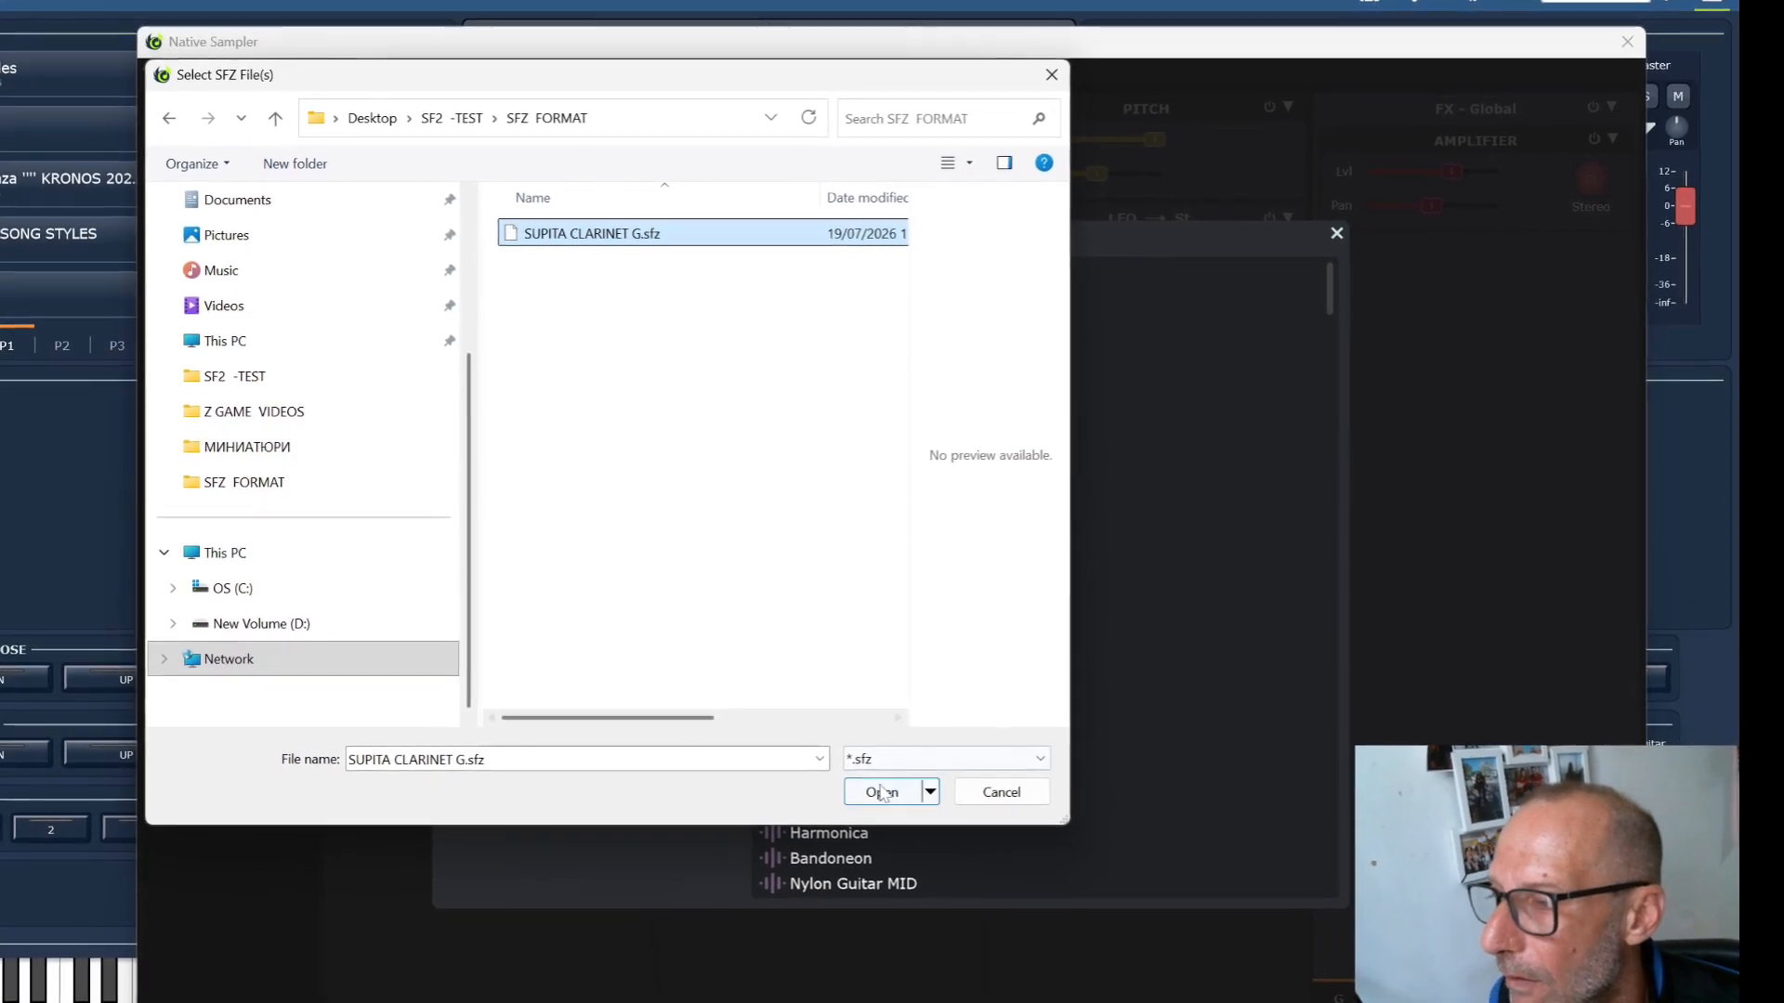
pyautogui.click(882, 793)
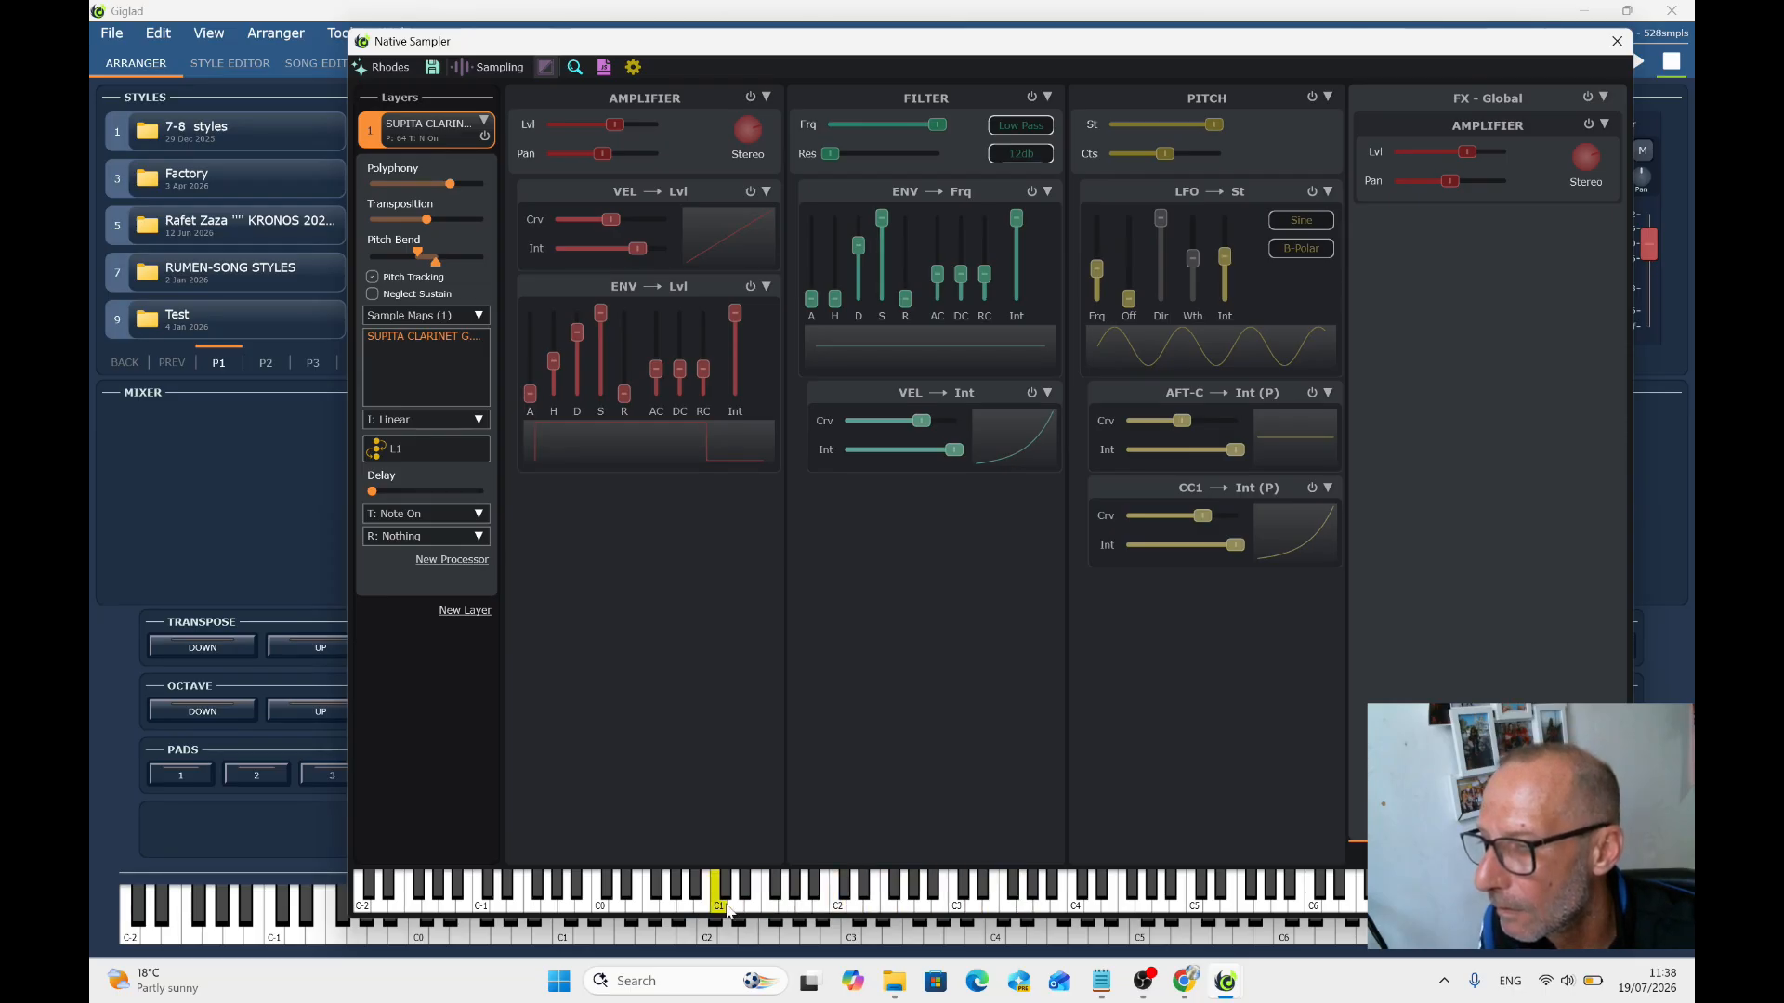
# Examine the key zones of the imported clarinet sample map, then close the Native Sampler and minimise Giglad.
pyautogui.click(487, 69)
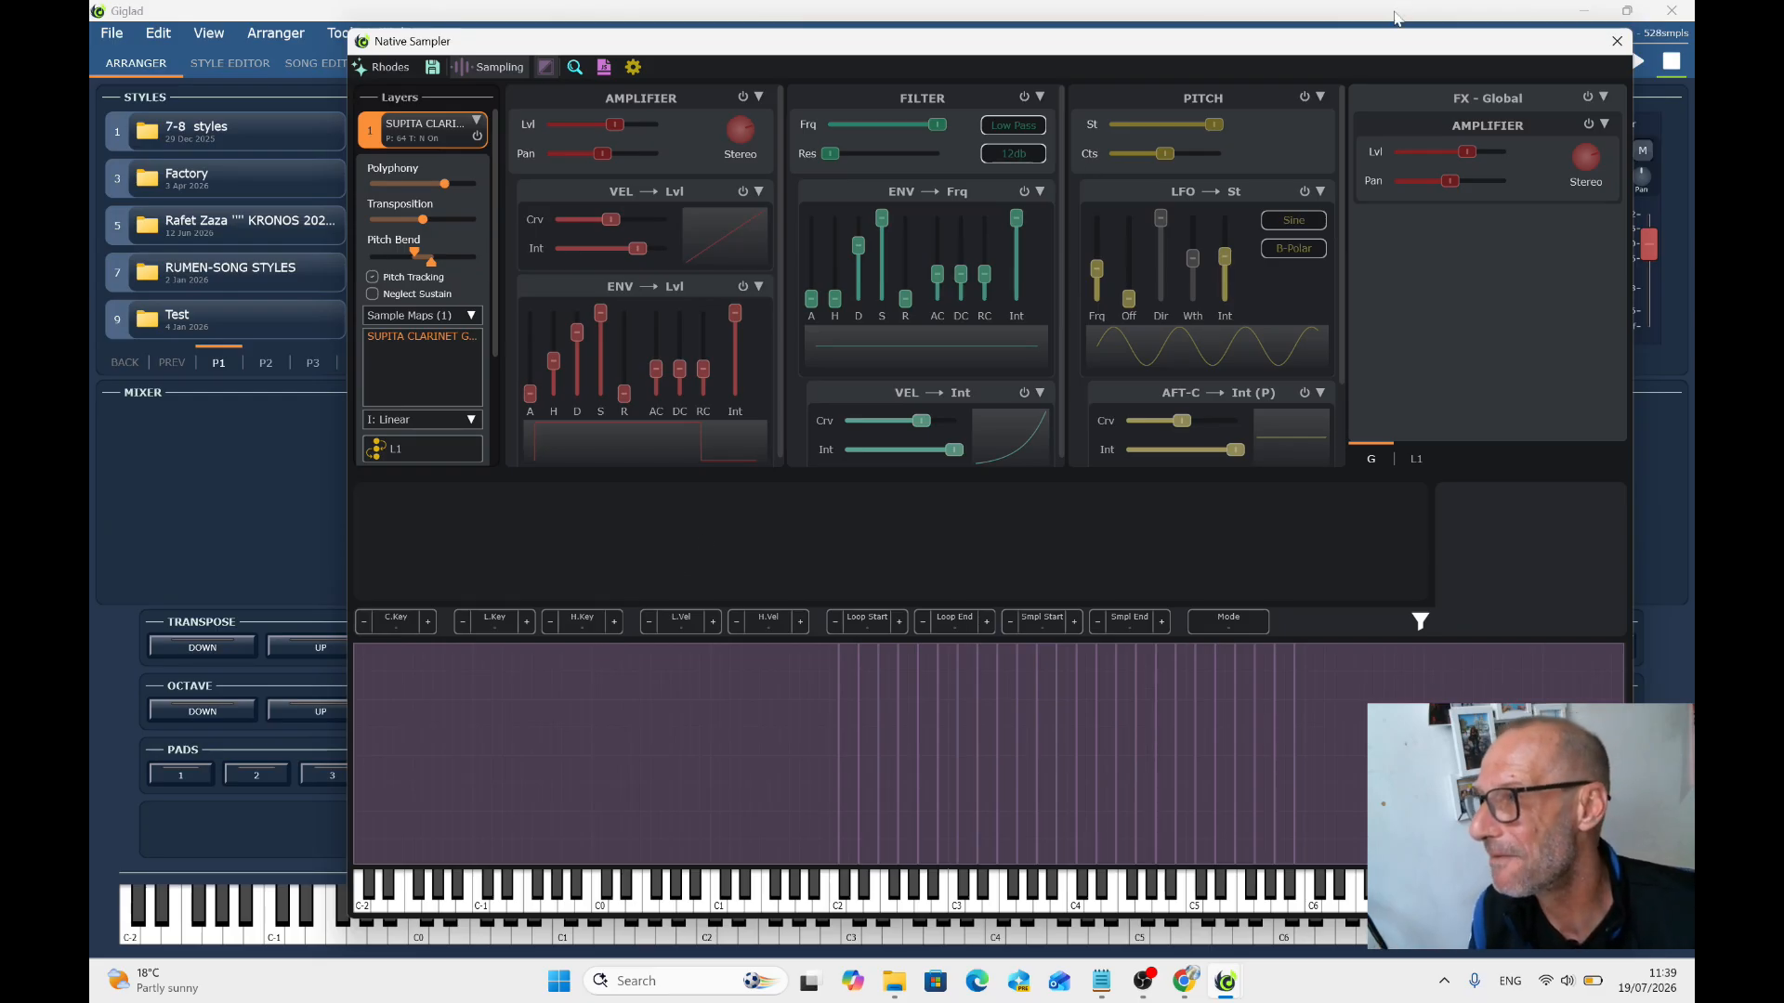
pyautogui.click(1616, 42)
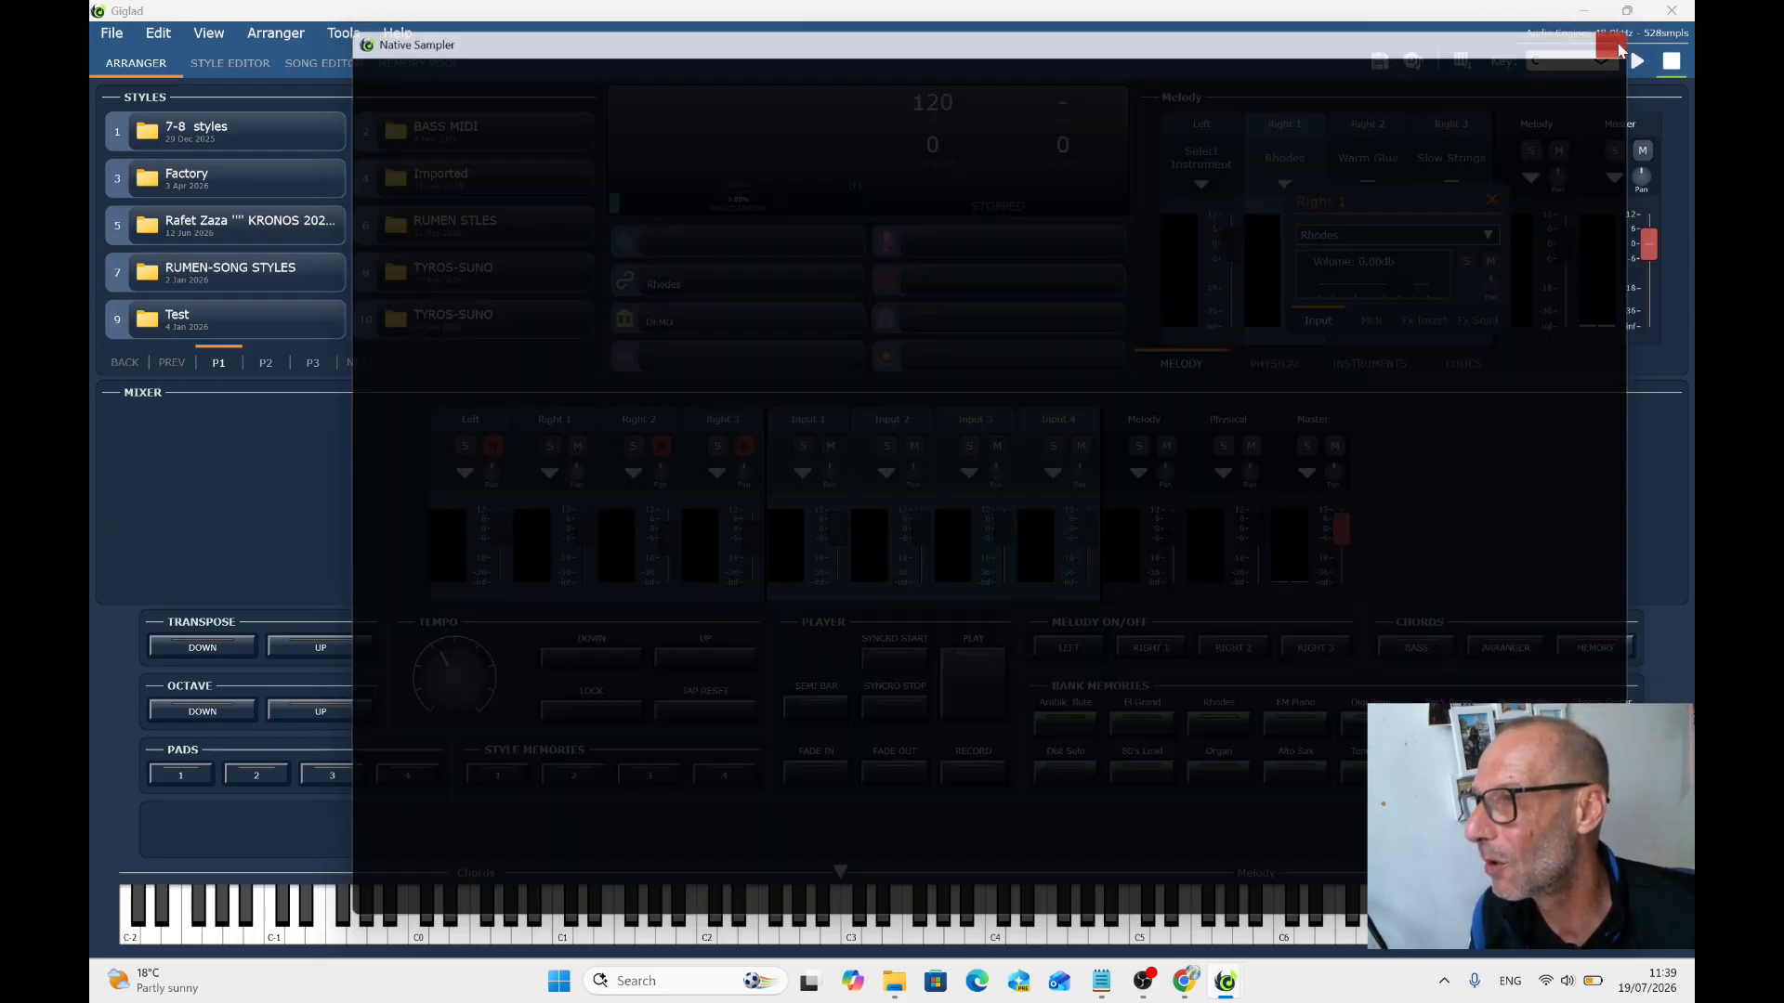
pyautogui.click(1585, 11)
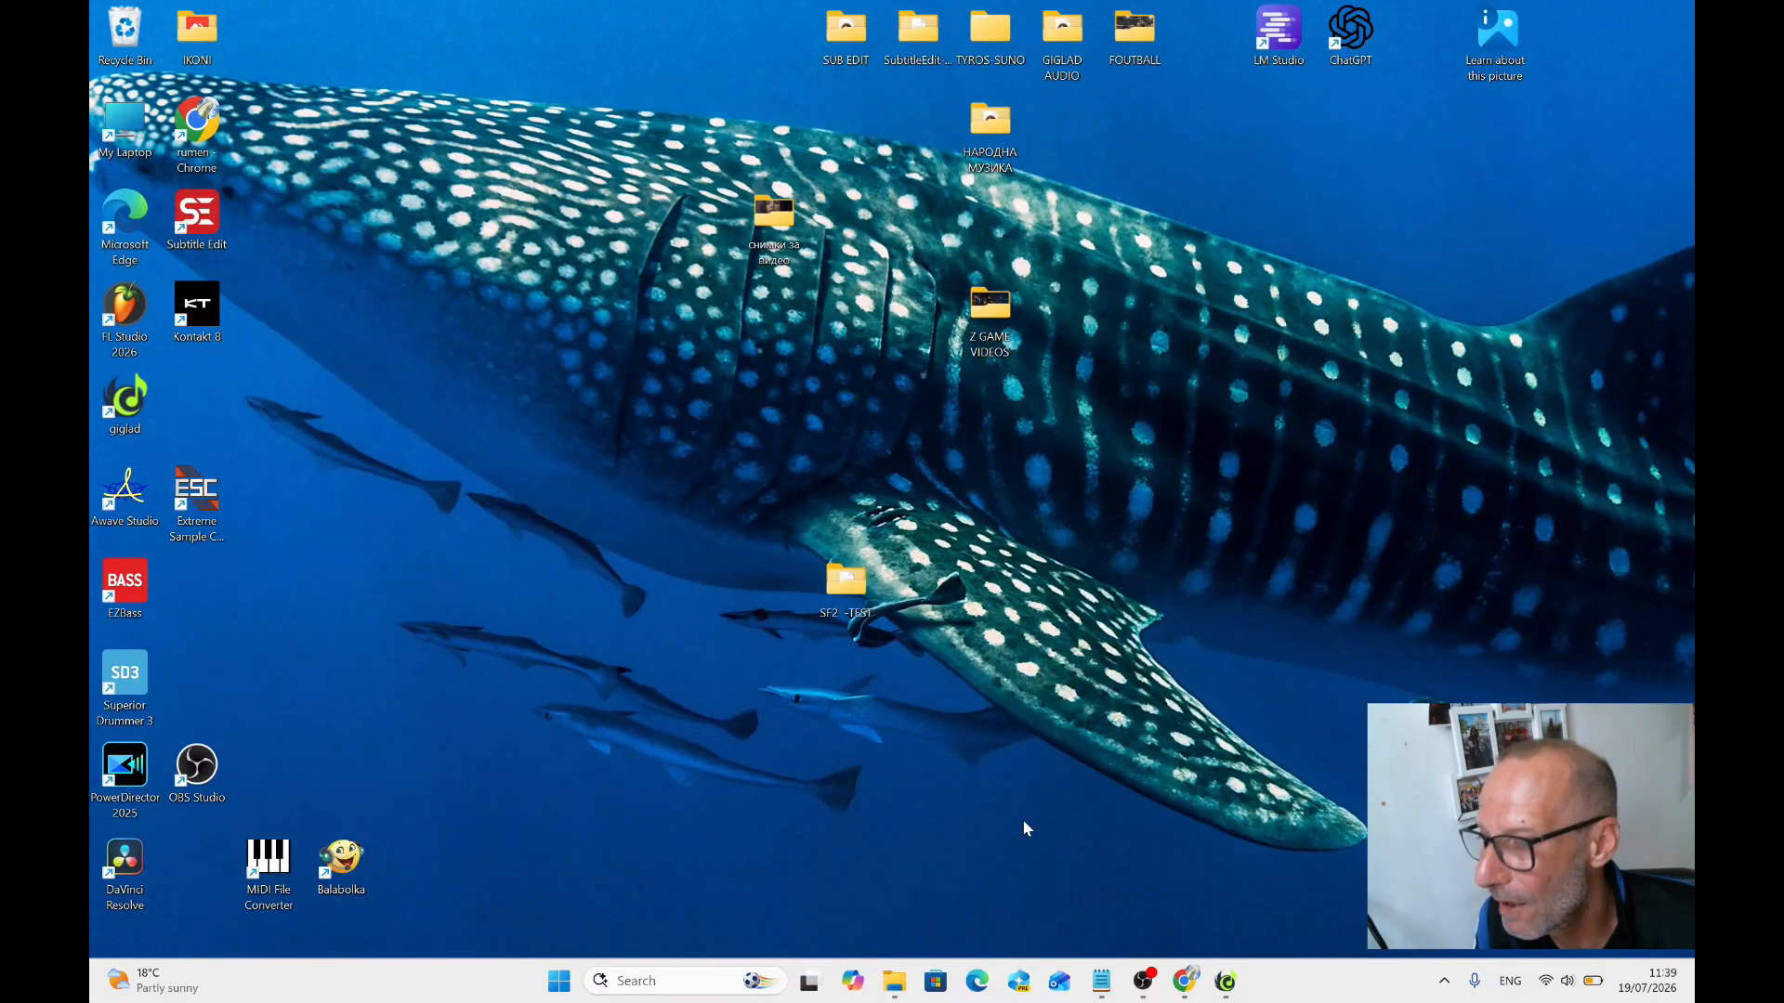
# Switch to Notepad, dismiss its file notice and close the window with the SUPITA and log.txt tabs.
pyautogui.click(1103, 982)
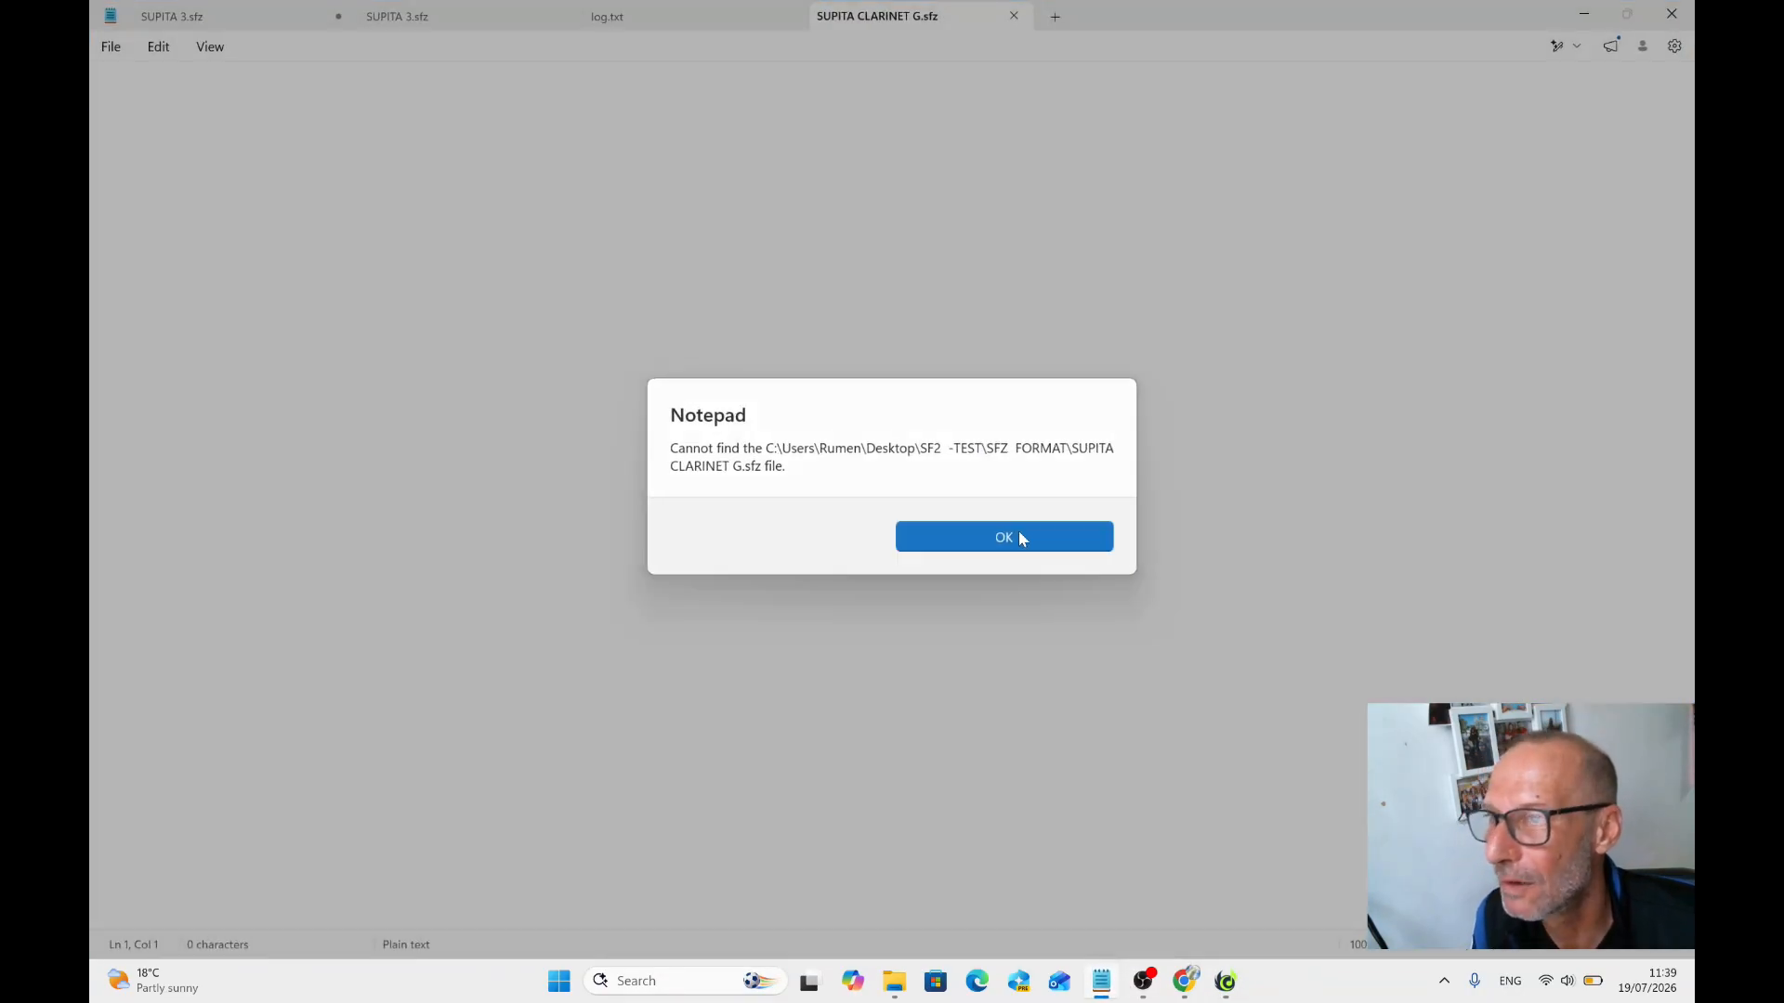
pyautogui.click(1023, 533)
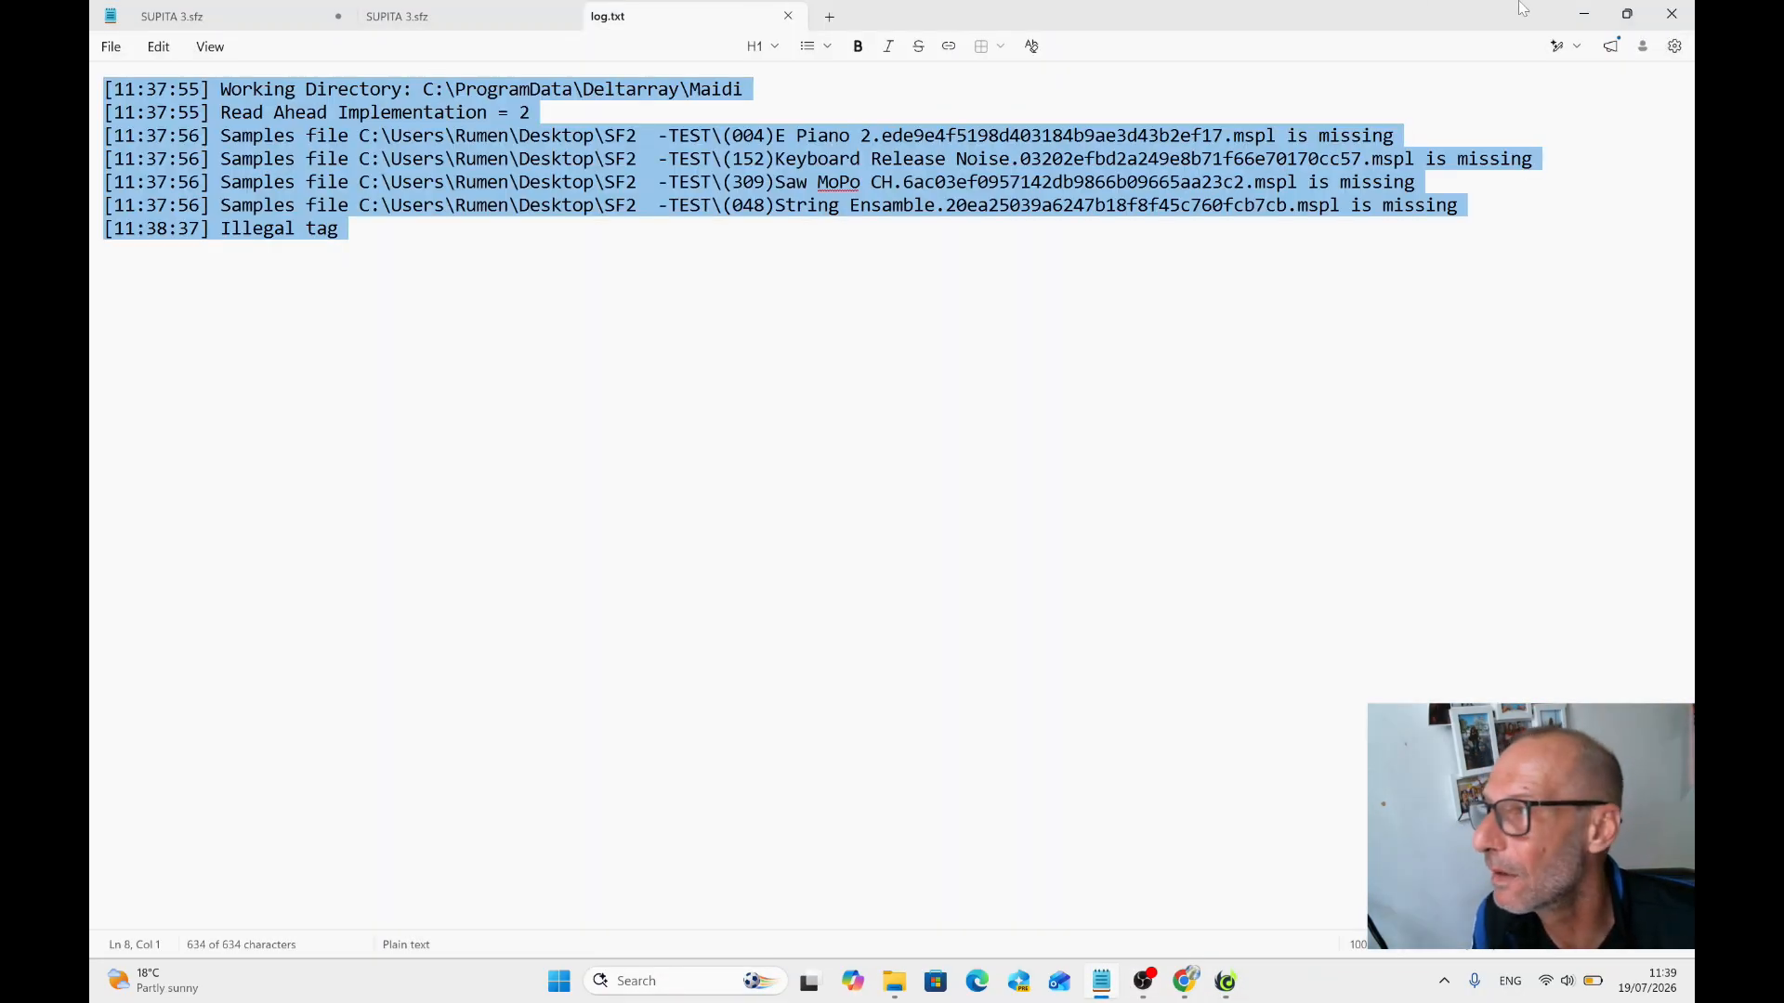
pyautogui.click(1680, 18)
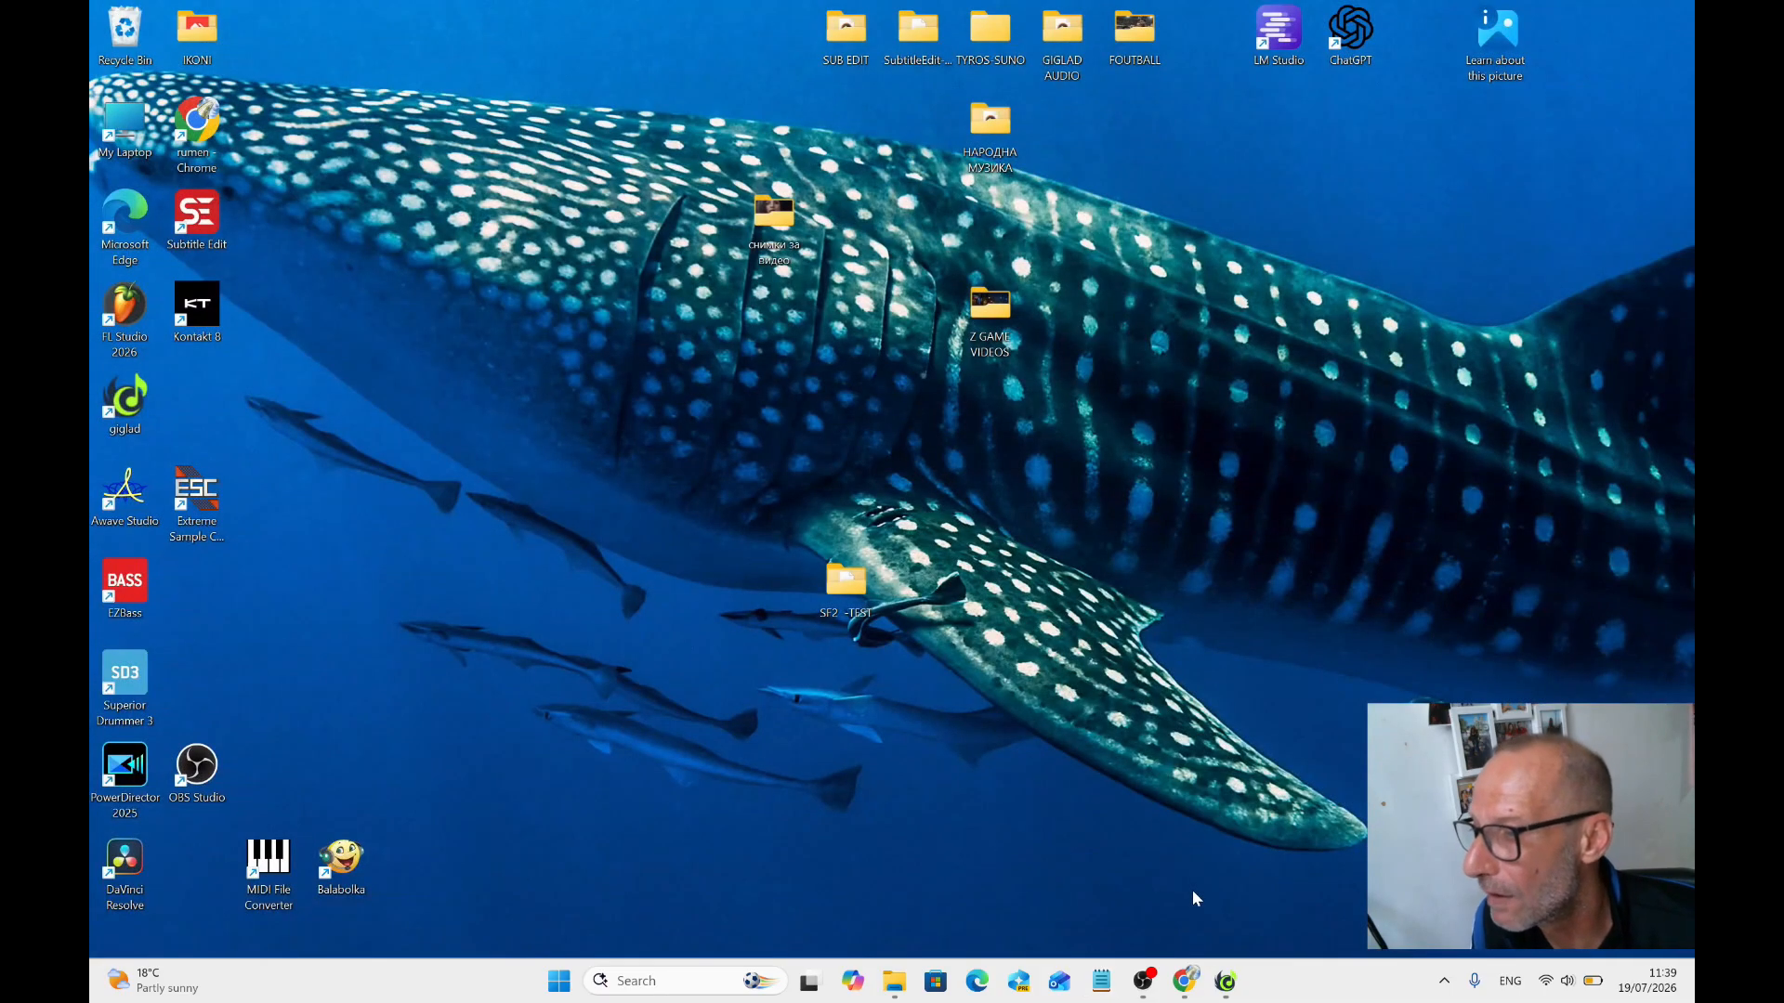
# Review the edited clarinet SFZ code in the Z.ai chat, from the control, EQ and vibrato settings through the sample regions.
pyautogui.click(1195, 978)
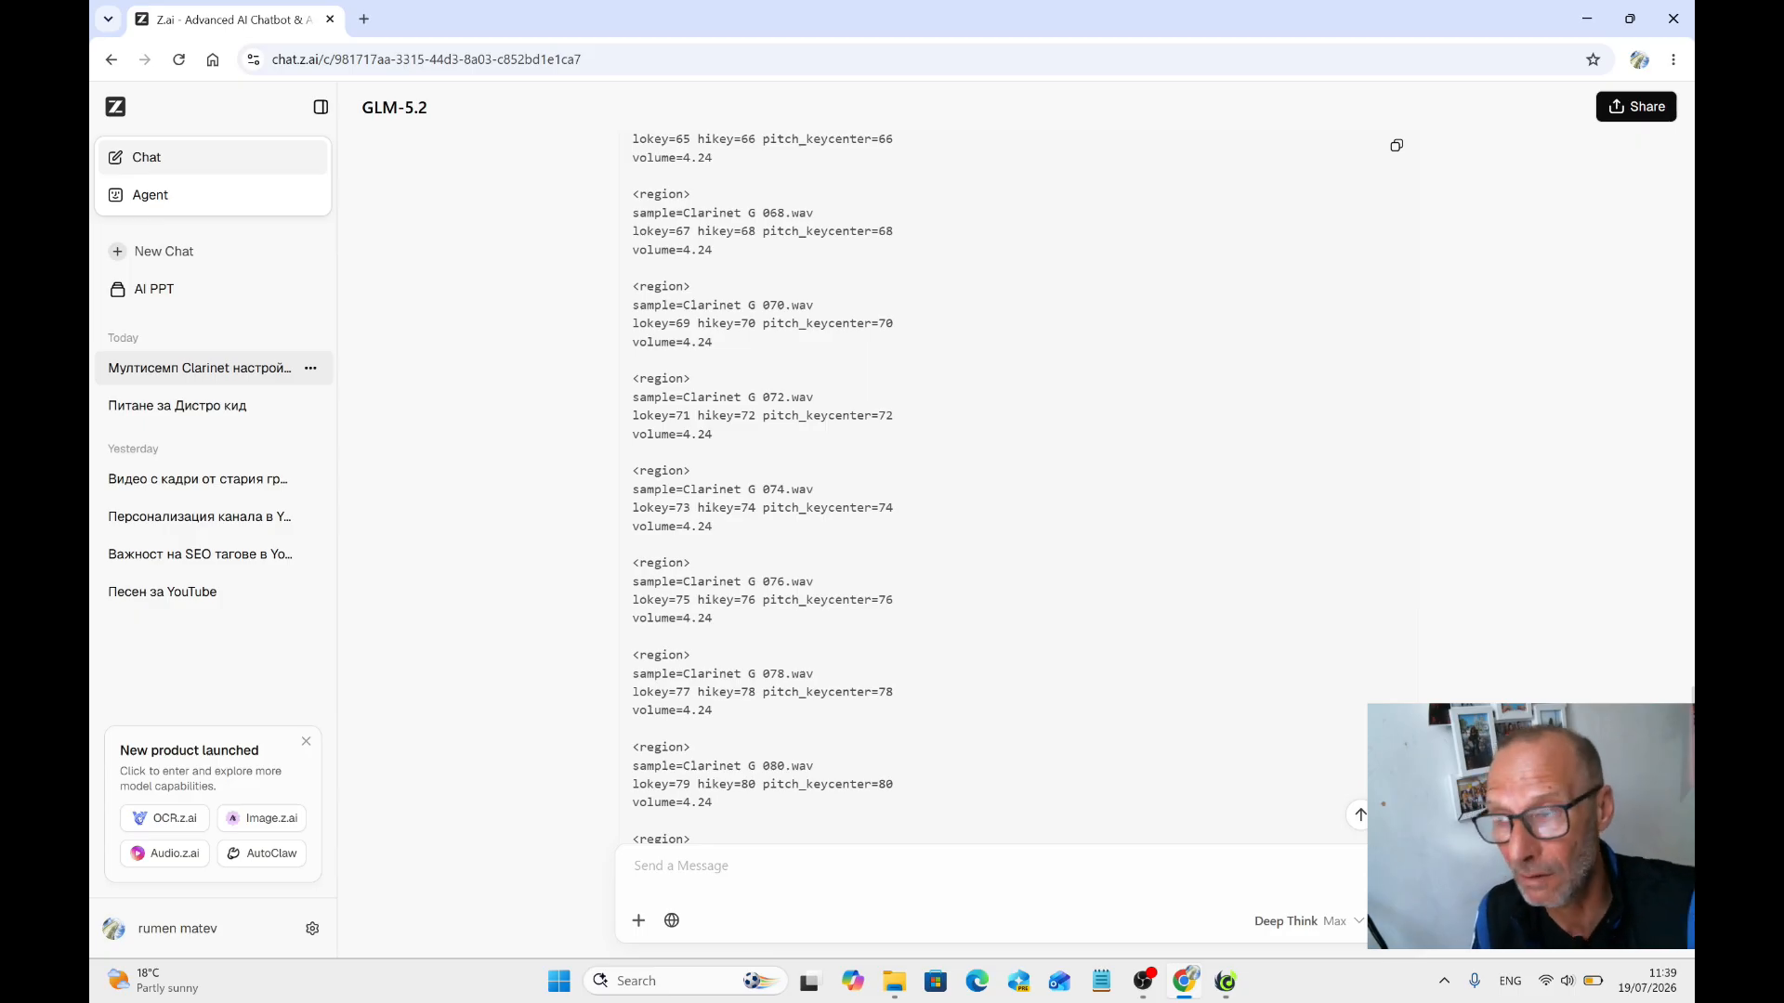
pyautogui.scroll(14, 837, 404)
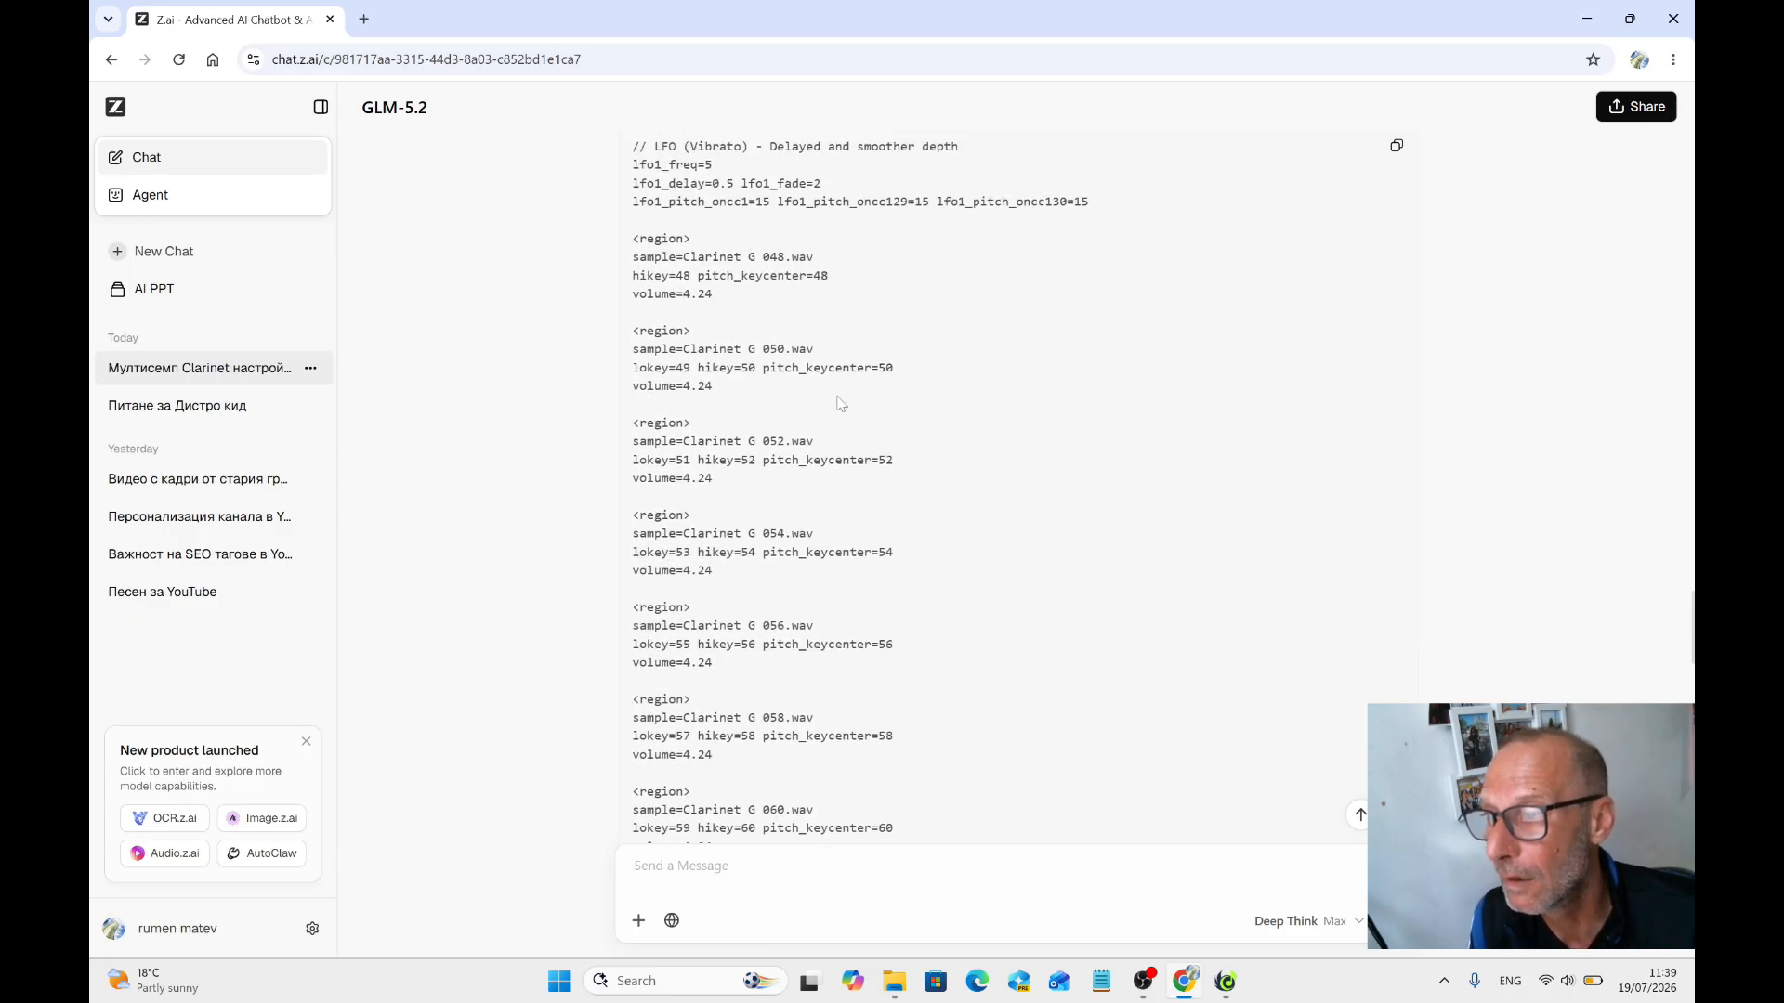
pyautogui.scroll(6, 837, 404)
pyautogui.scroll(-3, 809, 402)
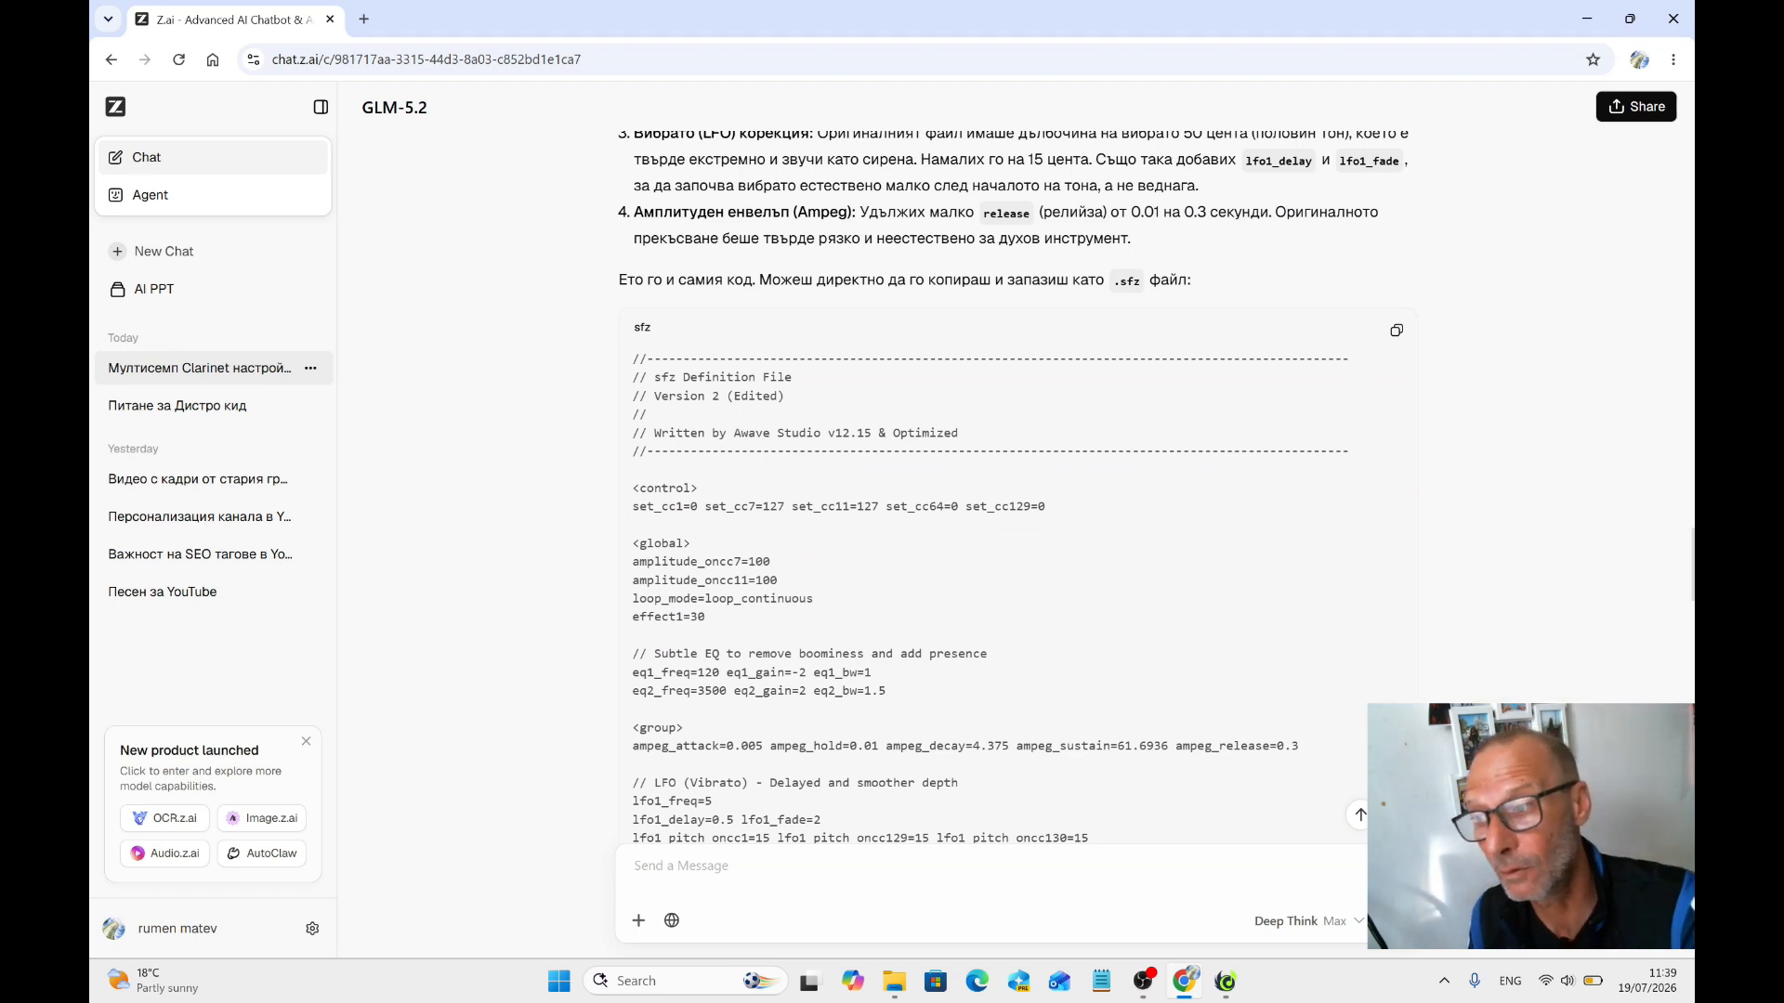
pyautogui.scroll(-4, 760, 374)
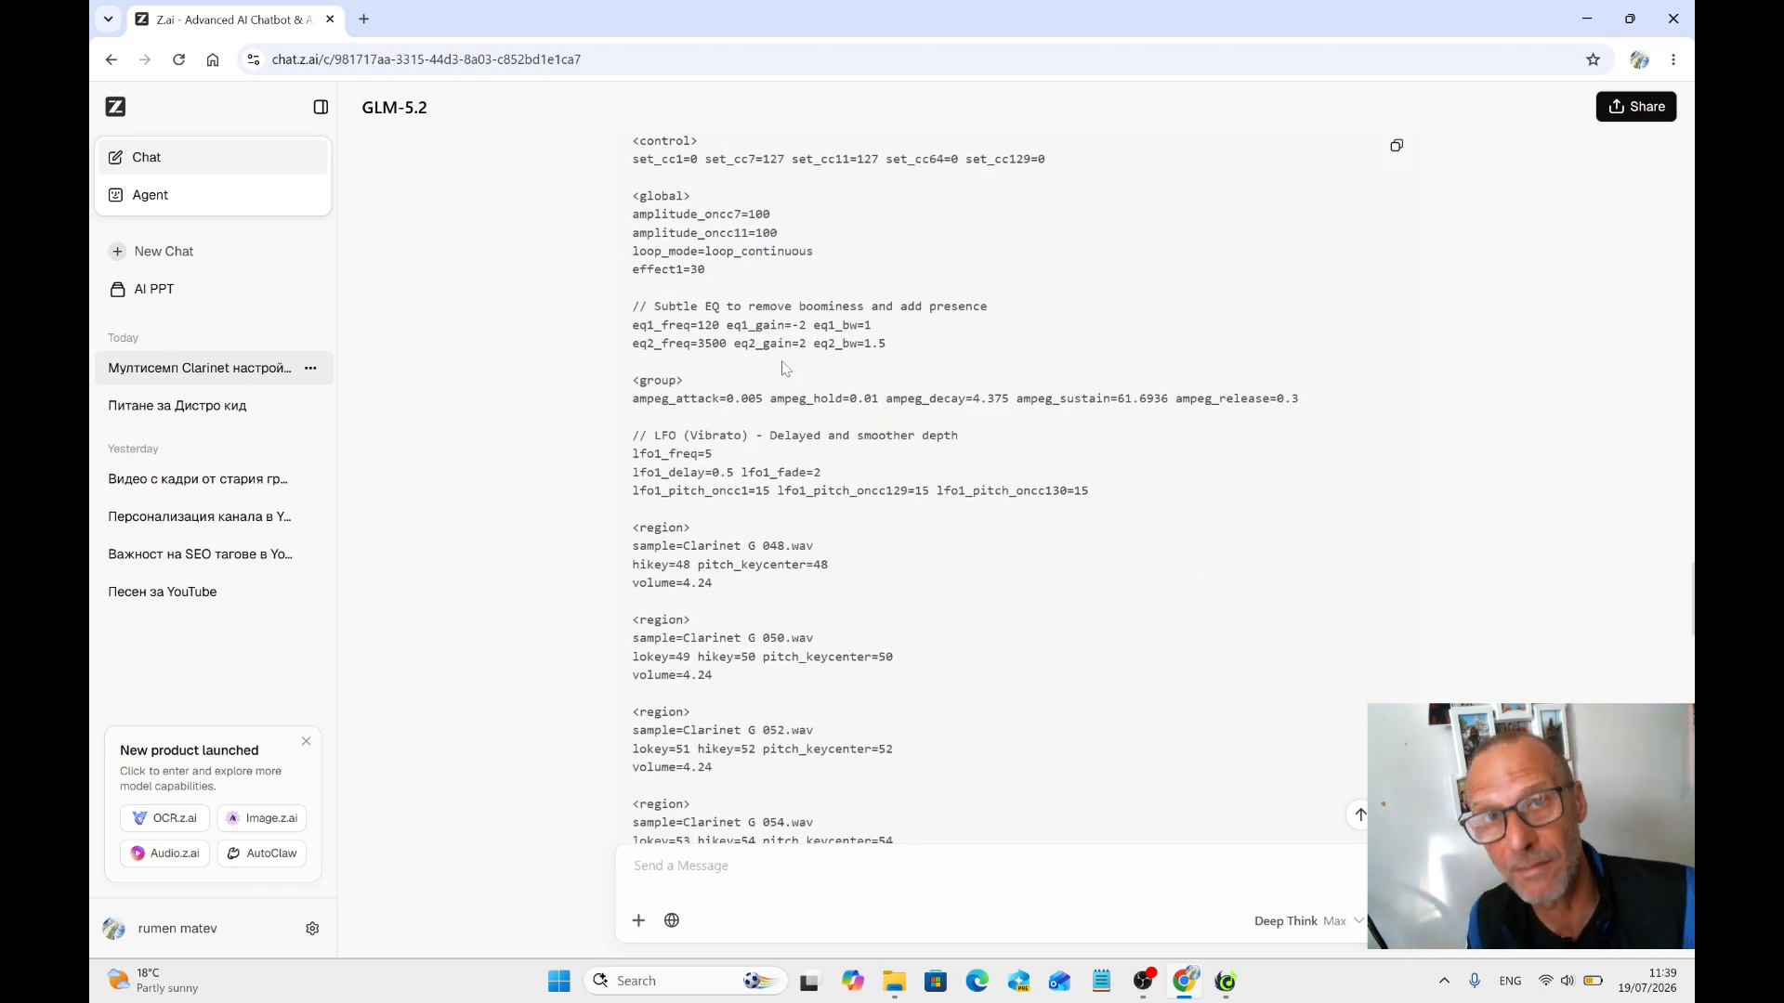
pyautogui.scroll(-12, 783, 367)
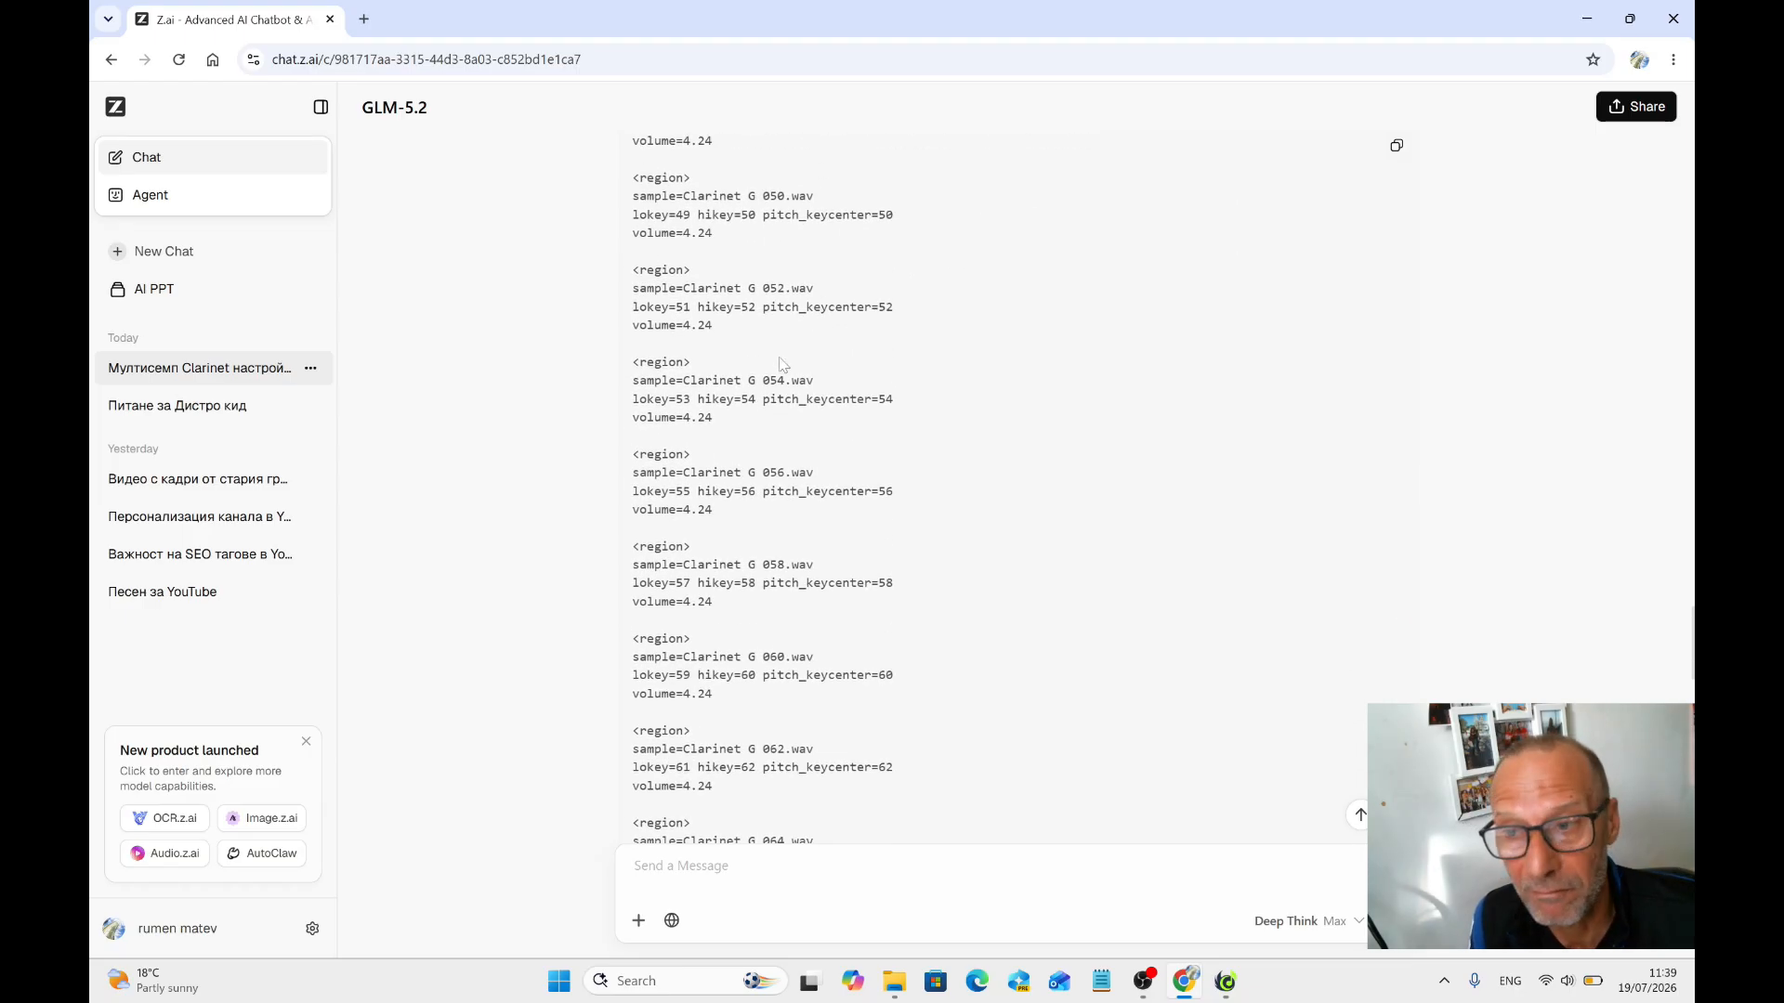
pyautogui.scroll(-11, 783, 367)
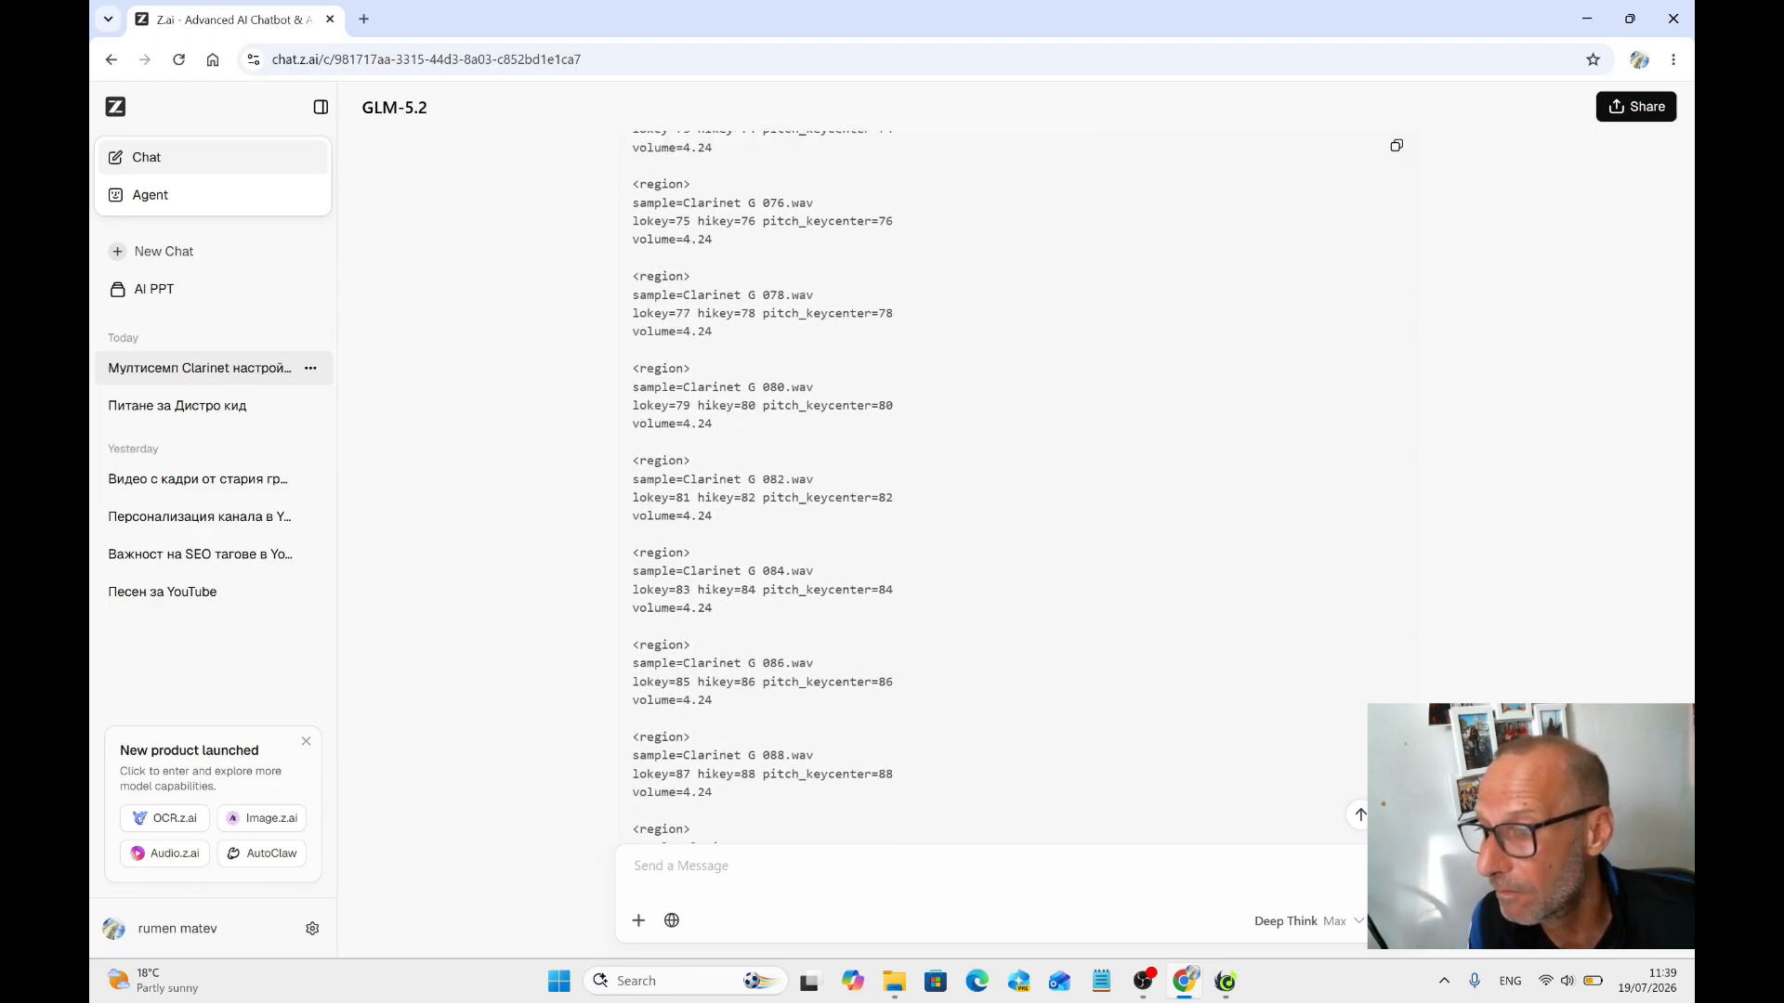
# Open the SUPITA CLARINET G file from the SFZ FORMAT folder in Polyphone and examine its instruments and samples overviews.
pyautogui.click(893, 985)
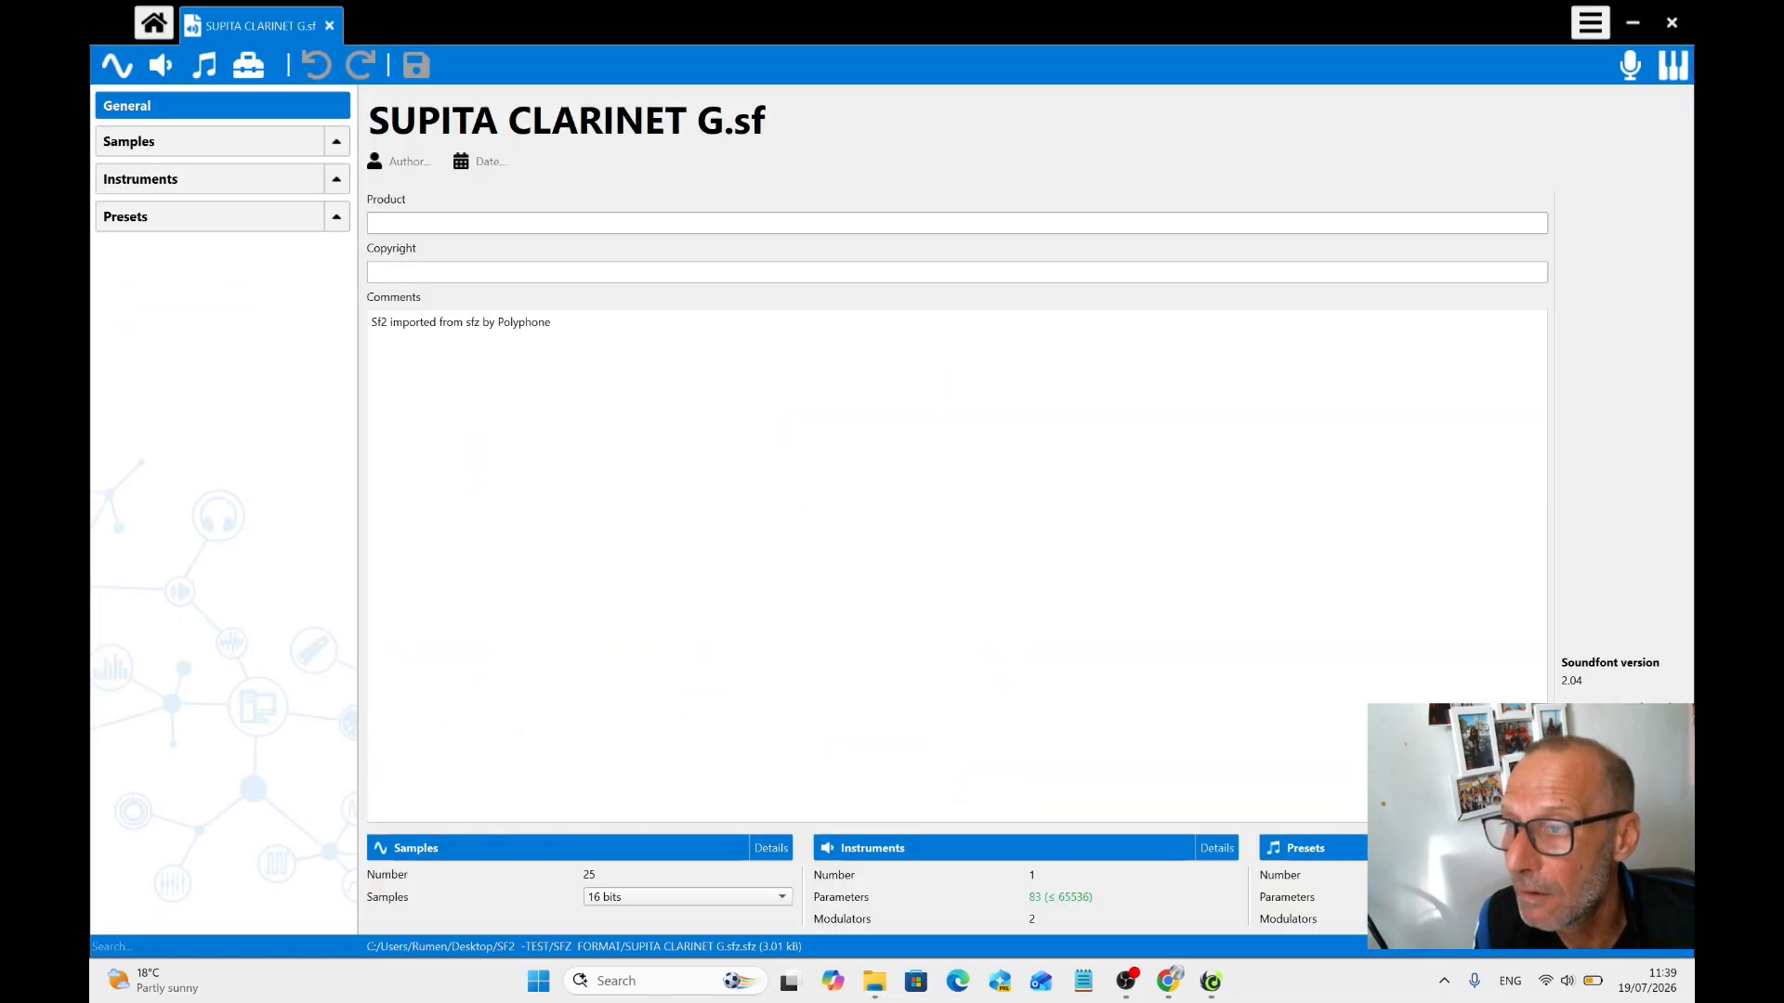
pyautogui.click(175, 185)
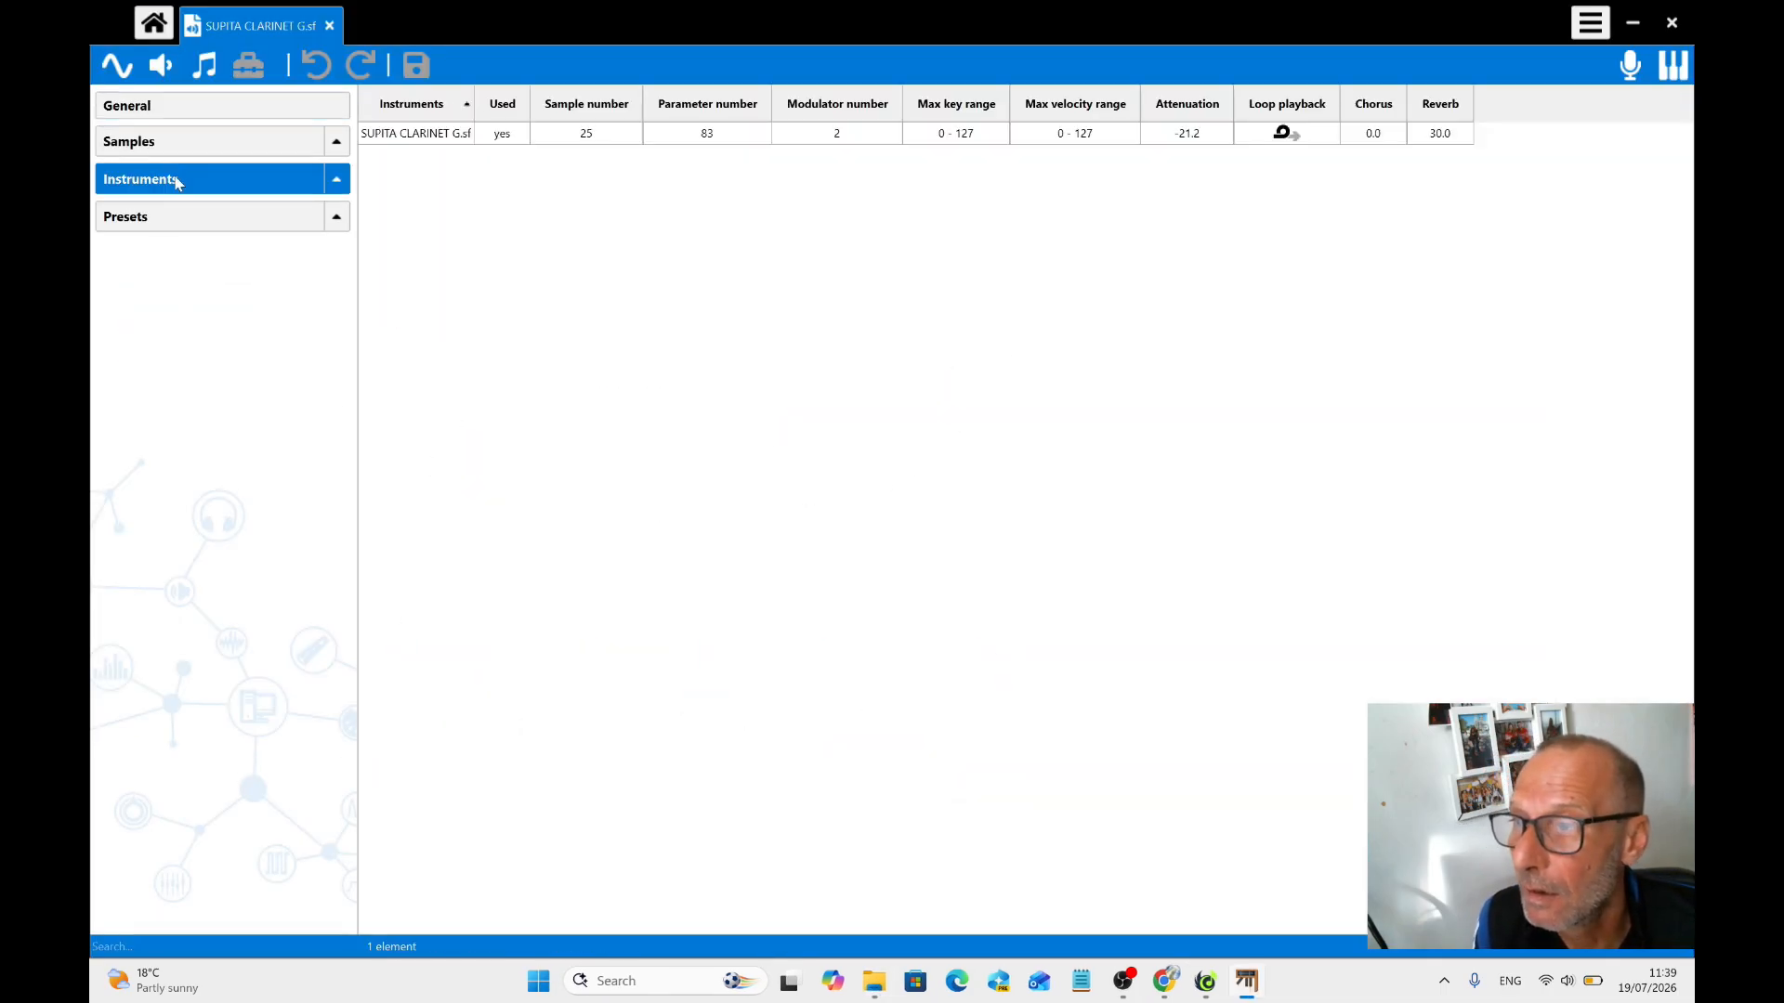
pyautogui.click(178, 147)
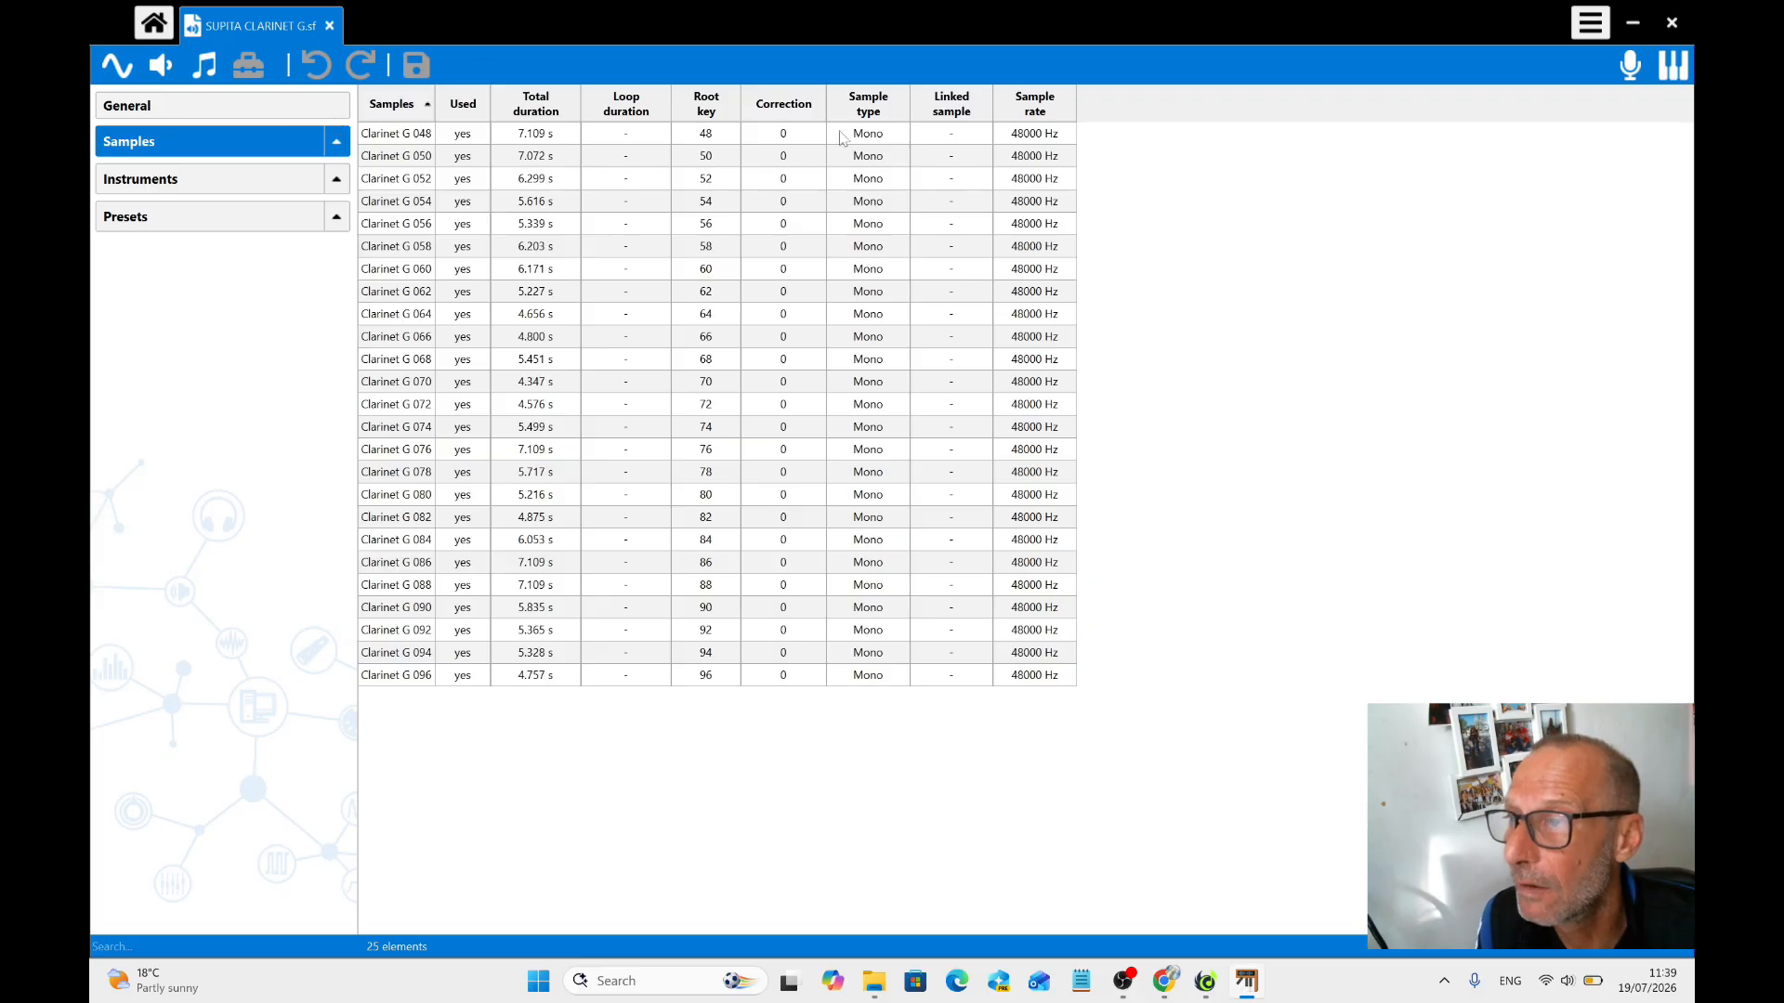